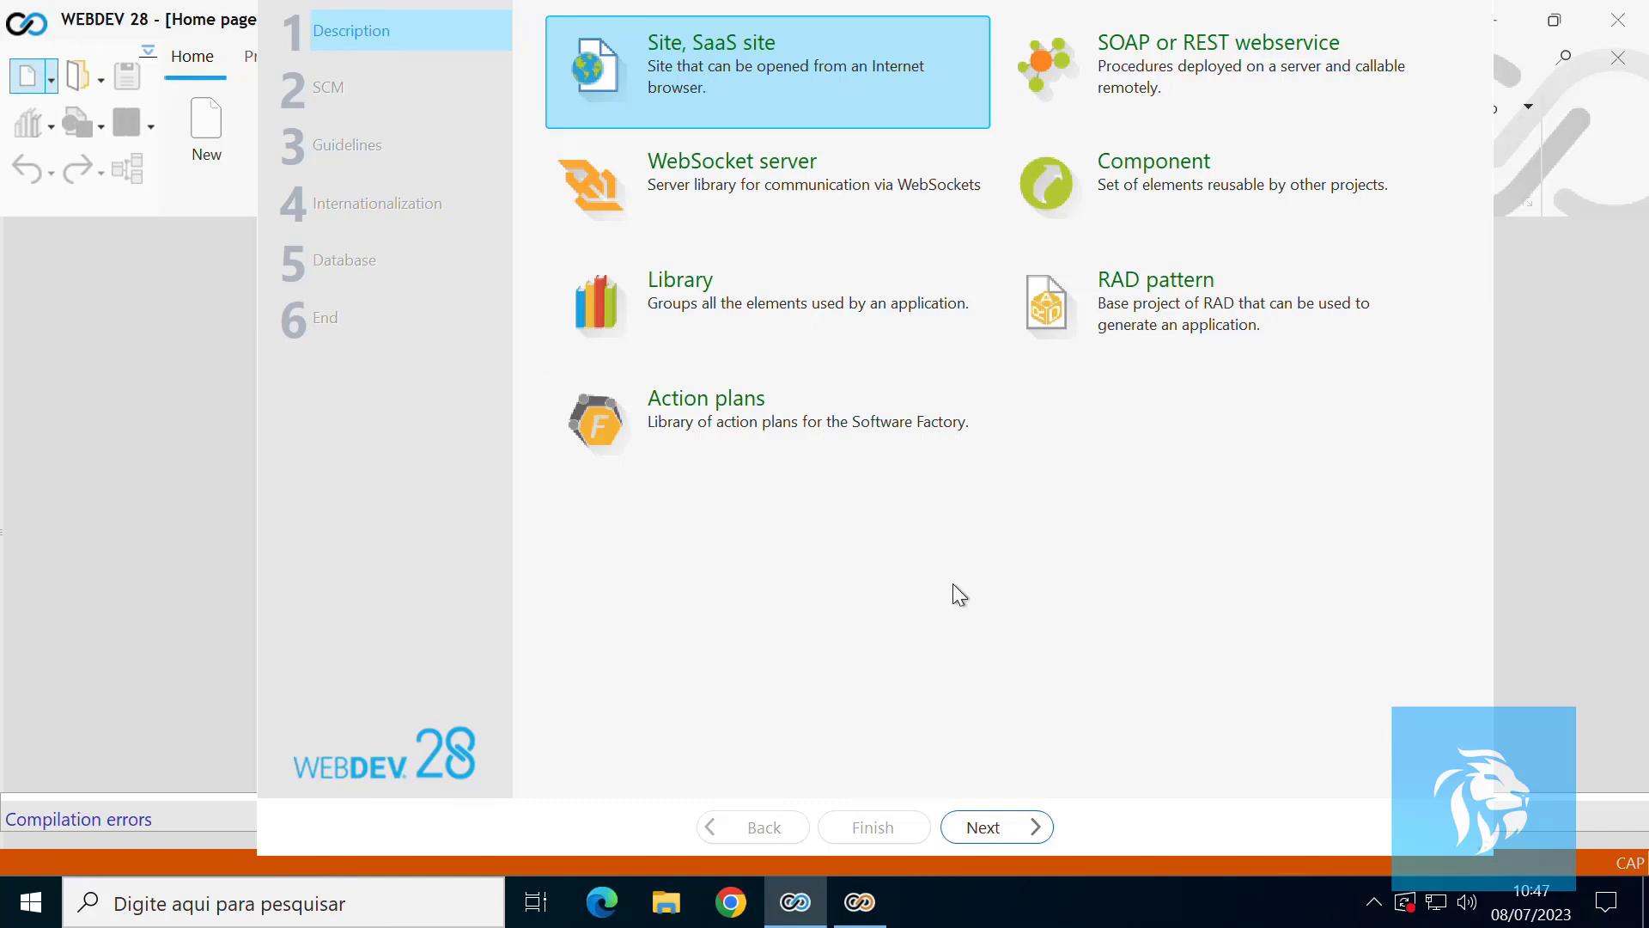
Define the new project as a Site, SaaS site created blank, with the WEBDEV site type.
left_click(987, 829)
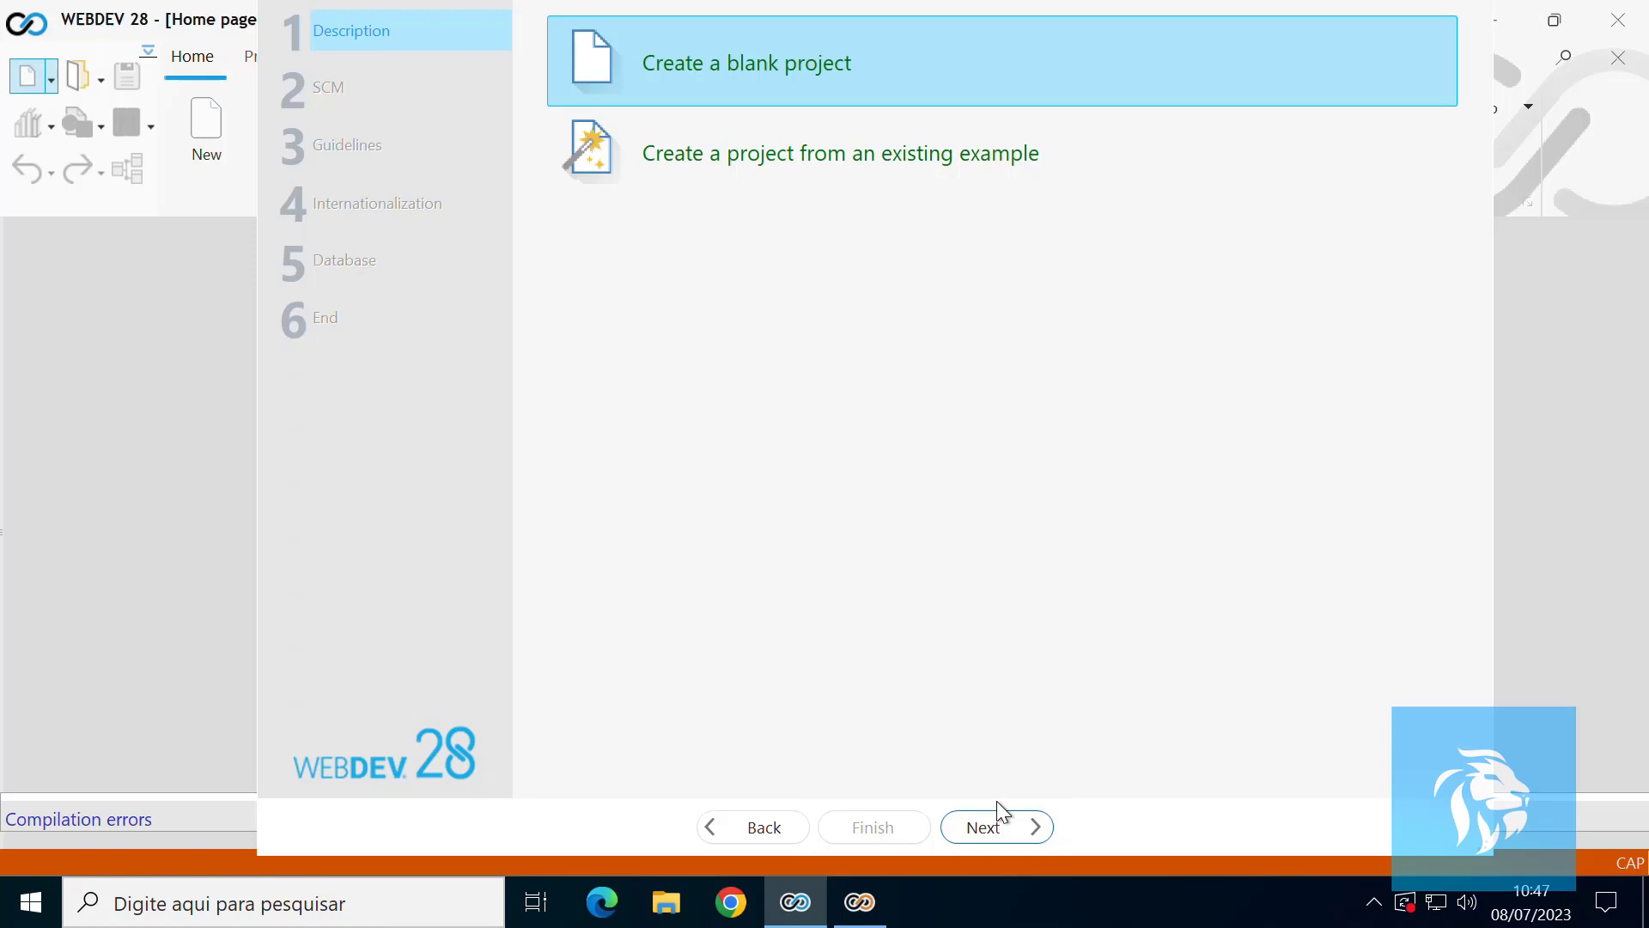
left_click(993, 829)
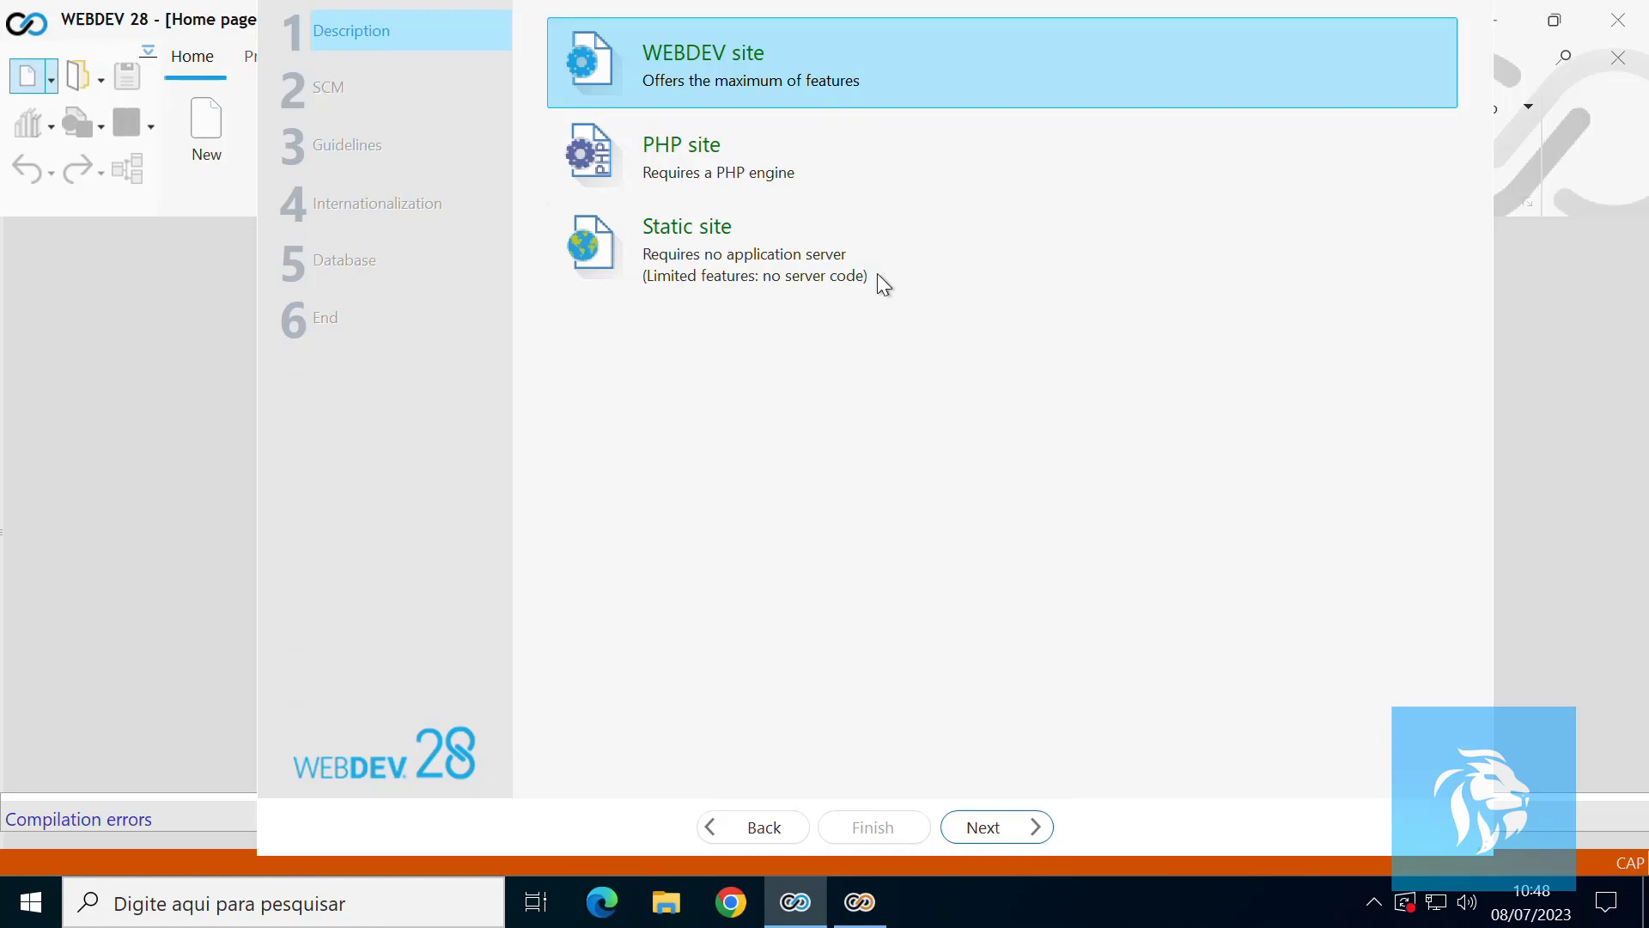
left_click(983, 826)
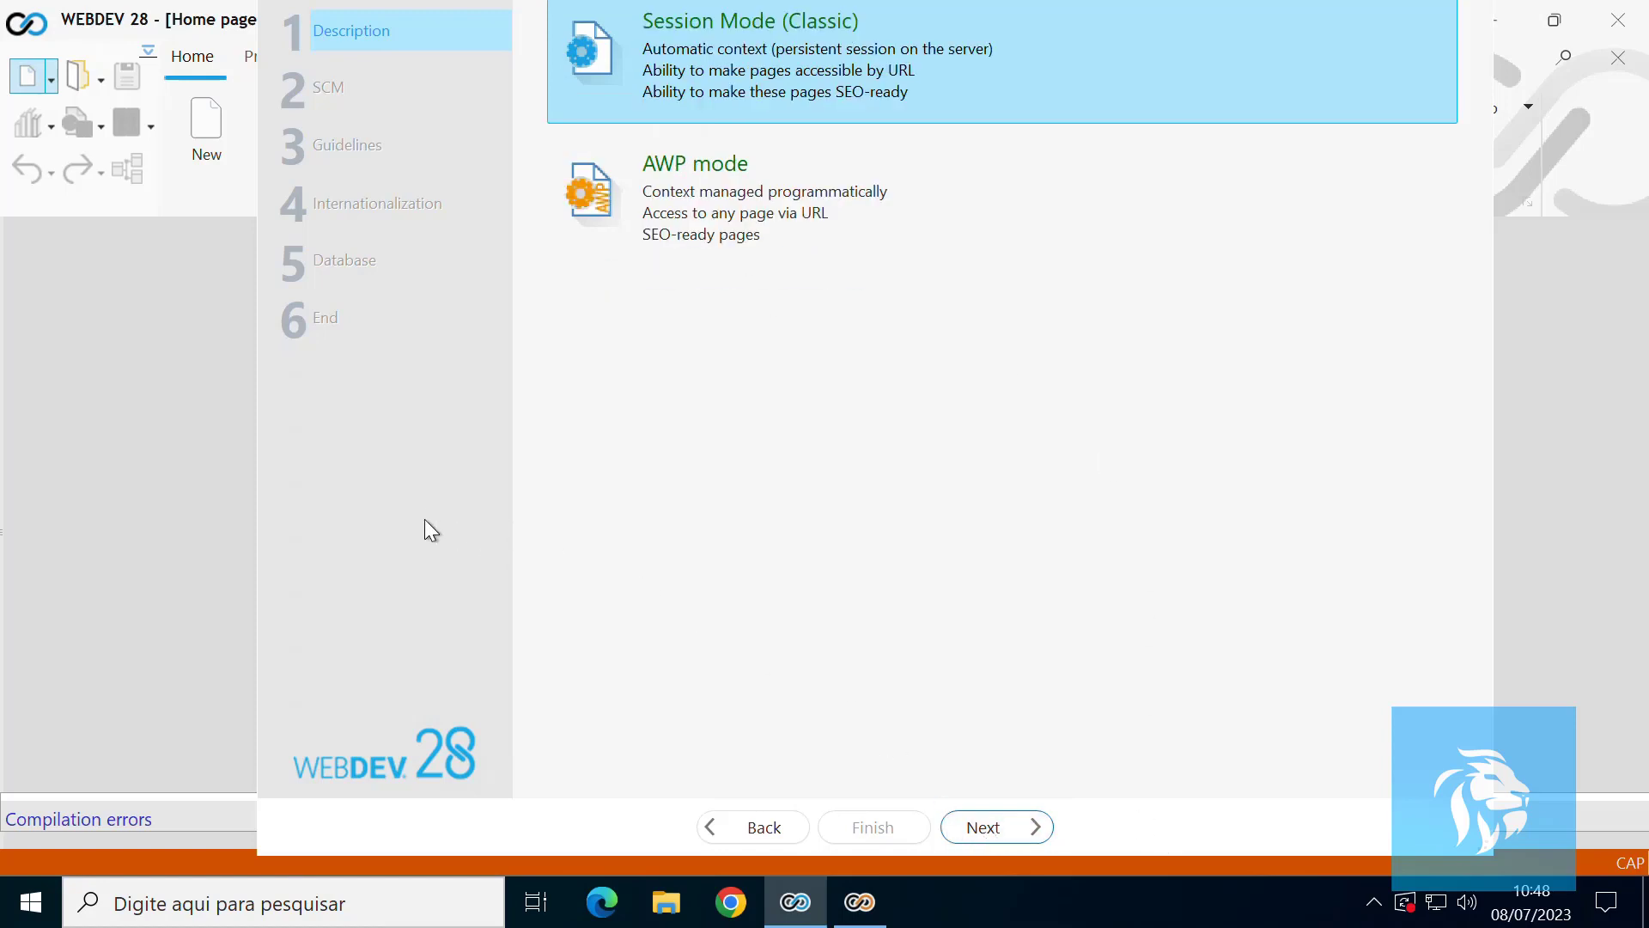
Choose Session Mode (Classic) as the site's operating mode and continue to the general information.
left_click_drag(424, 519, 411, 566)
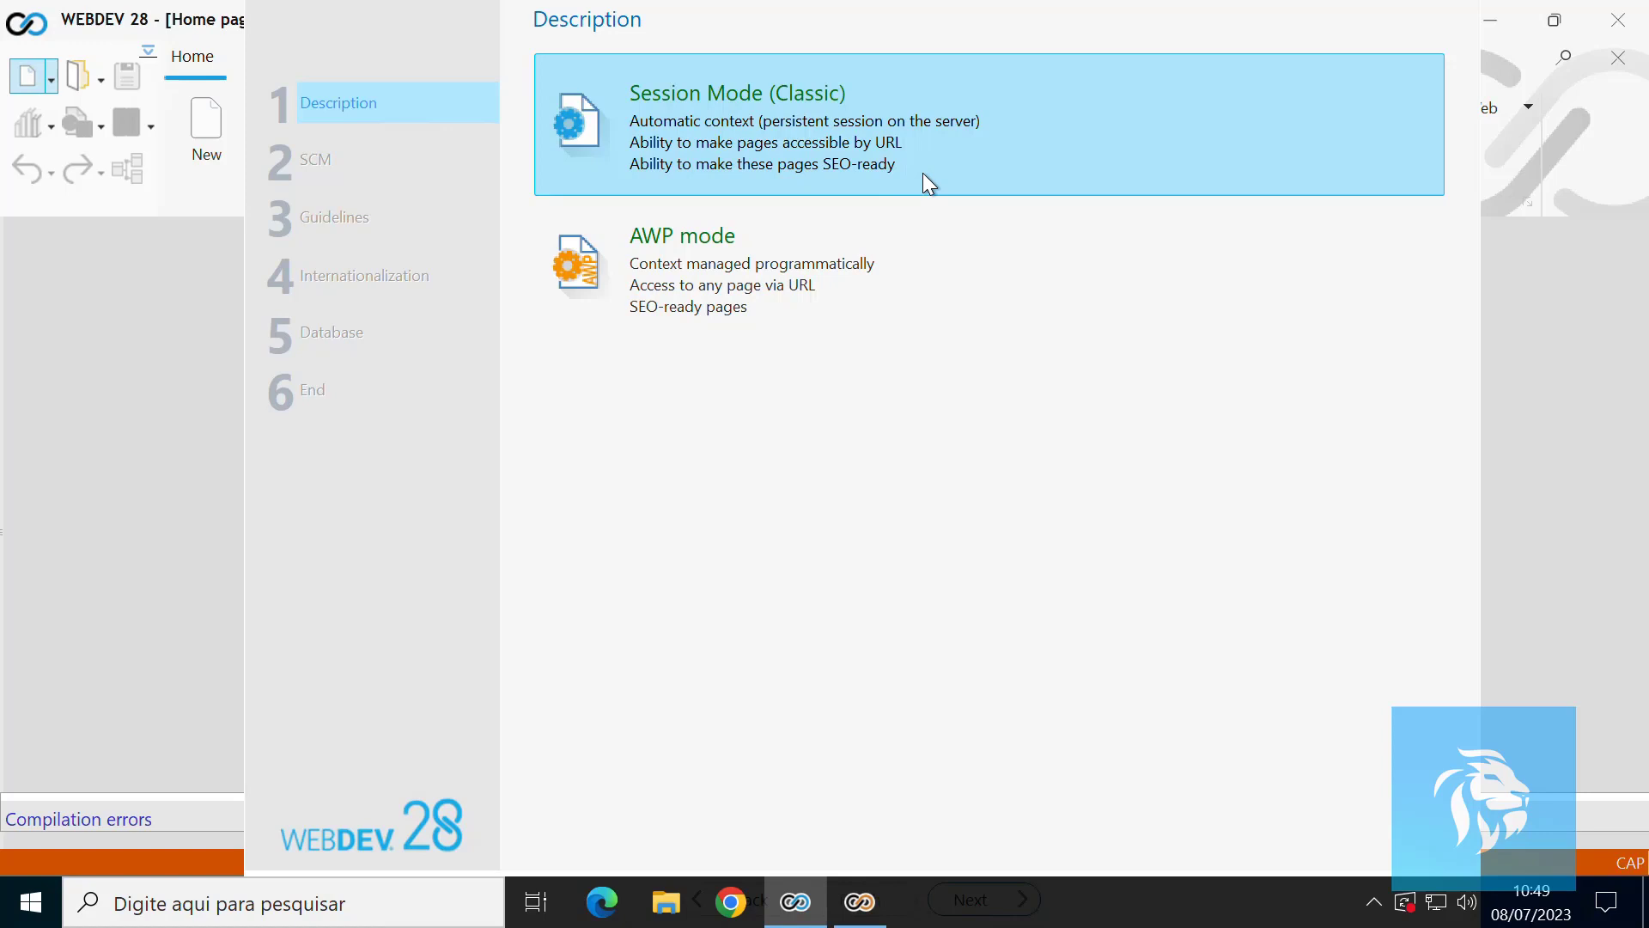
left_click(715, 294)
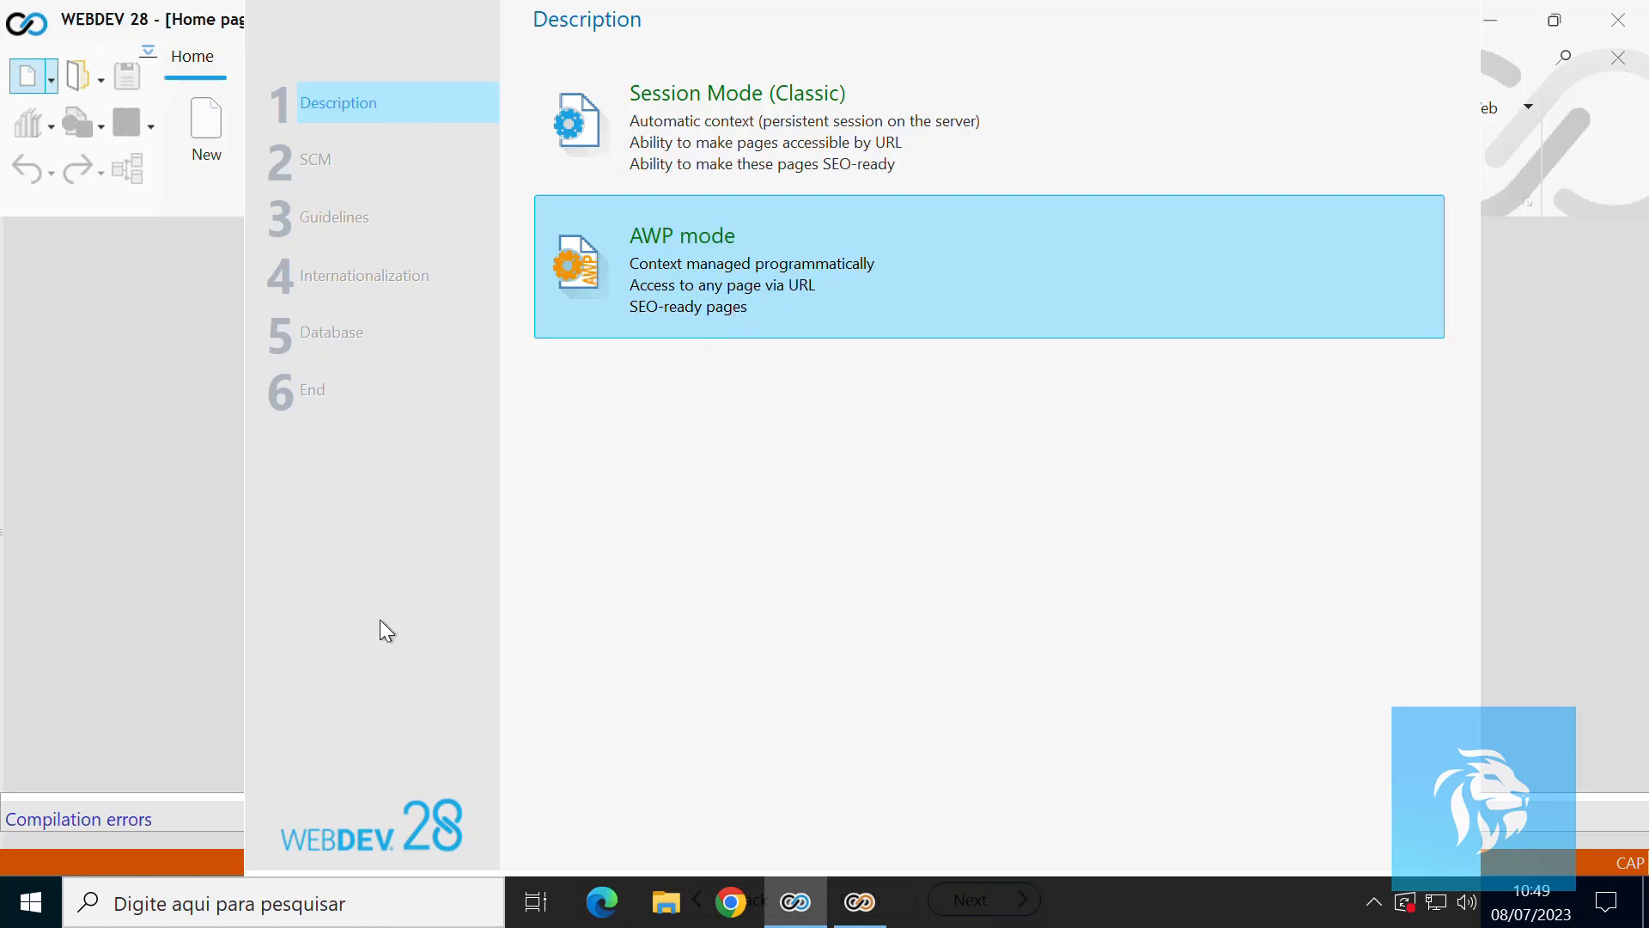
left_click(688, 101)
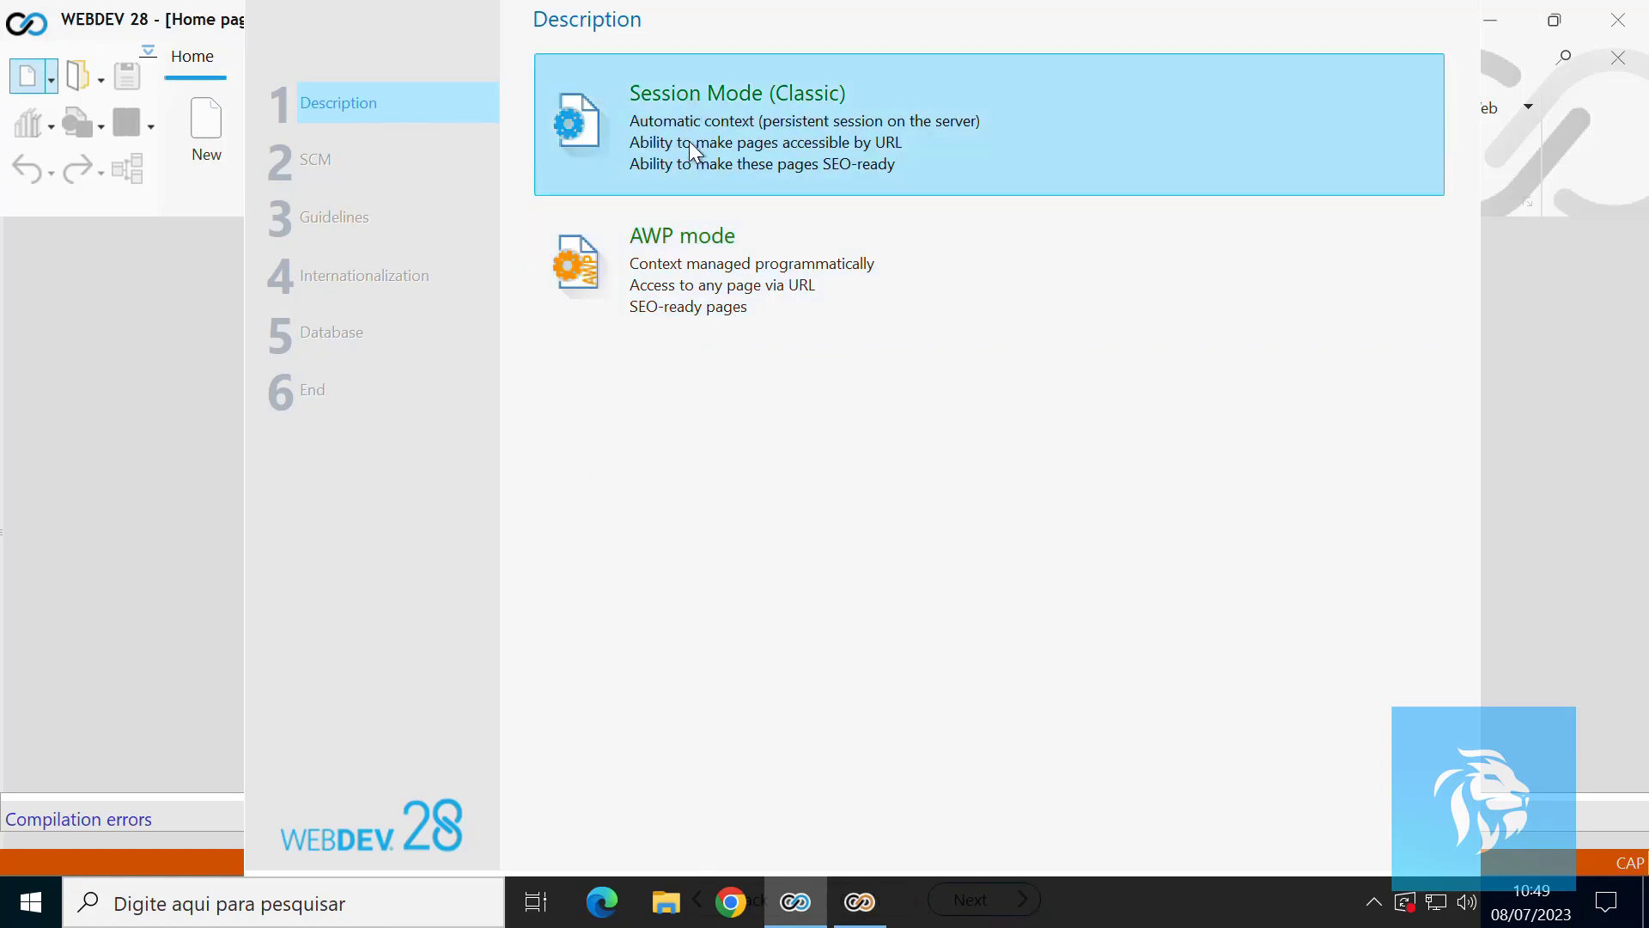
left_click_drag(415, 656, 387, 541)
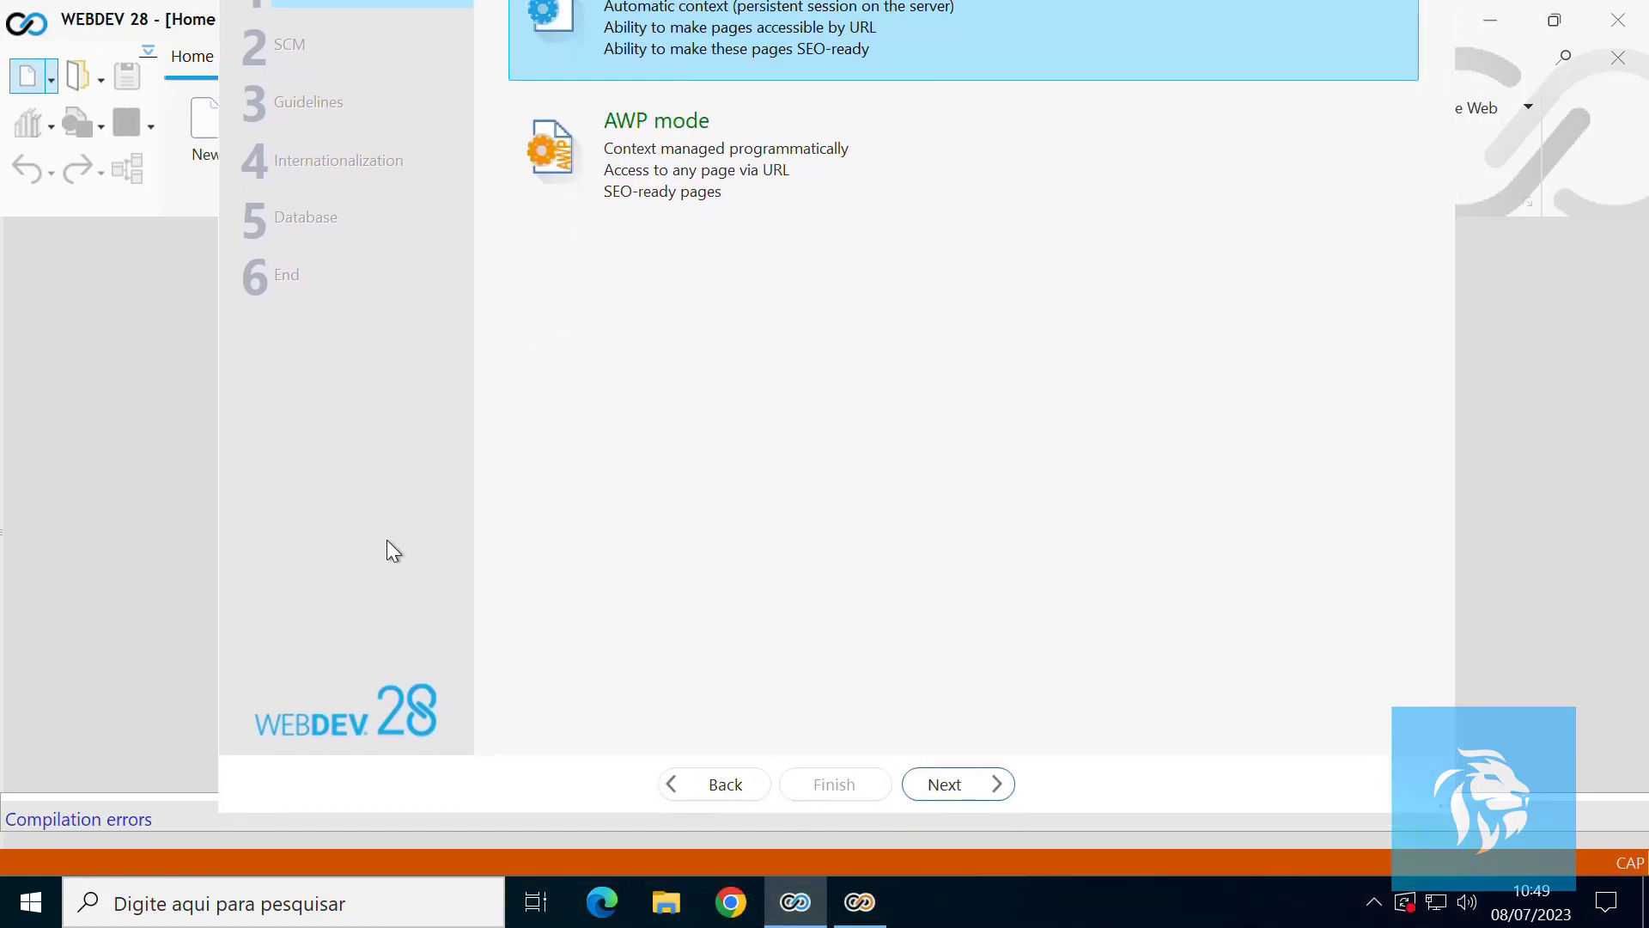
left_click(957, 786)
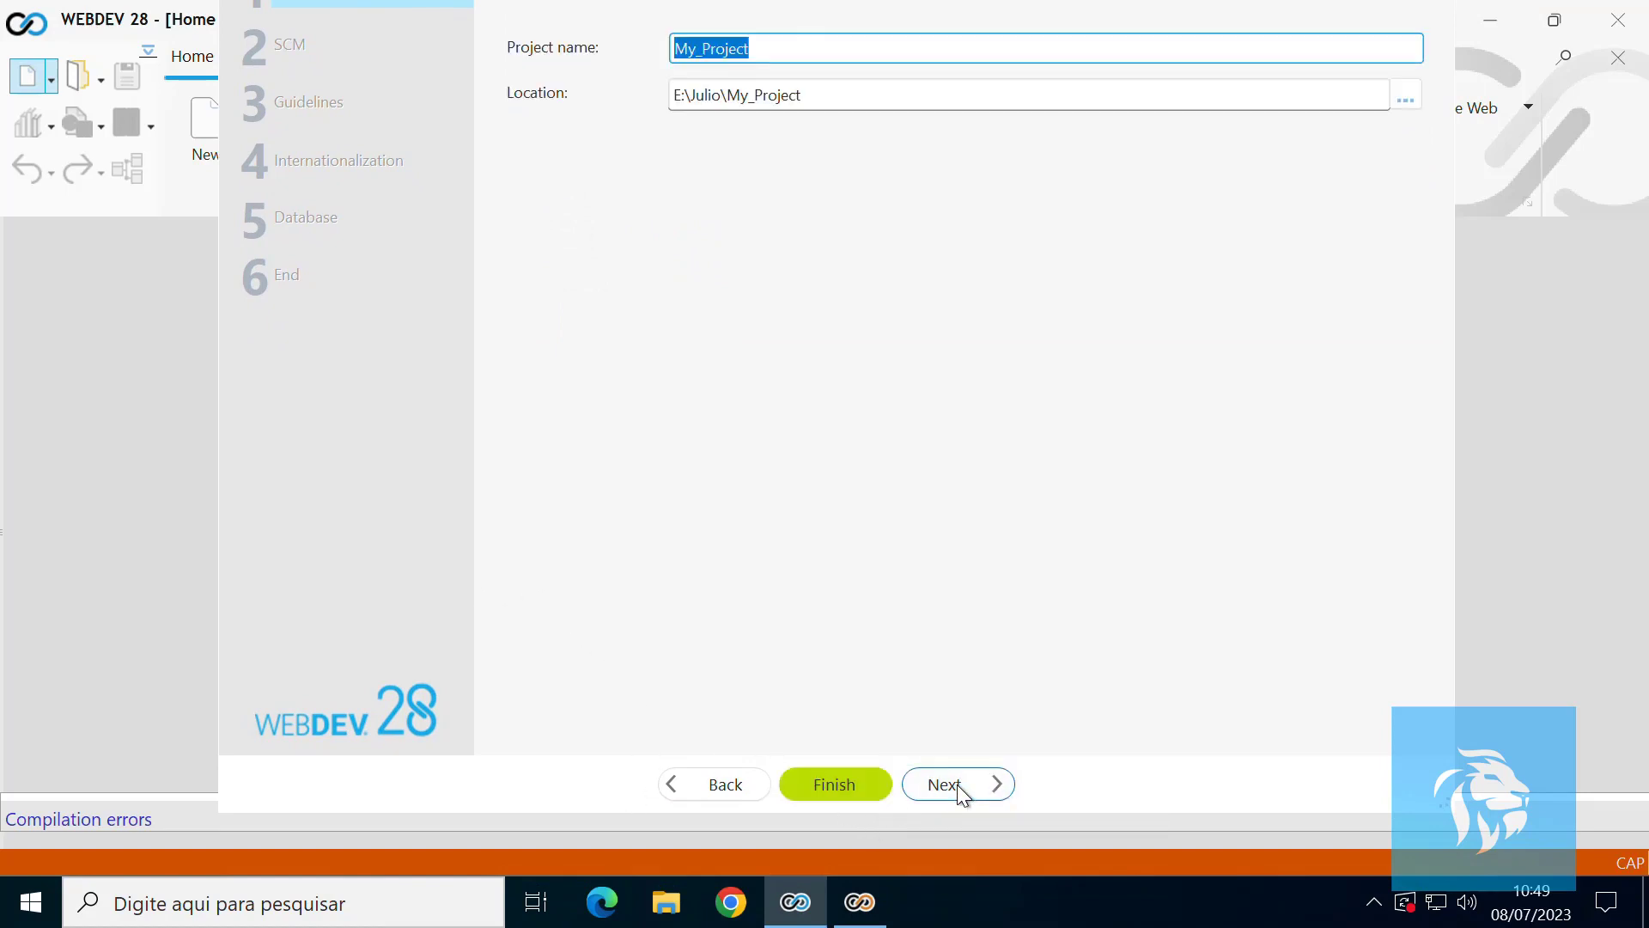
Name the project inisessao28 and accept its location.
left_click_drag(405, 540, 395, 665)
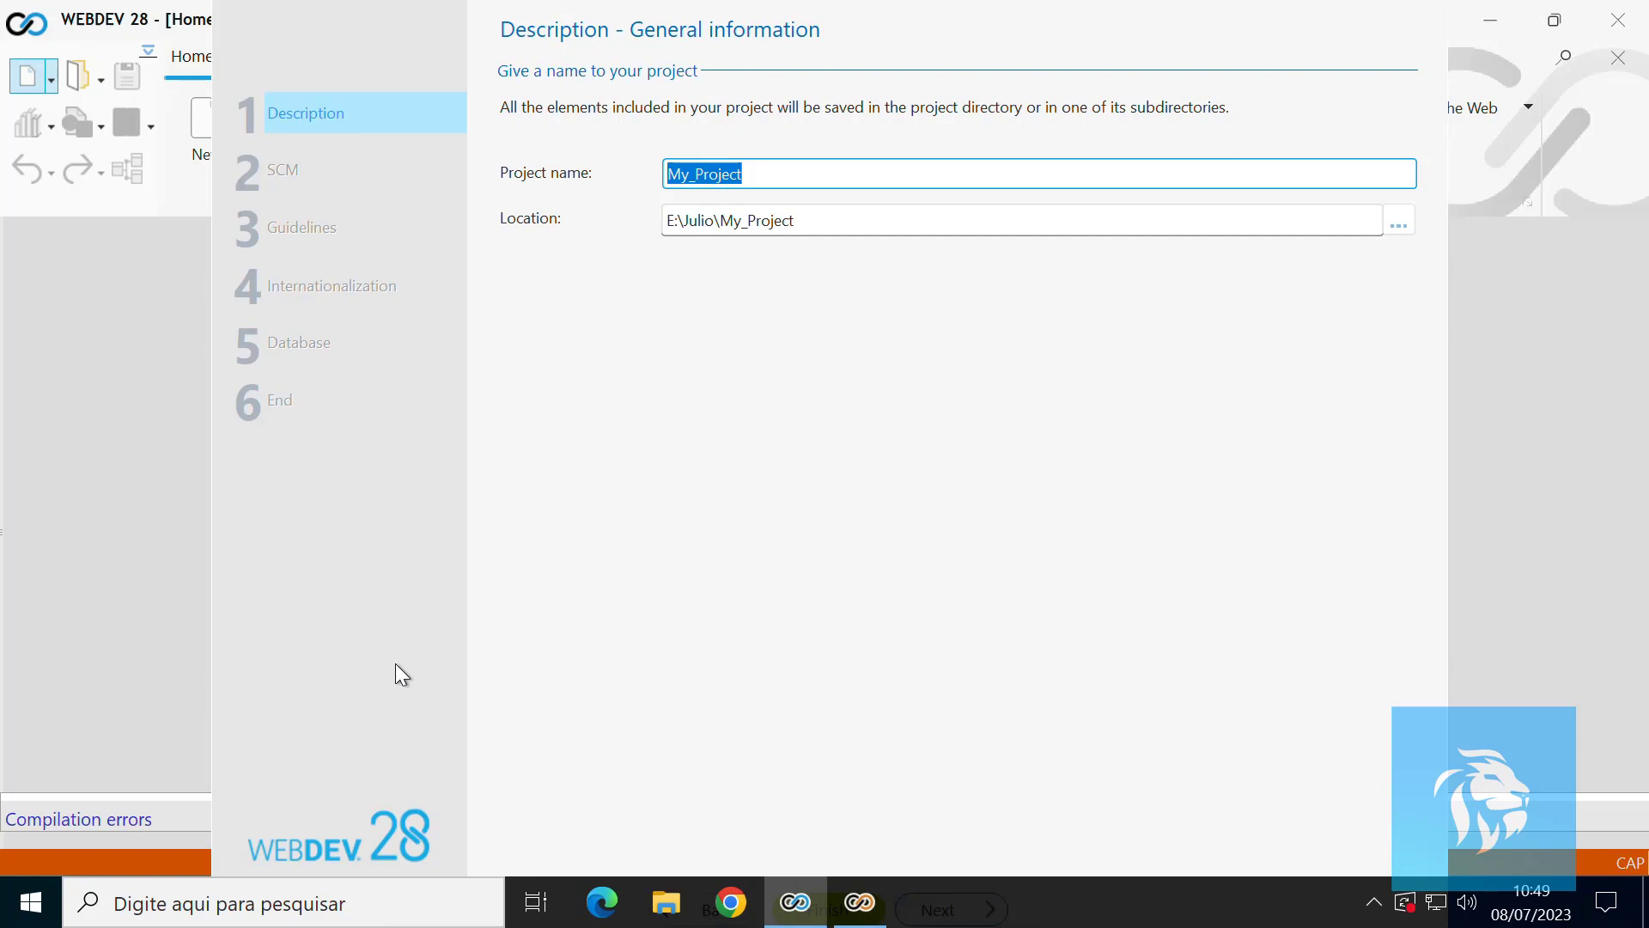
type("inise")
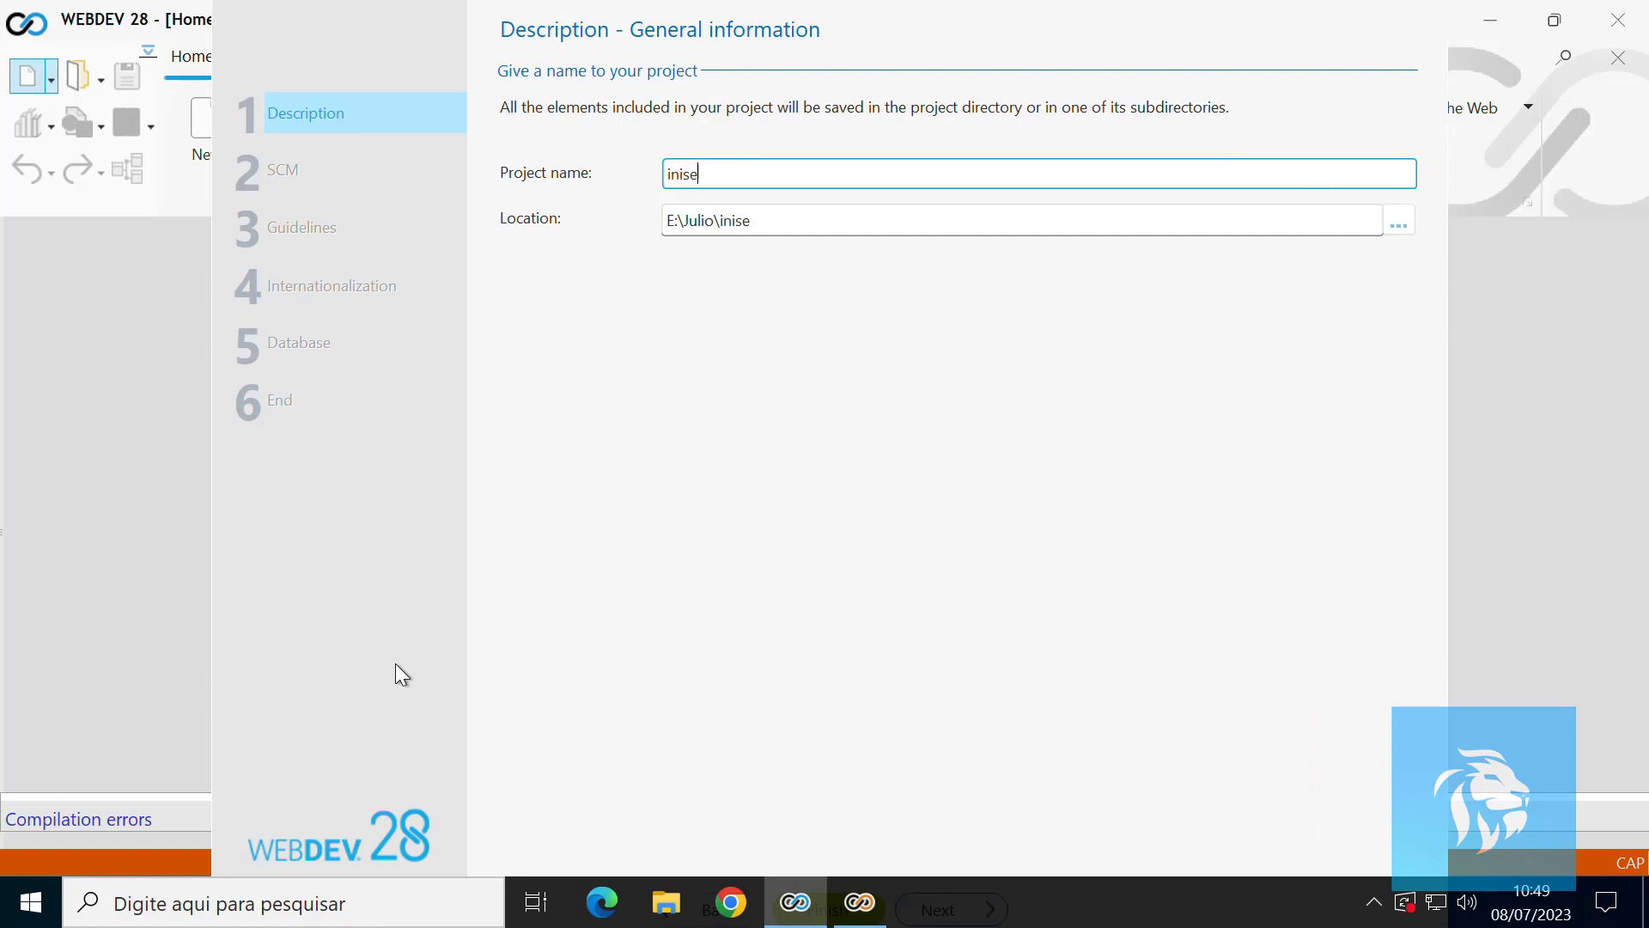
type("ssao28")
left_click_drag(393, 543, 395, 483)
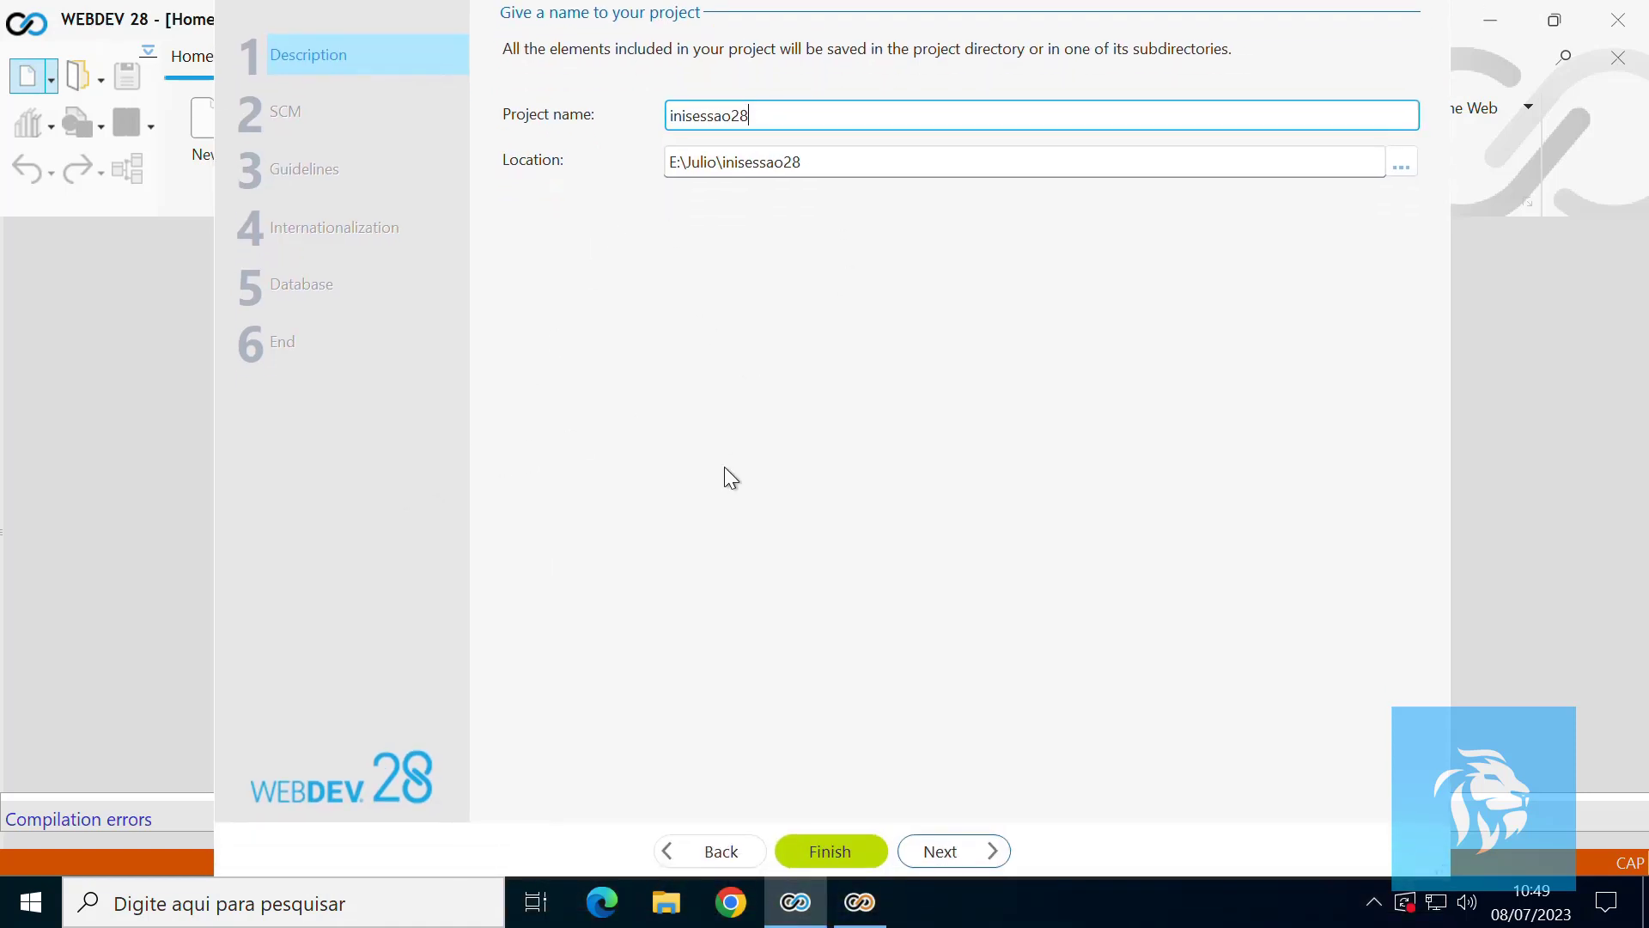
left_click(943, 853)
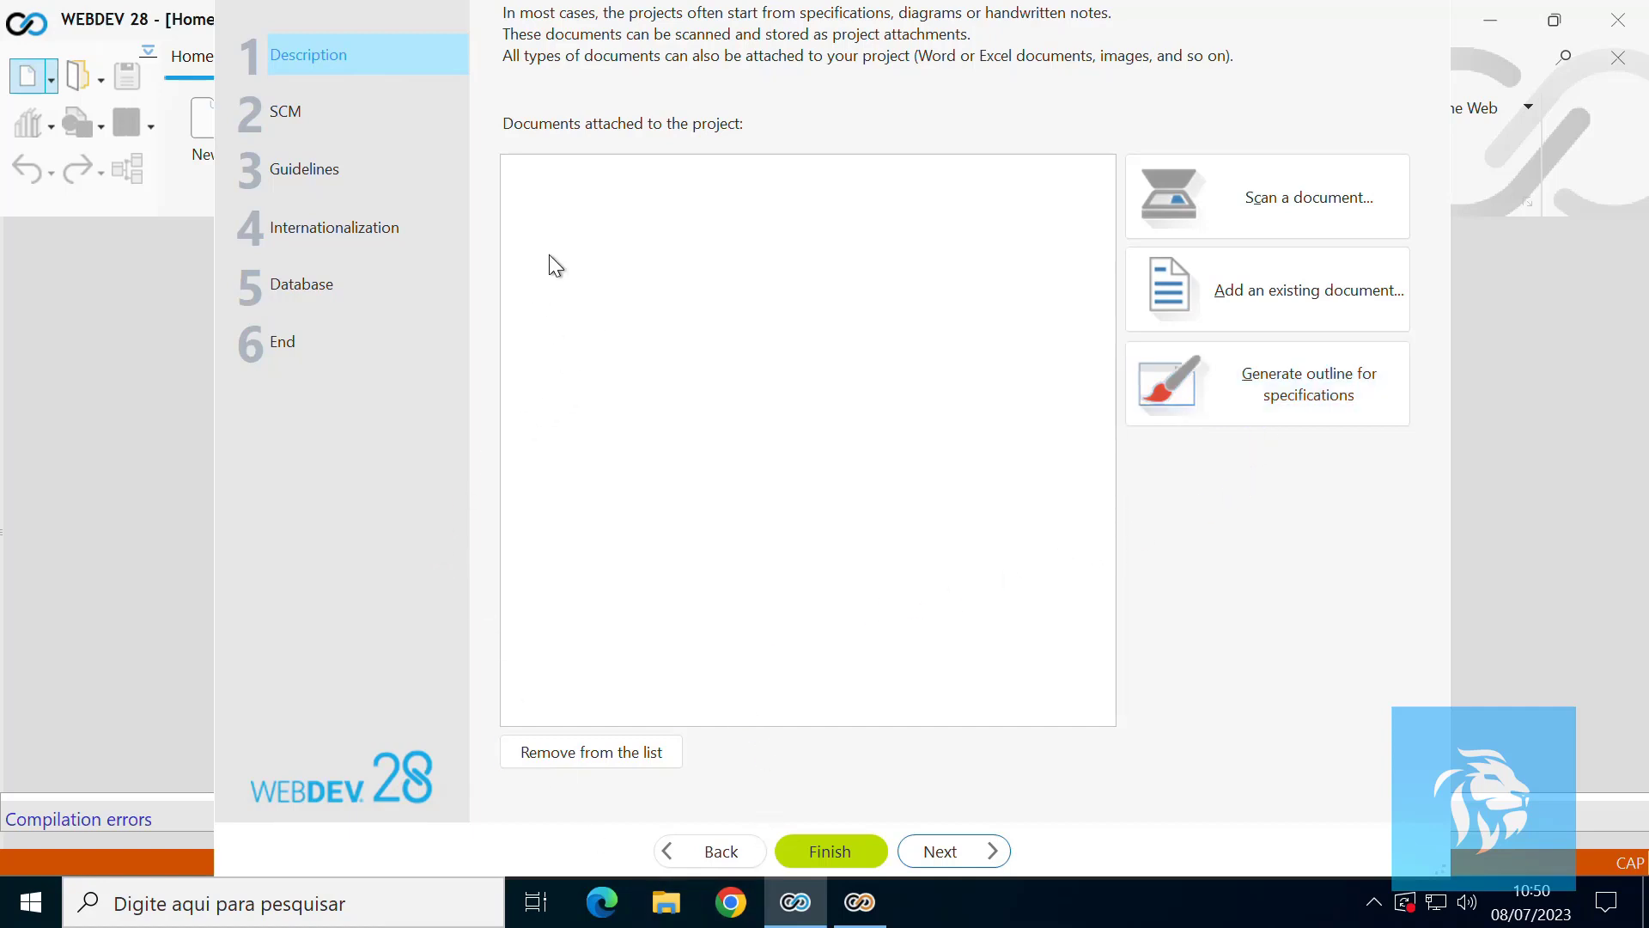
Continue without attaching documents and choose not to use the Source Code Manager for the project.
left_click(942, 852)
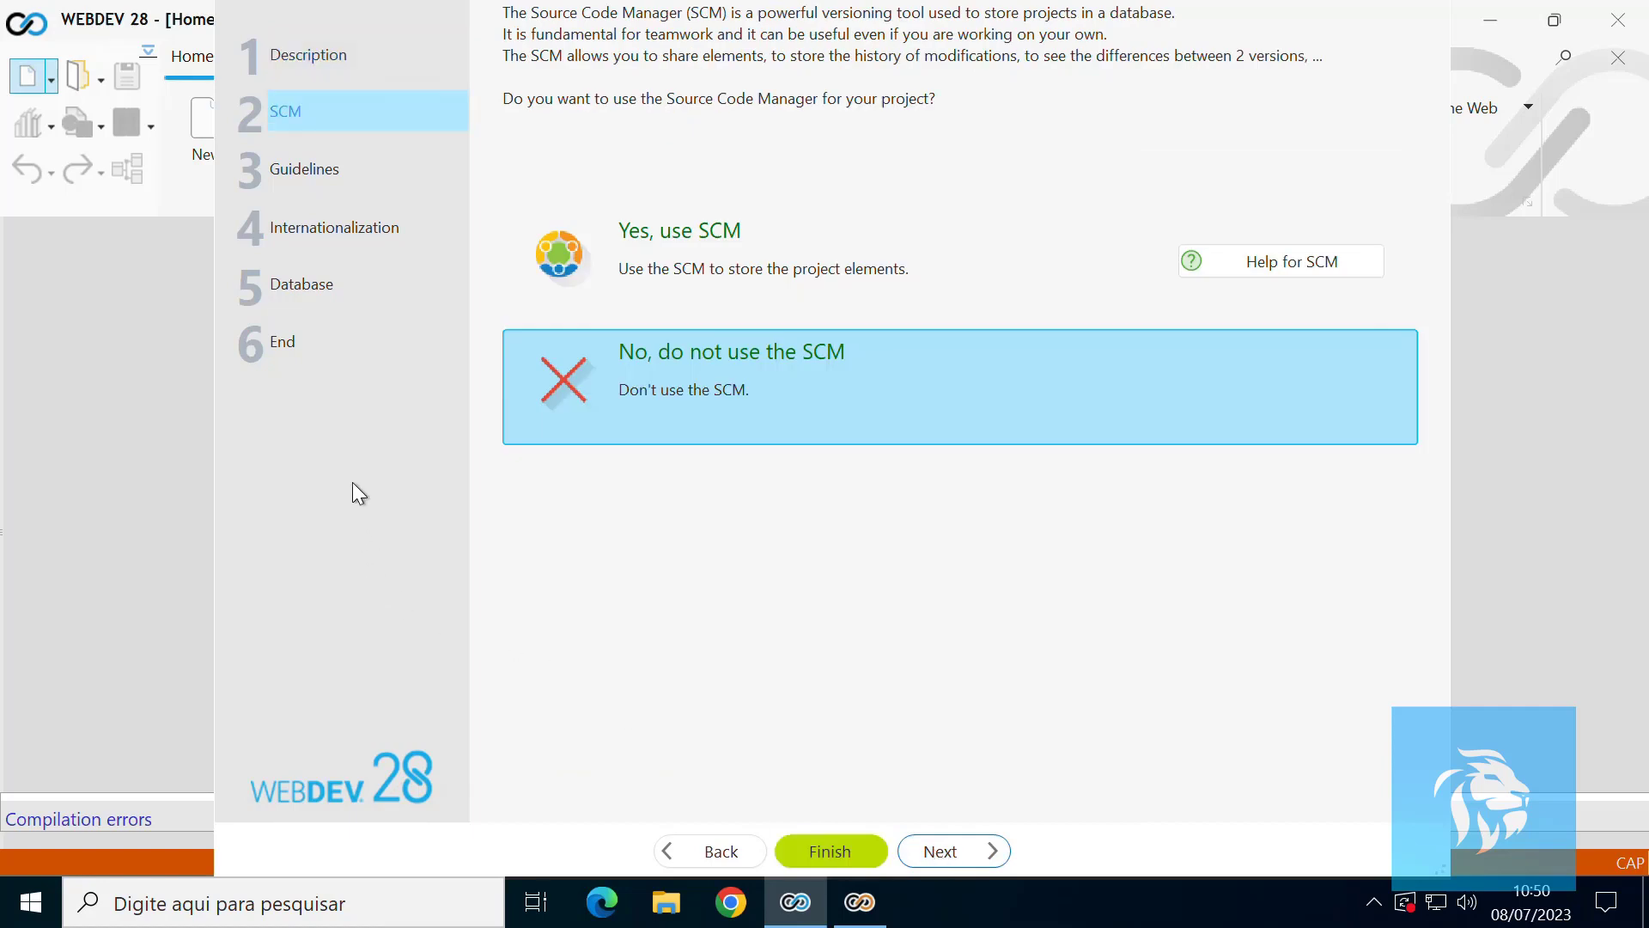
left_click_drag(352, 483, 341, 632)
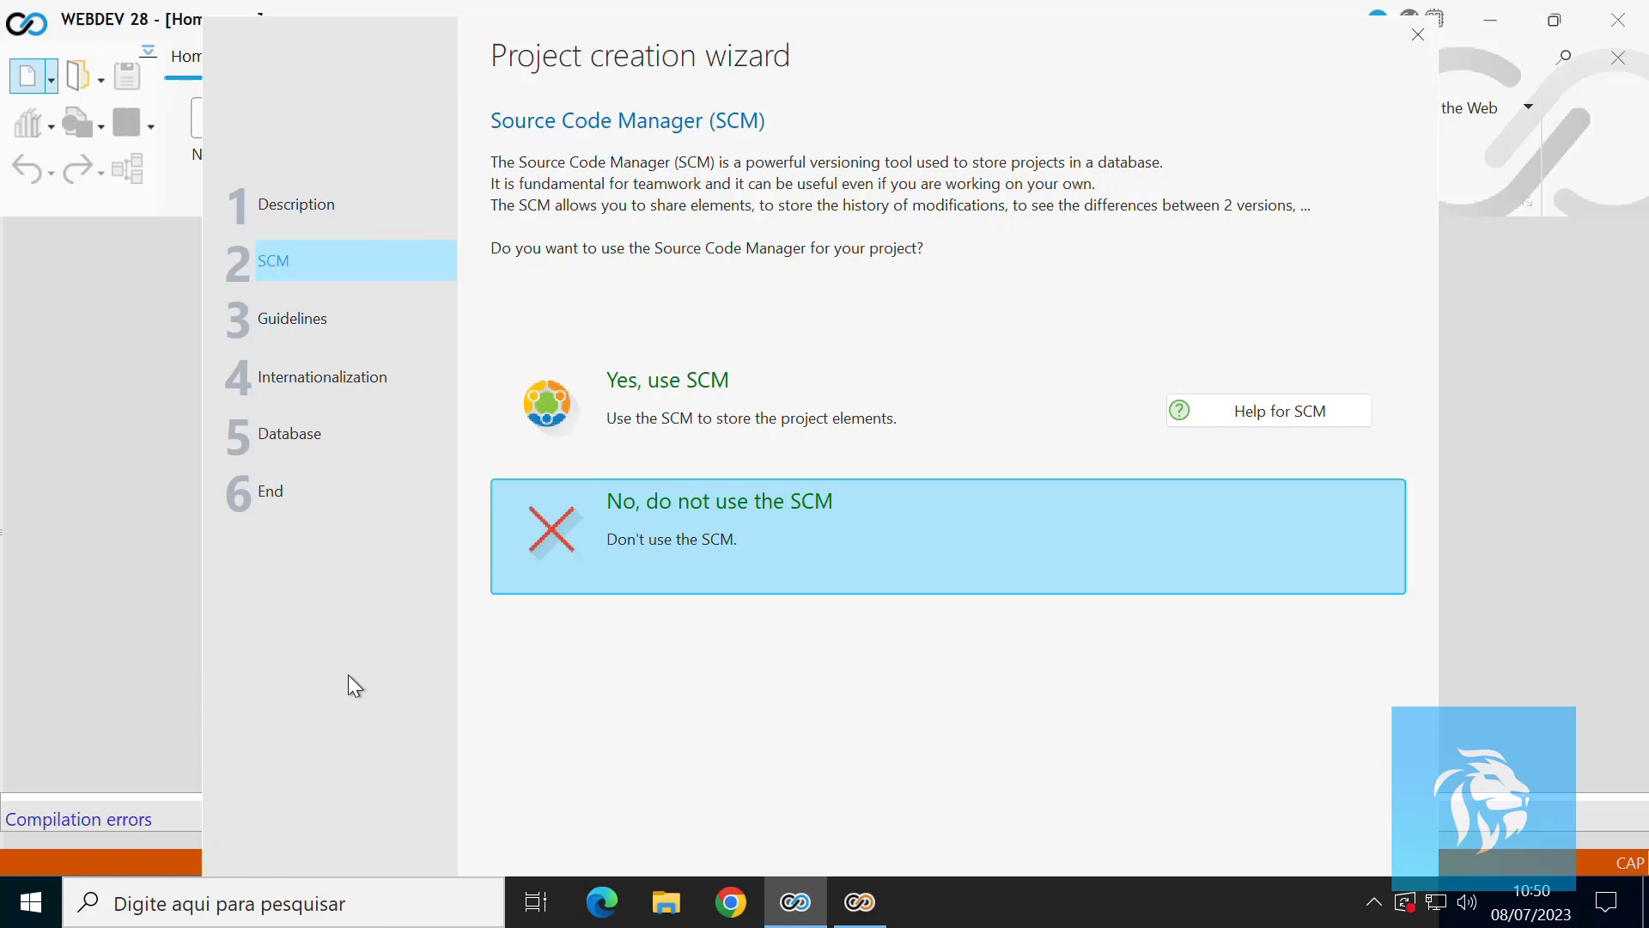
left_click_drag(348, 674, 323, 576)
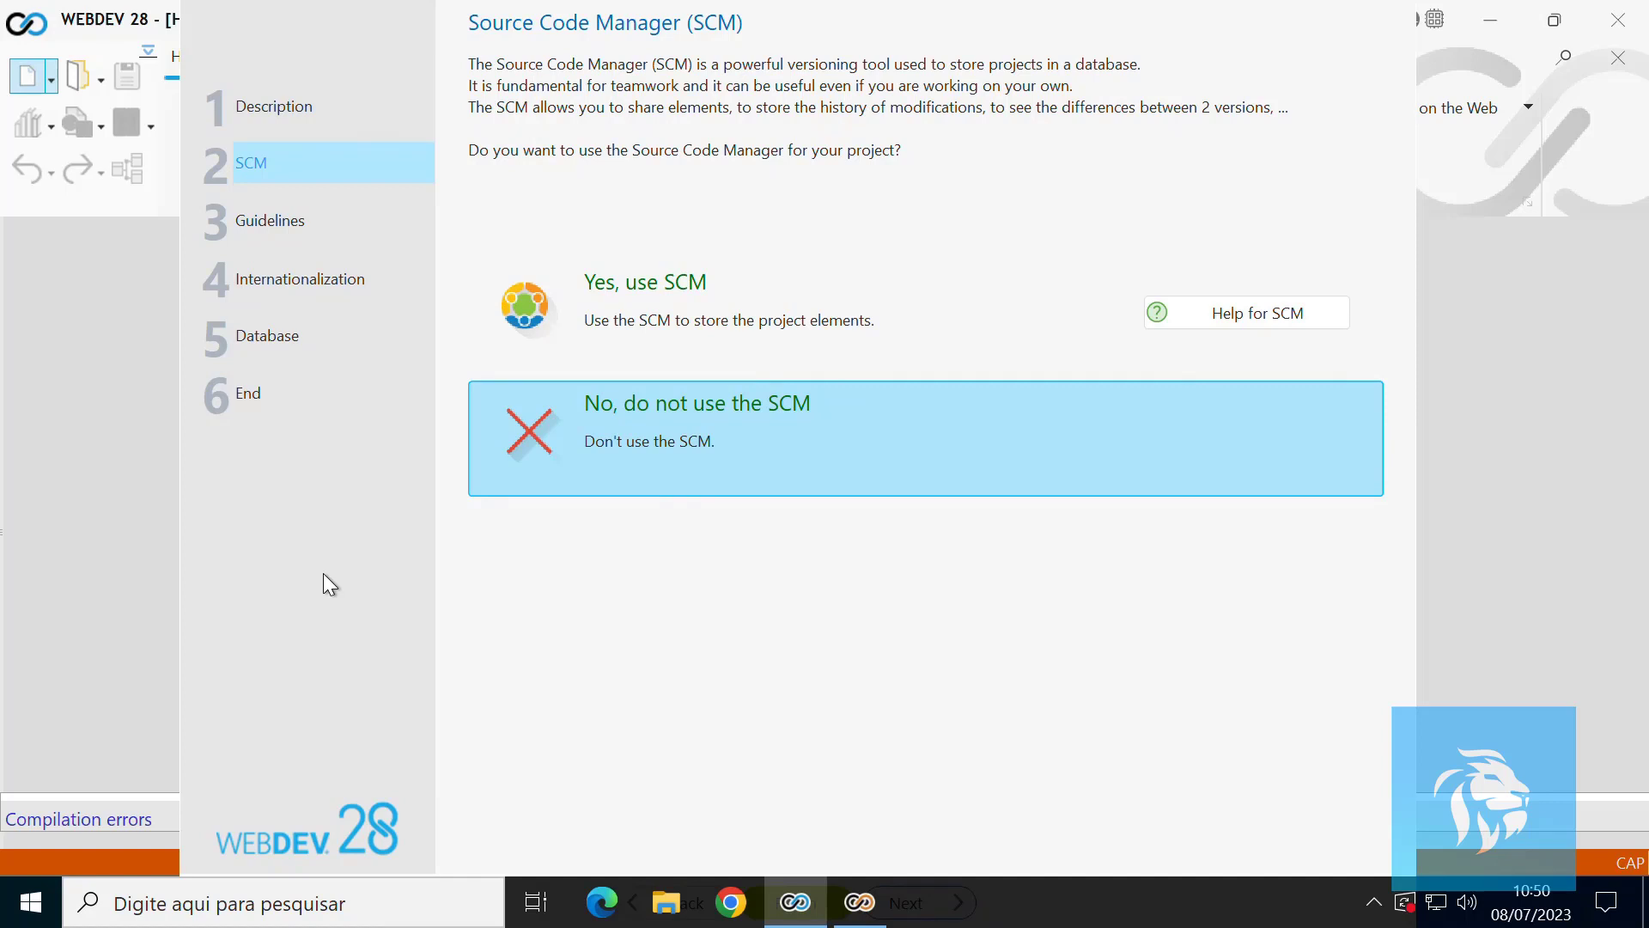
left_click_drag(323, 573, 296, 492)
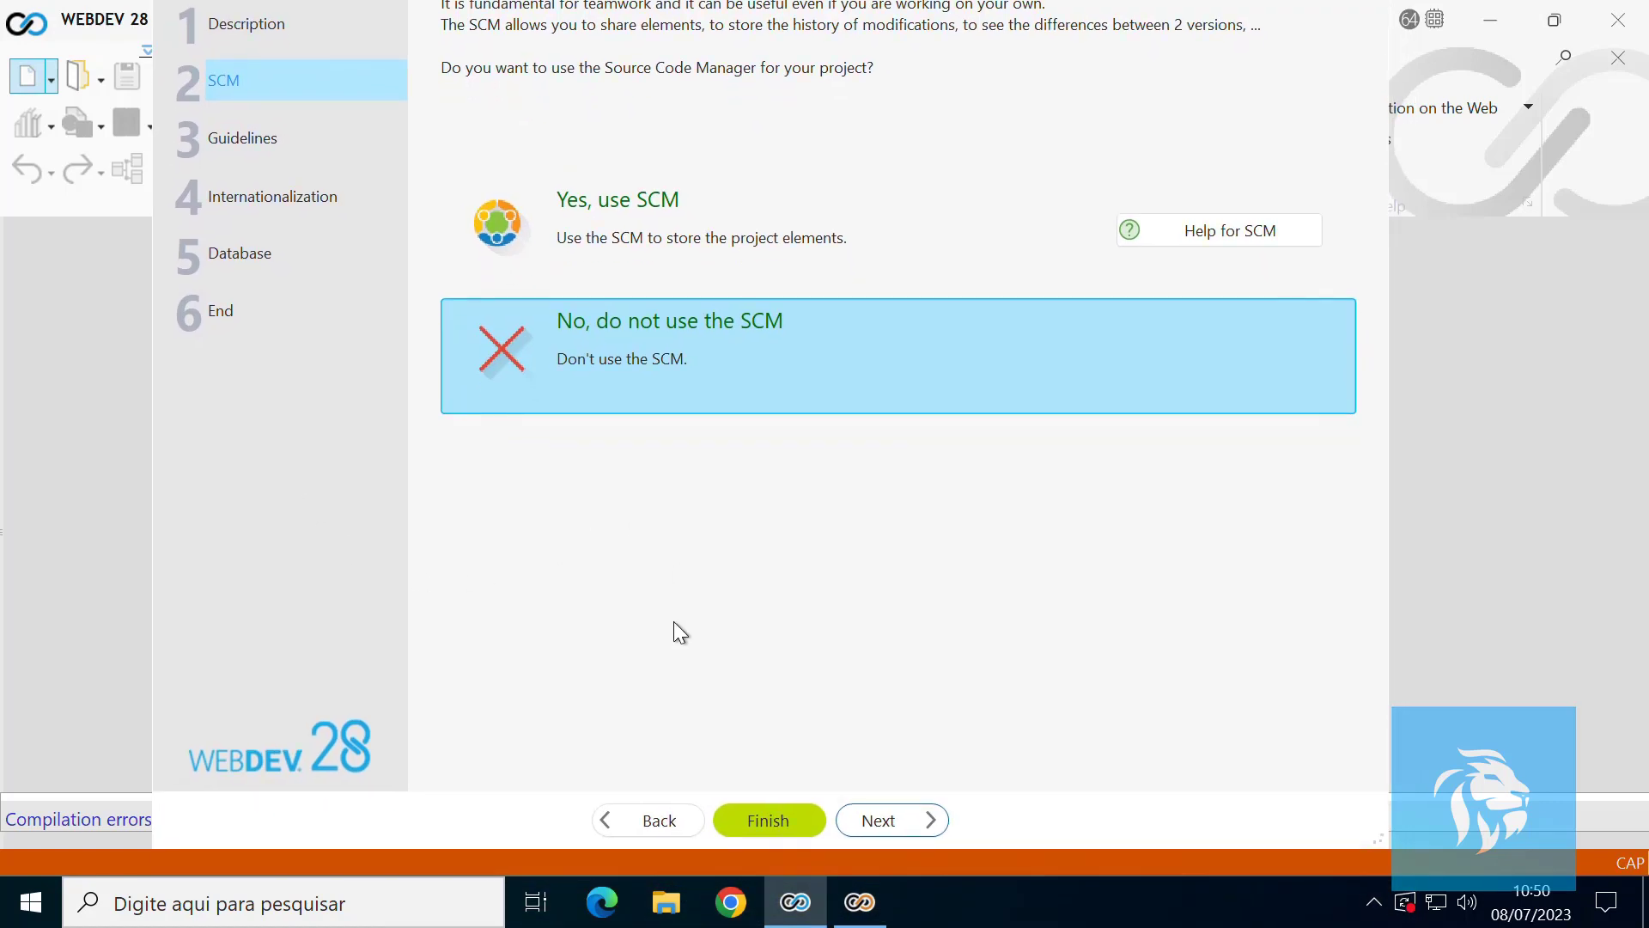
left_click(885, 825)
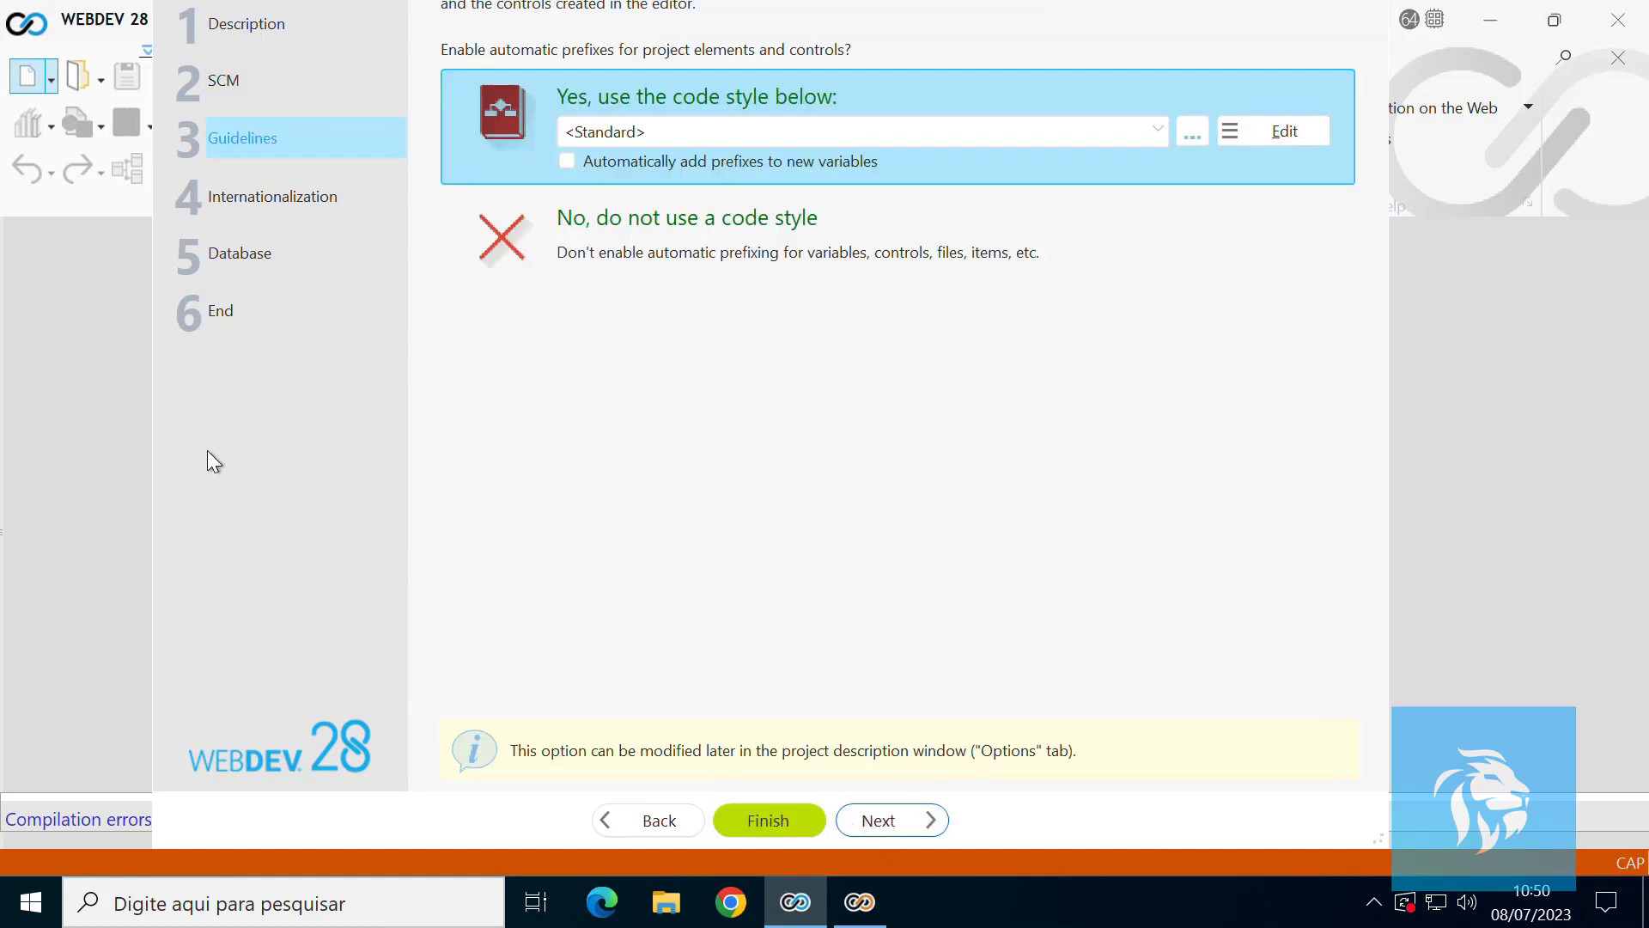
Examine the Standard code style's prefixes for project elements, window controls, page controls and report controls.
left_click_drag(275, 510, 271, 585)
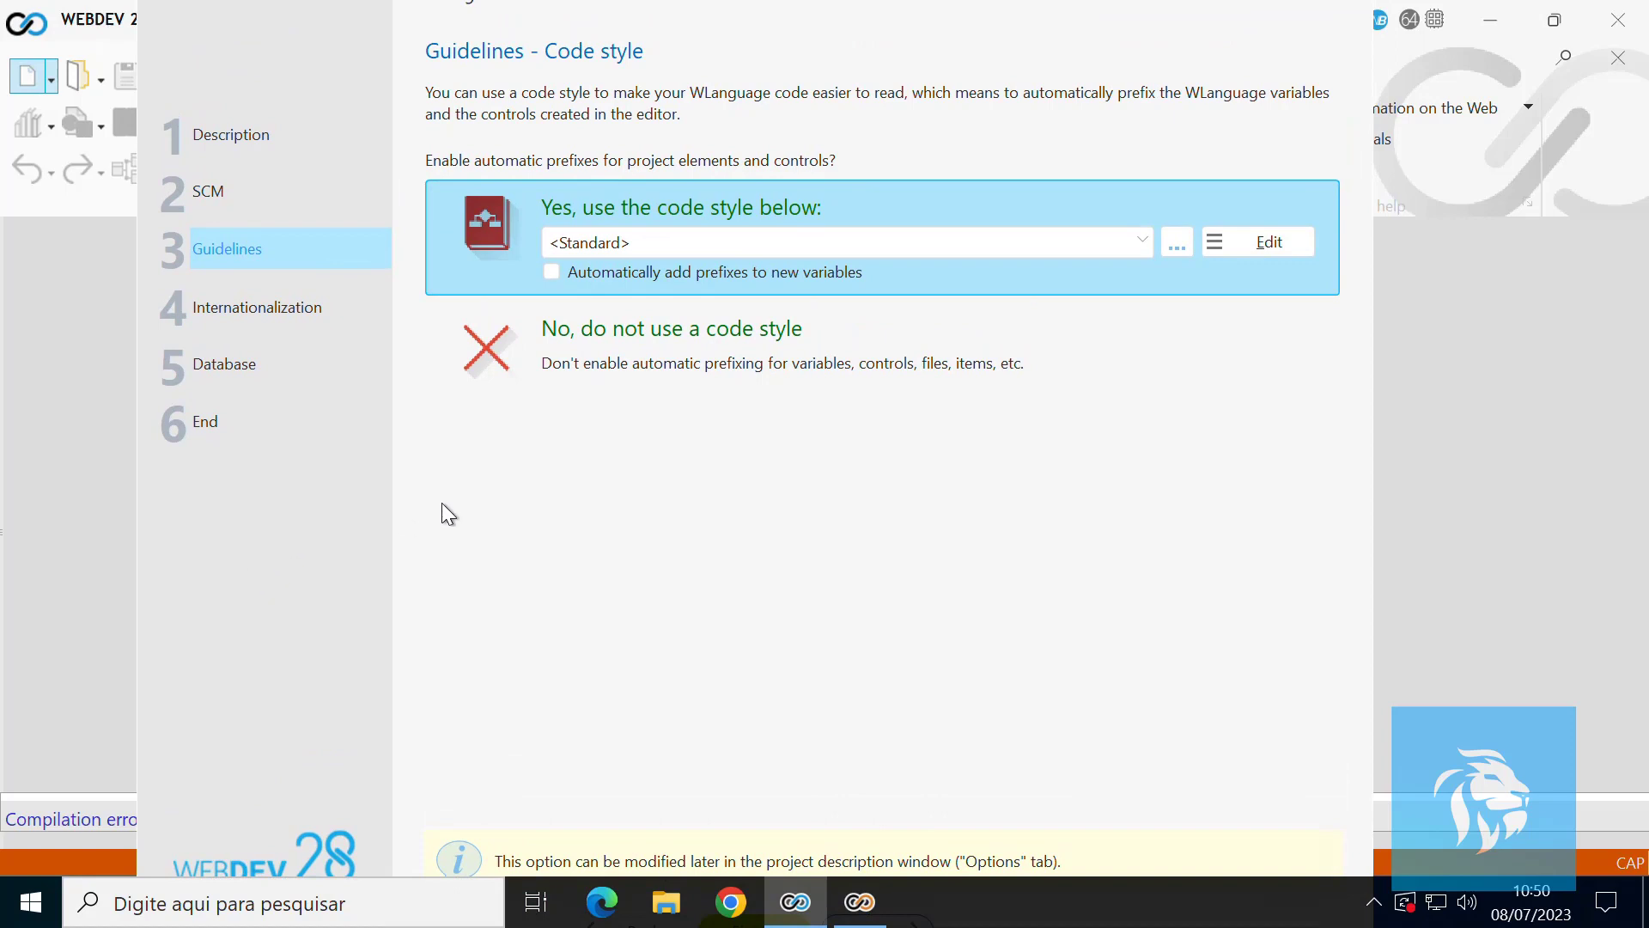
left_click(1144, 250)
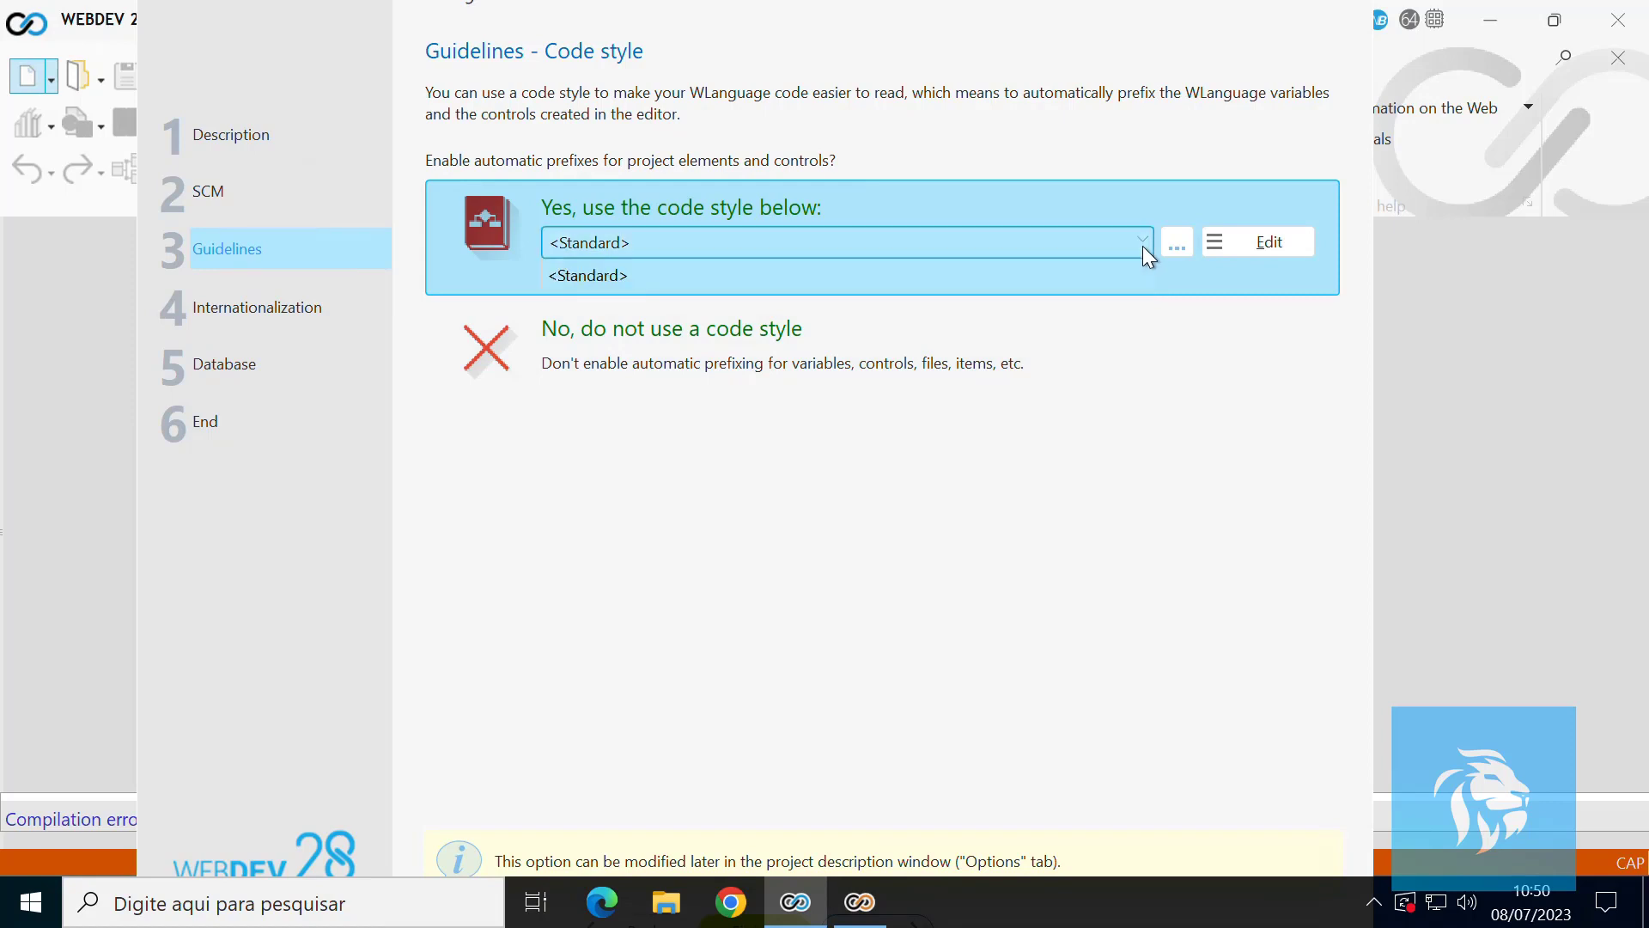
left_click(1144, 250)
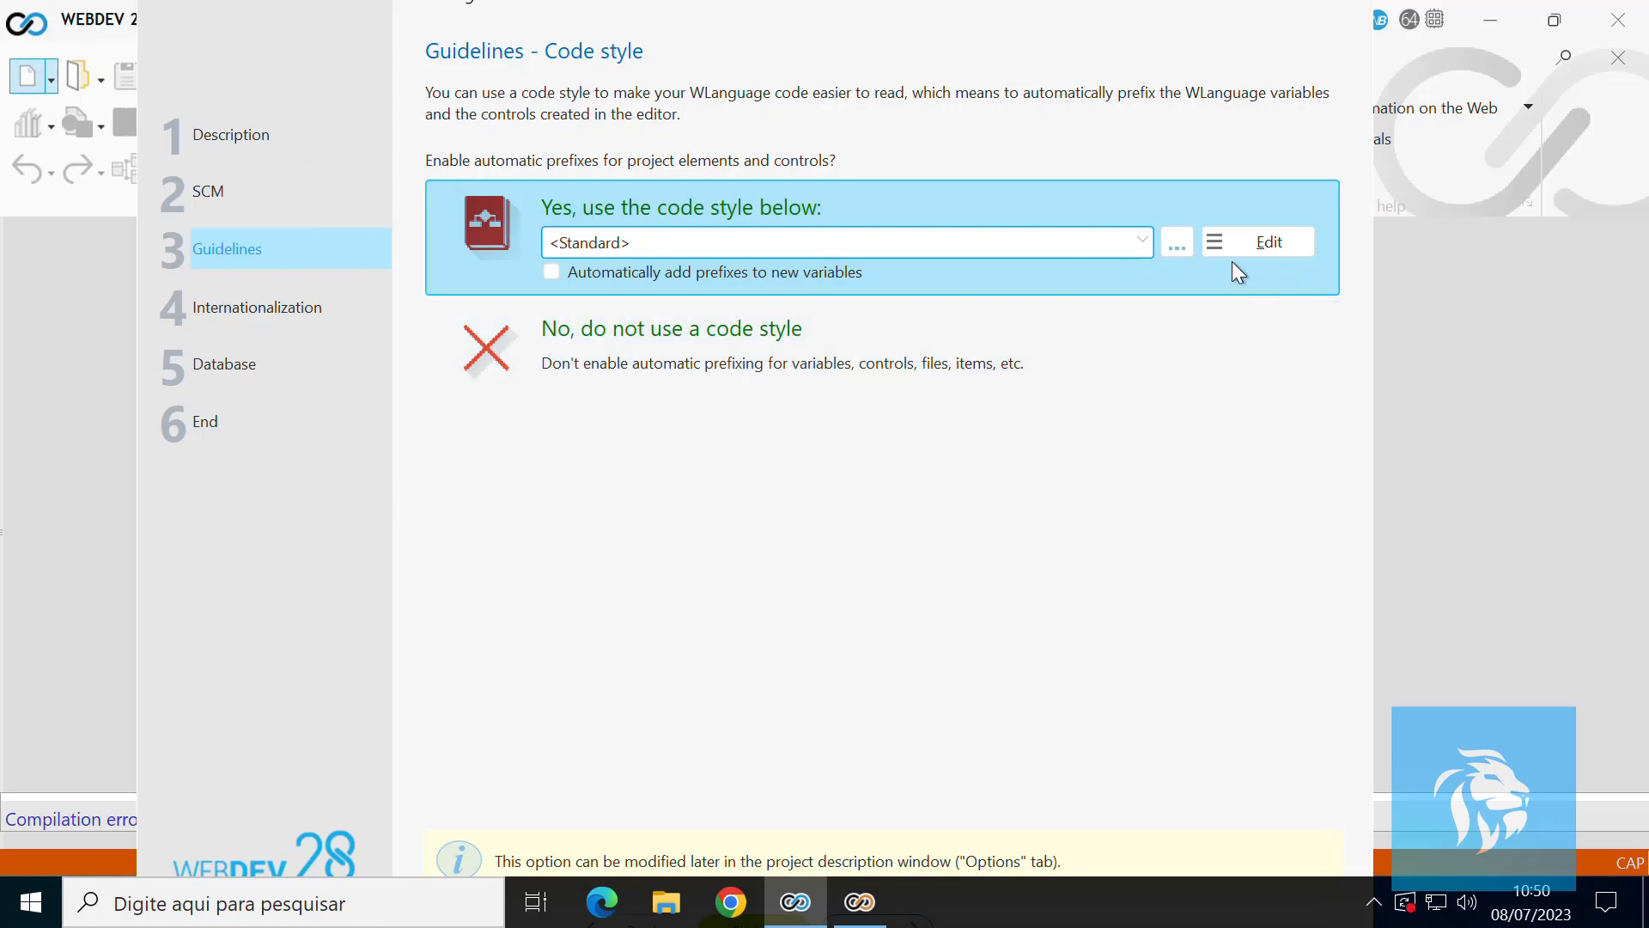
left_click(1253, 249)
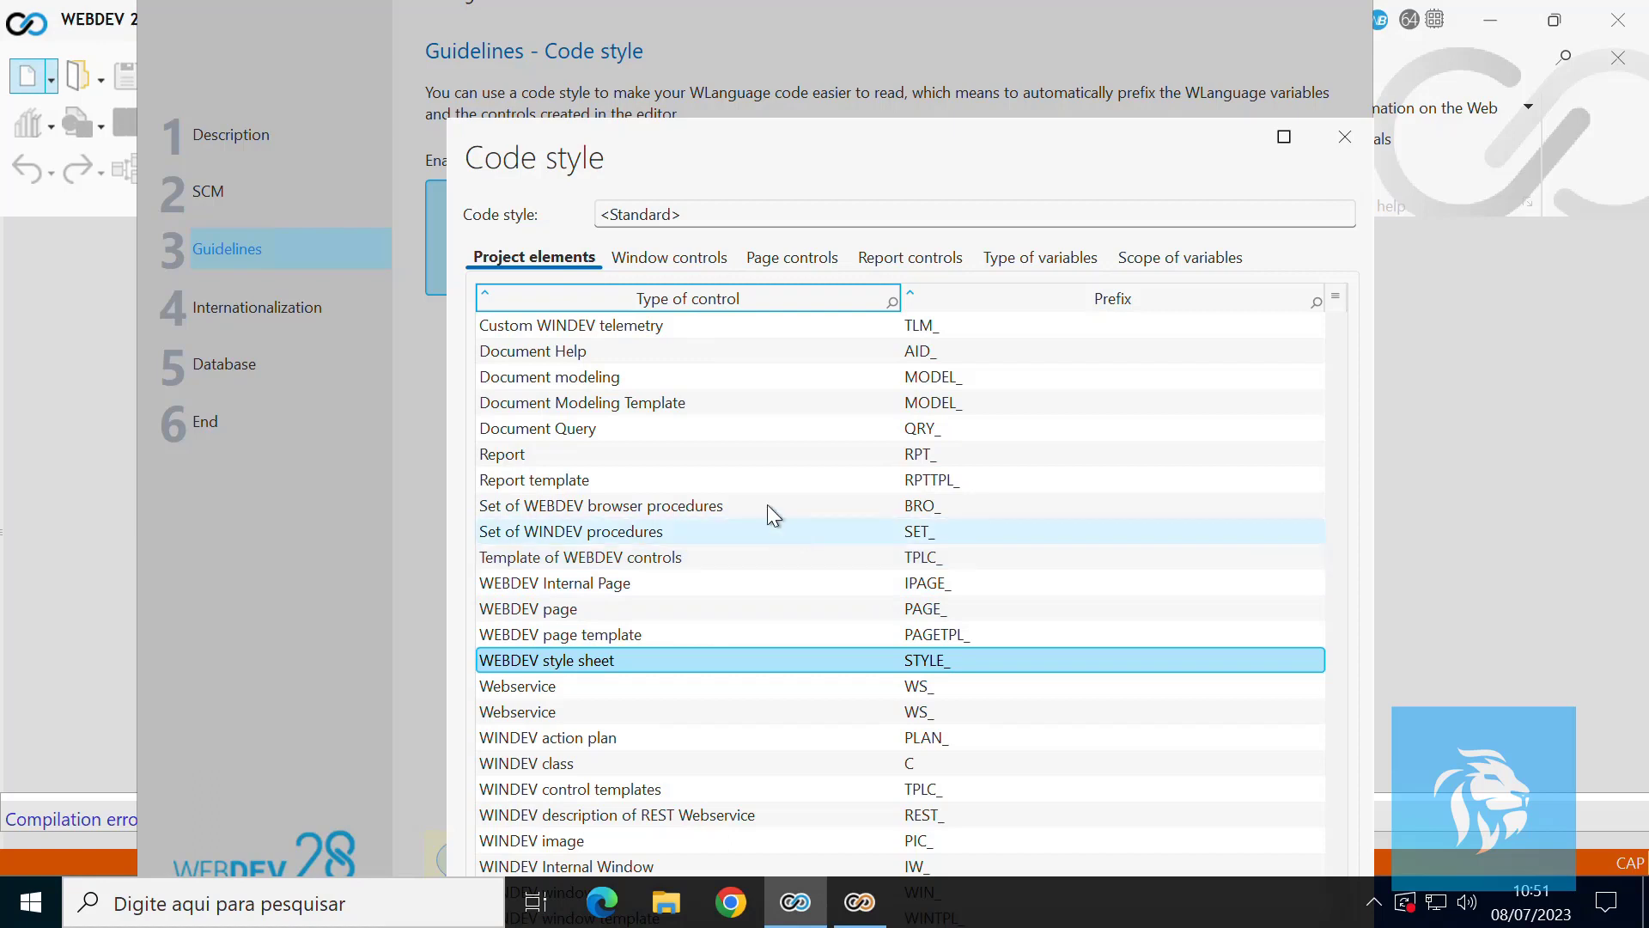
left_click(661, 261)
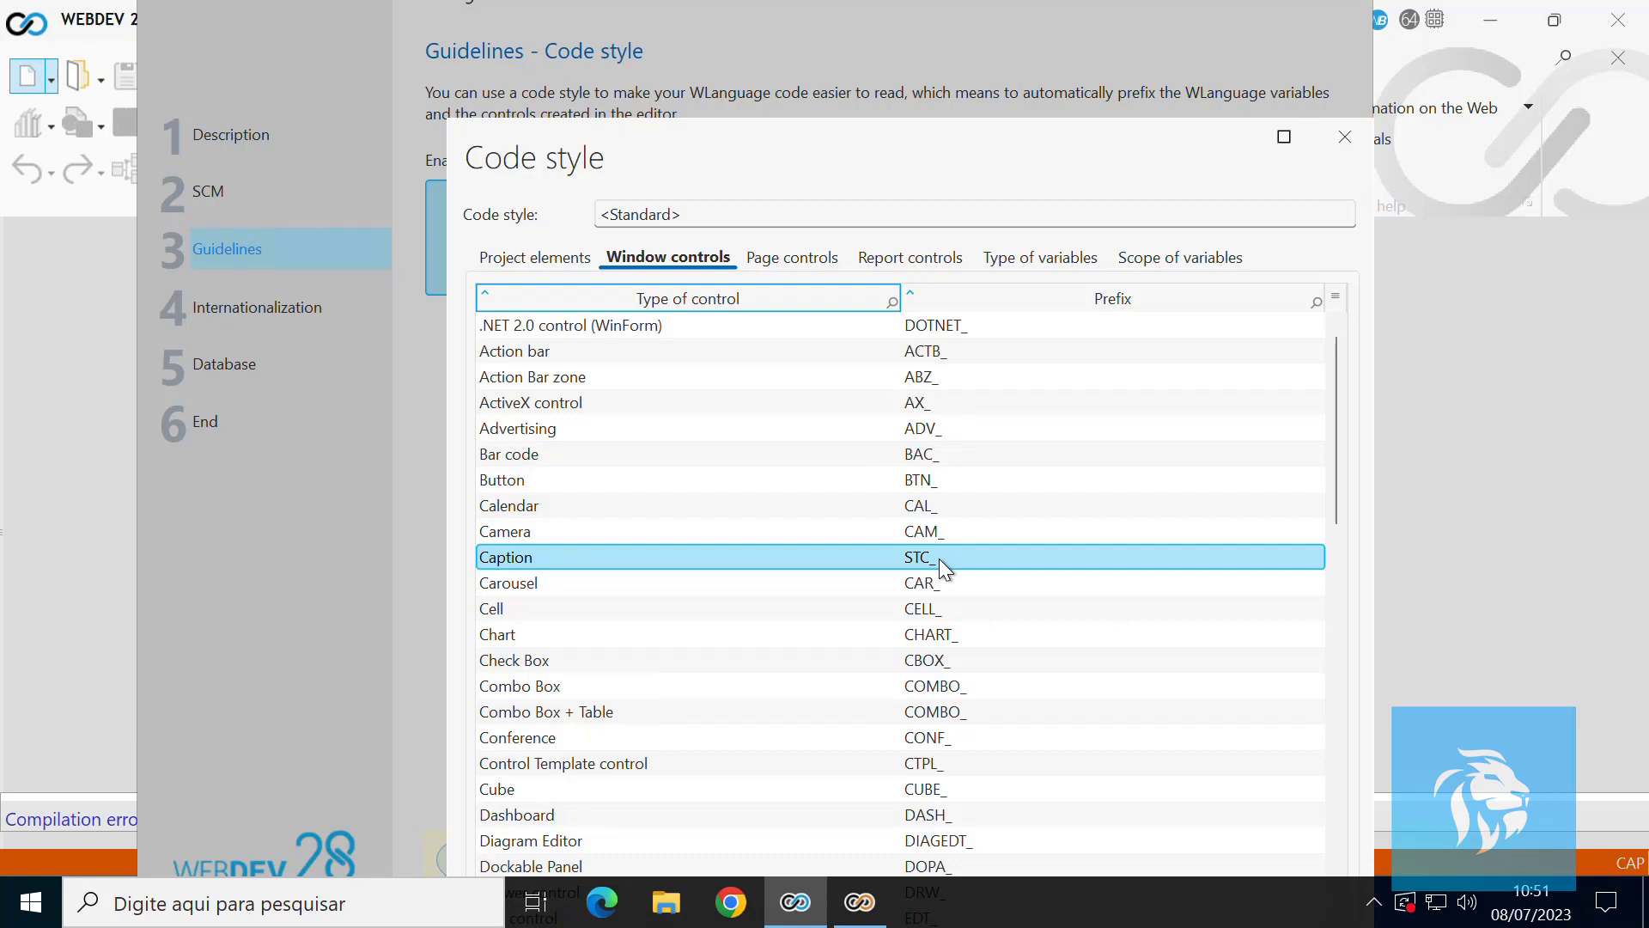
left_click(777, 260)
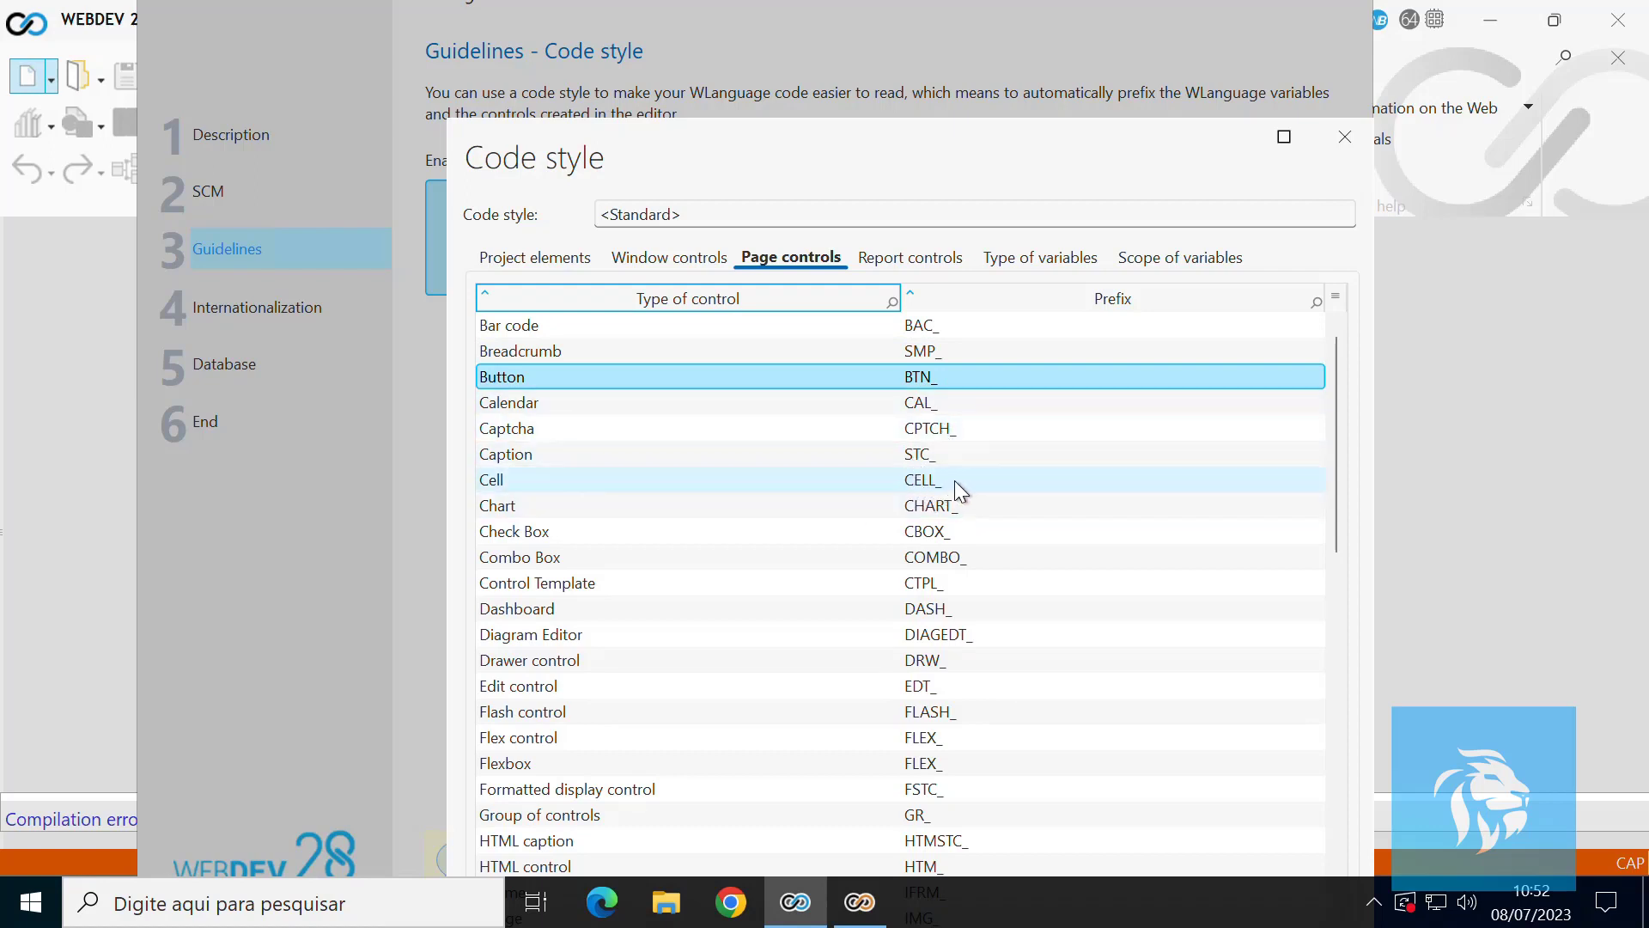
left_click(890, 259)
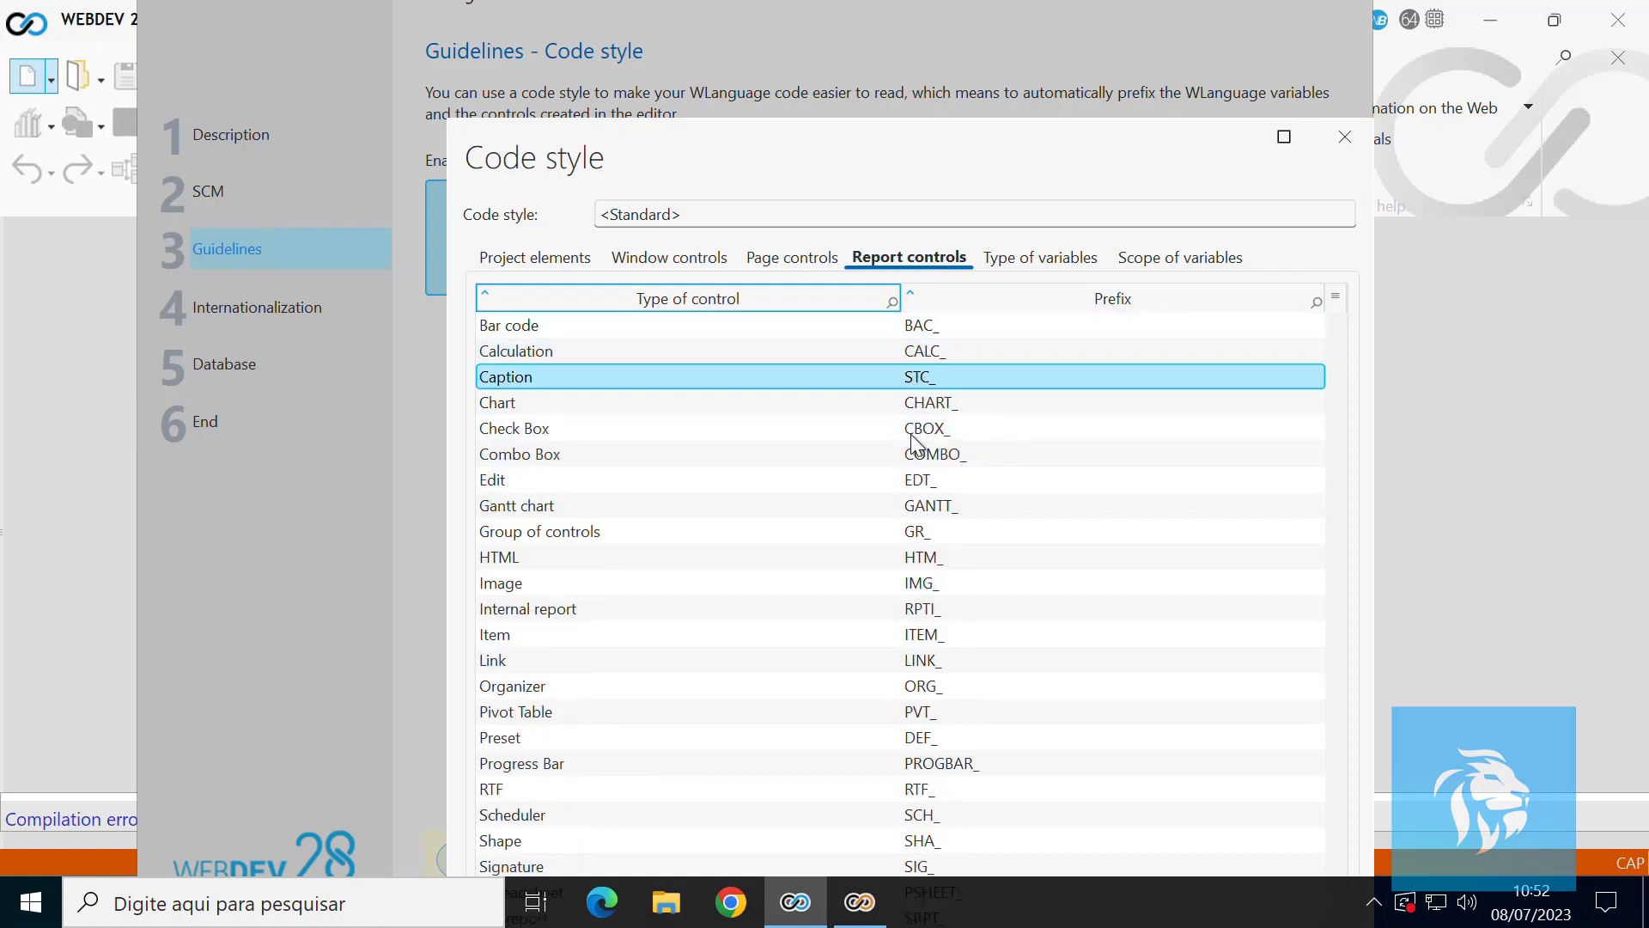
Examine the Standard code style's prefixes for variable types and variable scopes, leaving the code style unedited.
left_click(1028, 262)
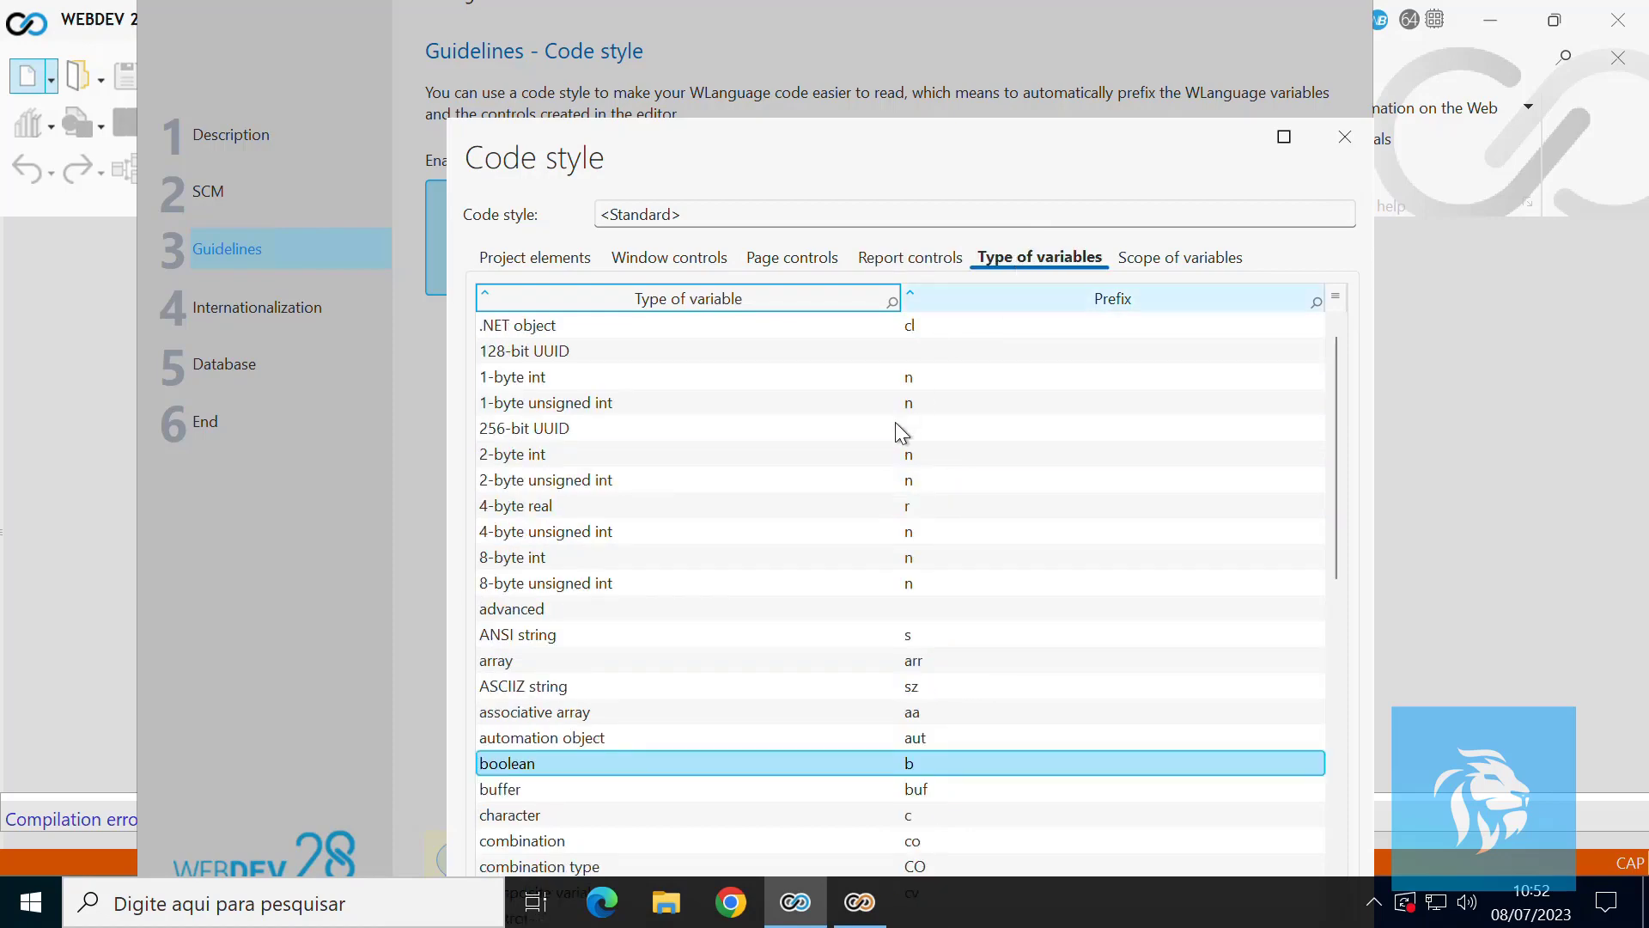
scroll(864, 443, "down", 2)
scroll(858, 439, "down", 3)
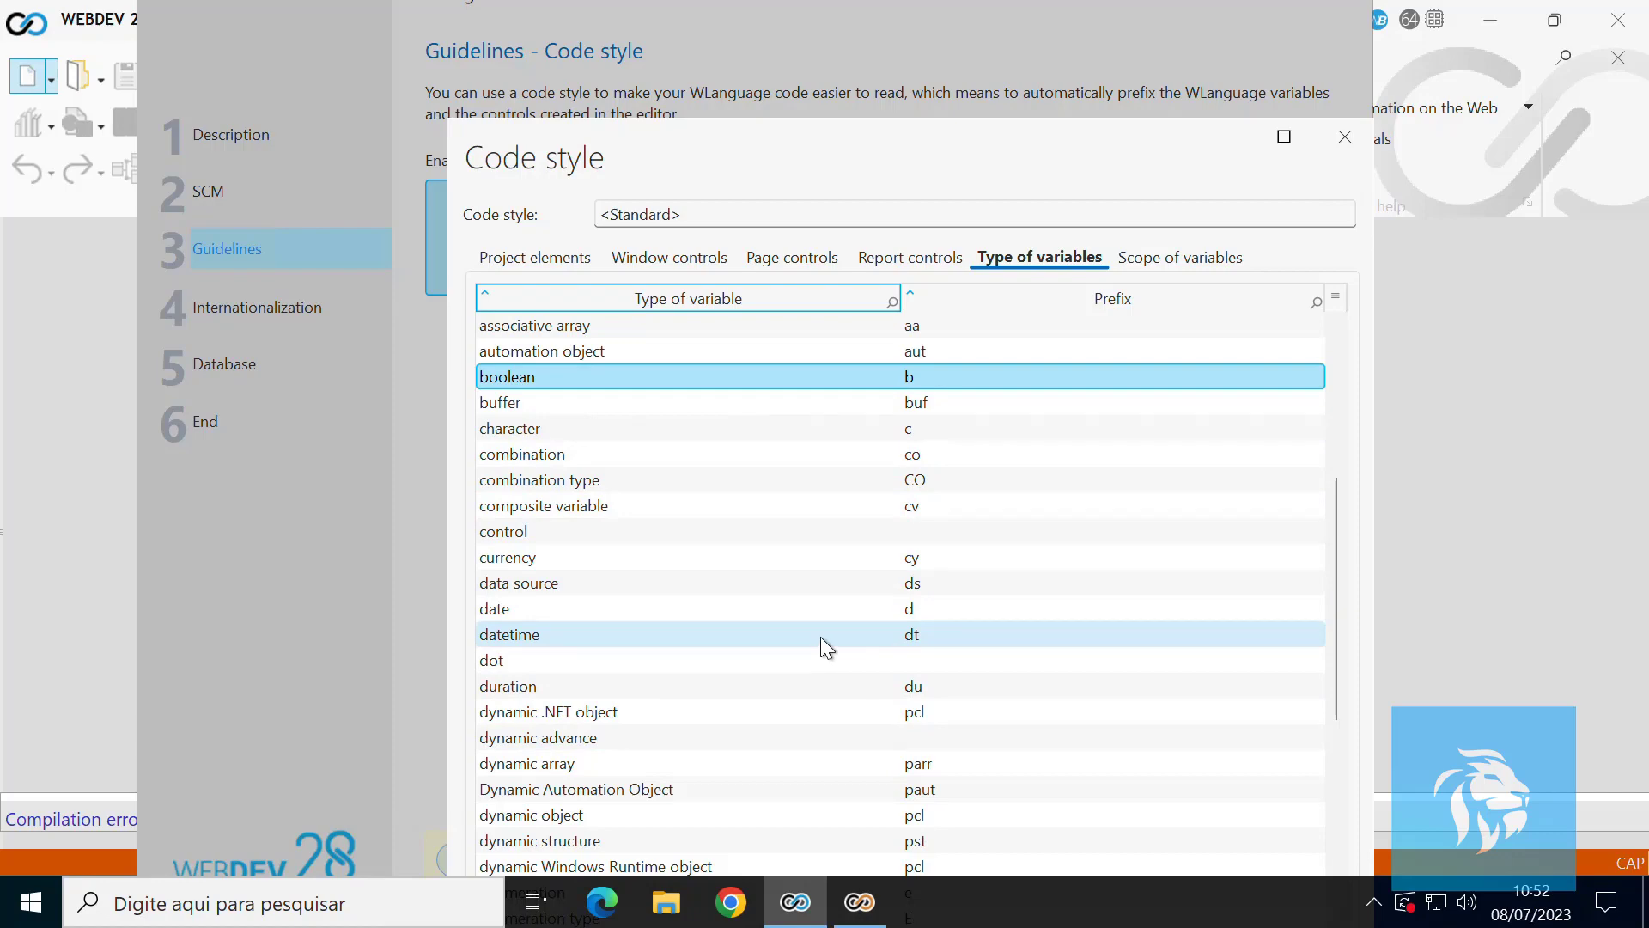
scroll(825, 632, "down", 5)
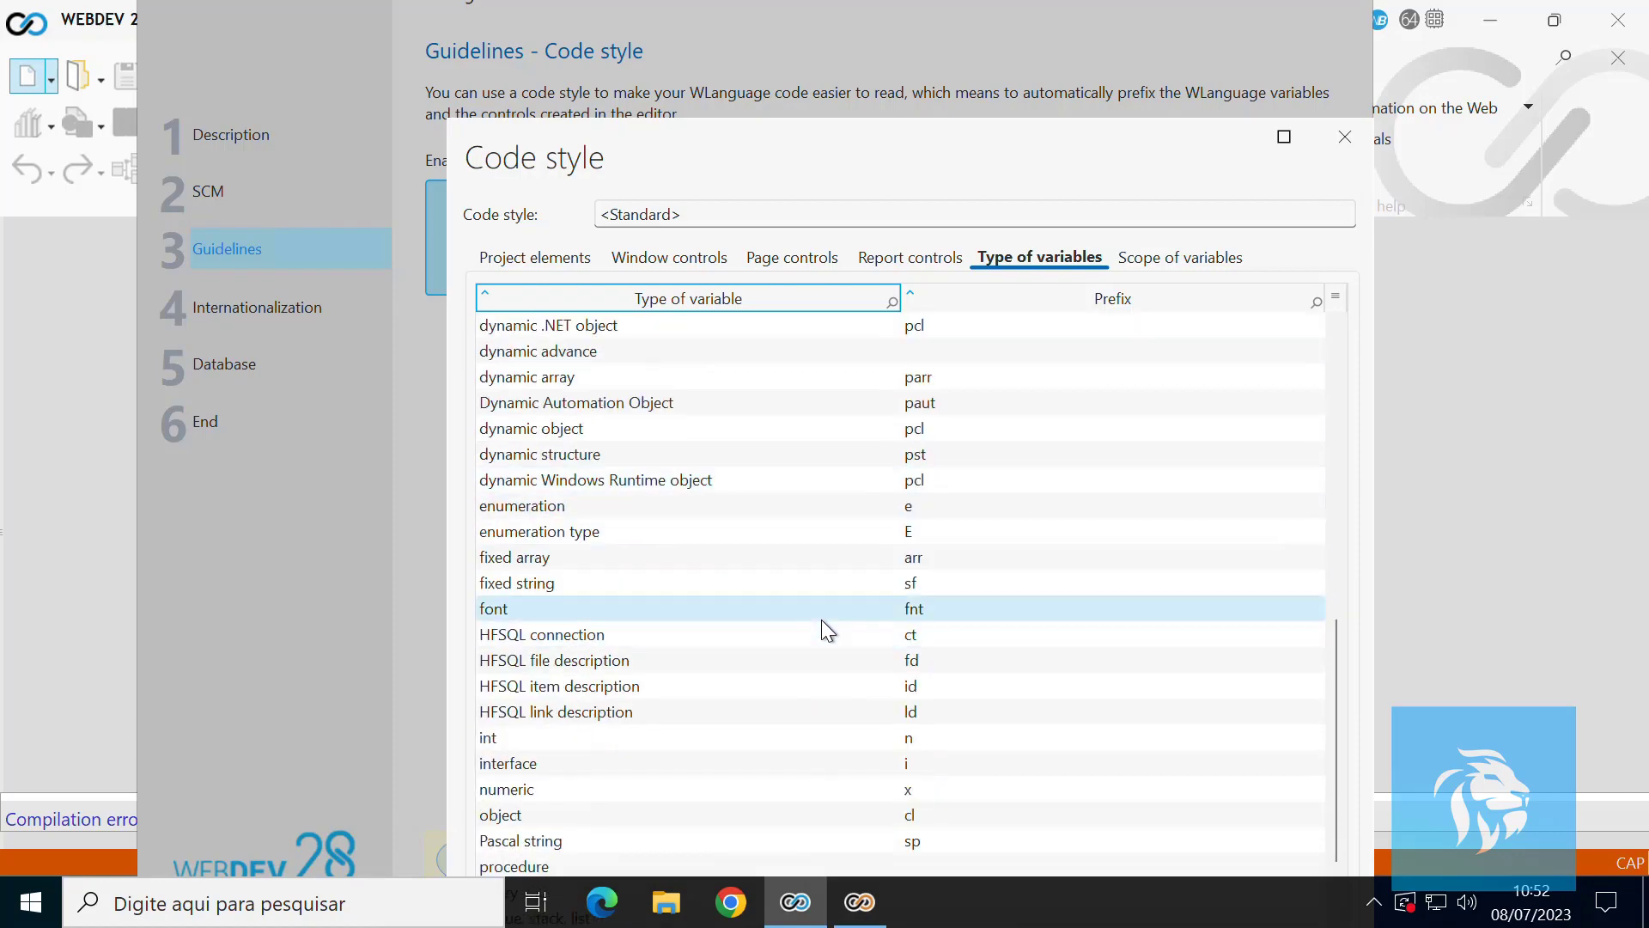
scroll(821, 632, "down", 4)
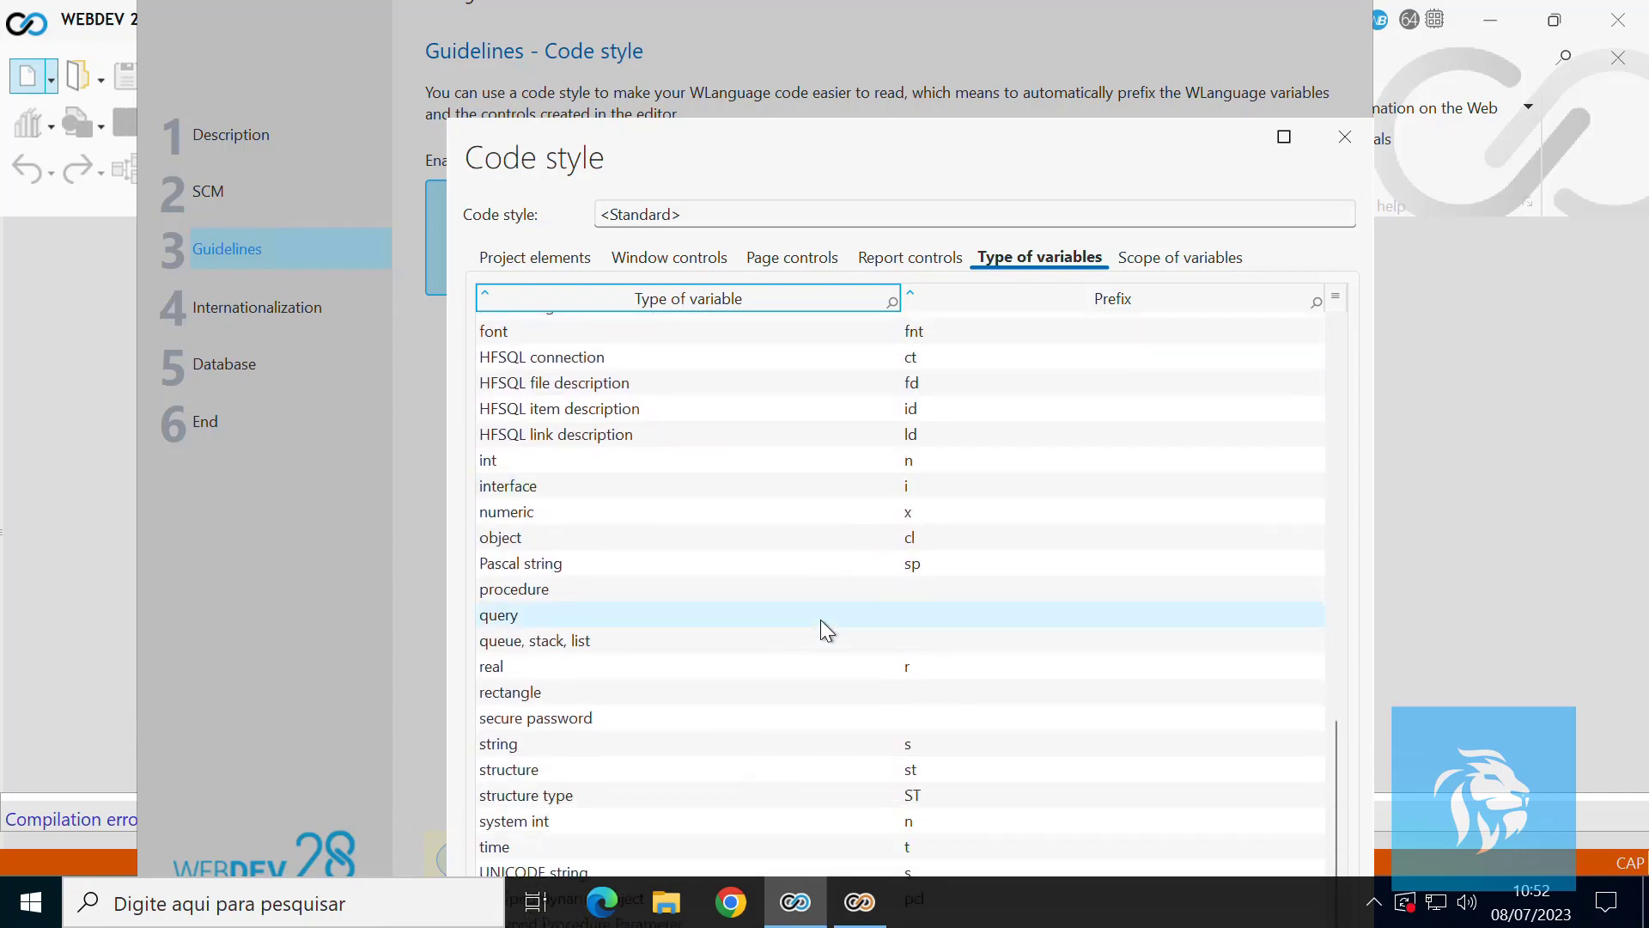
left_click(1141, 260)
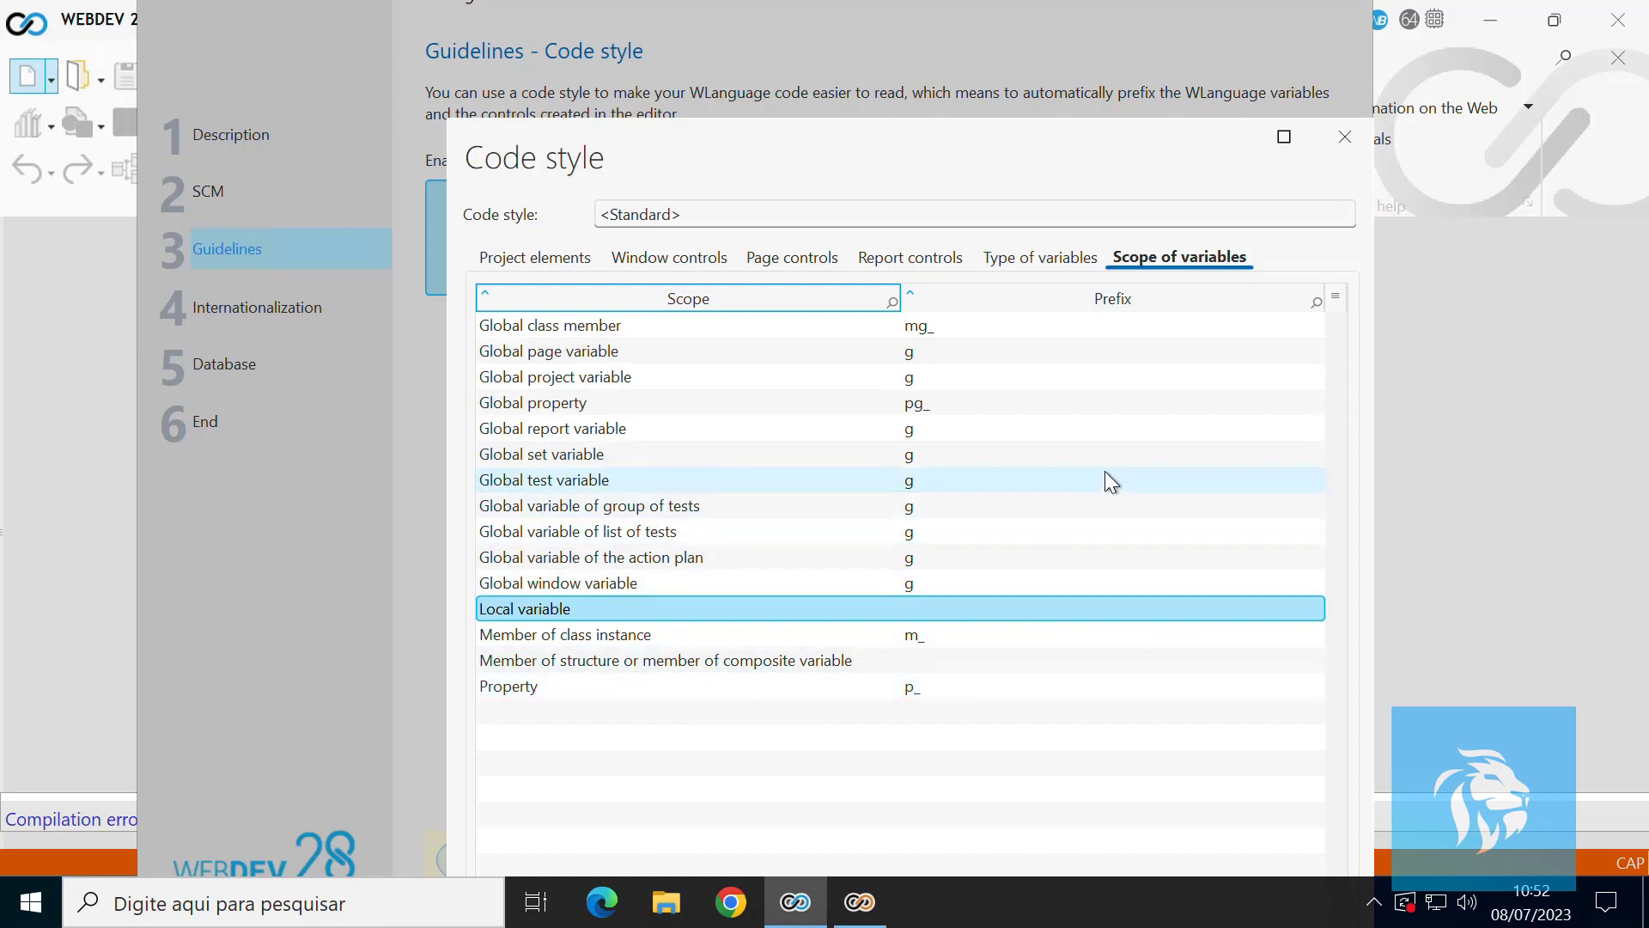
left_click(1345, 138)
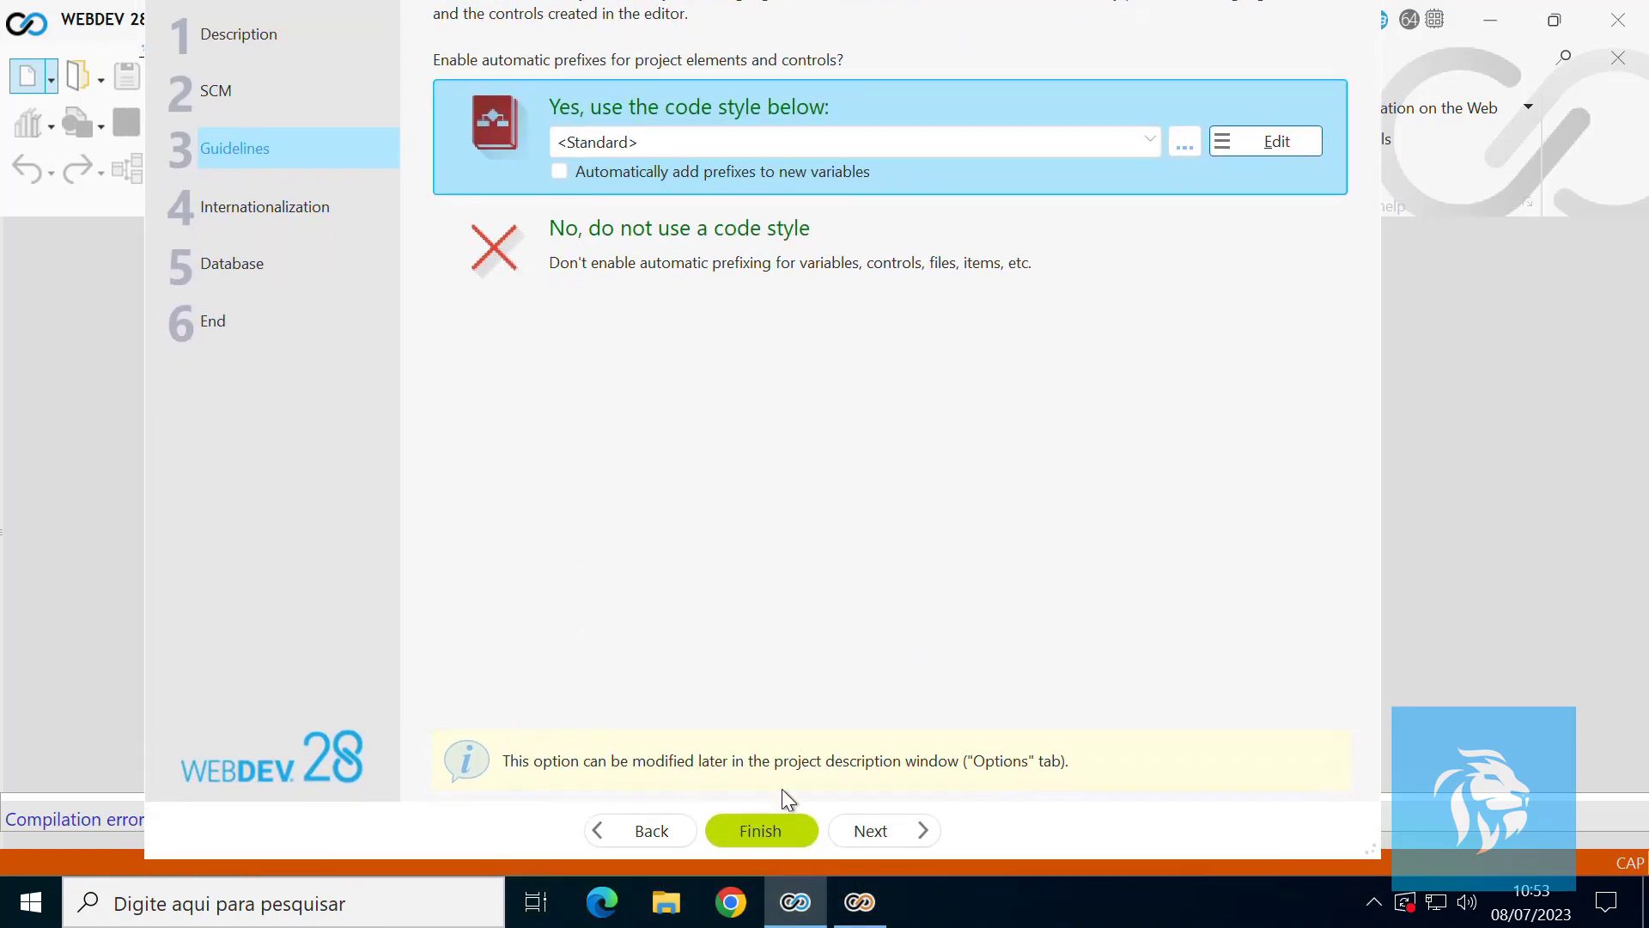
Accept the Standard code style and select the Maki skin for the project.
left_click(885, 830)
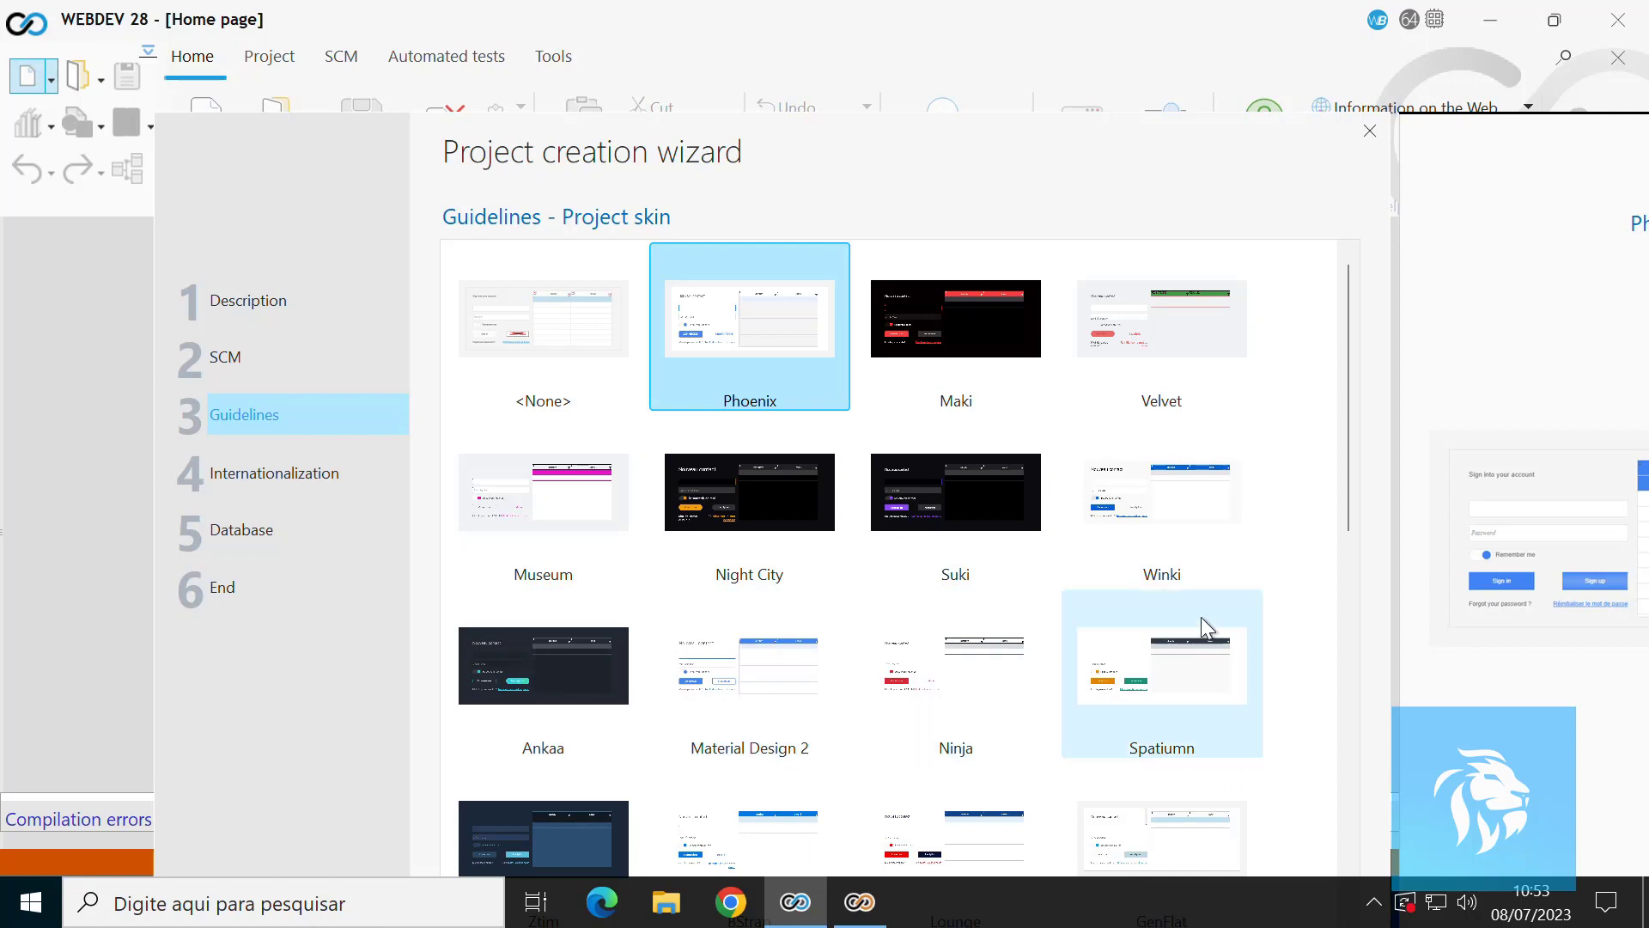
left_click_drag(1347, 501, 1411, 442)
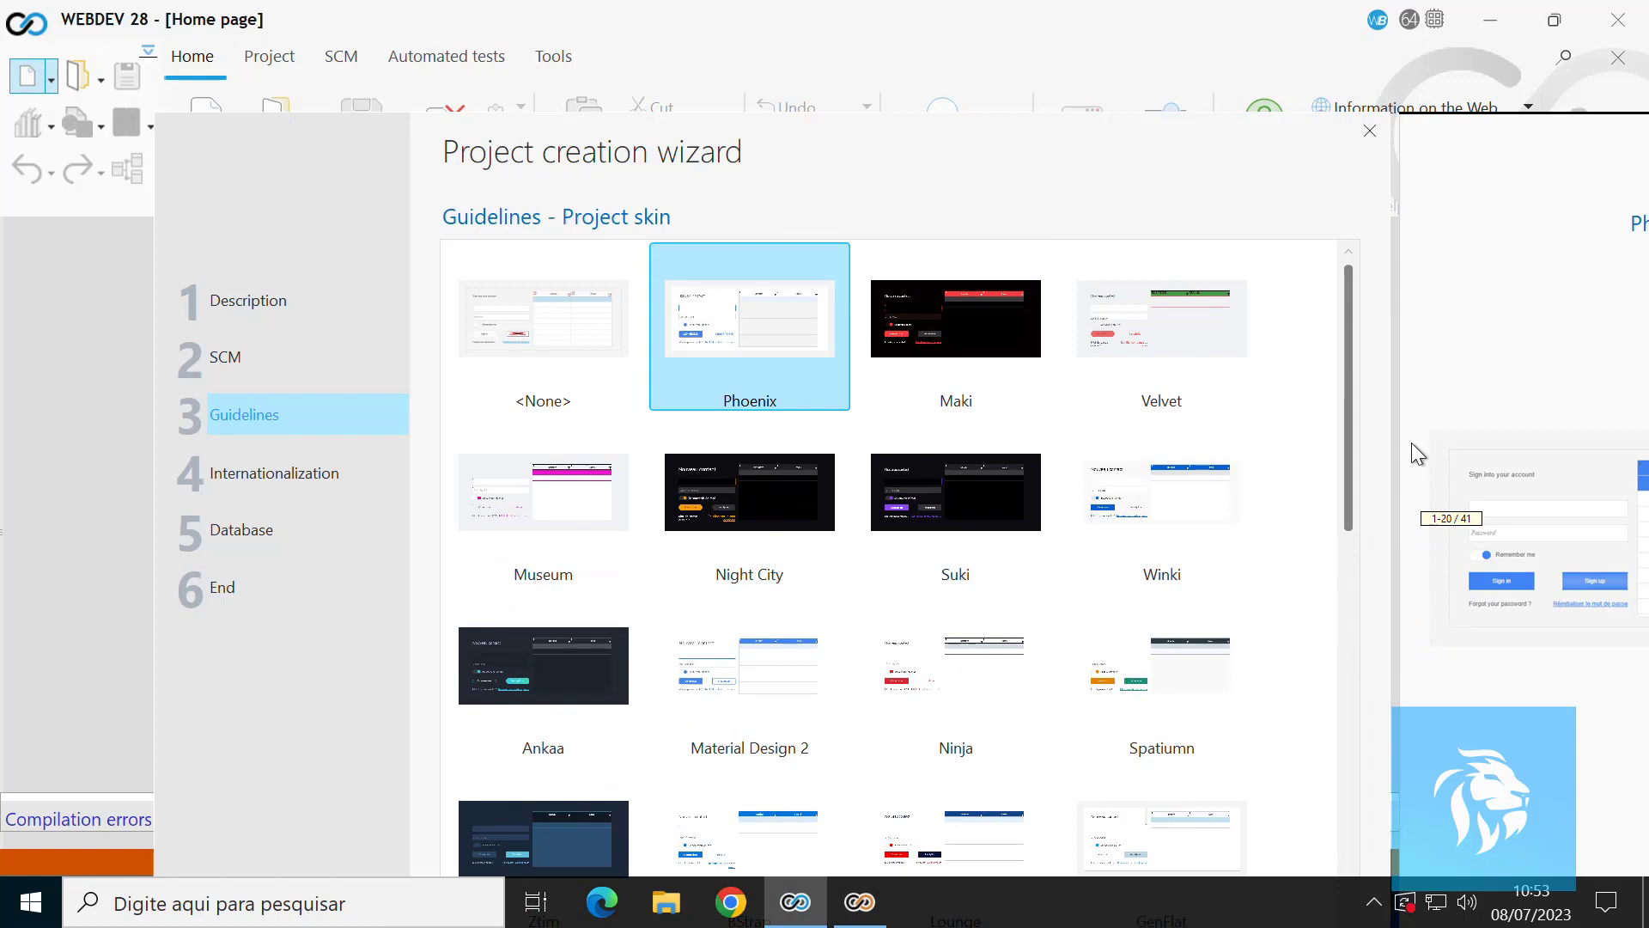
left_click(970, 340)
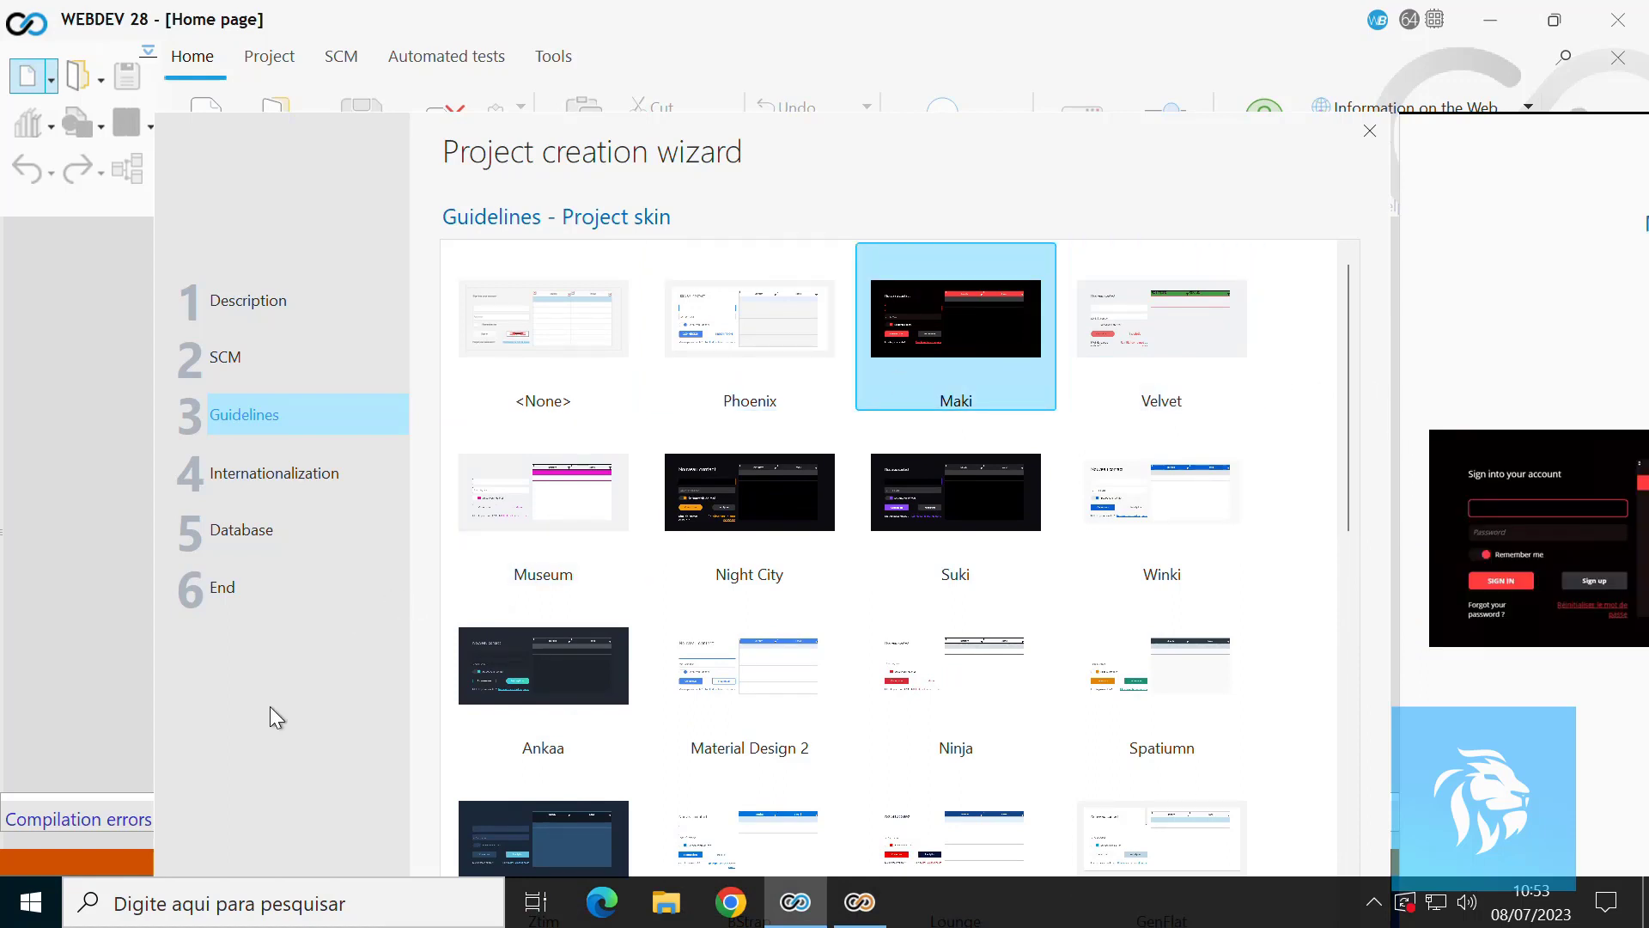
left_click_drag(269, 706, 0, 576)
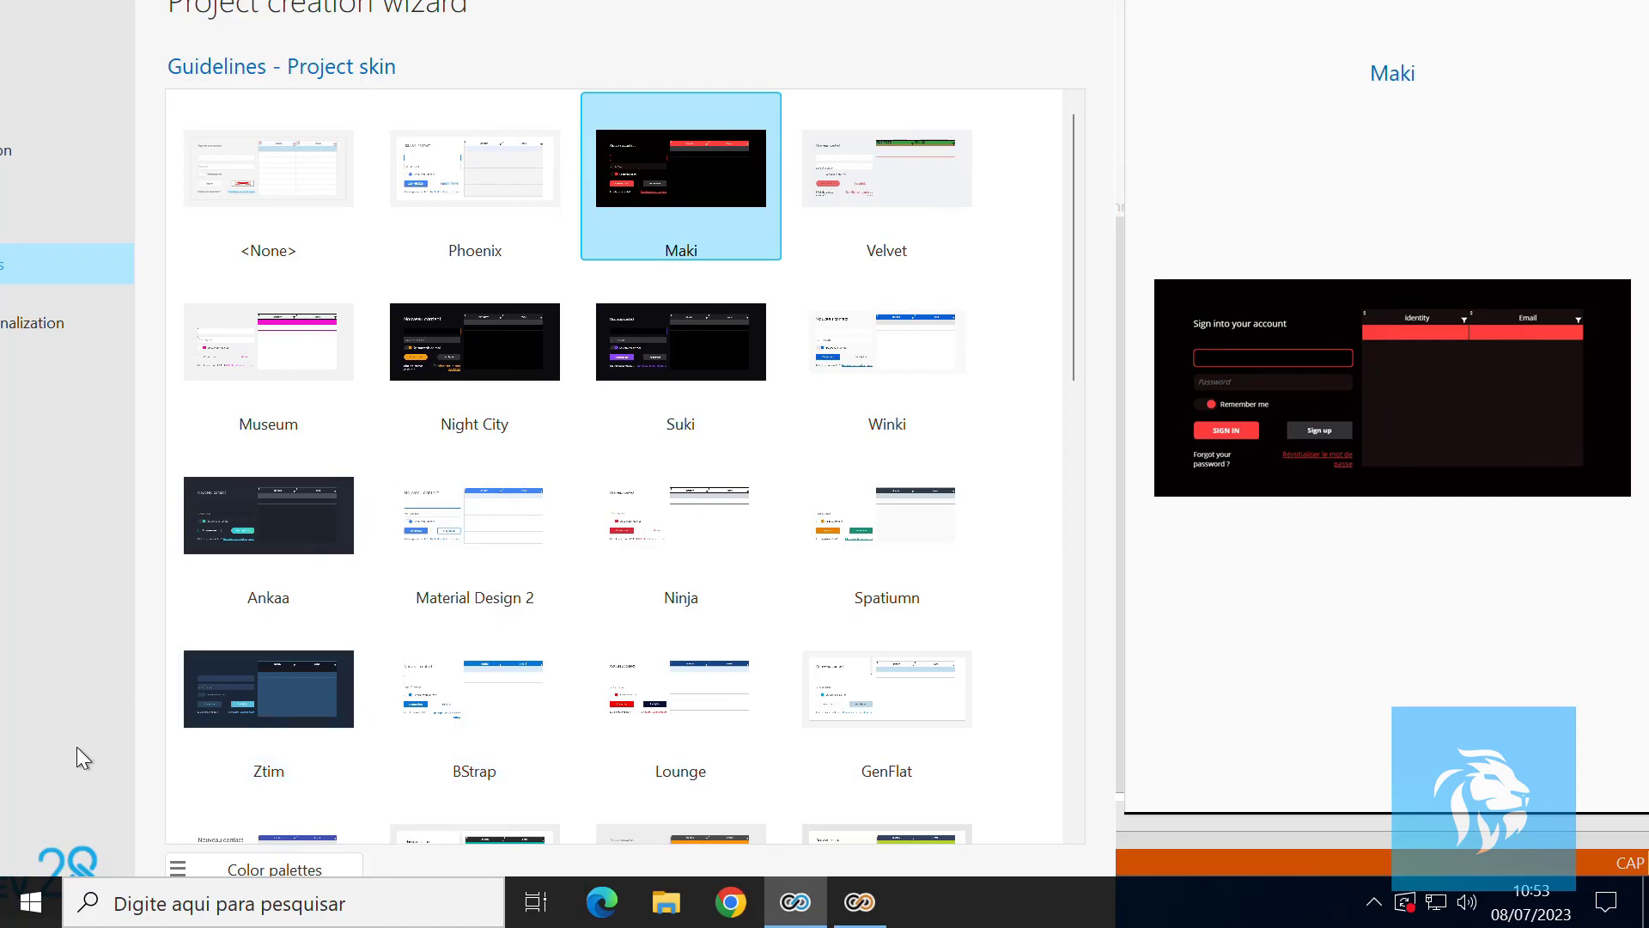
left_click_drag(75, 745, 105, 503)
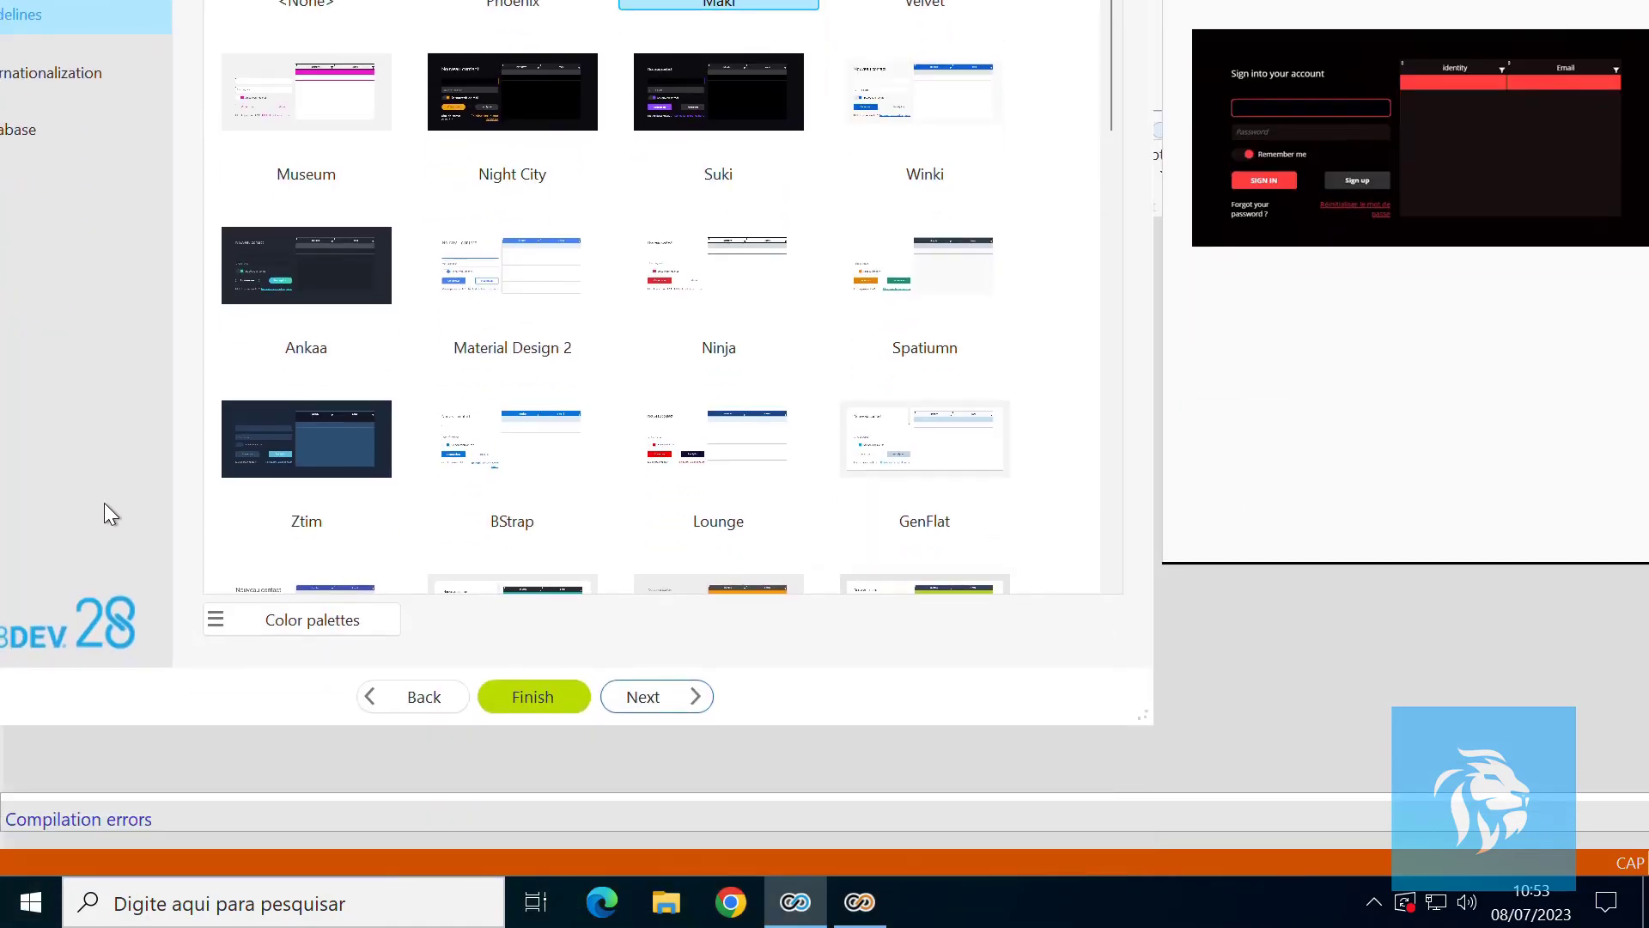
Add Brazilian Portuguese to the project languages and remove English from the list.
left_click(653, 694)
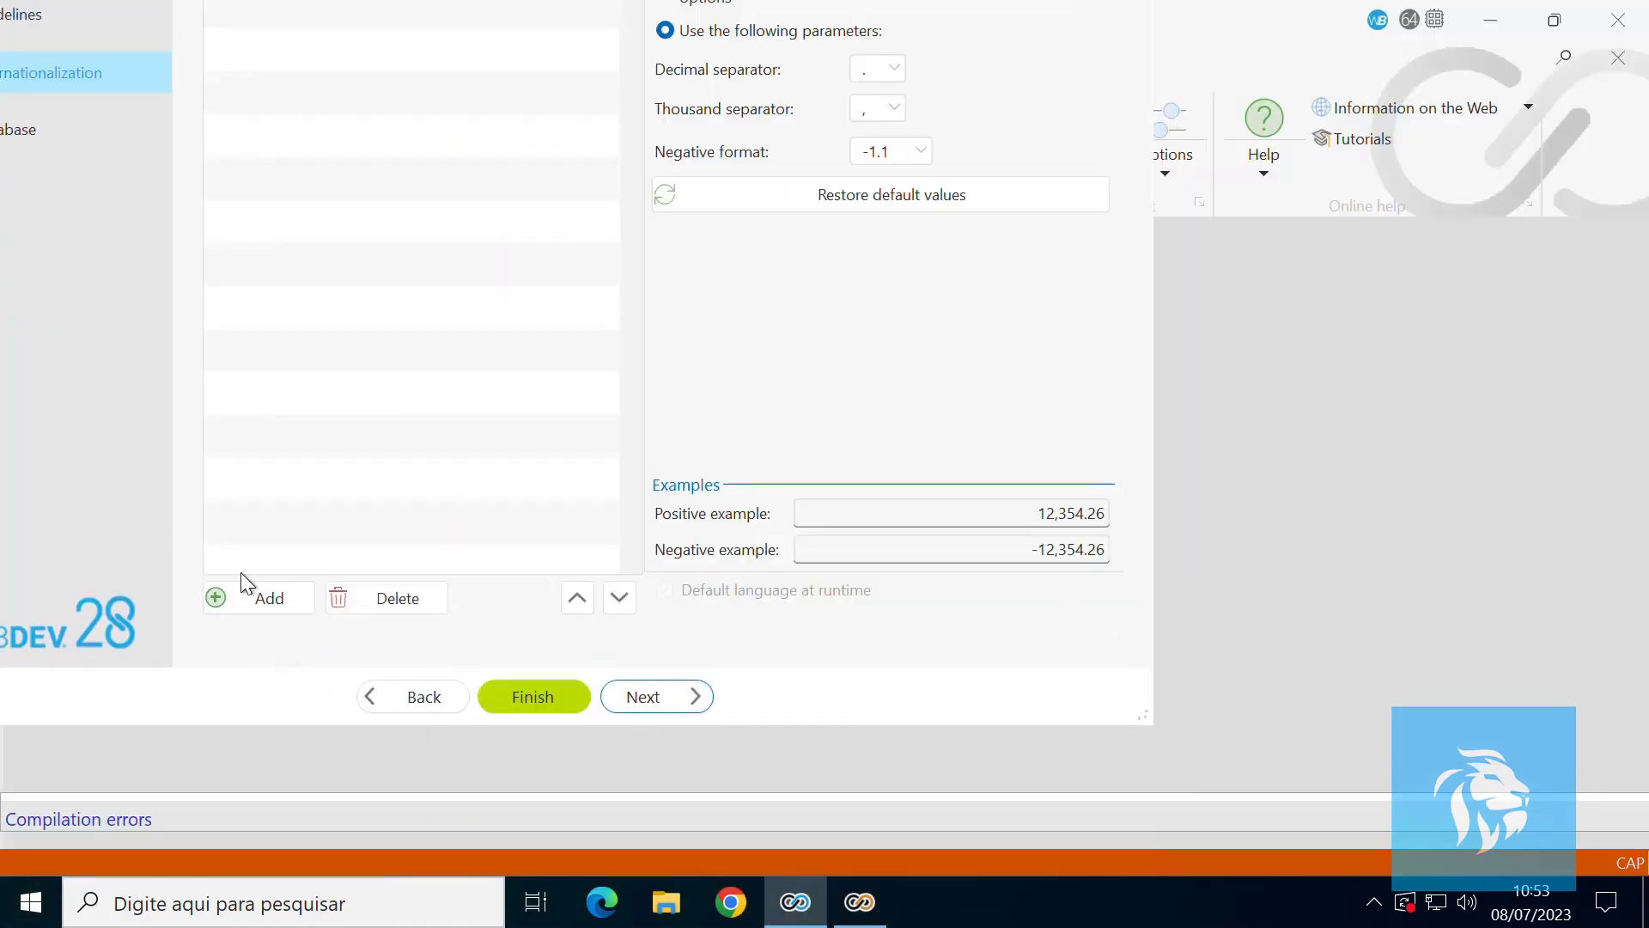
left_click_drag(17, 265, 163, 555)
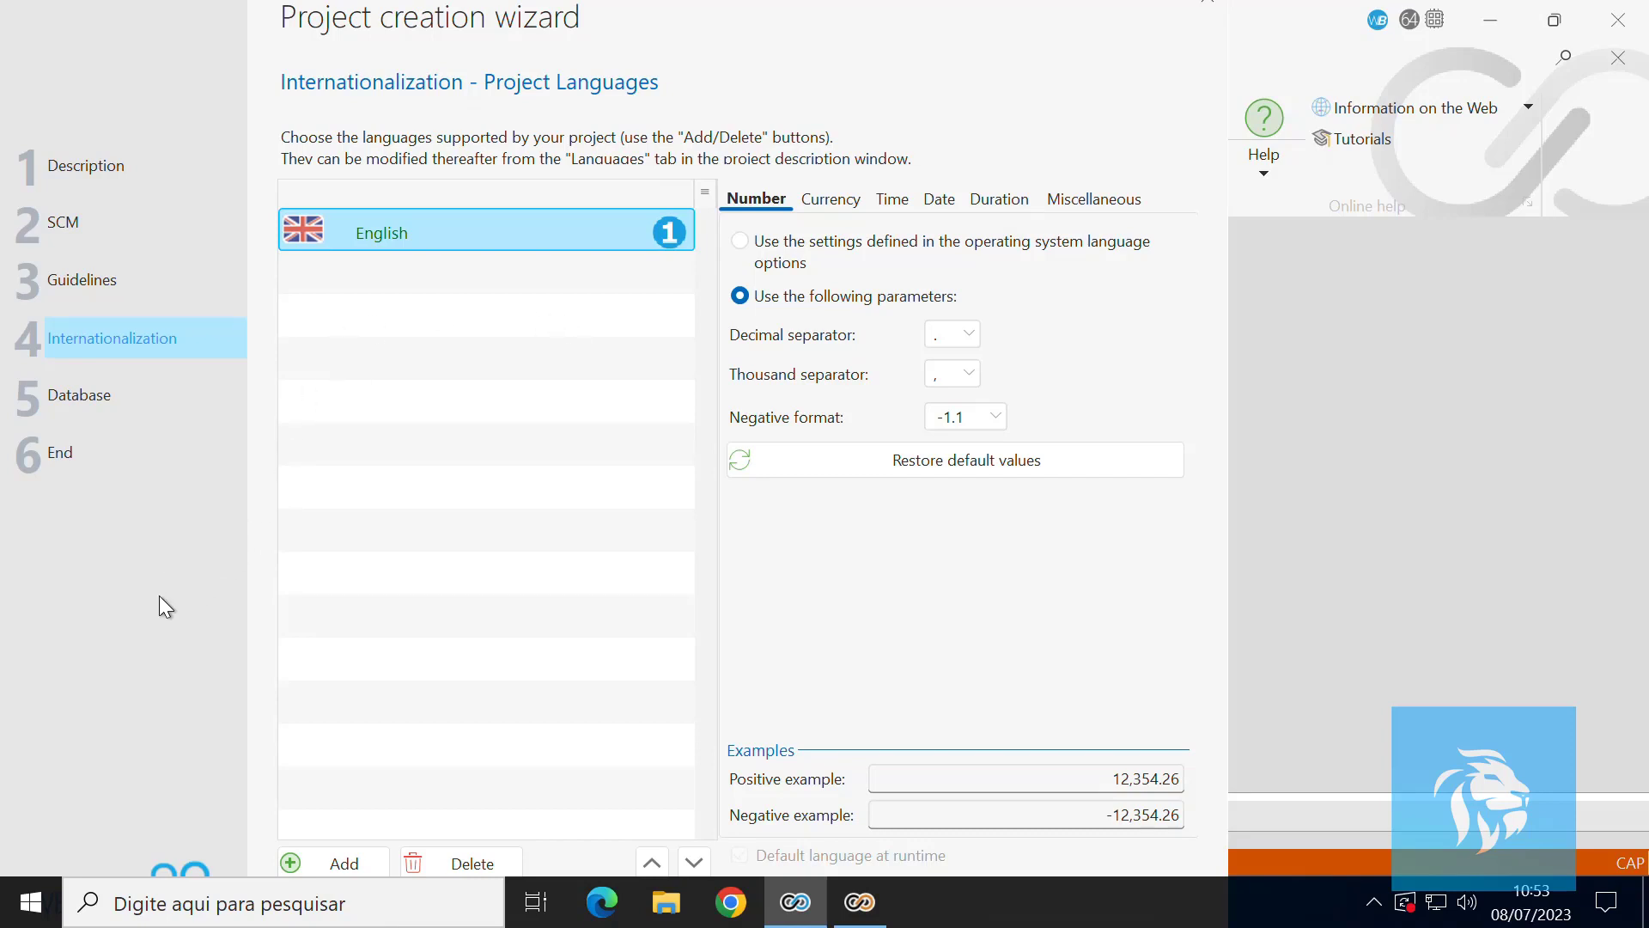
left_click_drag(158, 595, 158, 552)
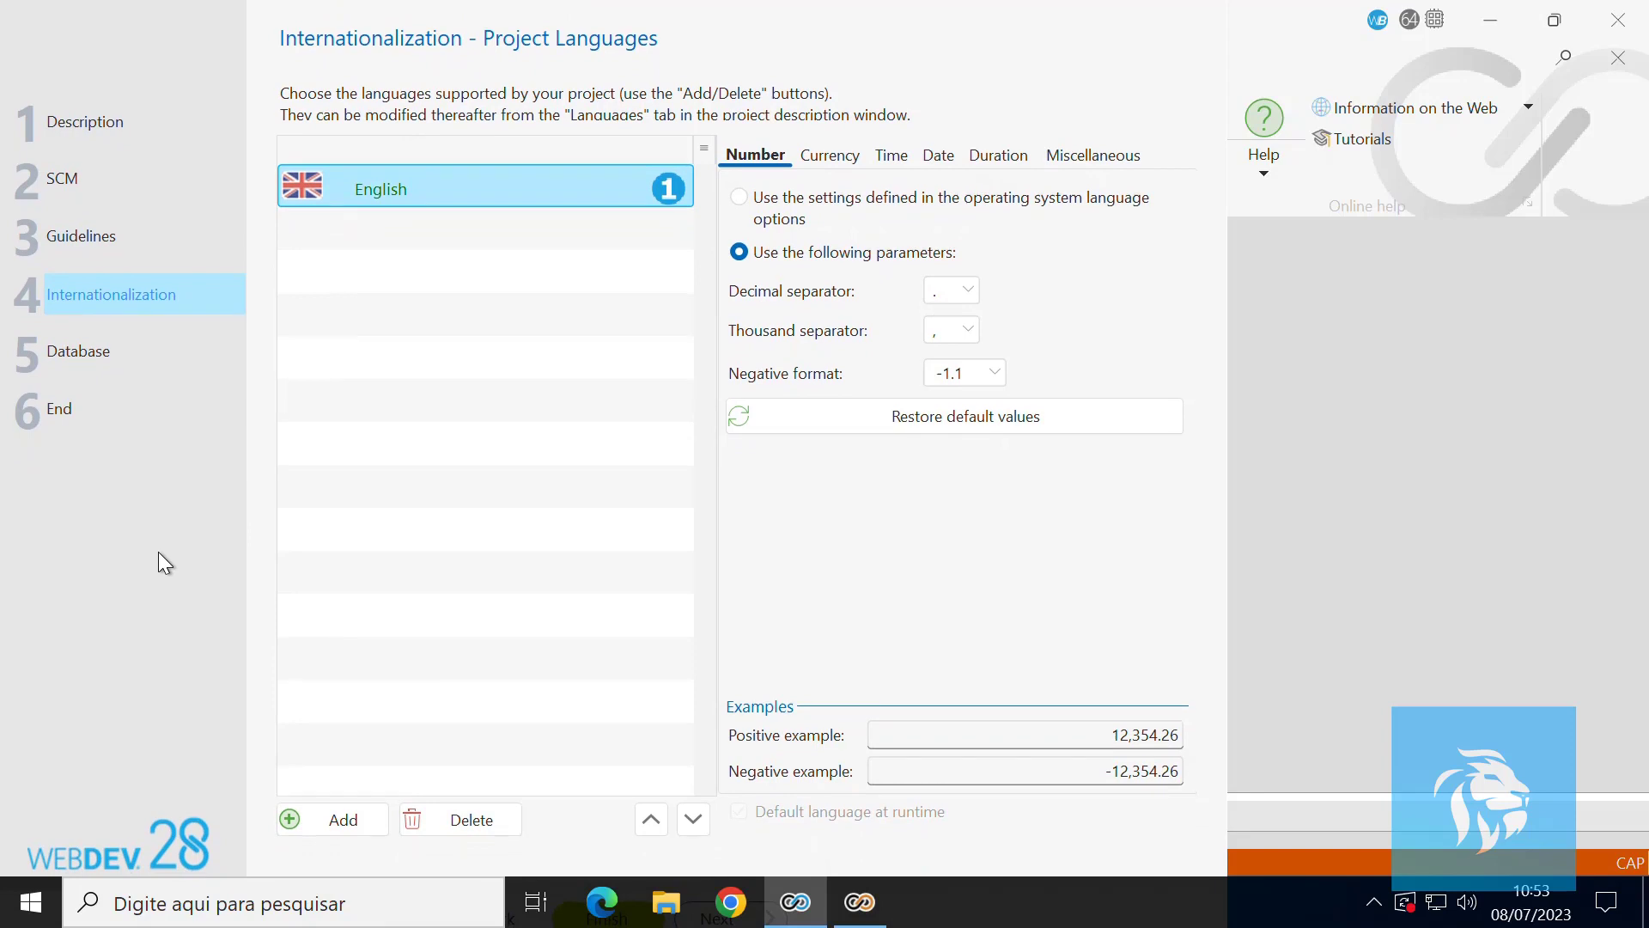
left_click(339, 823)
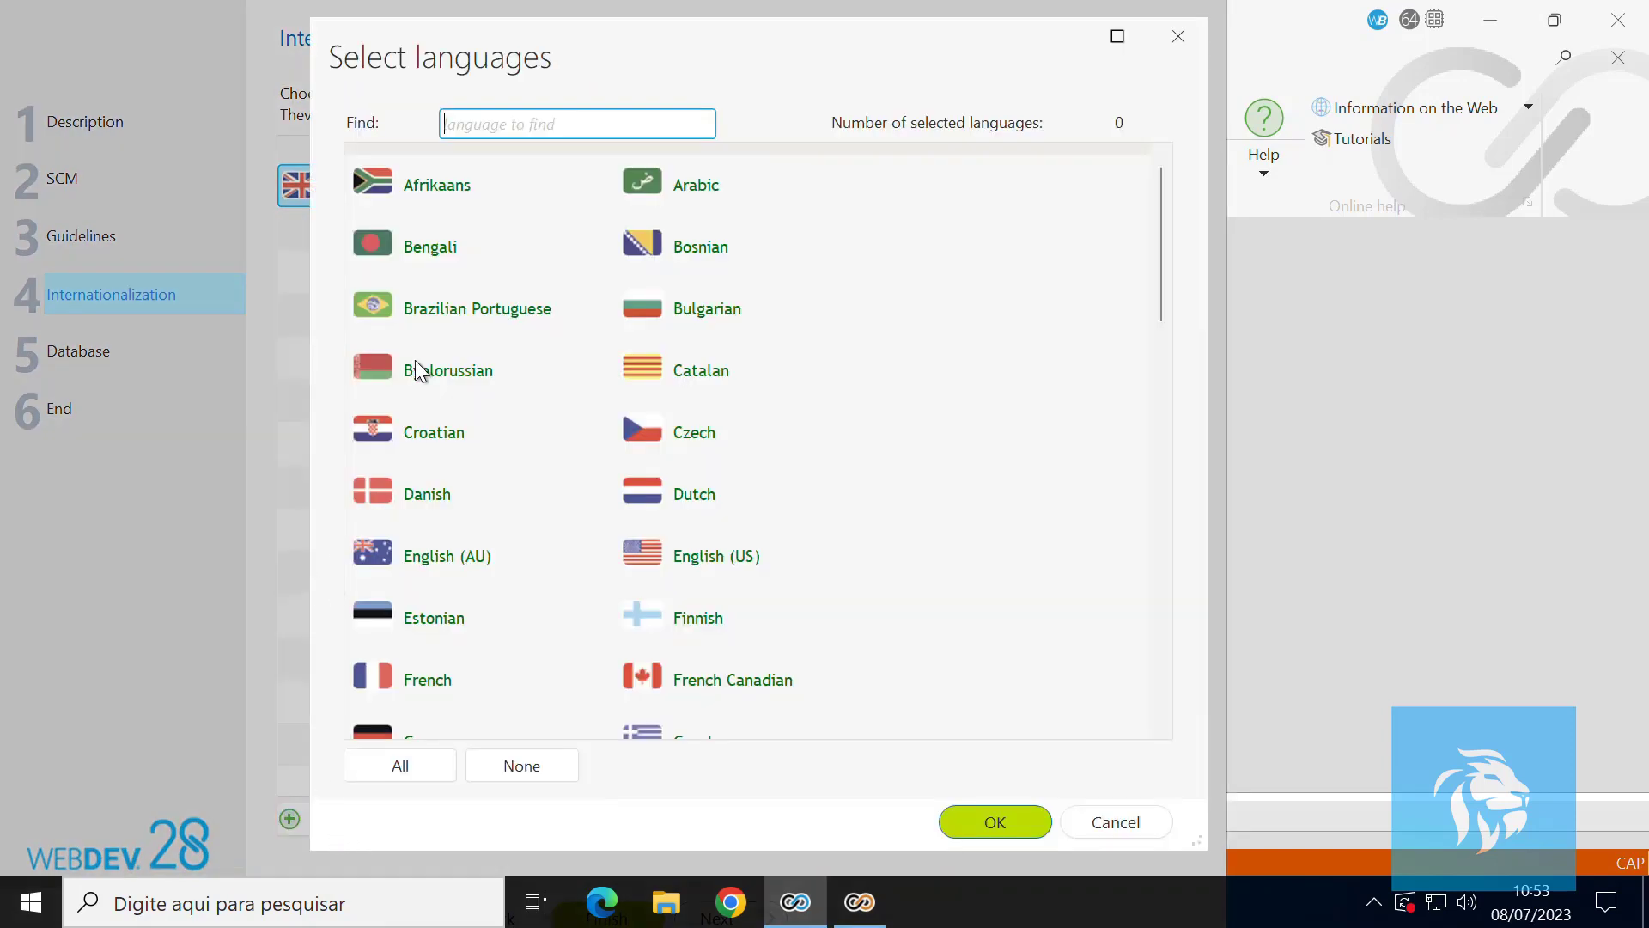
double_click(430, 308)
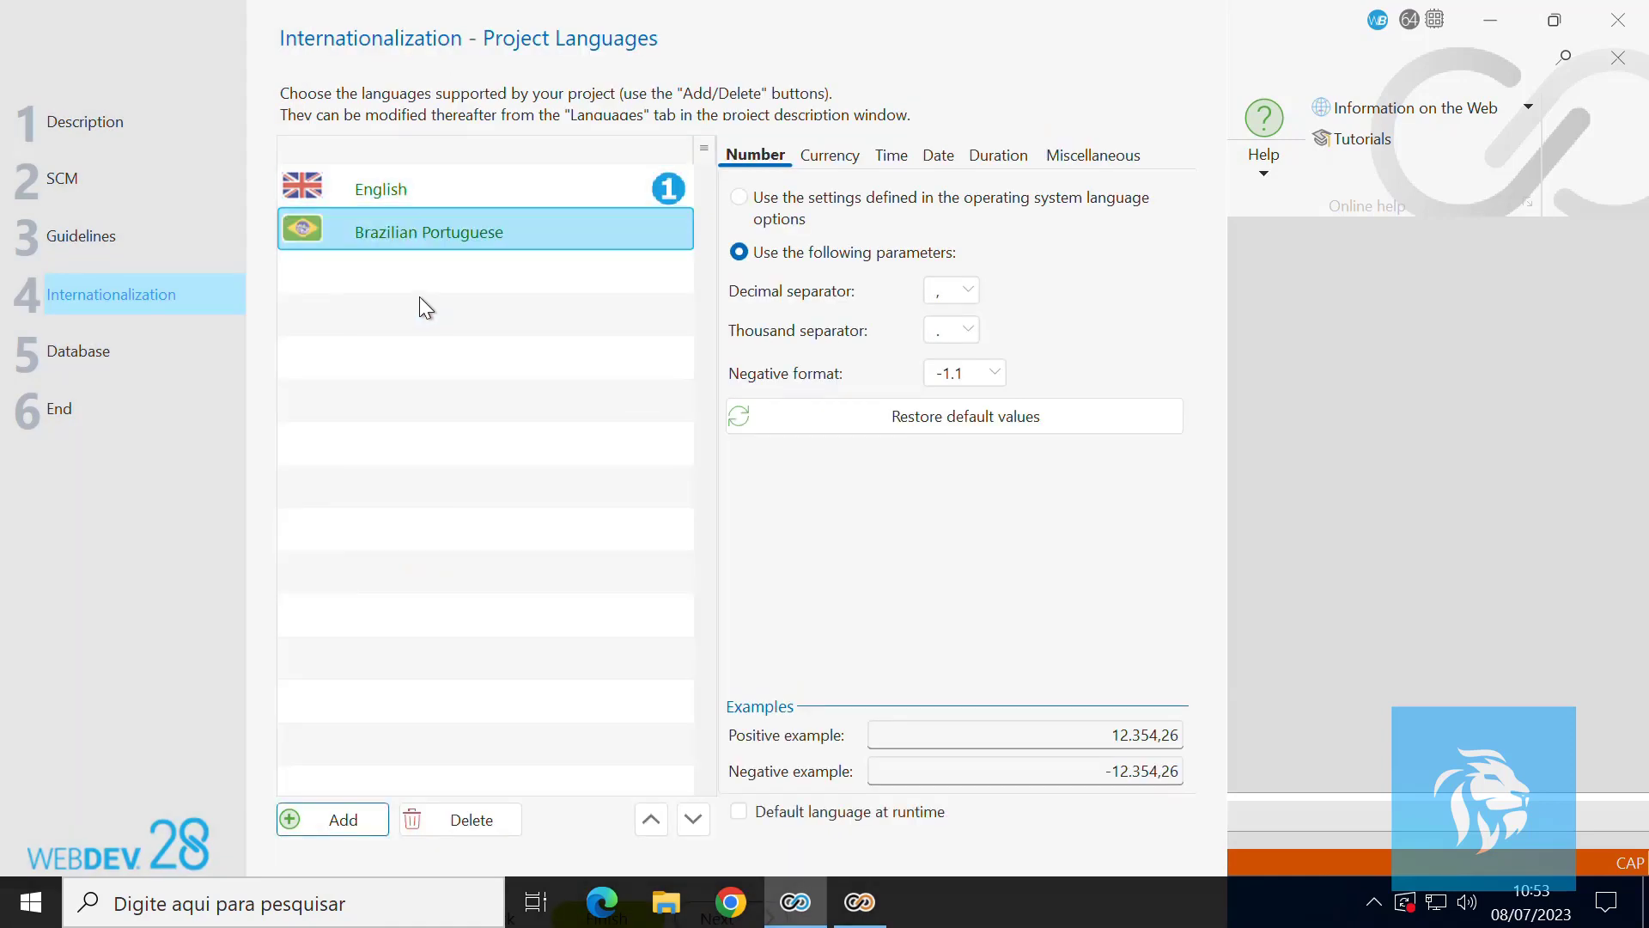
left_click(358, 191)
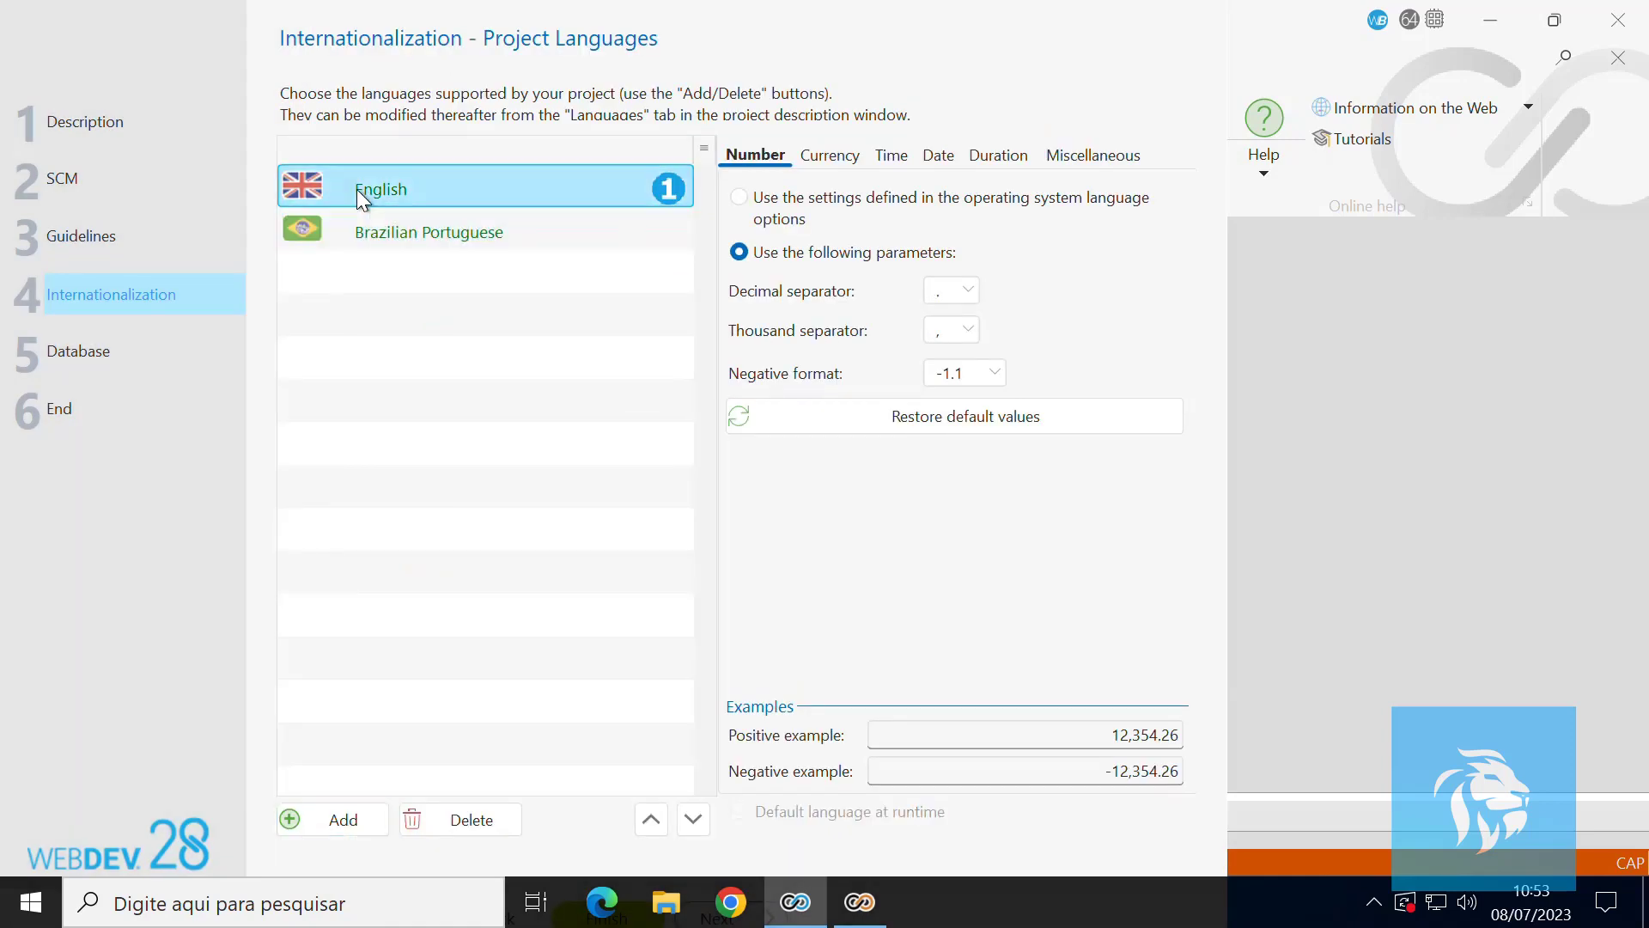
left_click(449, 816)
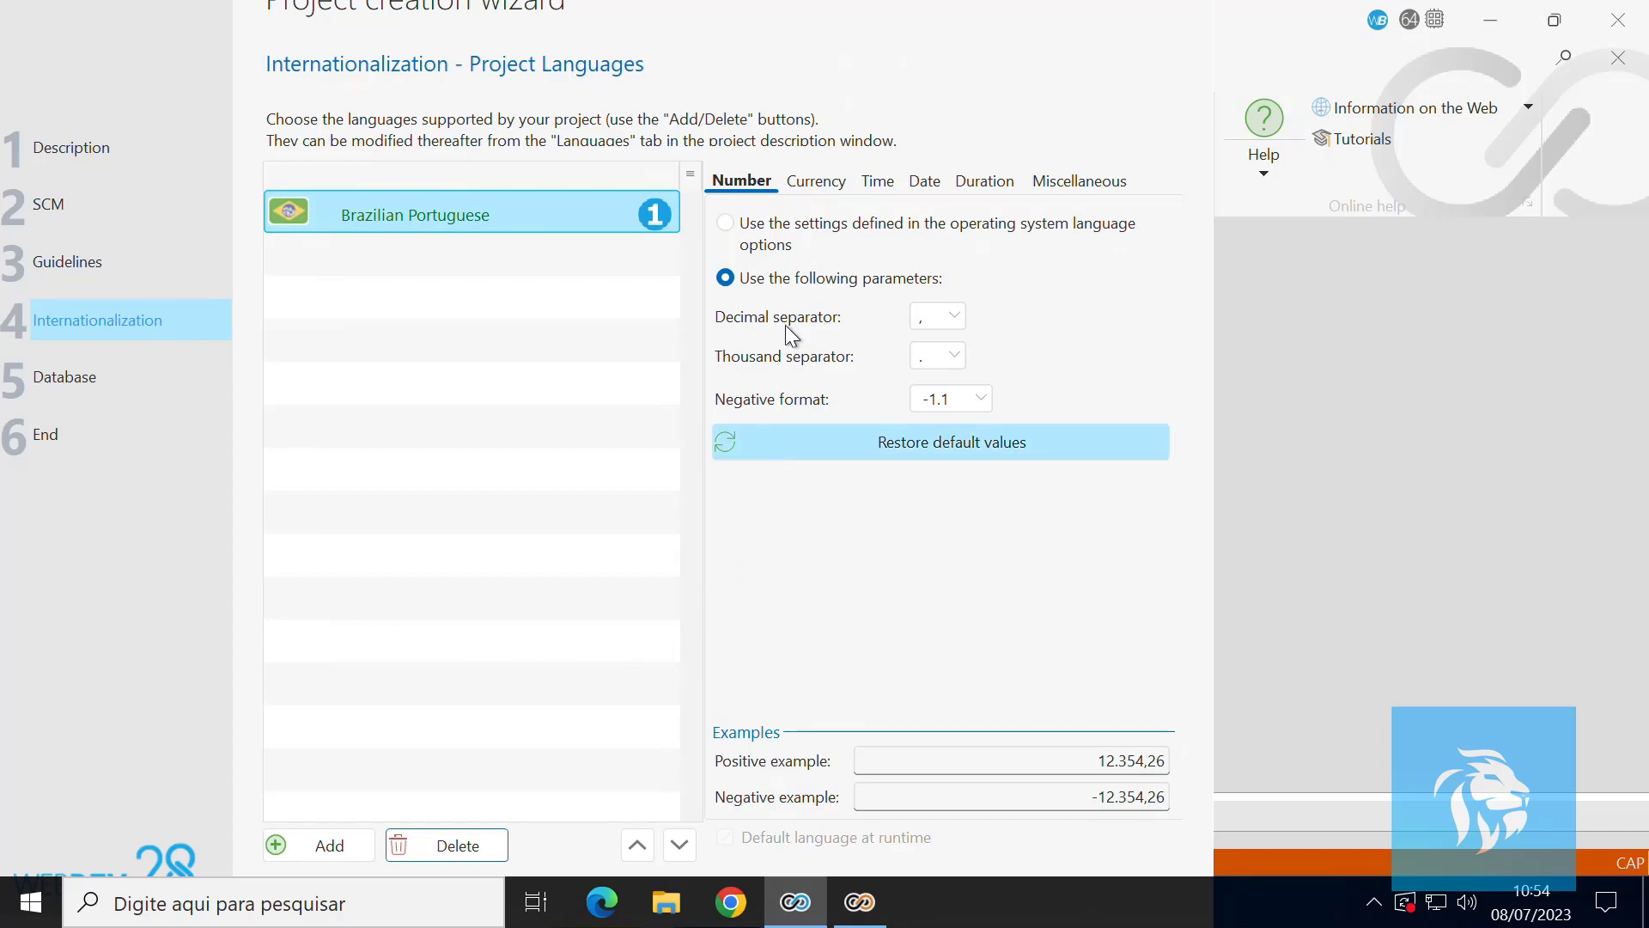
Examine the Brazilian Portuguese settings for currency, time, date, duration and miscellaneous options, including the translation WDM file.
left_click(807, 185)
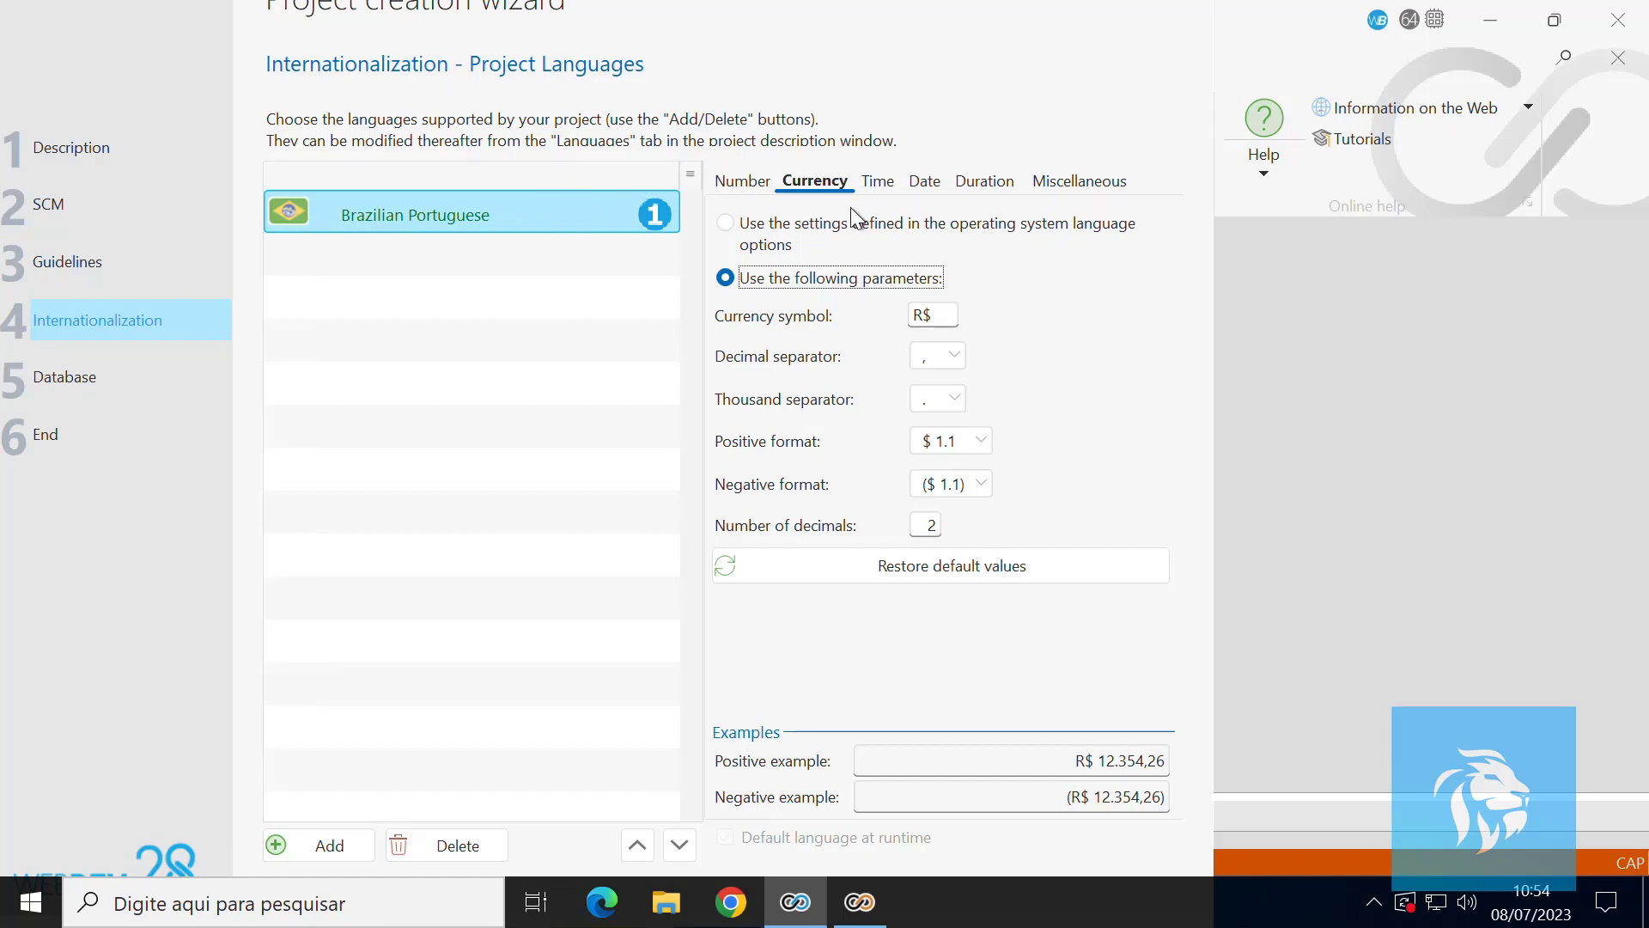
left_click(878, 185)
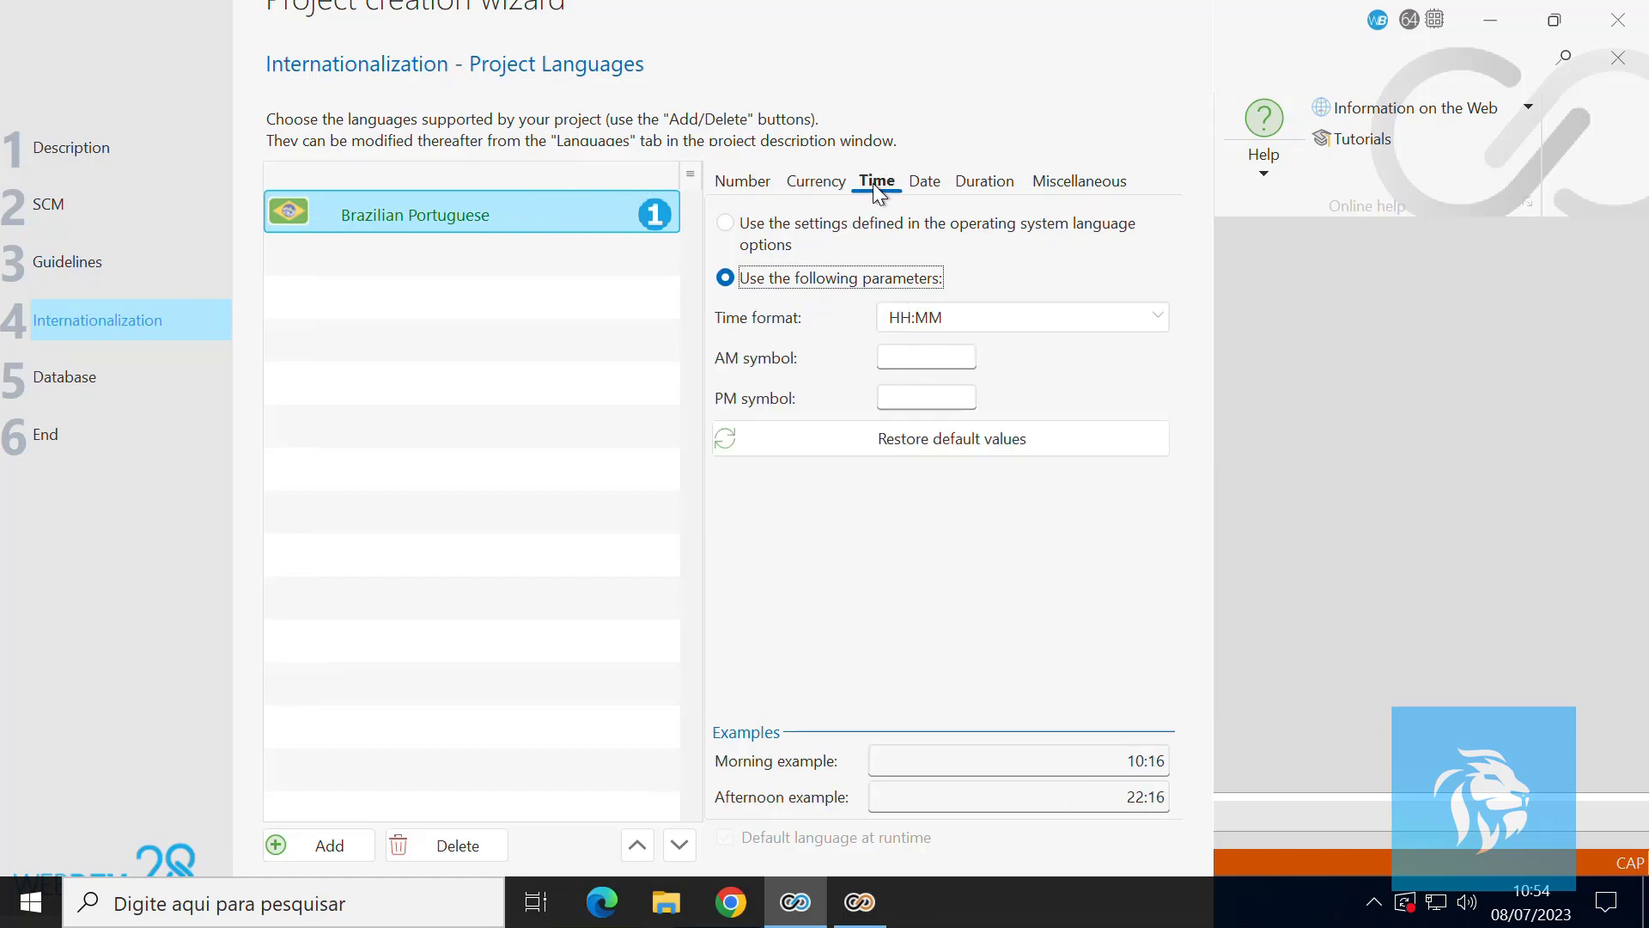
left_click(925, 193)
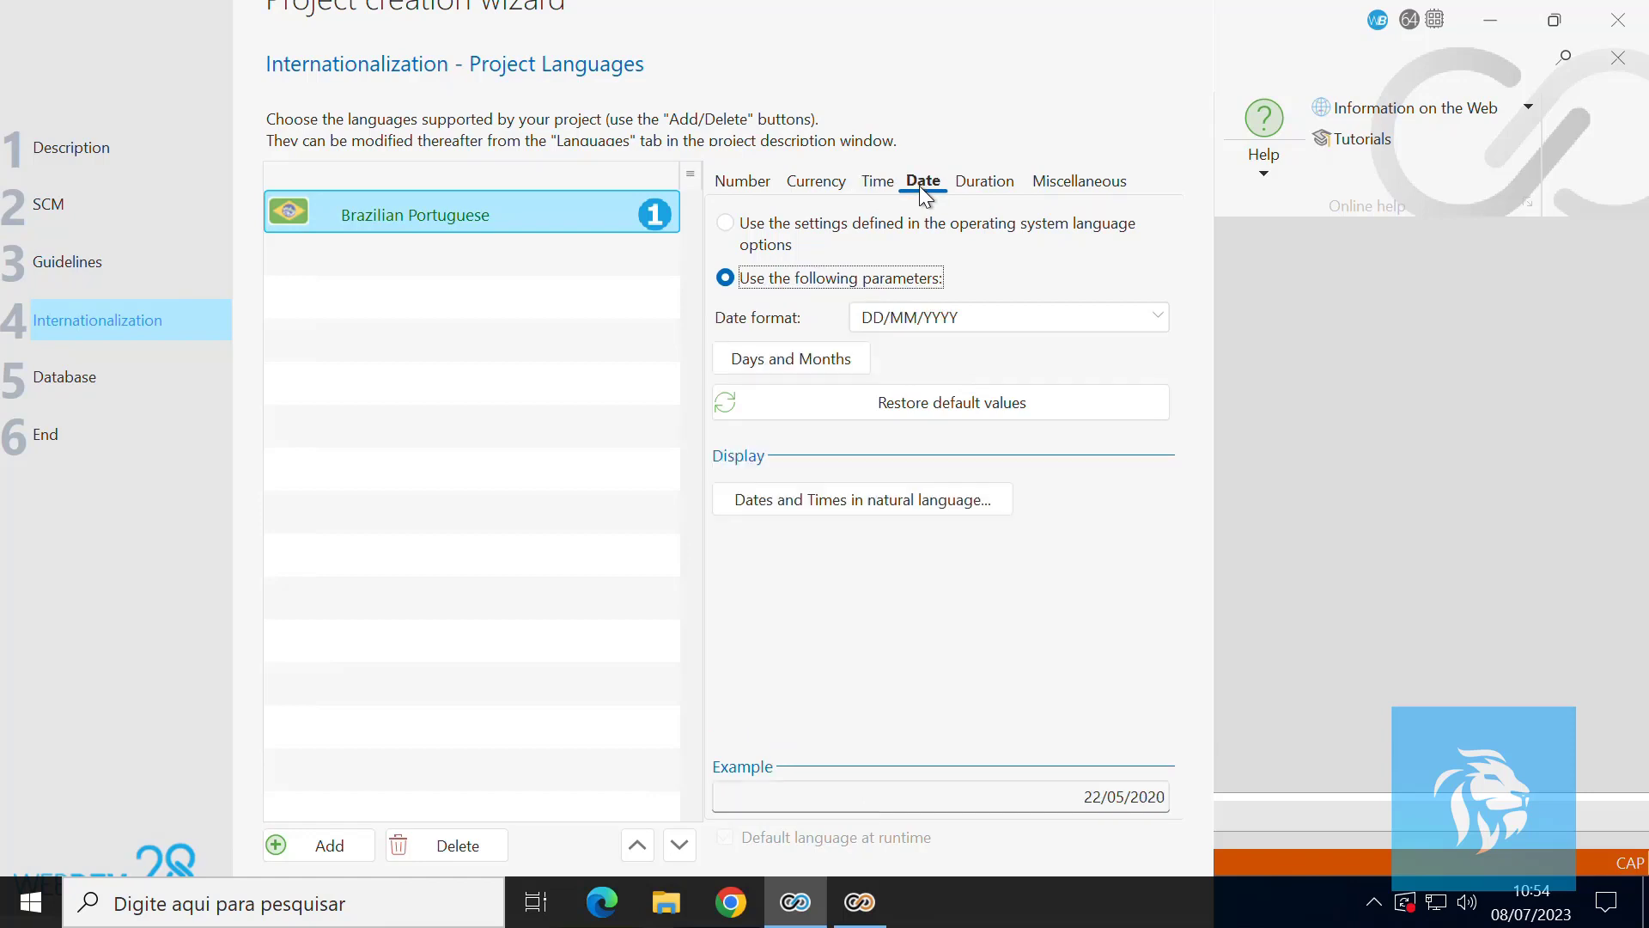
left_click(998, 184)
left_click(1083, 182)
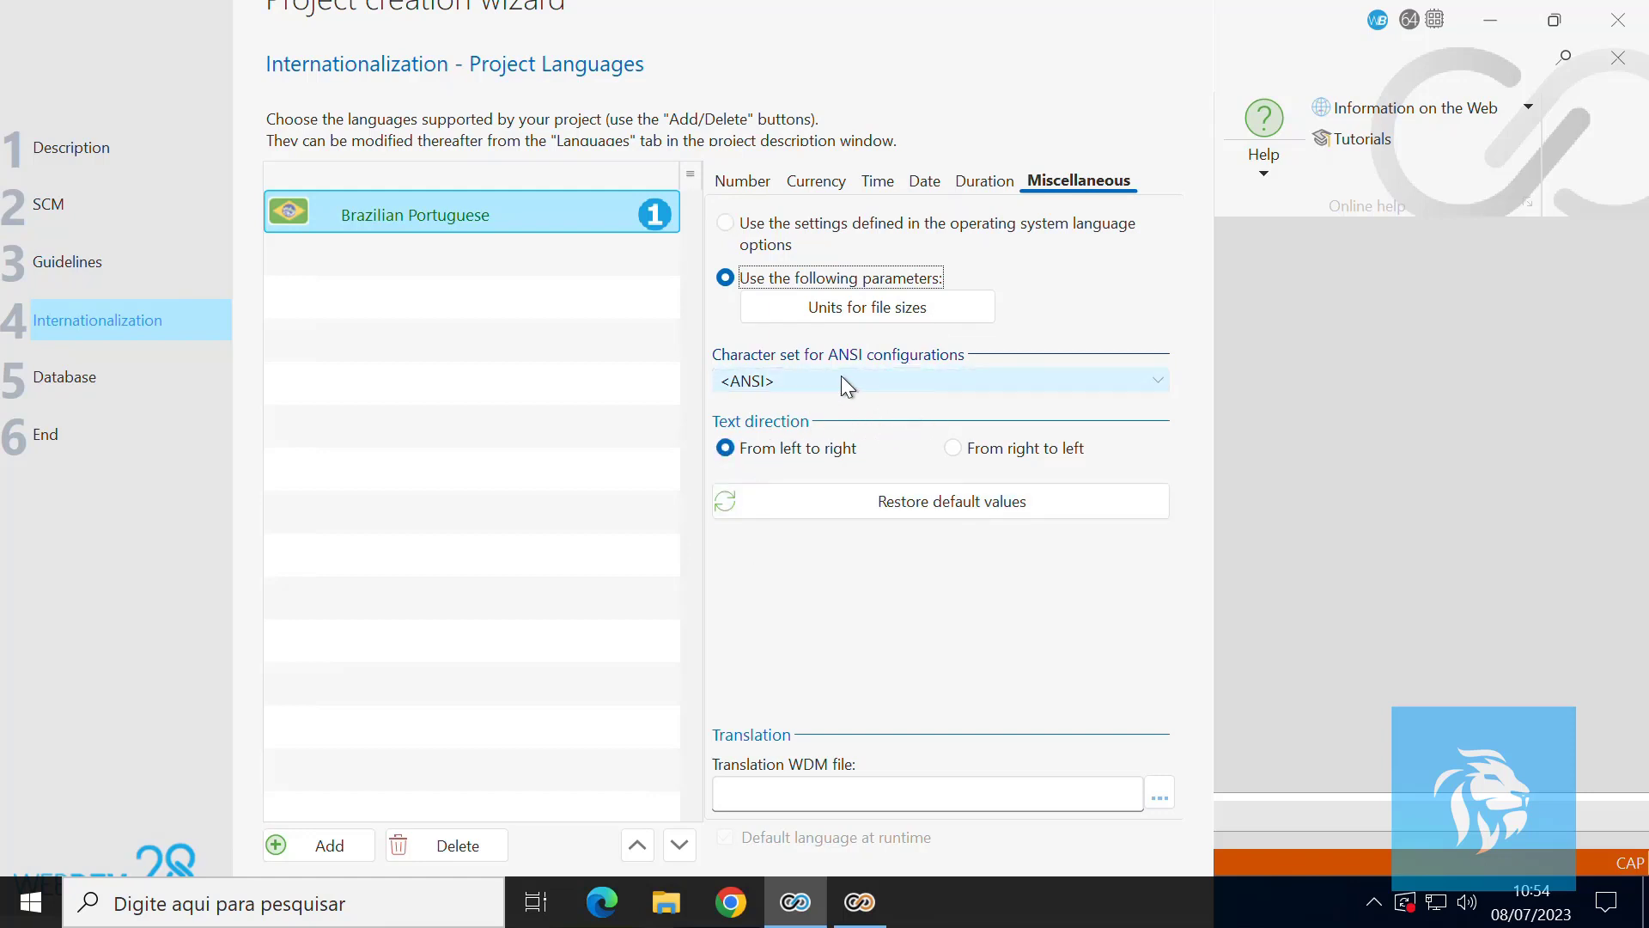
left_click(765, 798)
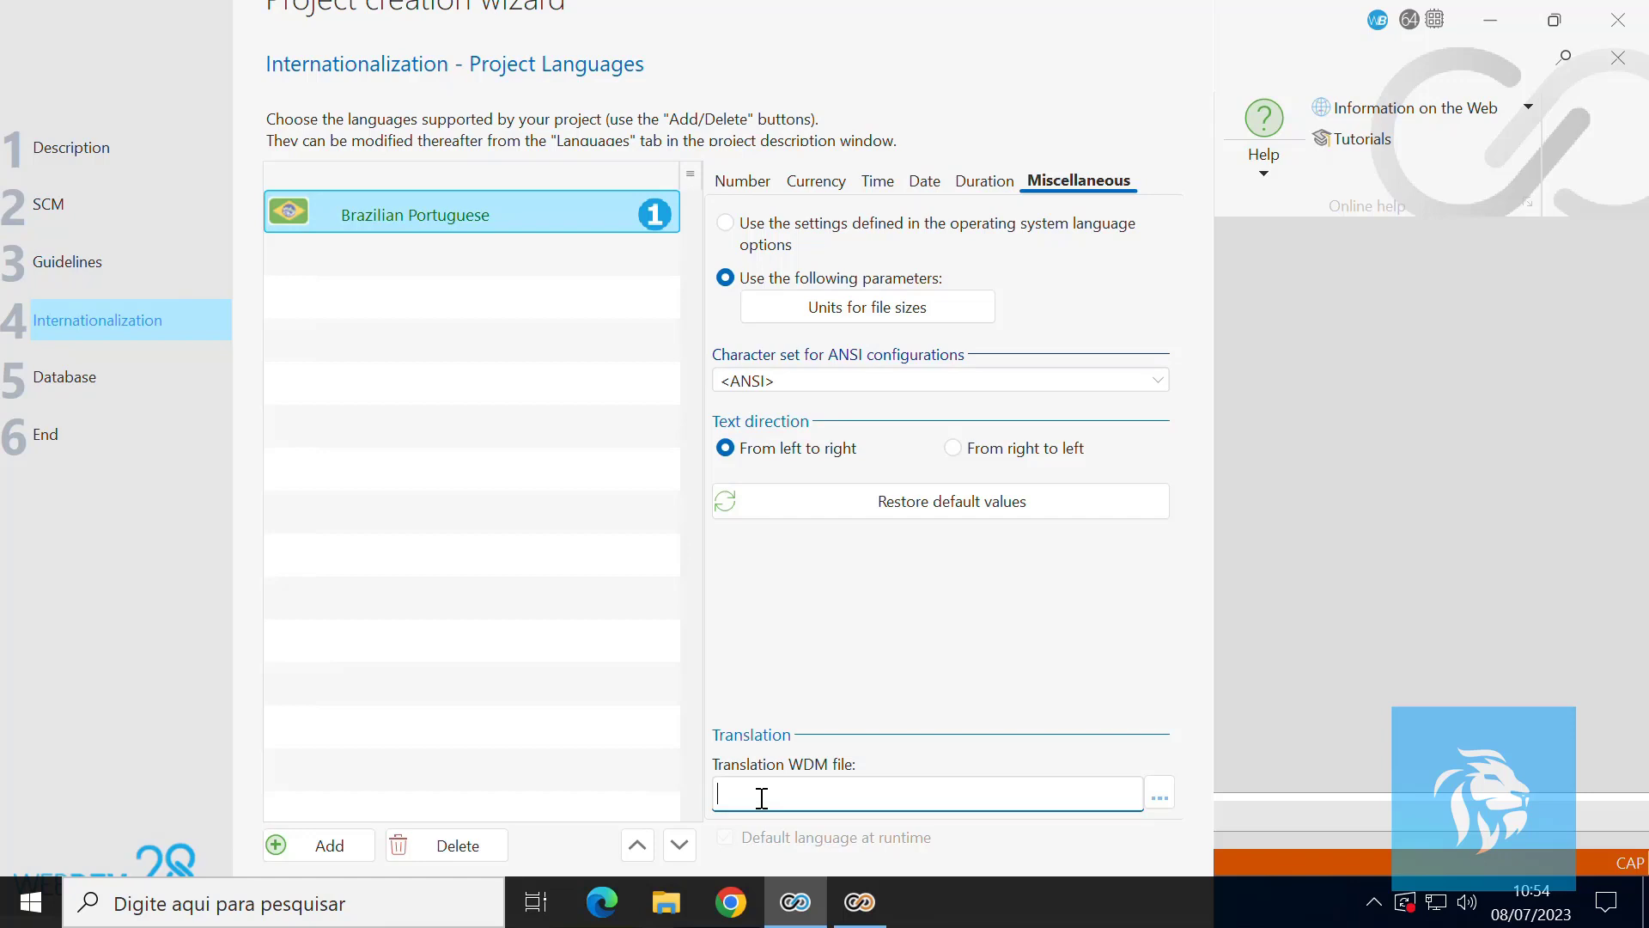
Accept the language settings and choose not to use a database for the project.
left_click_drag(129, 744, 92, 559)
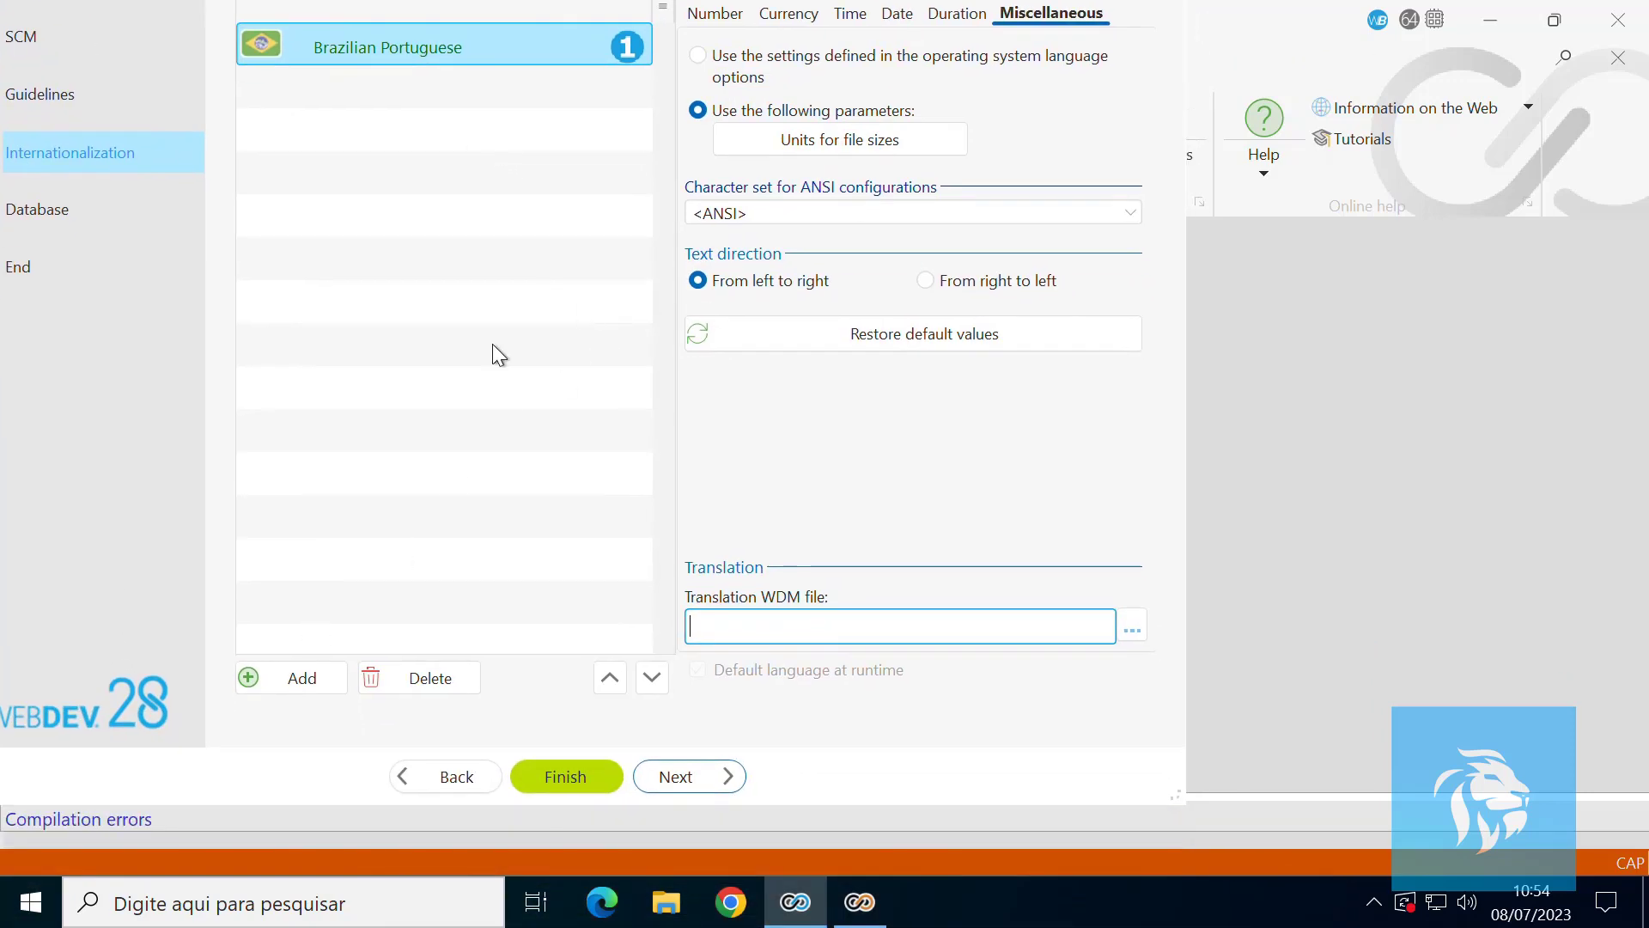
left_click(689, 778)
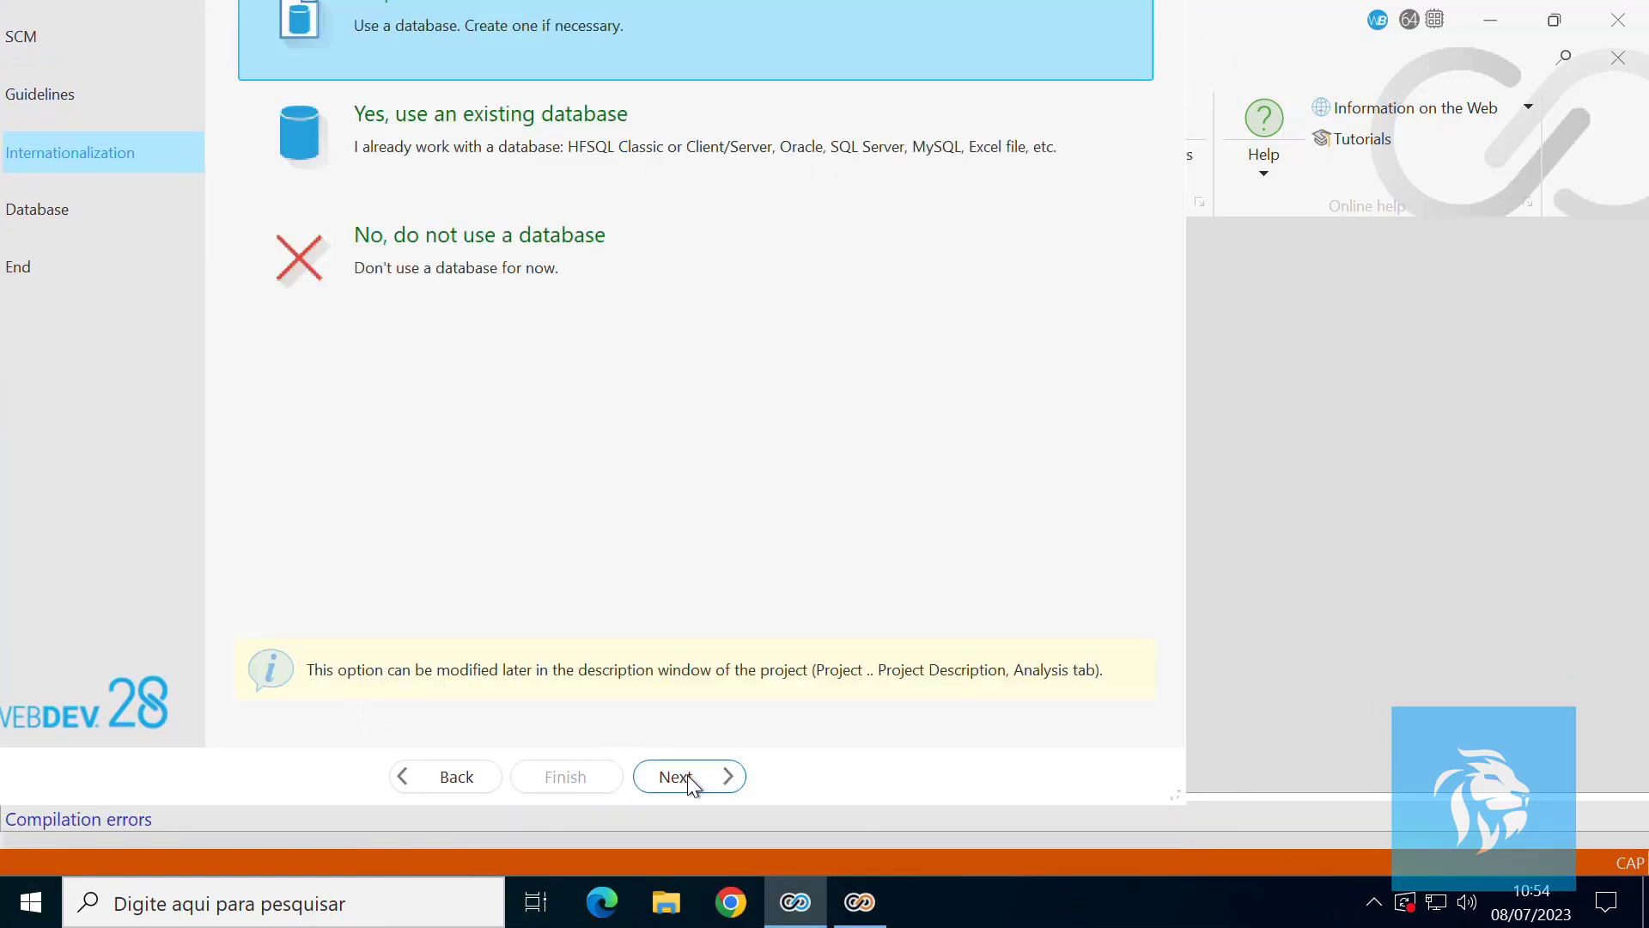
left_click_drag(125, 517, 141, 652)
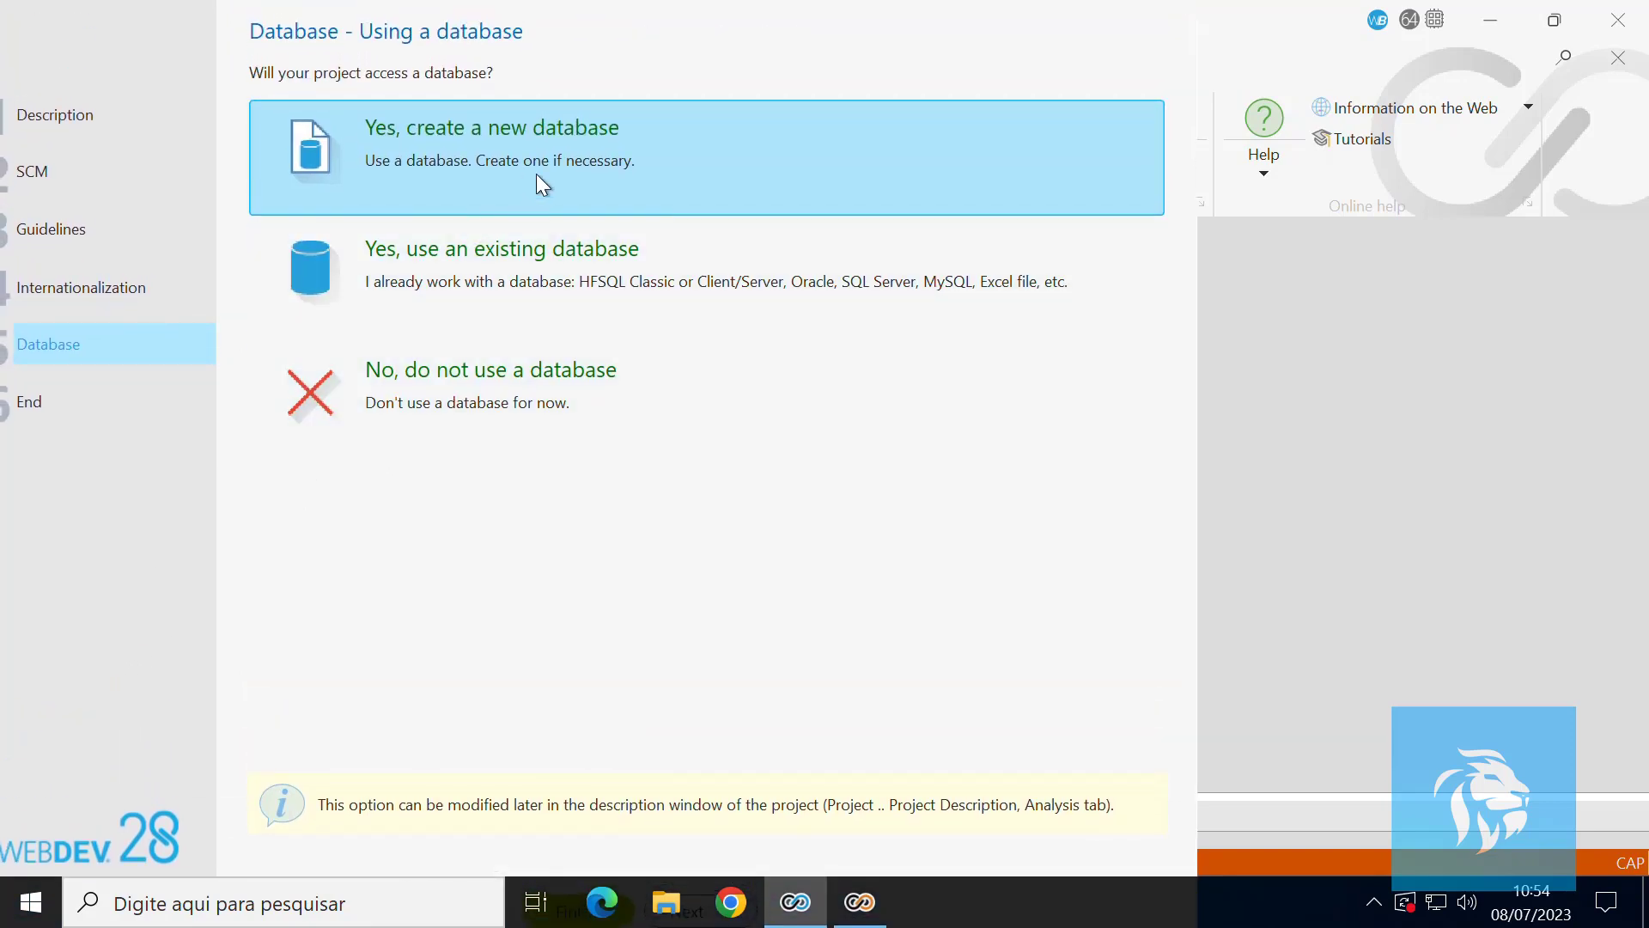
left_click(437, 427)
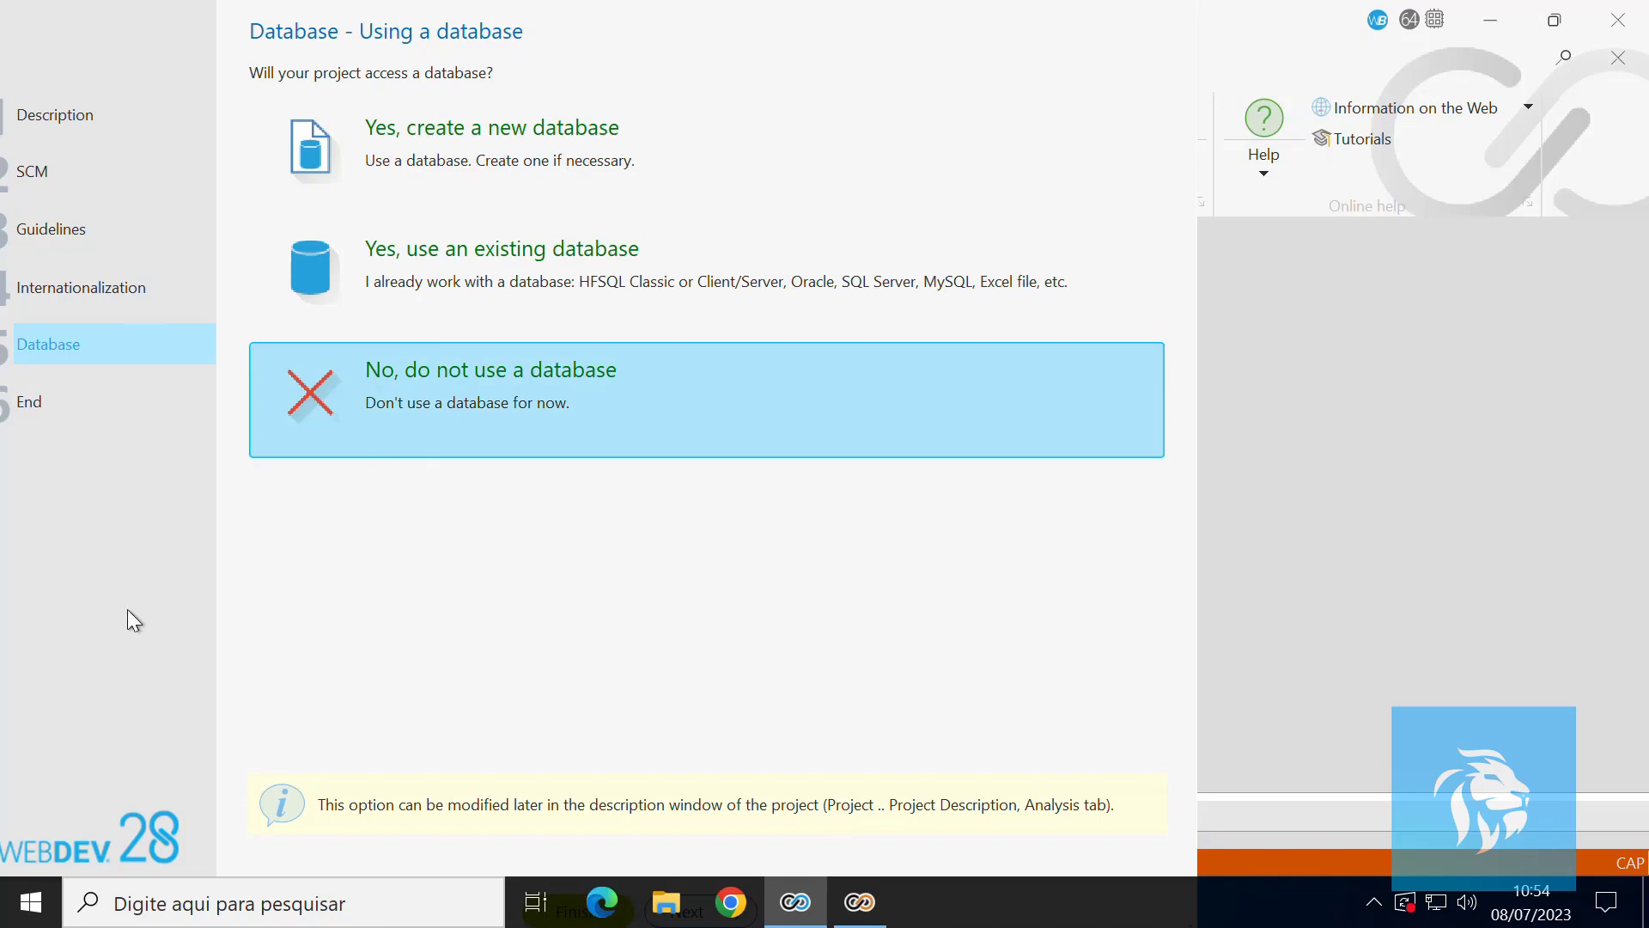
left_click_drag(116, 651, 106, 560)
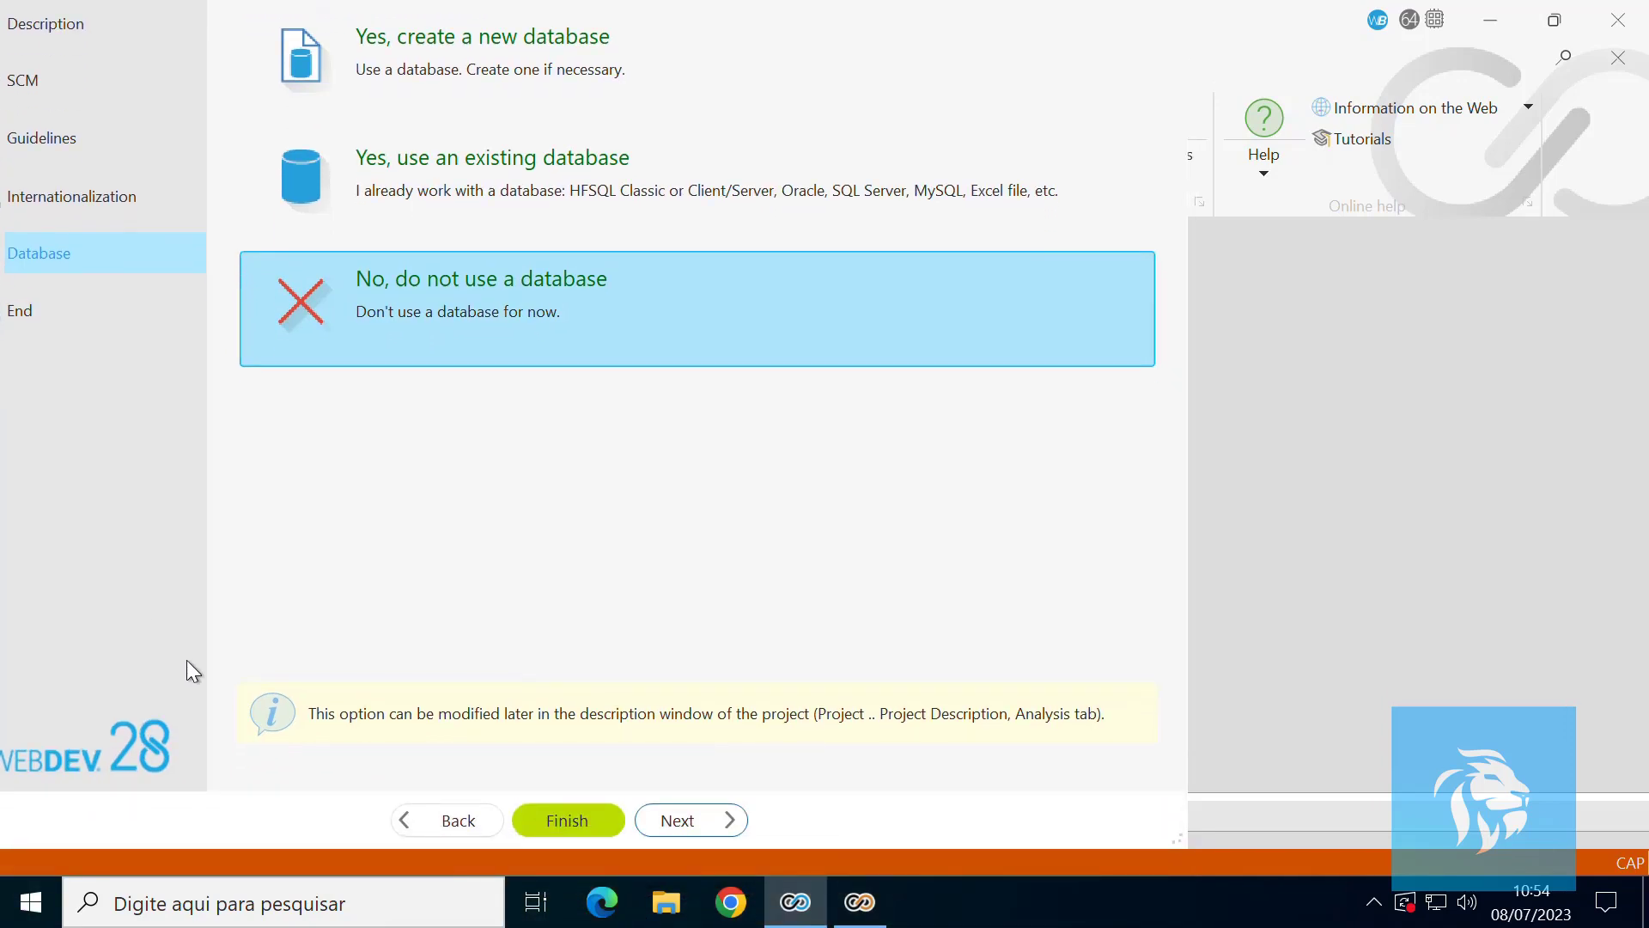
Finish the project creation wizard and dismiss the window offering new elements.
left_click(681, 818)
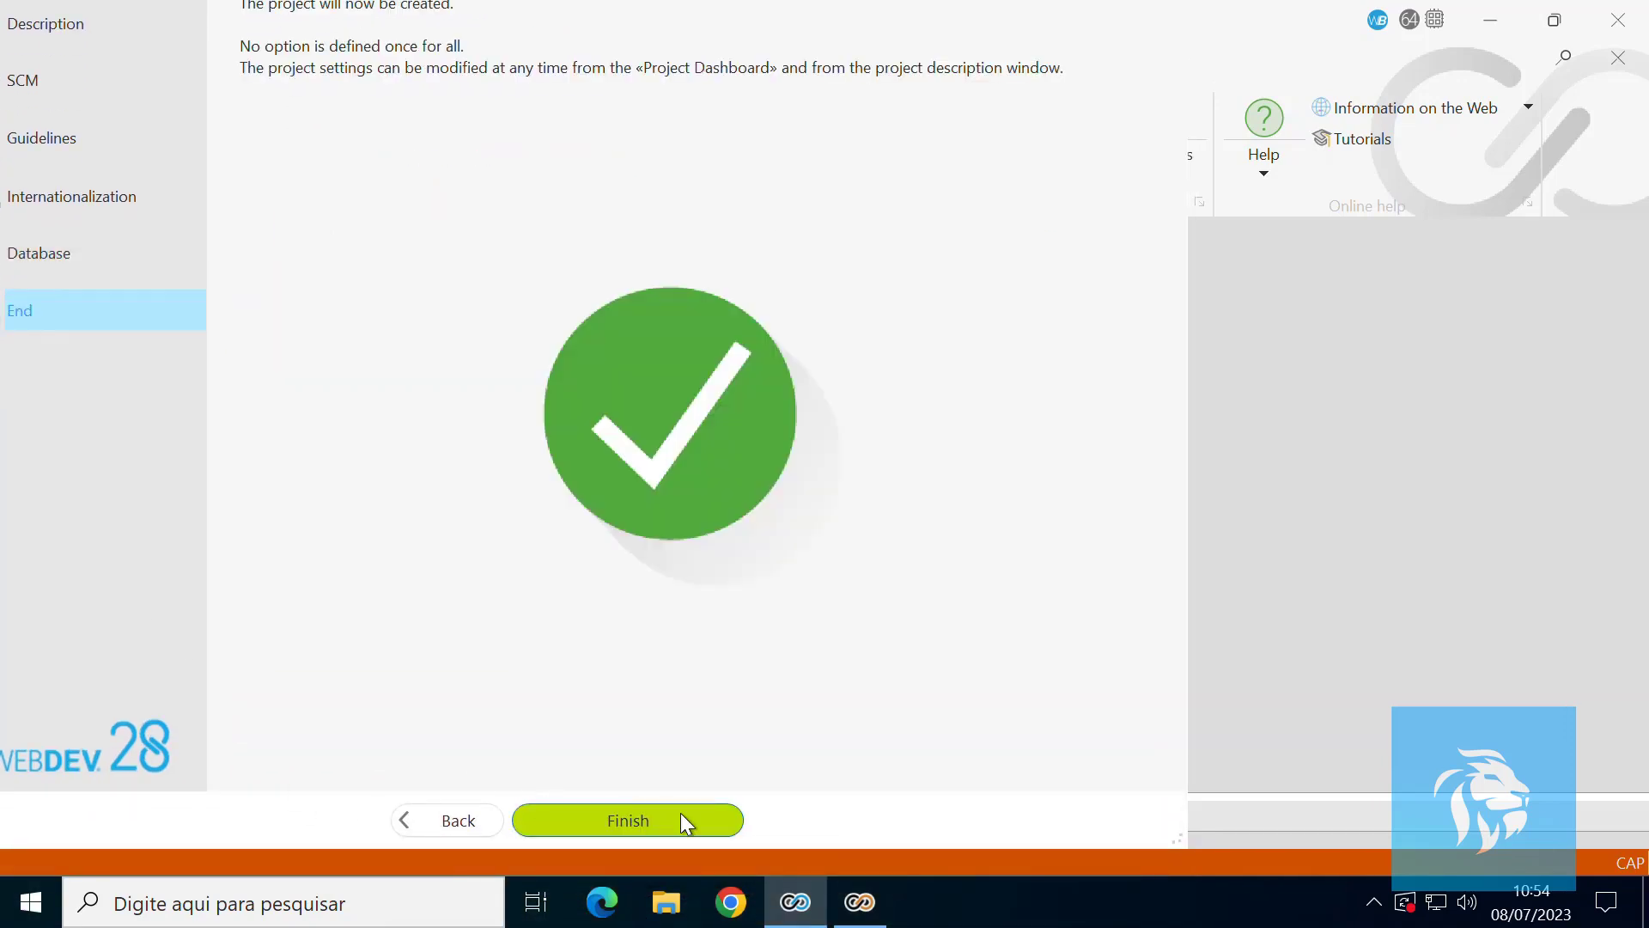
left_click(660, 822)
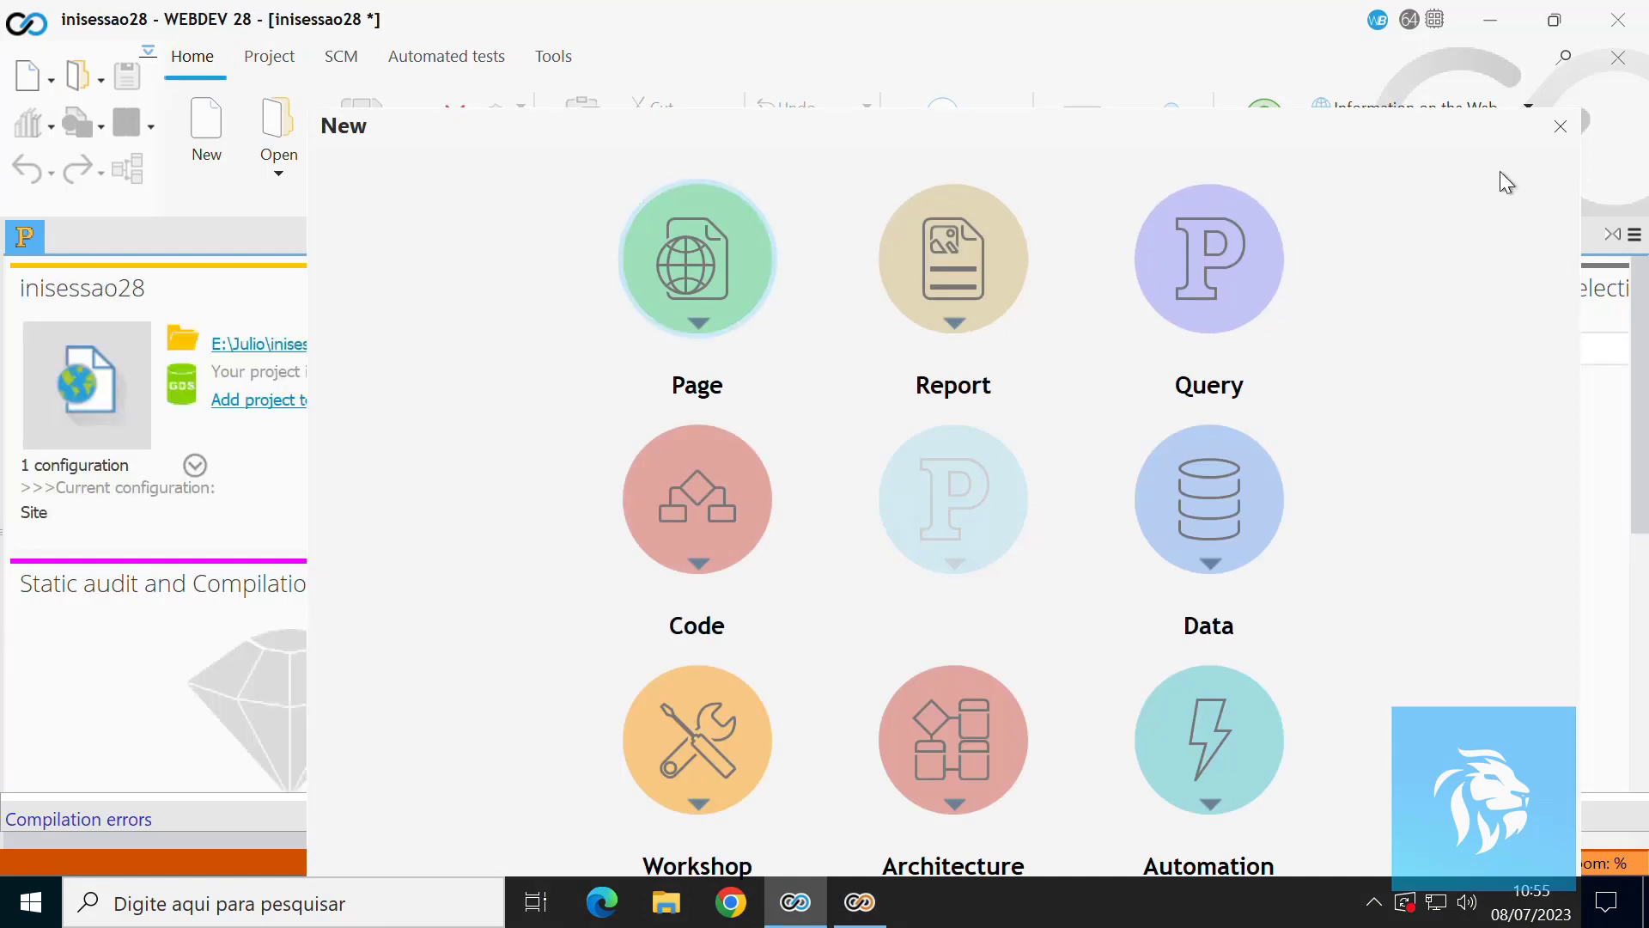
left_click(1561, 127)
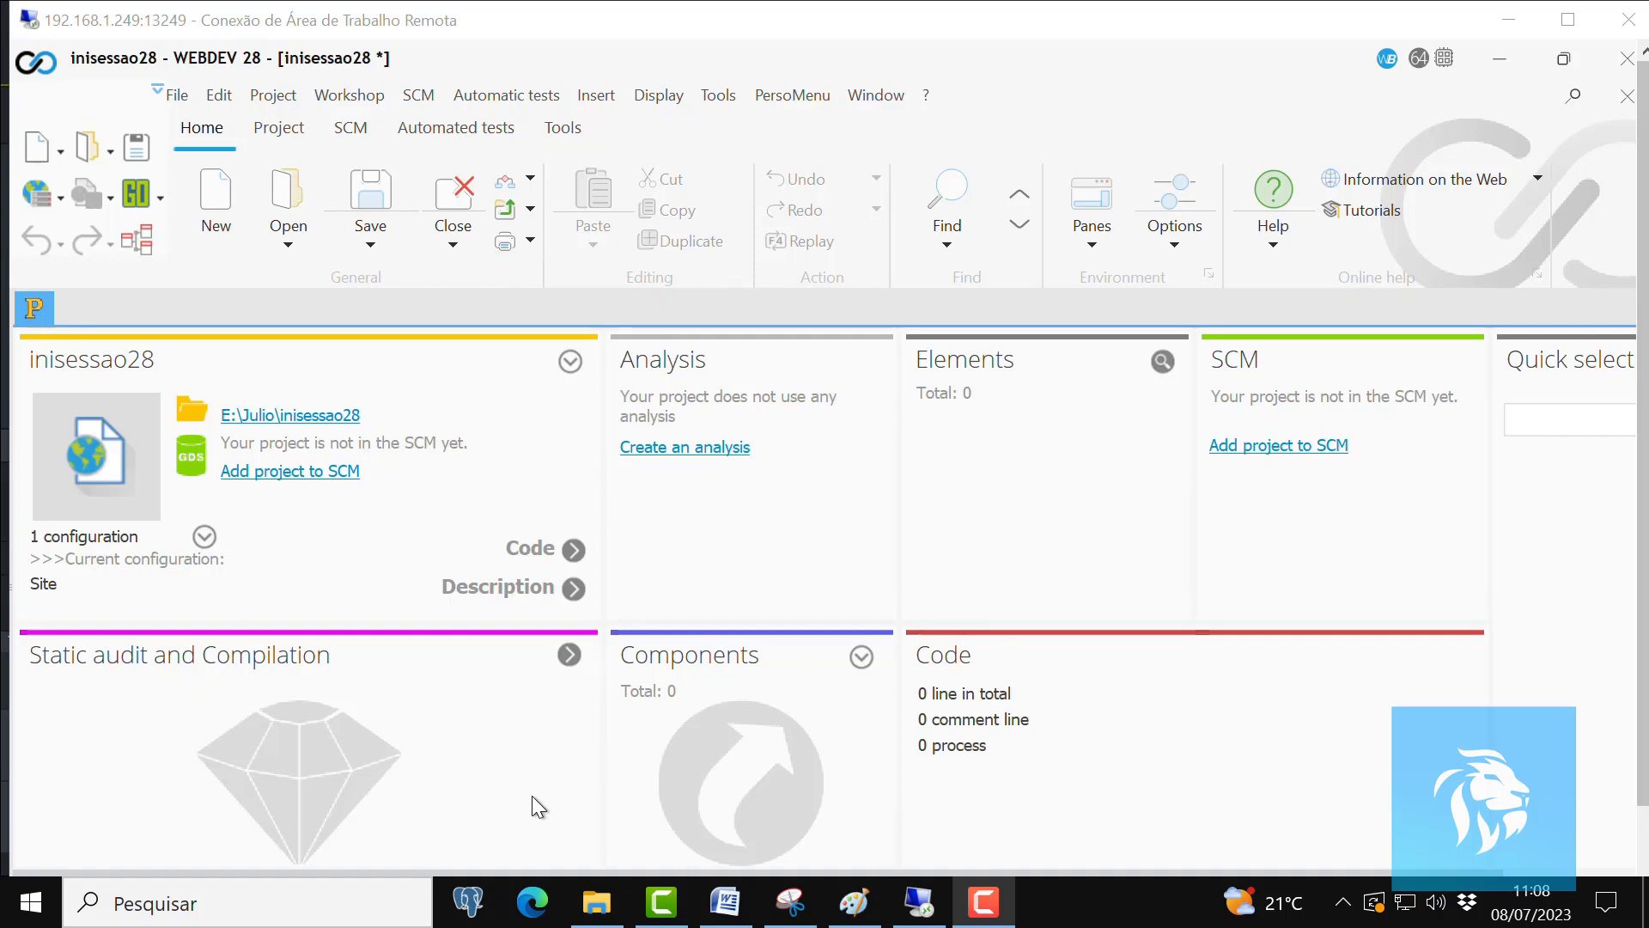
Open the inisessao28 project folder from the dashboard and examine the image files in its 280 Maki subfolder.
left_click(272, 416)
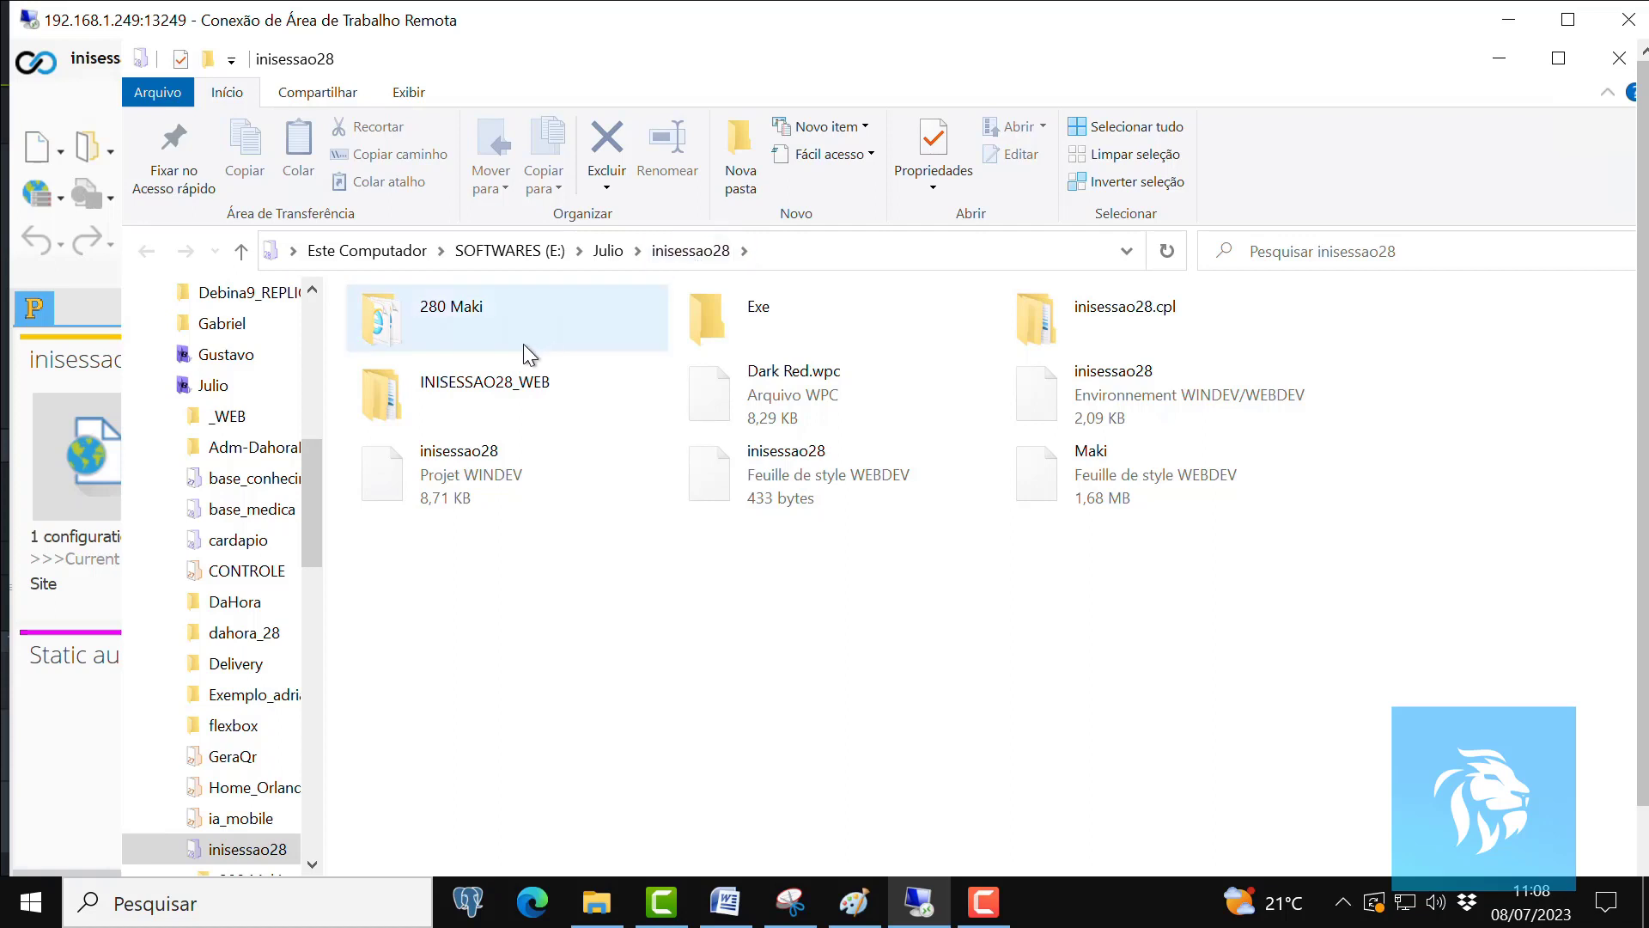
double_click(428, 332)
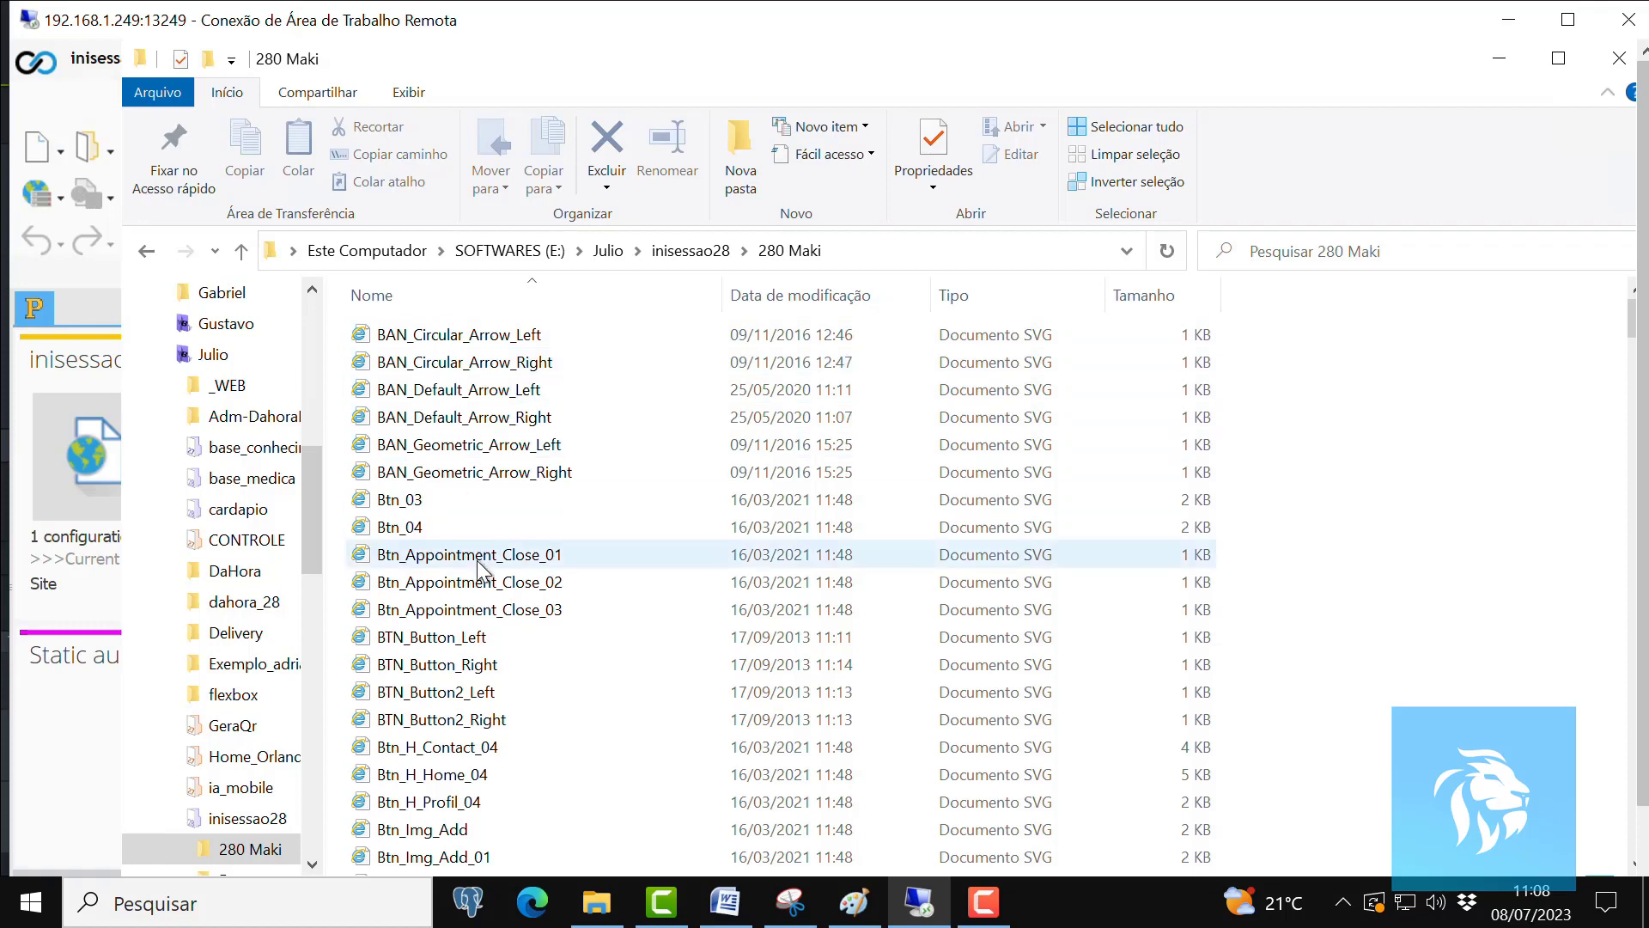
scroll(469, 524, "down", 3)
scroll(469, 515, "down", 10)
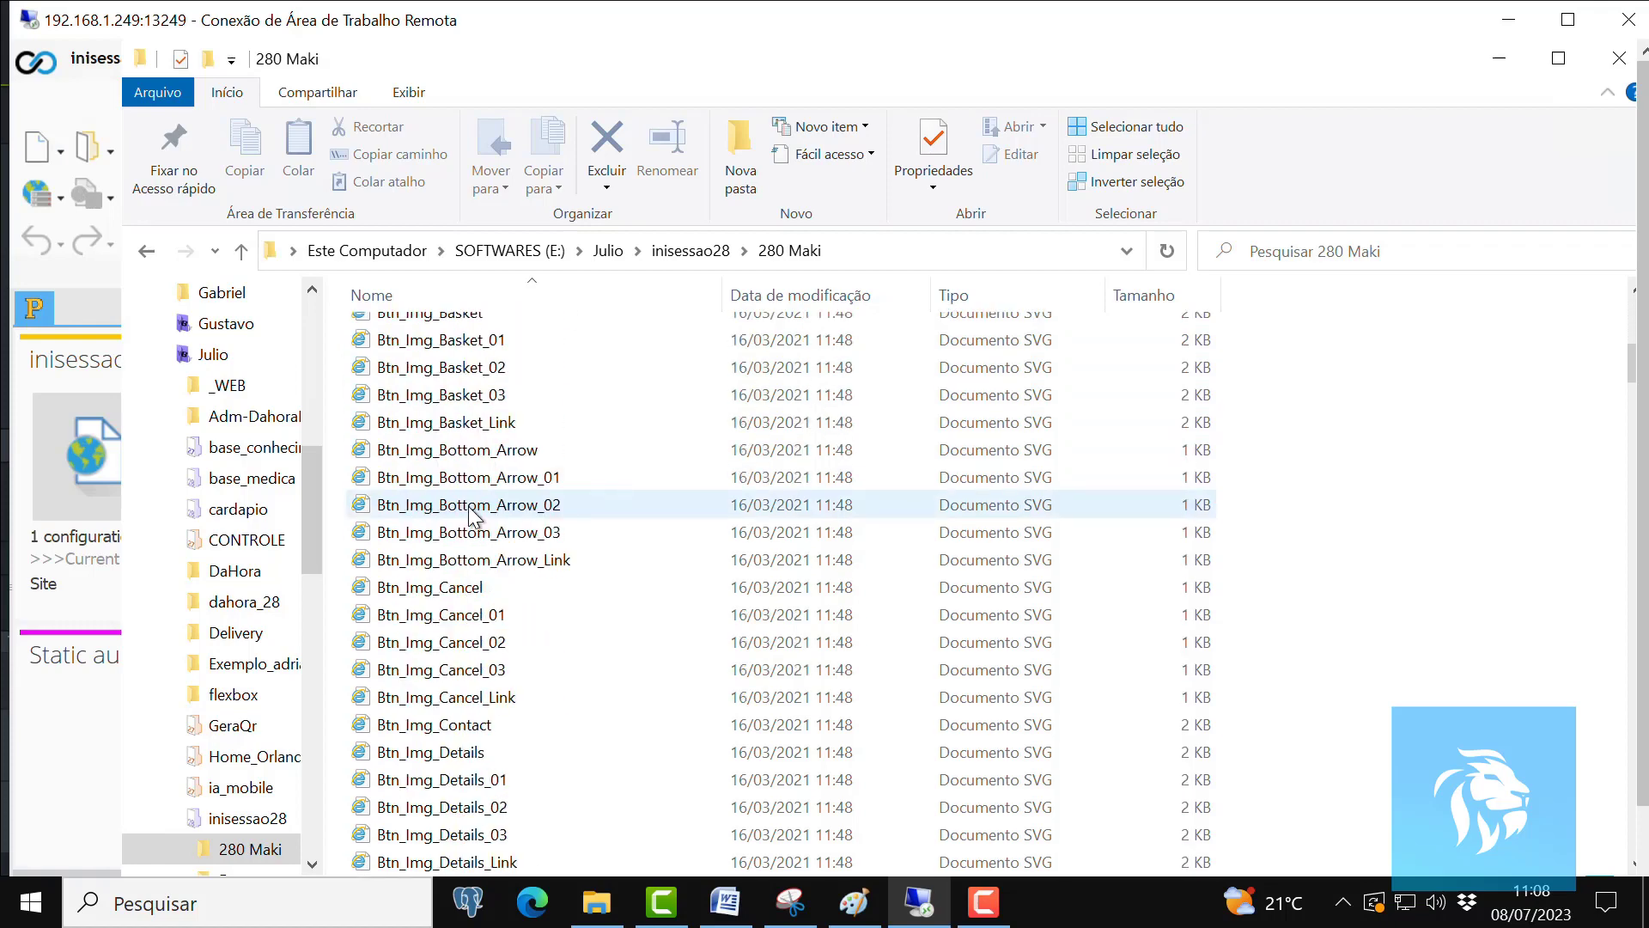
scroll(469, 513, "down", 2)
scroll(469, 514, "up", 13)
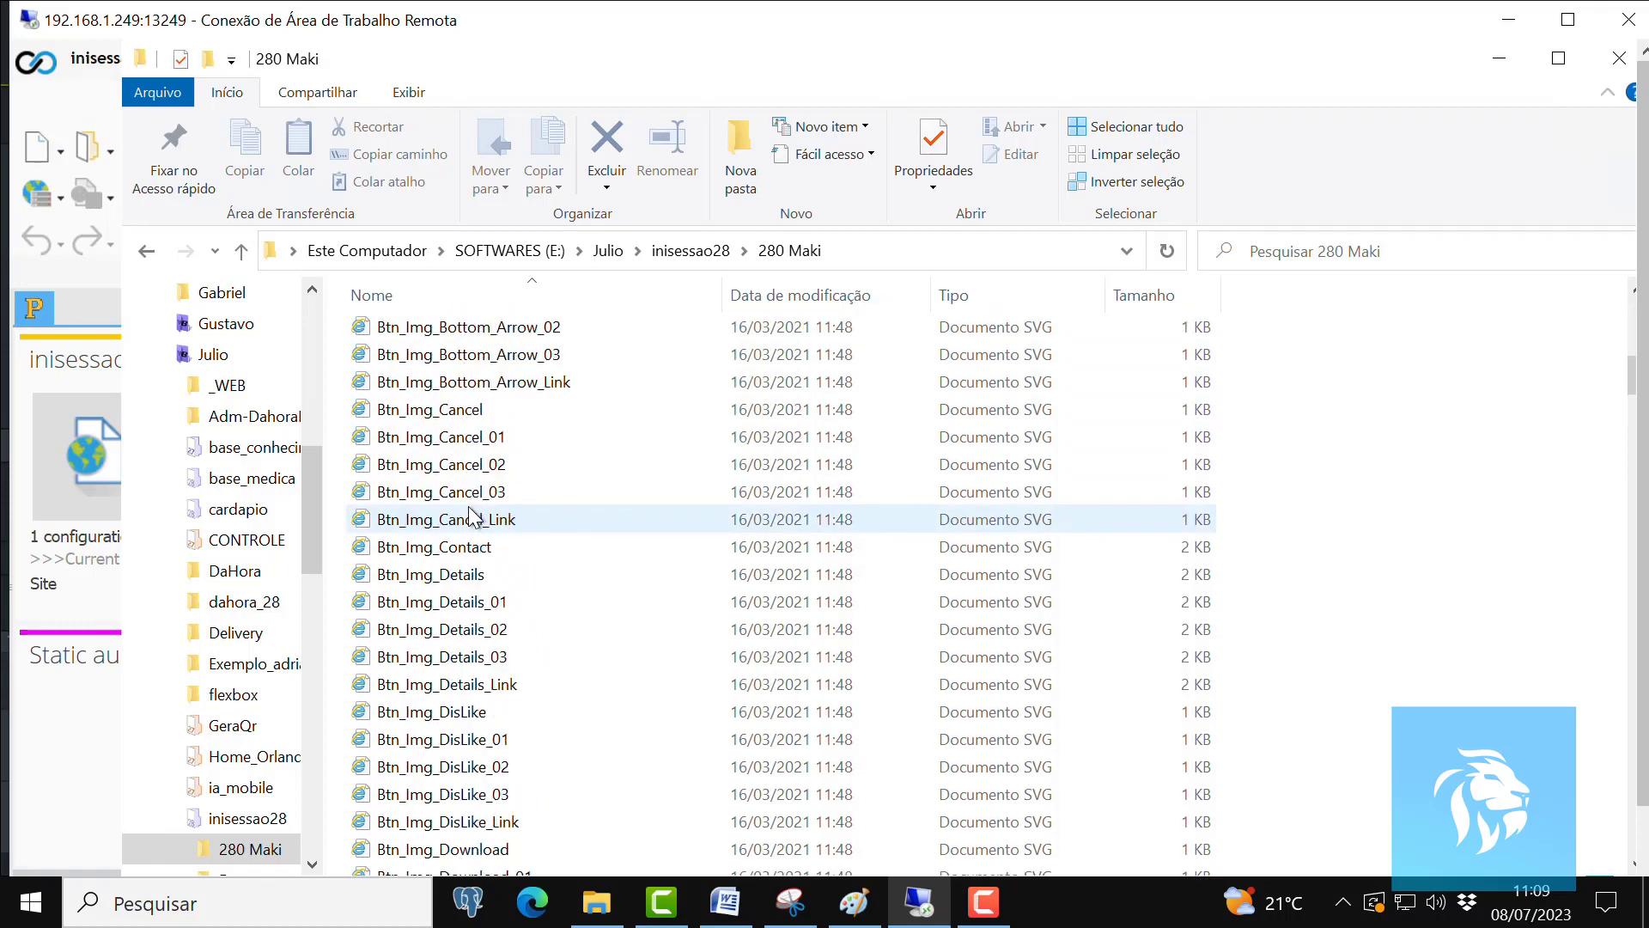
scroll(469, 514, "up", 1)
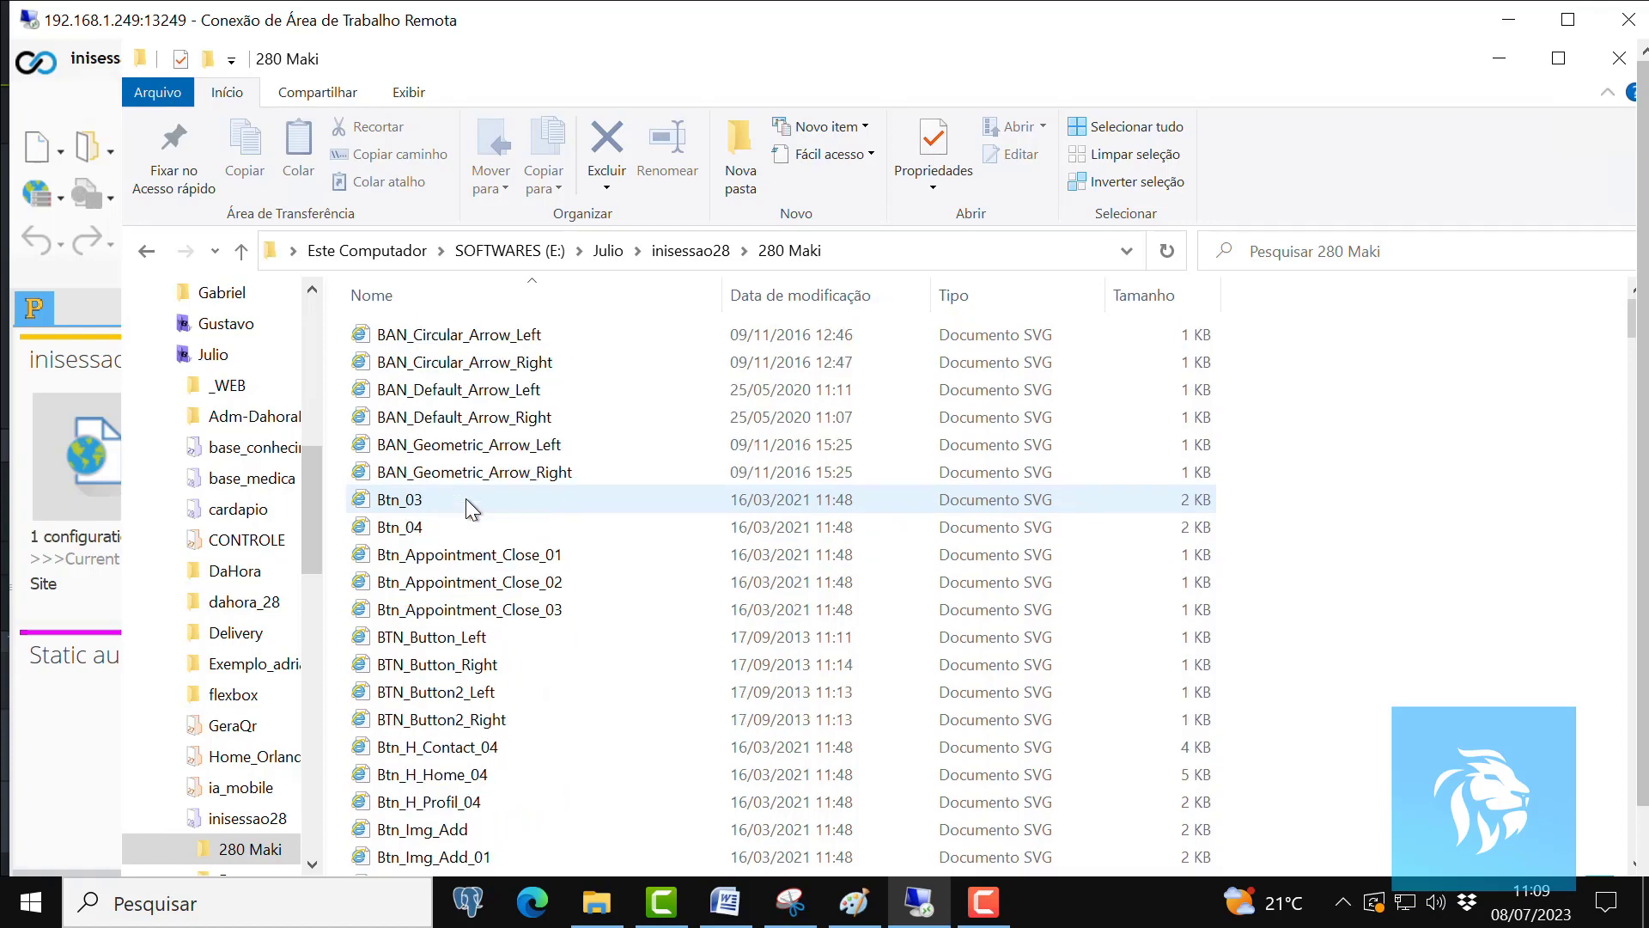
left_click(242, 250)
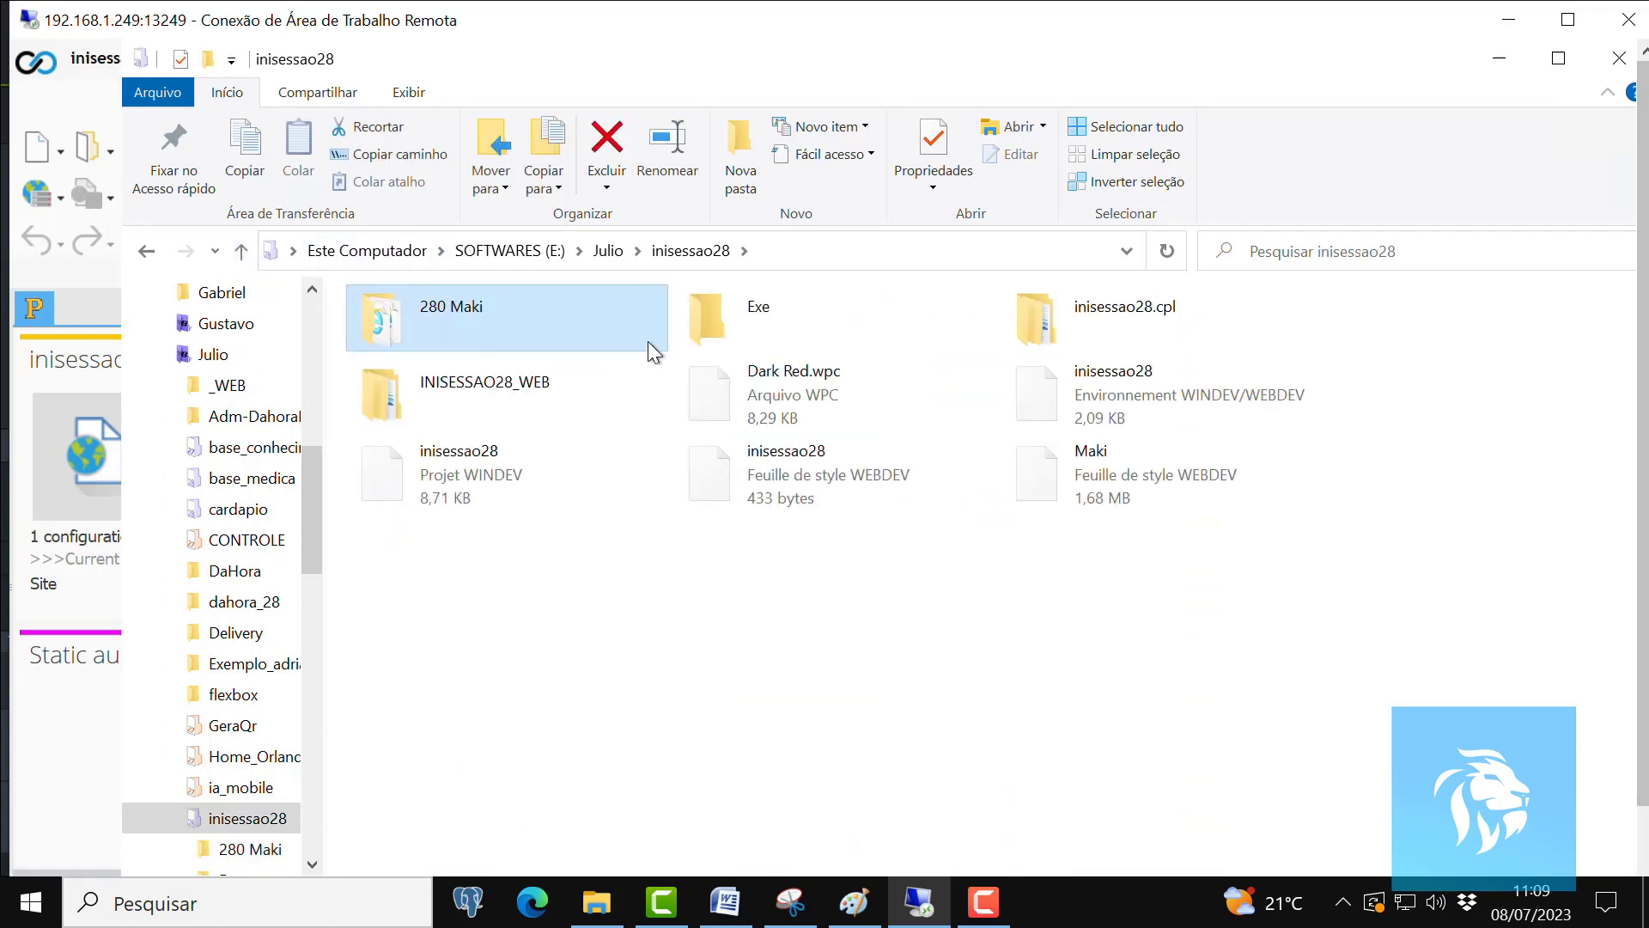
Examine the project's Exe folder and the inisessao28.cpl folder down to its 00000000 subfolder.
double_click(710, 326)
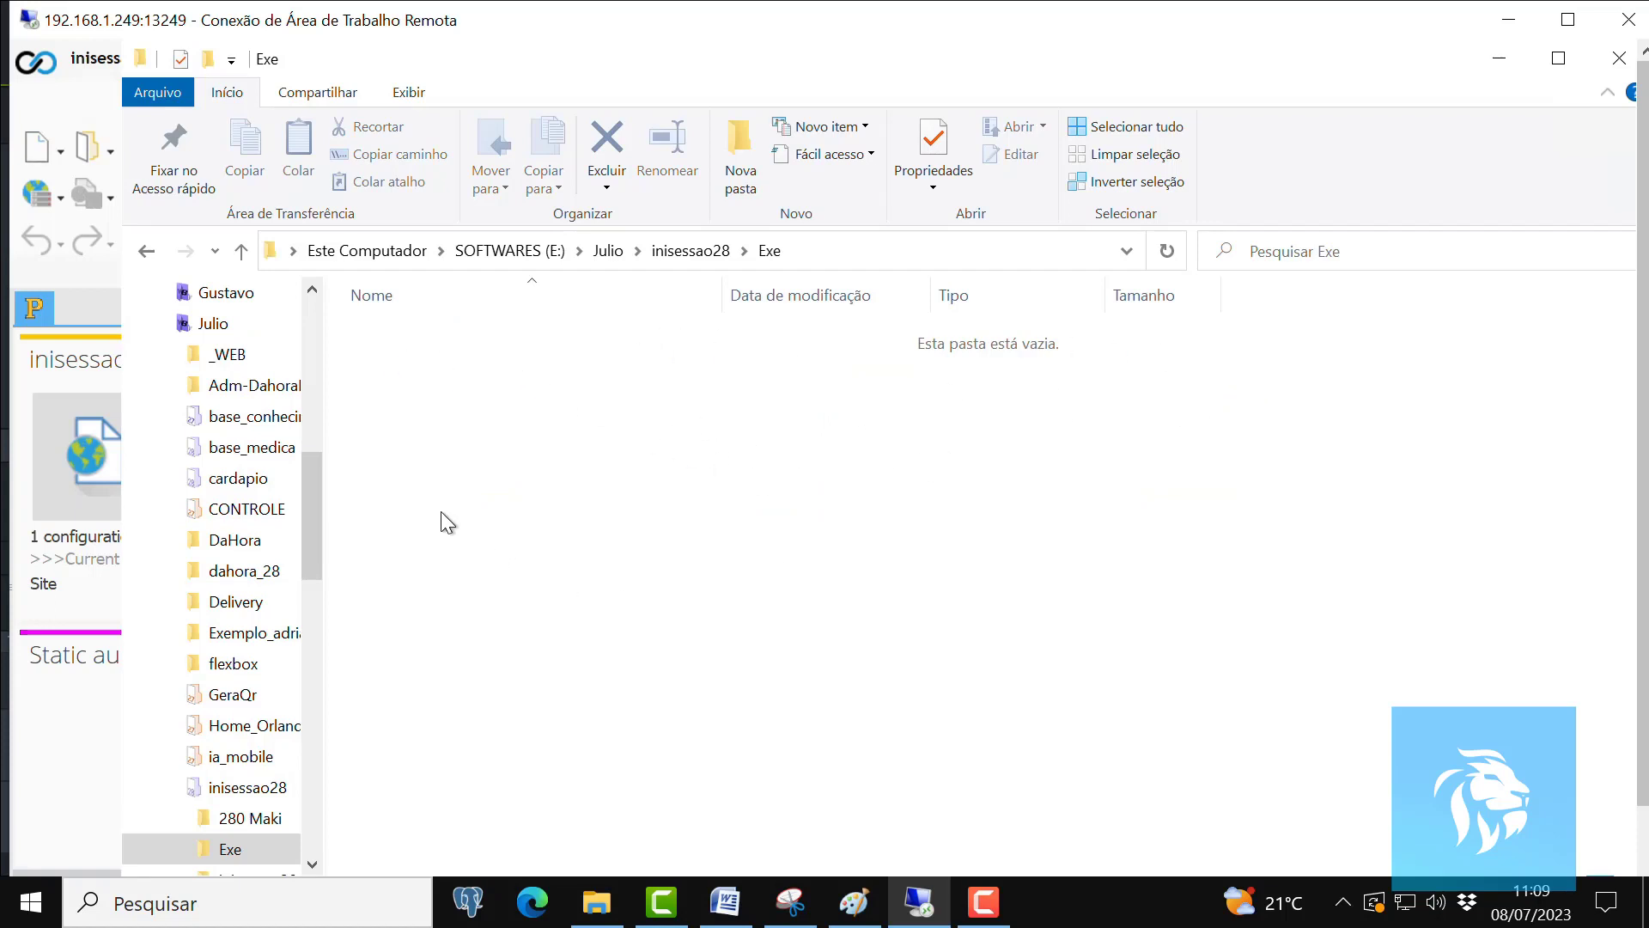
left_click(238, 256)
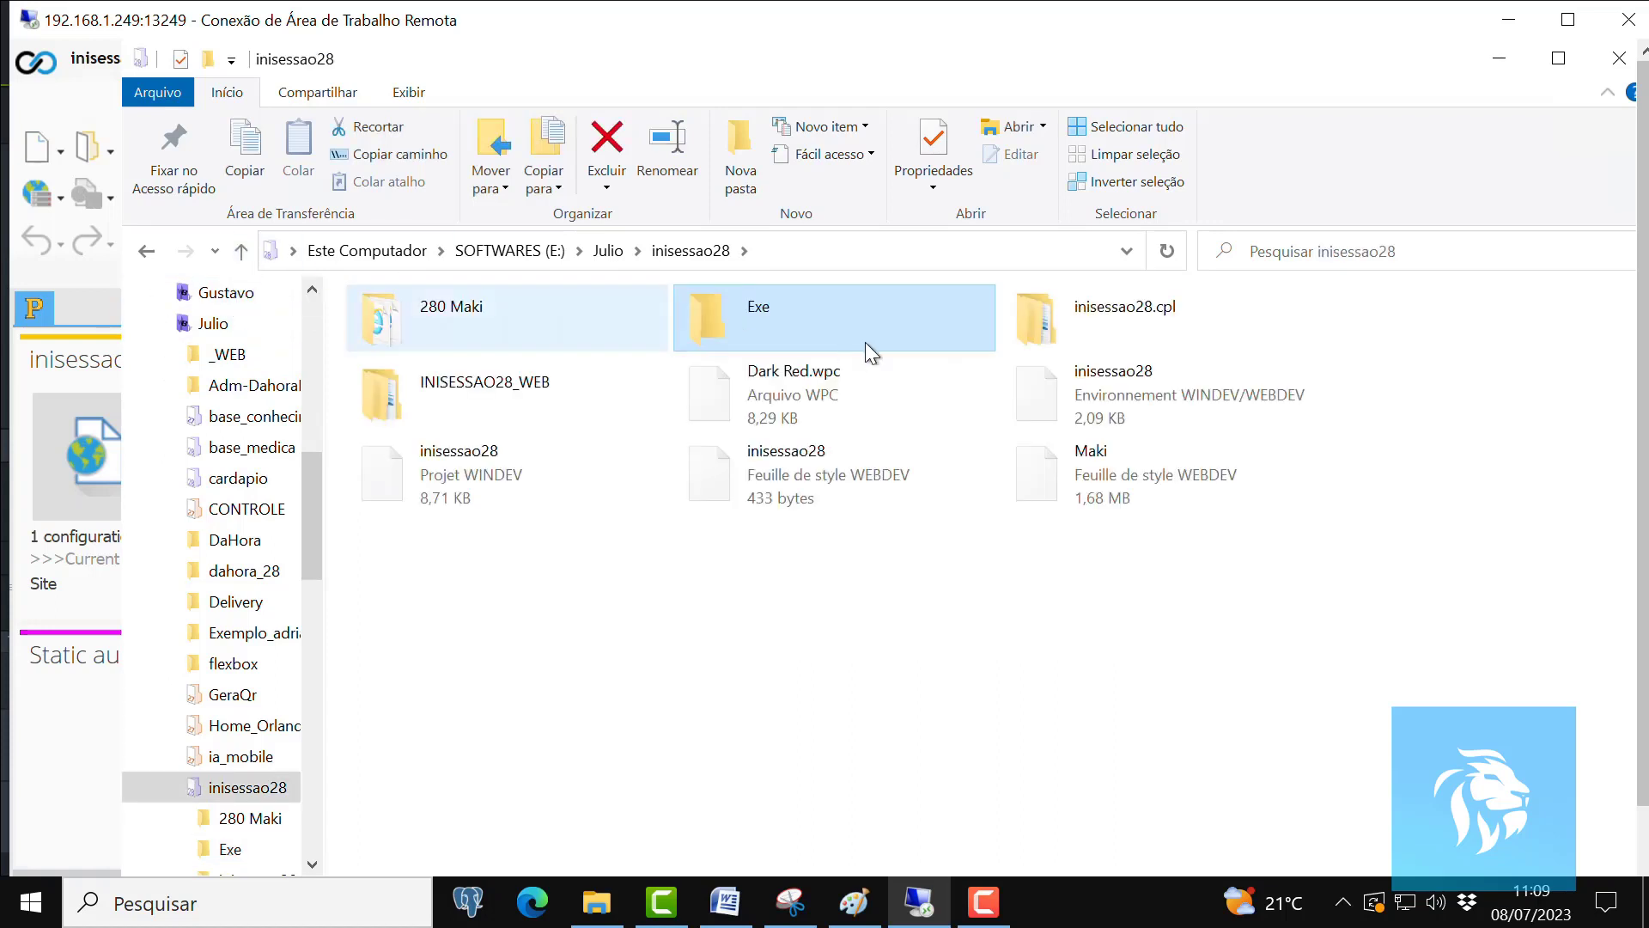
double_click(1070, 331)
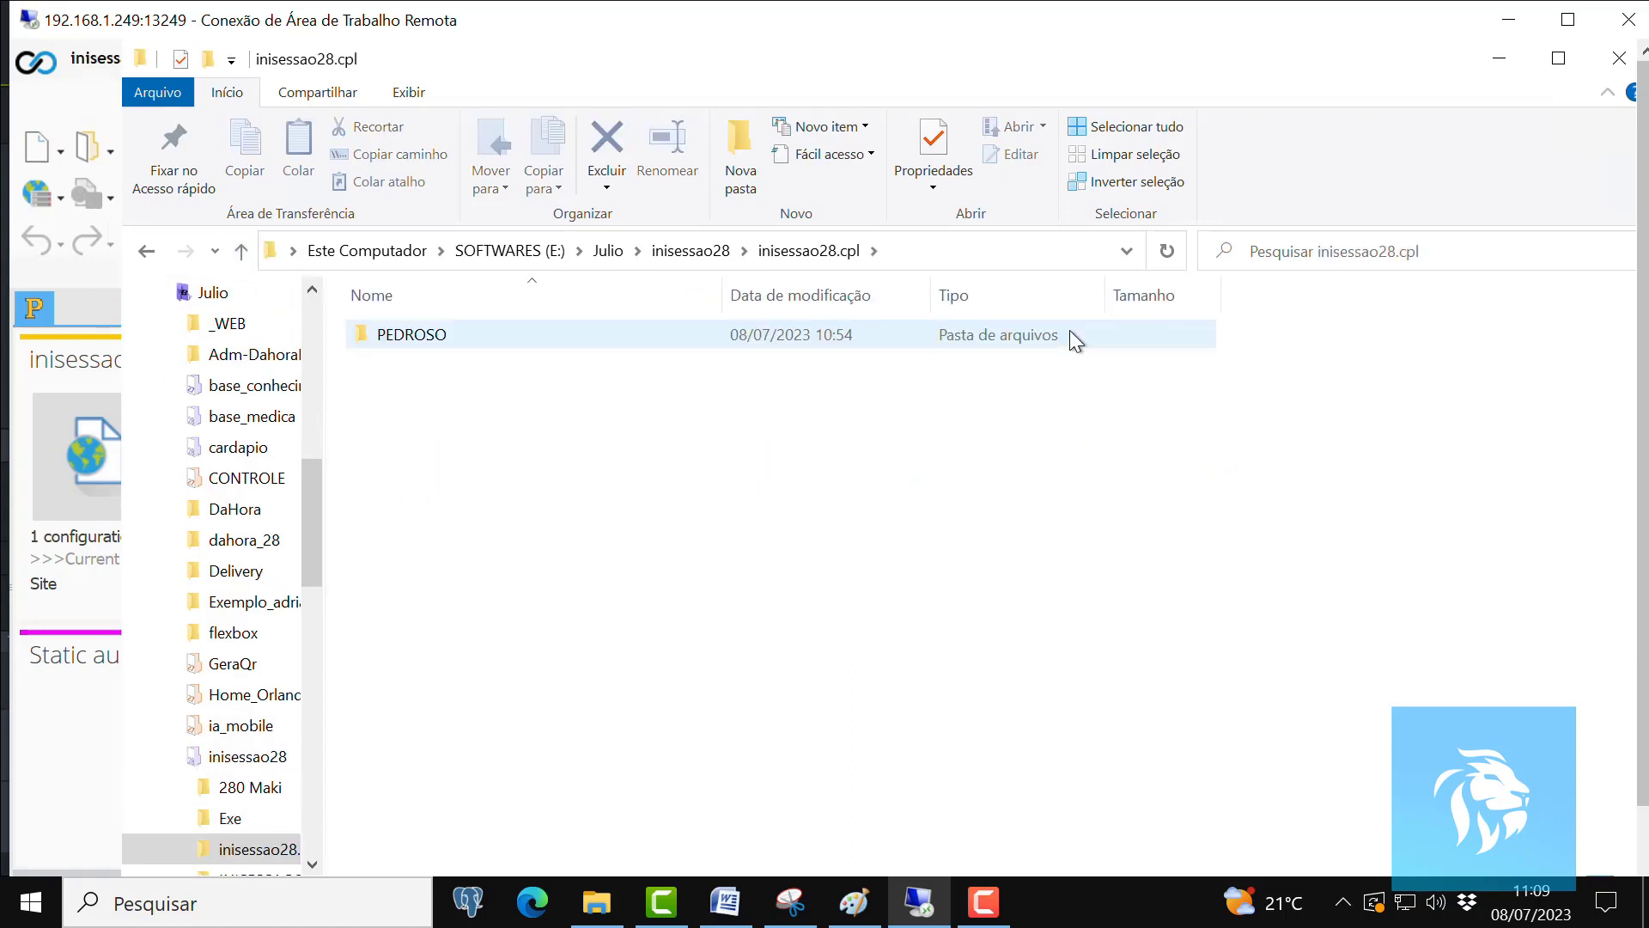
double_click(421, 337)
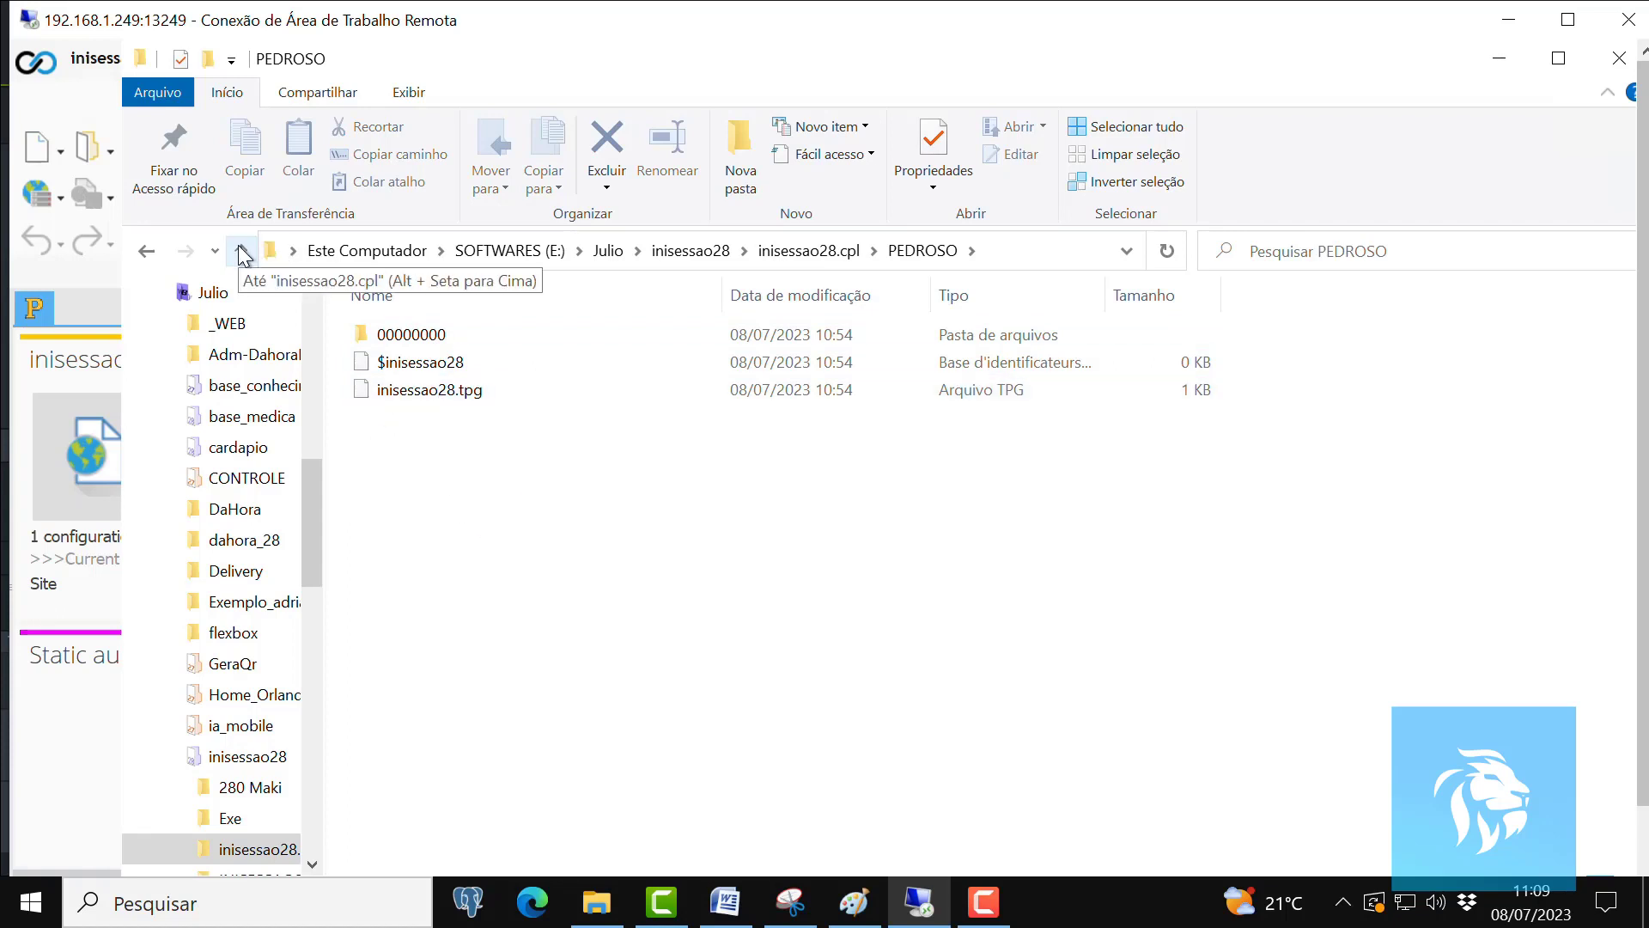
double_click(394, 335)
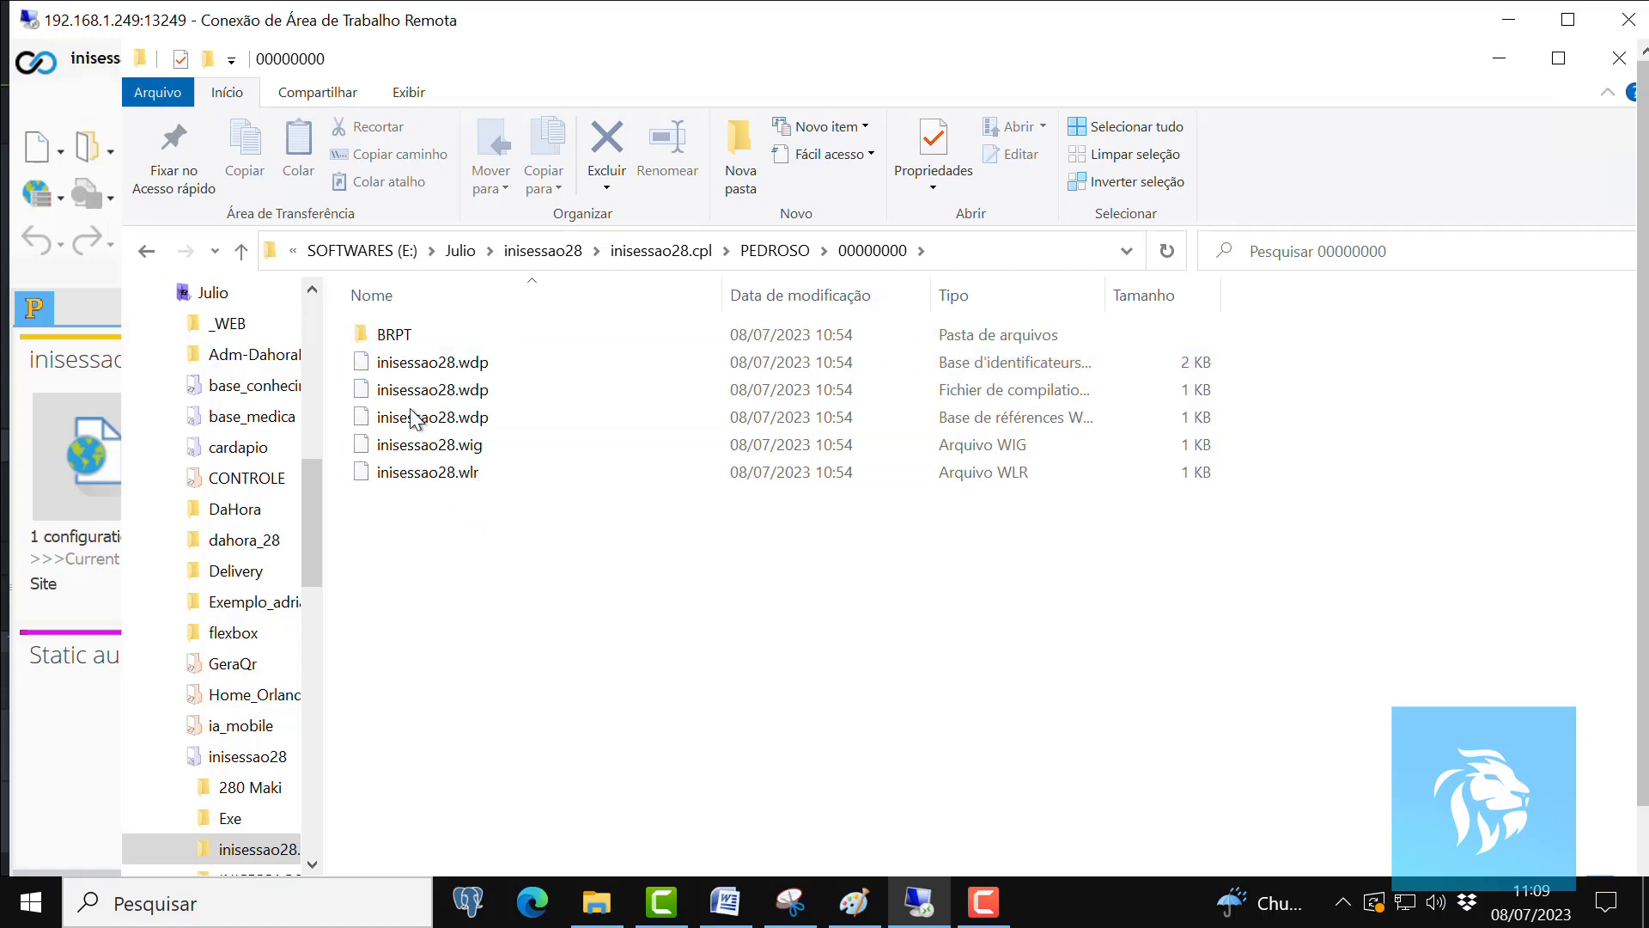
left_click(241, 251)
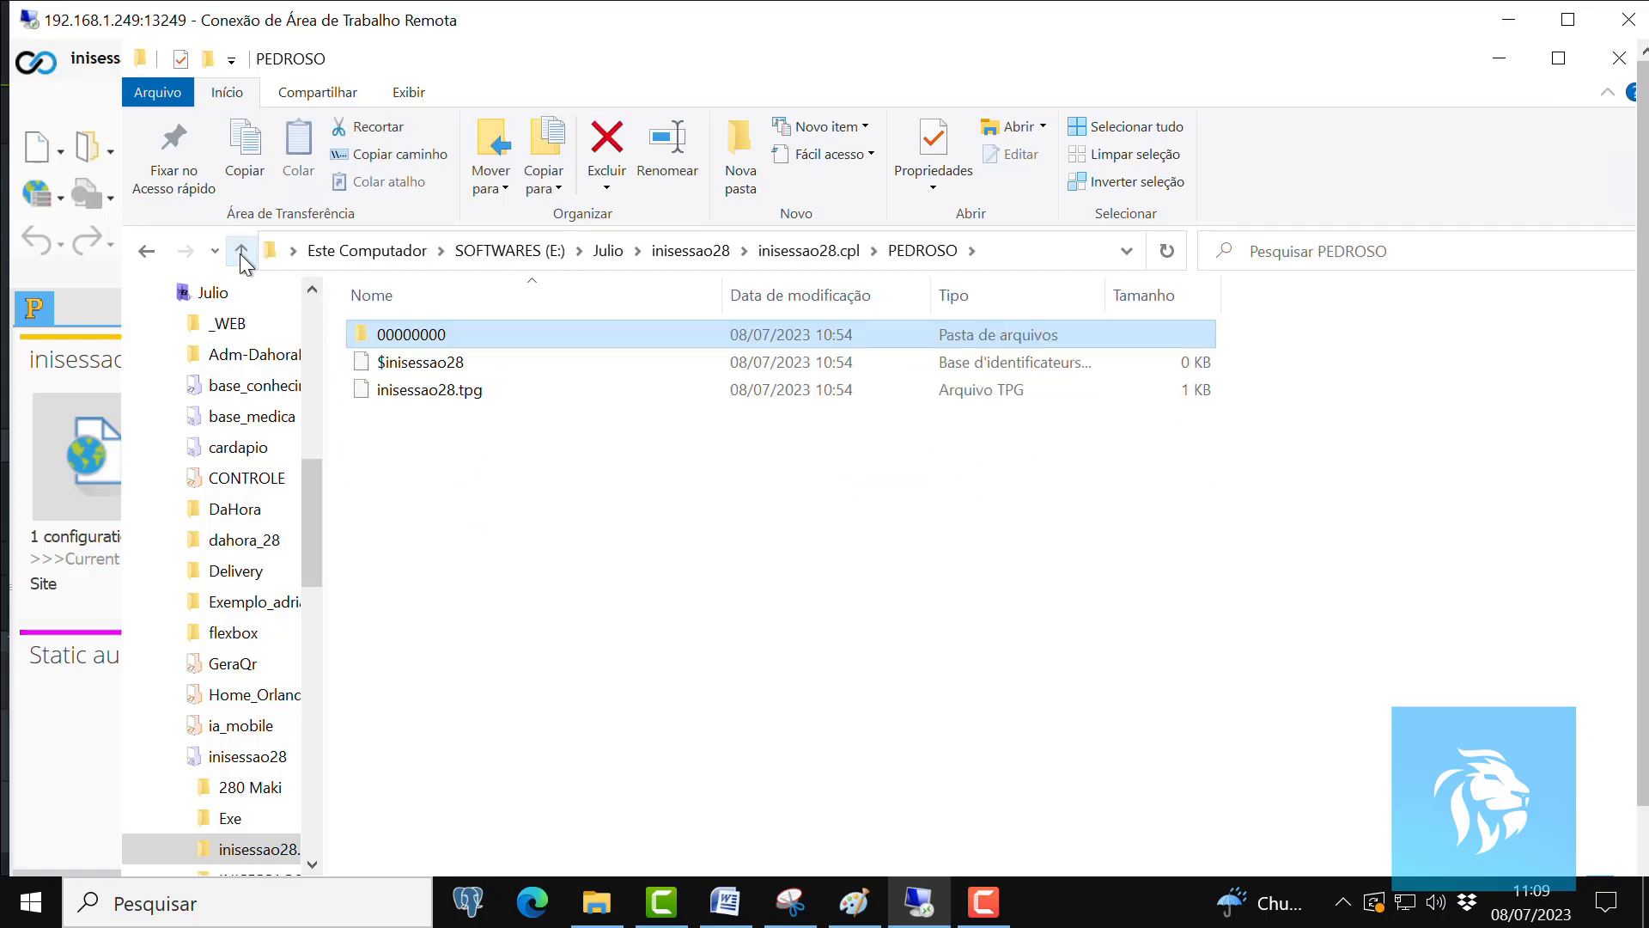
left_click(241, 251)
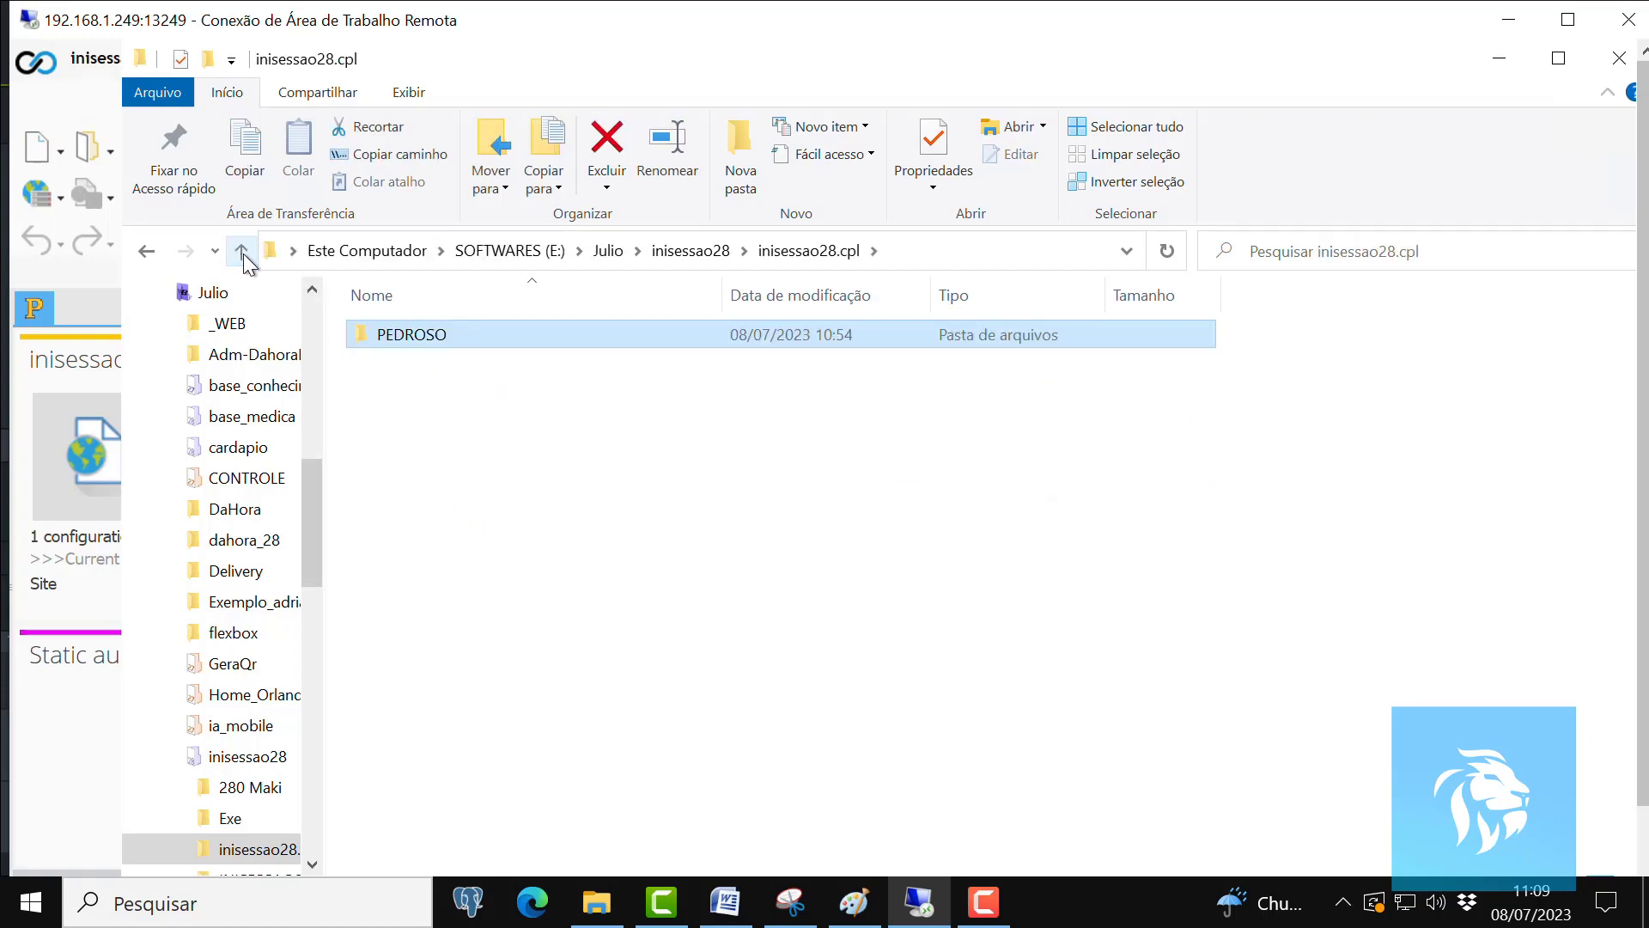
left_click(242, 251)
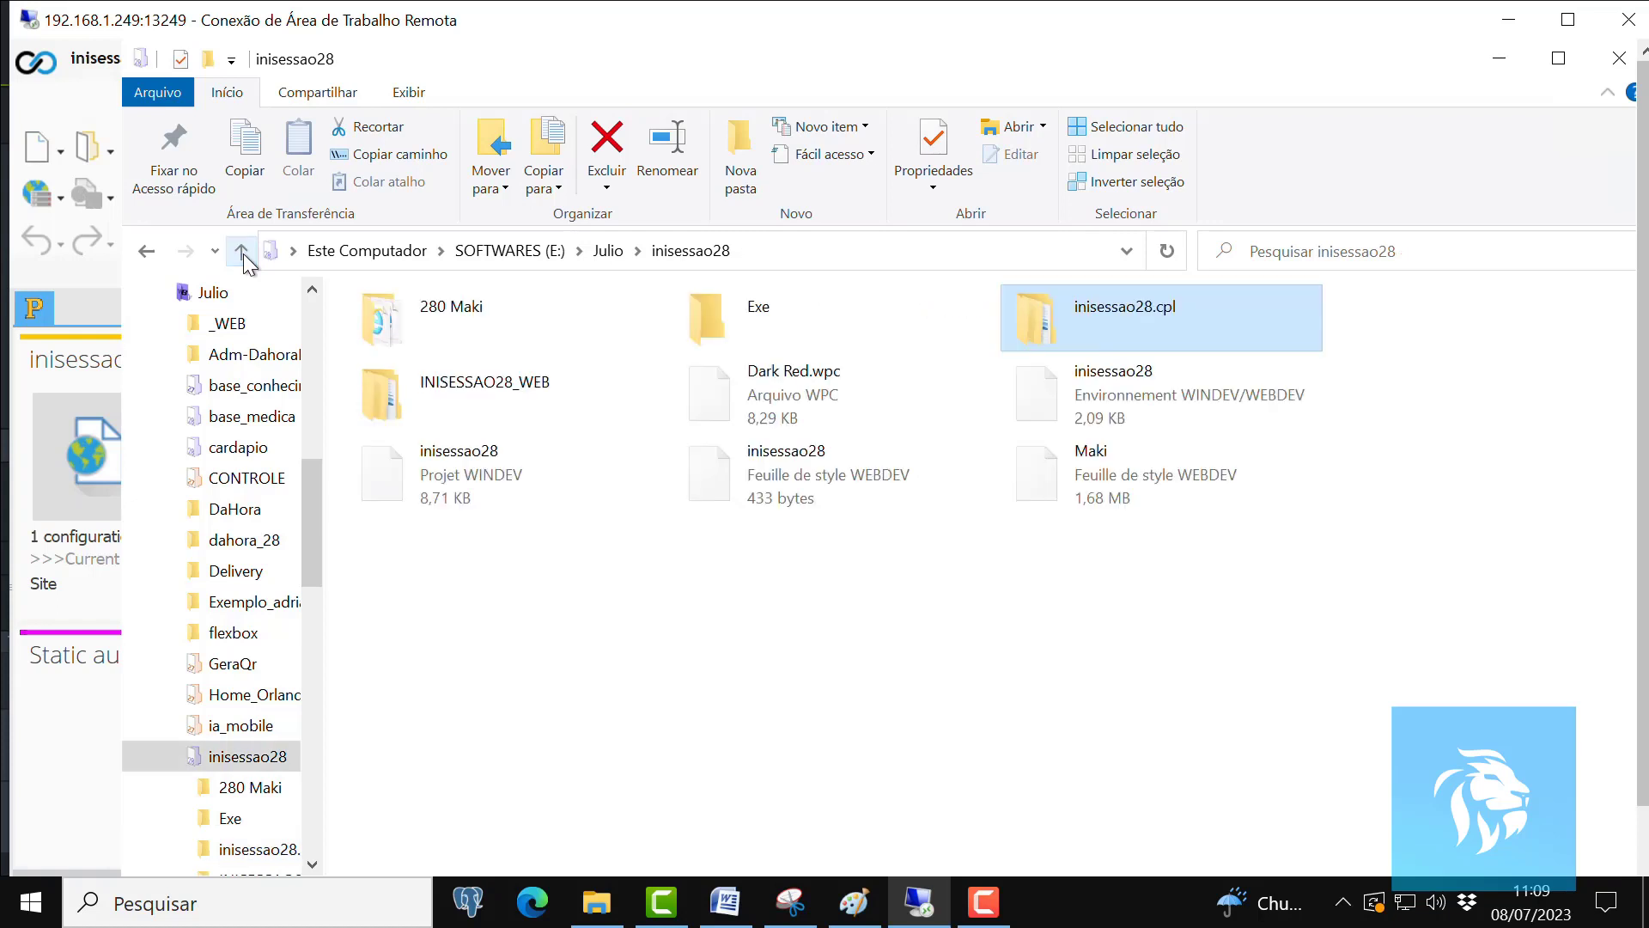
Open the INISESSAO28_WEB folder and look through the image files in its res subfolder.
double_click(443, 392)
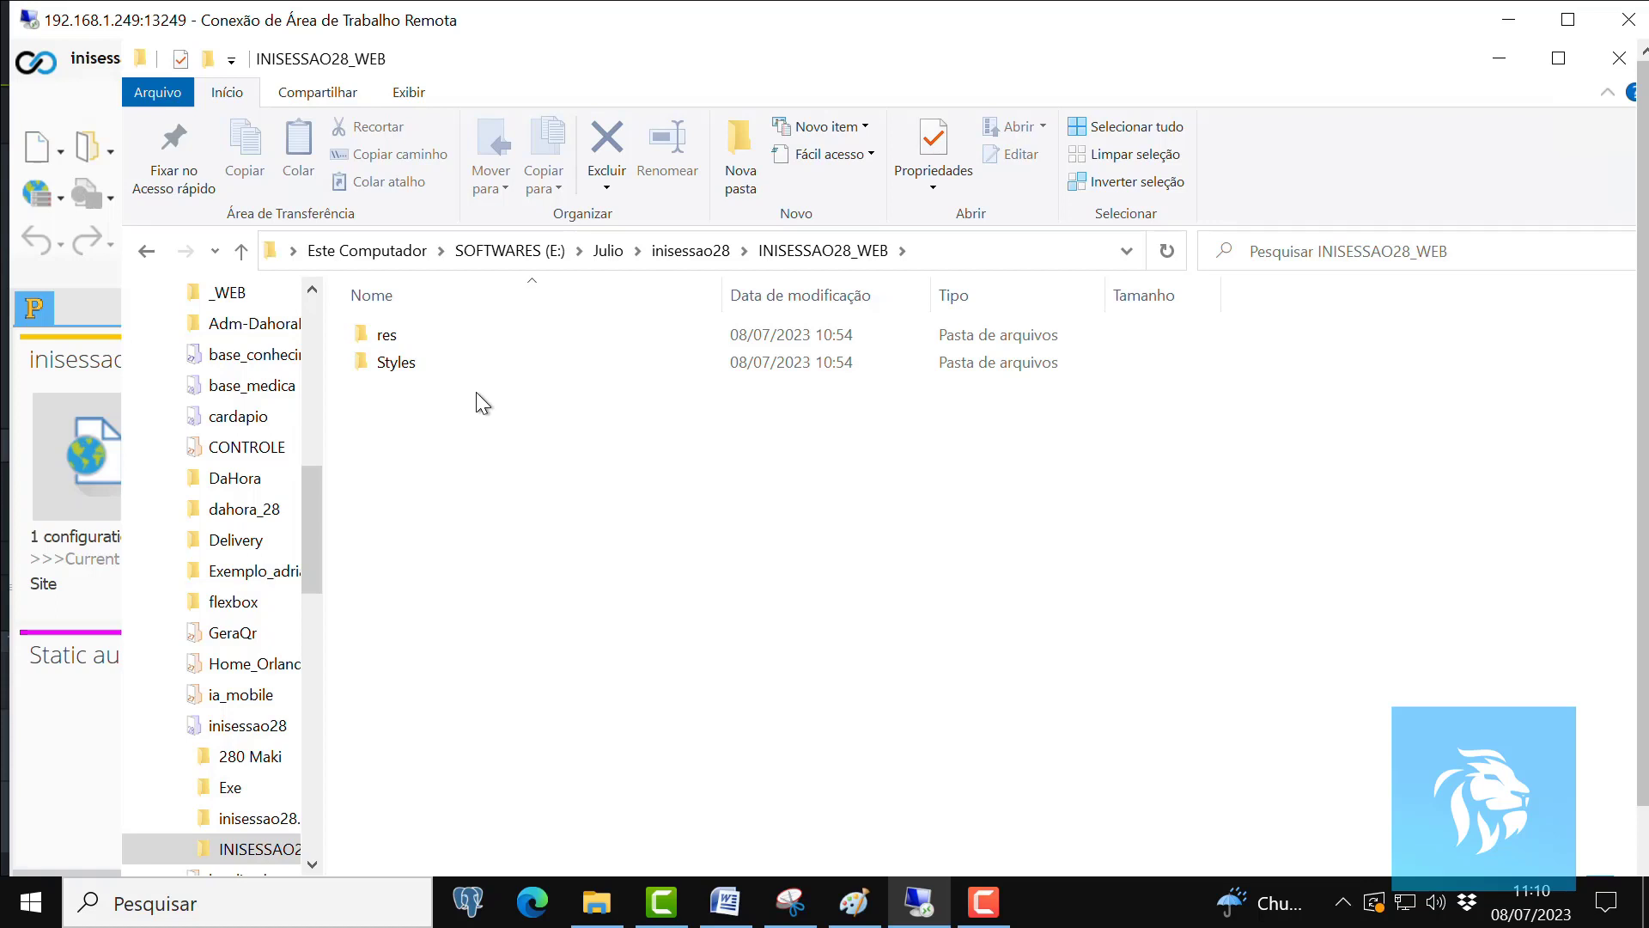
double_click(391, 334)
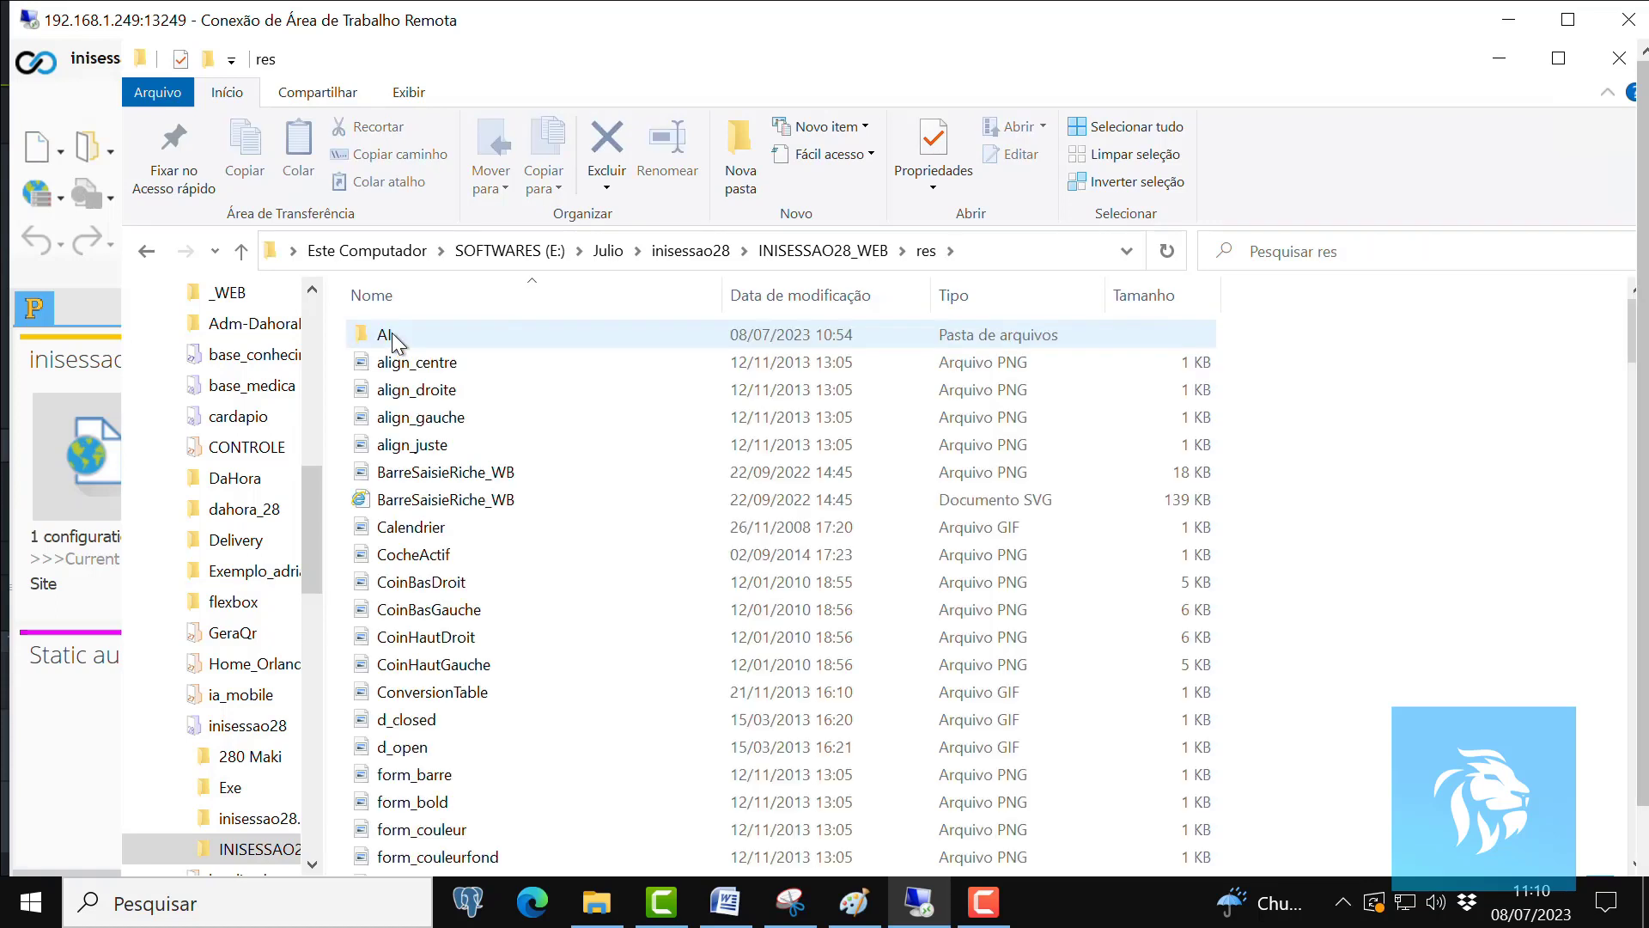
scroll(591, 485, "down", 6)
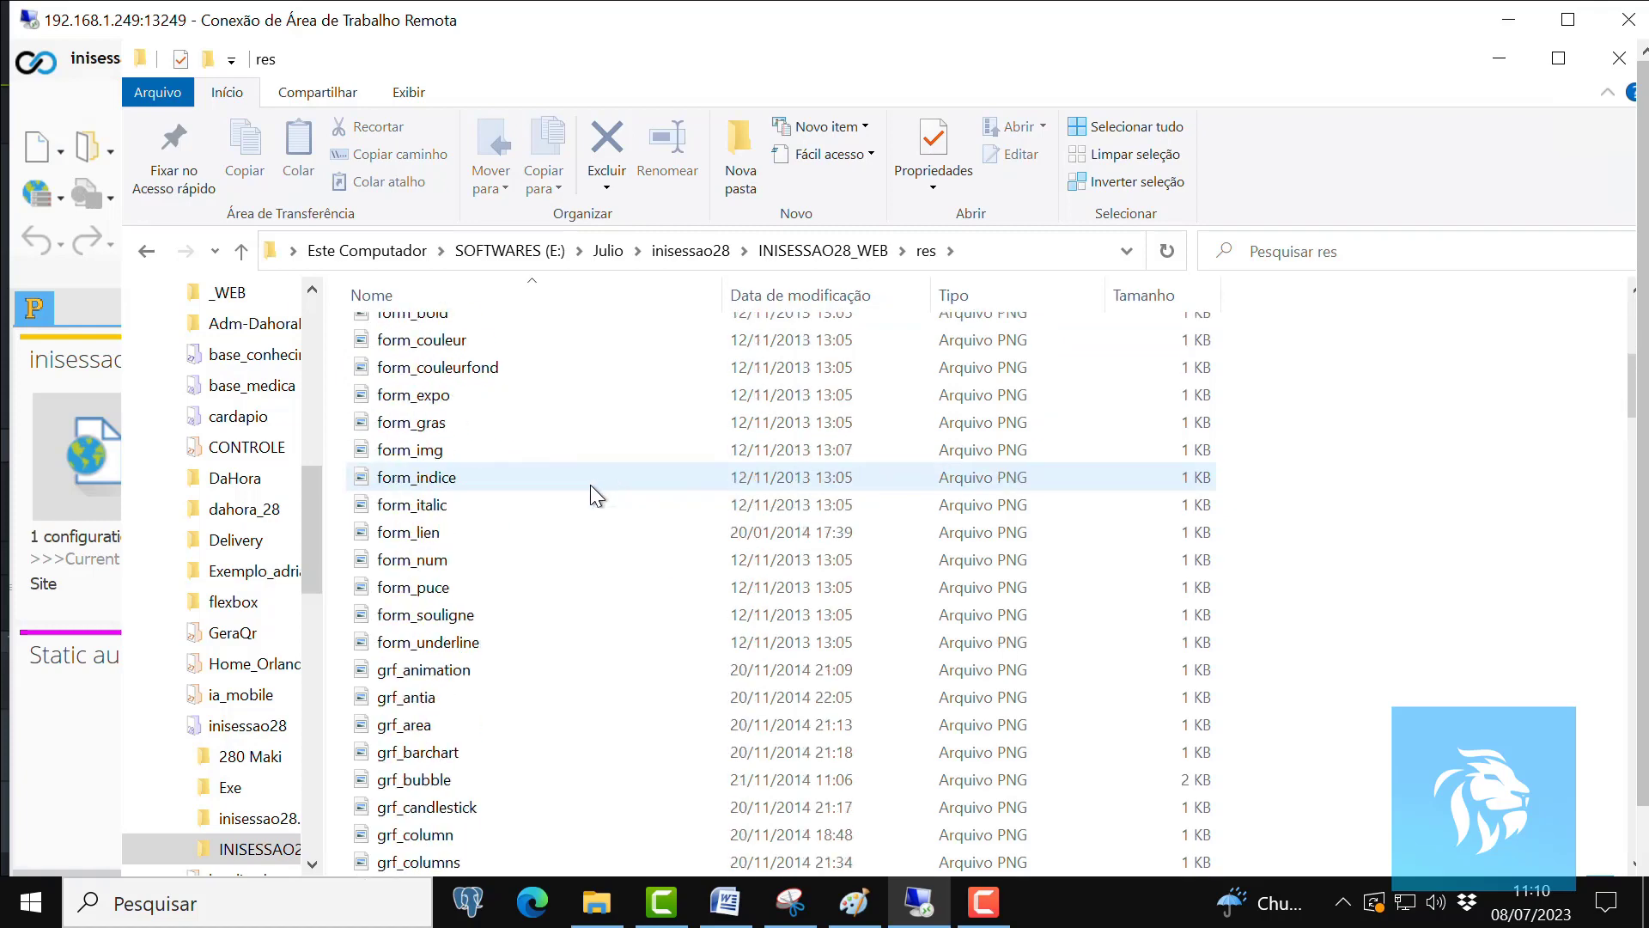
scroll(587, 484, "down", 3)
scroll(584, 482, "up", 9)
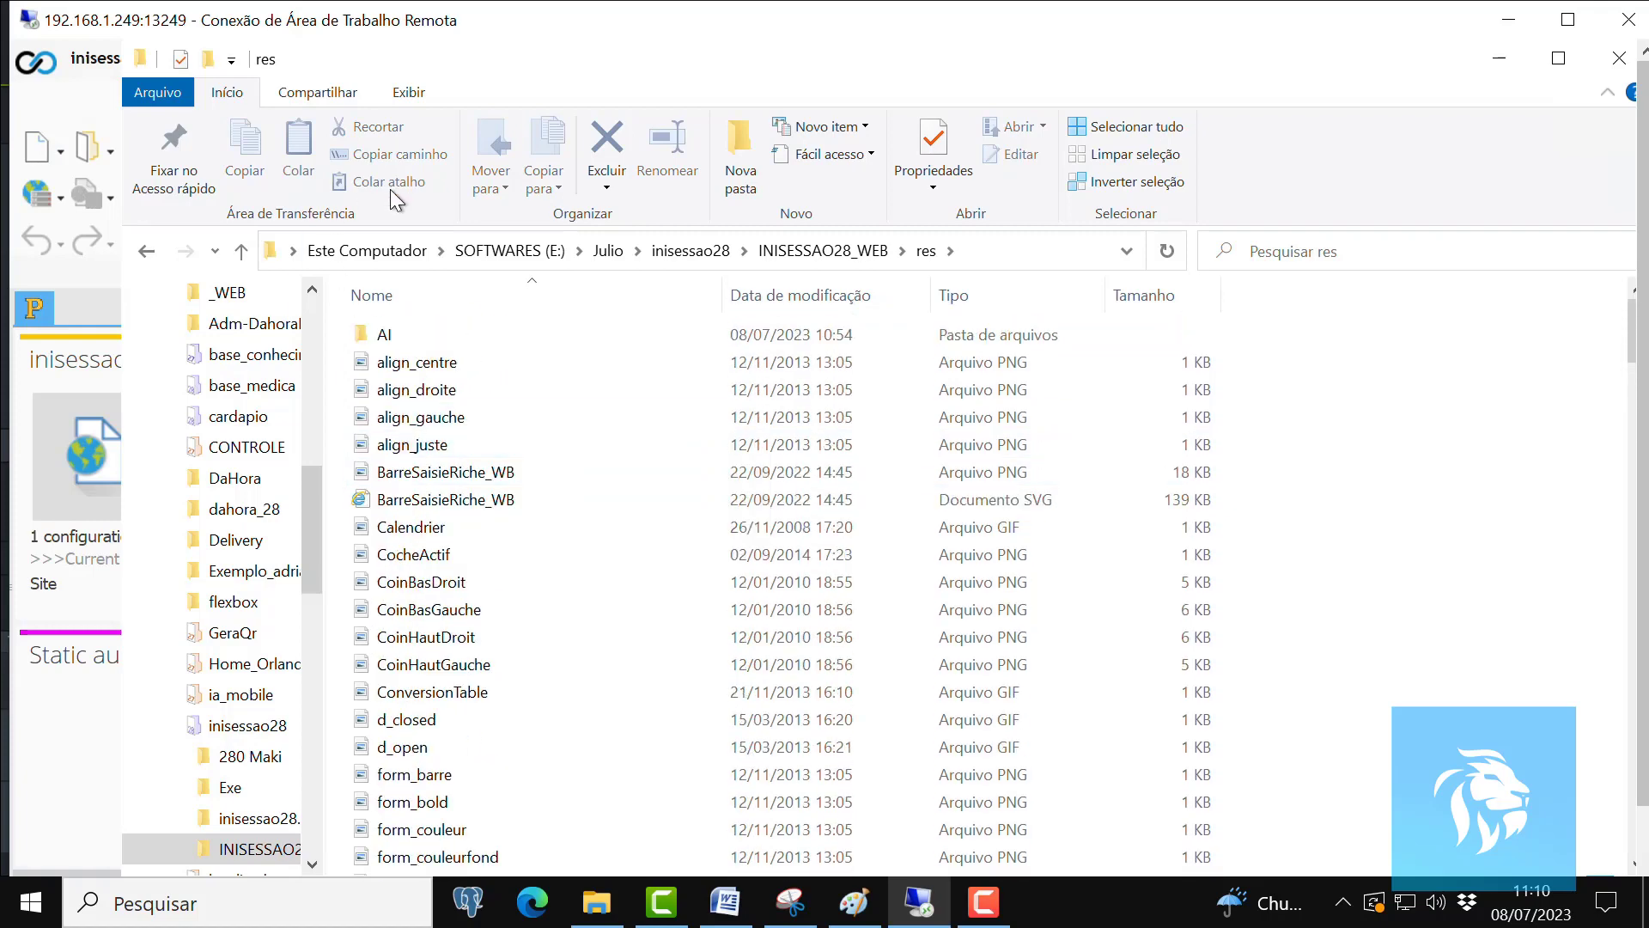
left_click(242, 251)
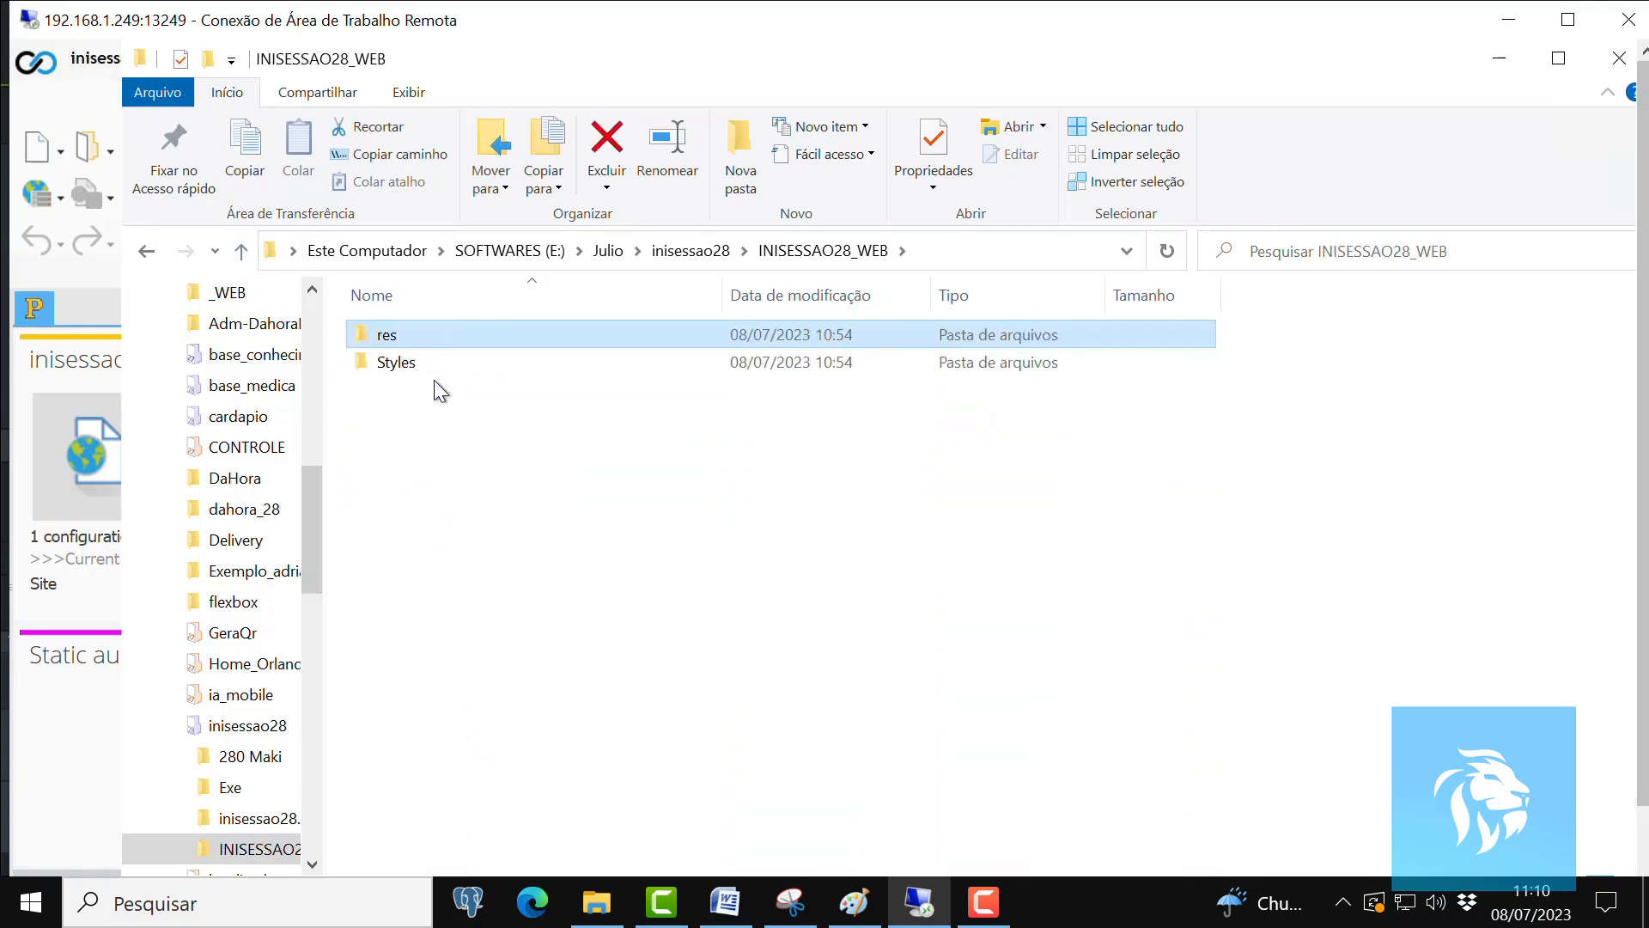
Check the Styles folder and its Fonts subfolder, and return to the inisessao28 project folder.
double_click(399, 364)
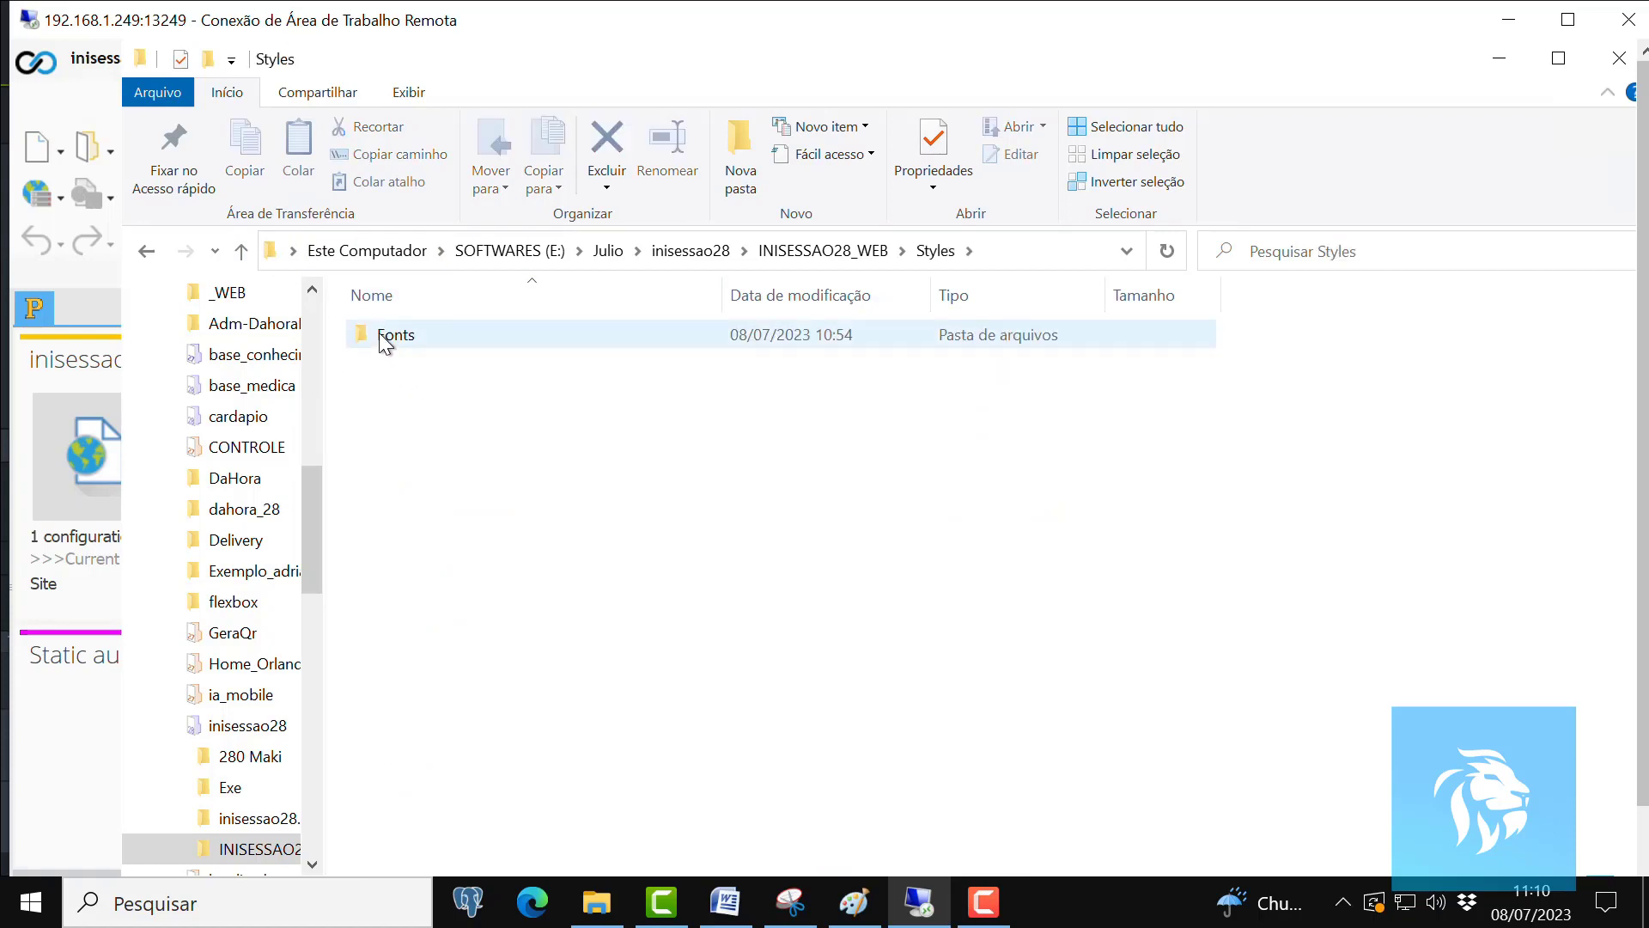
double_click(384, 337)
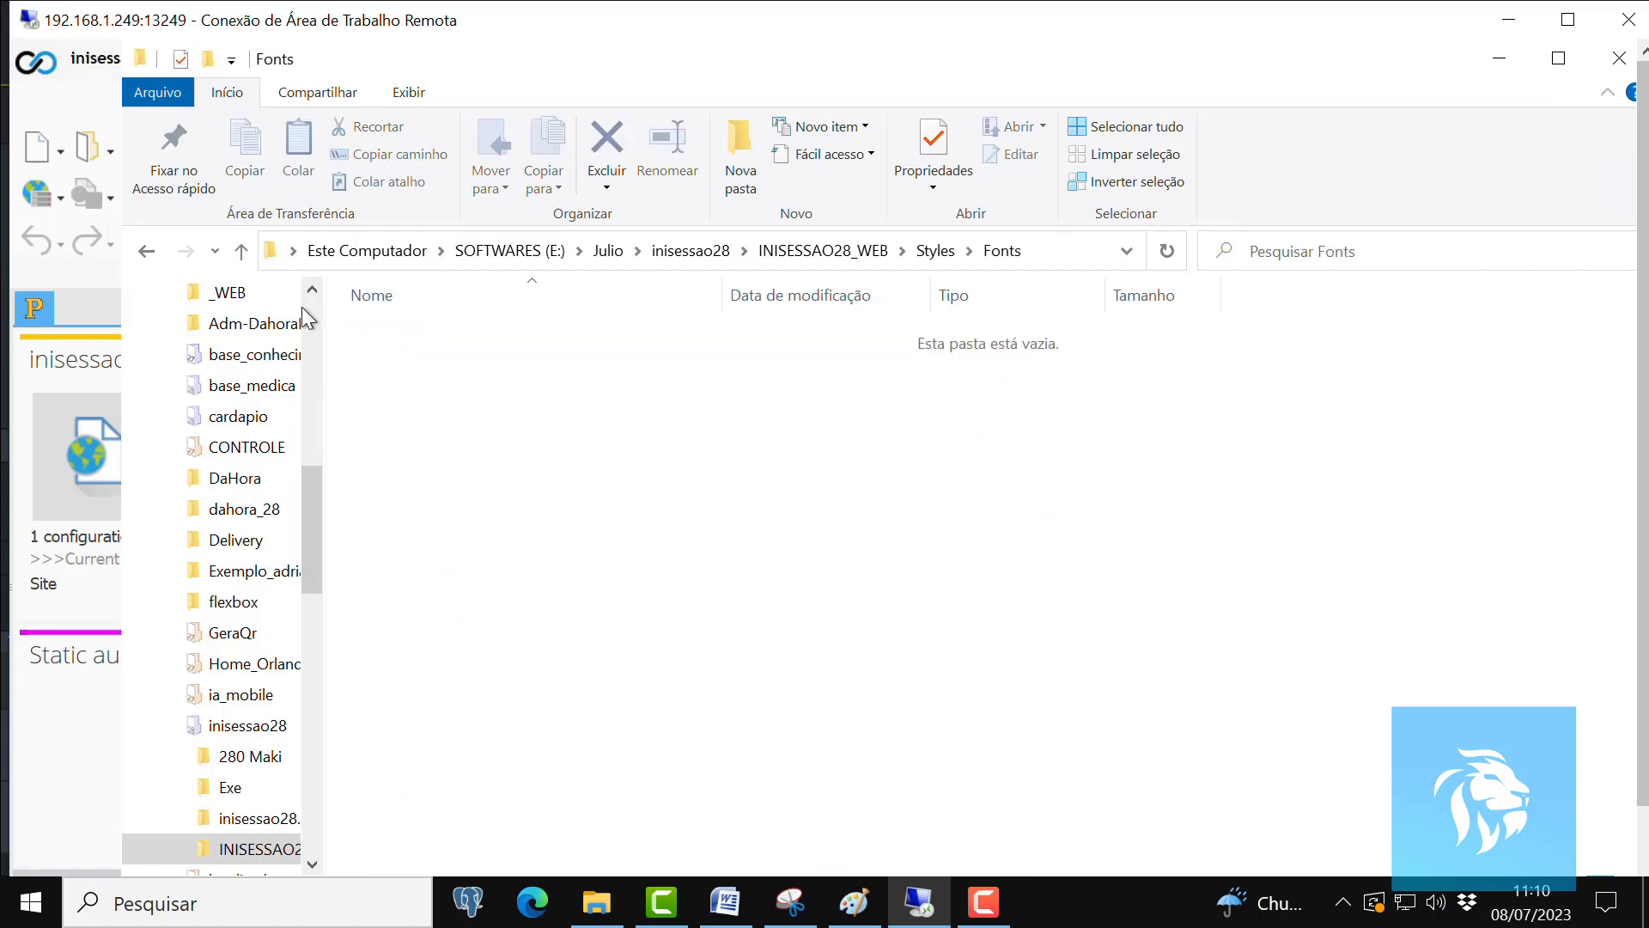
left_click(241, 251)
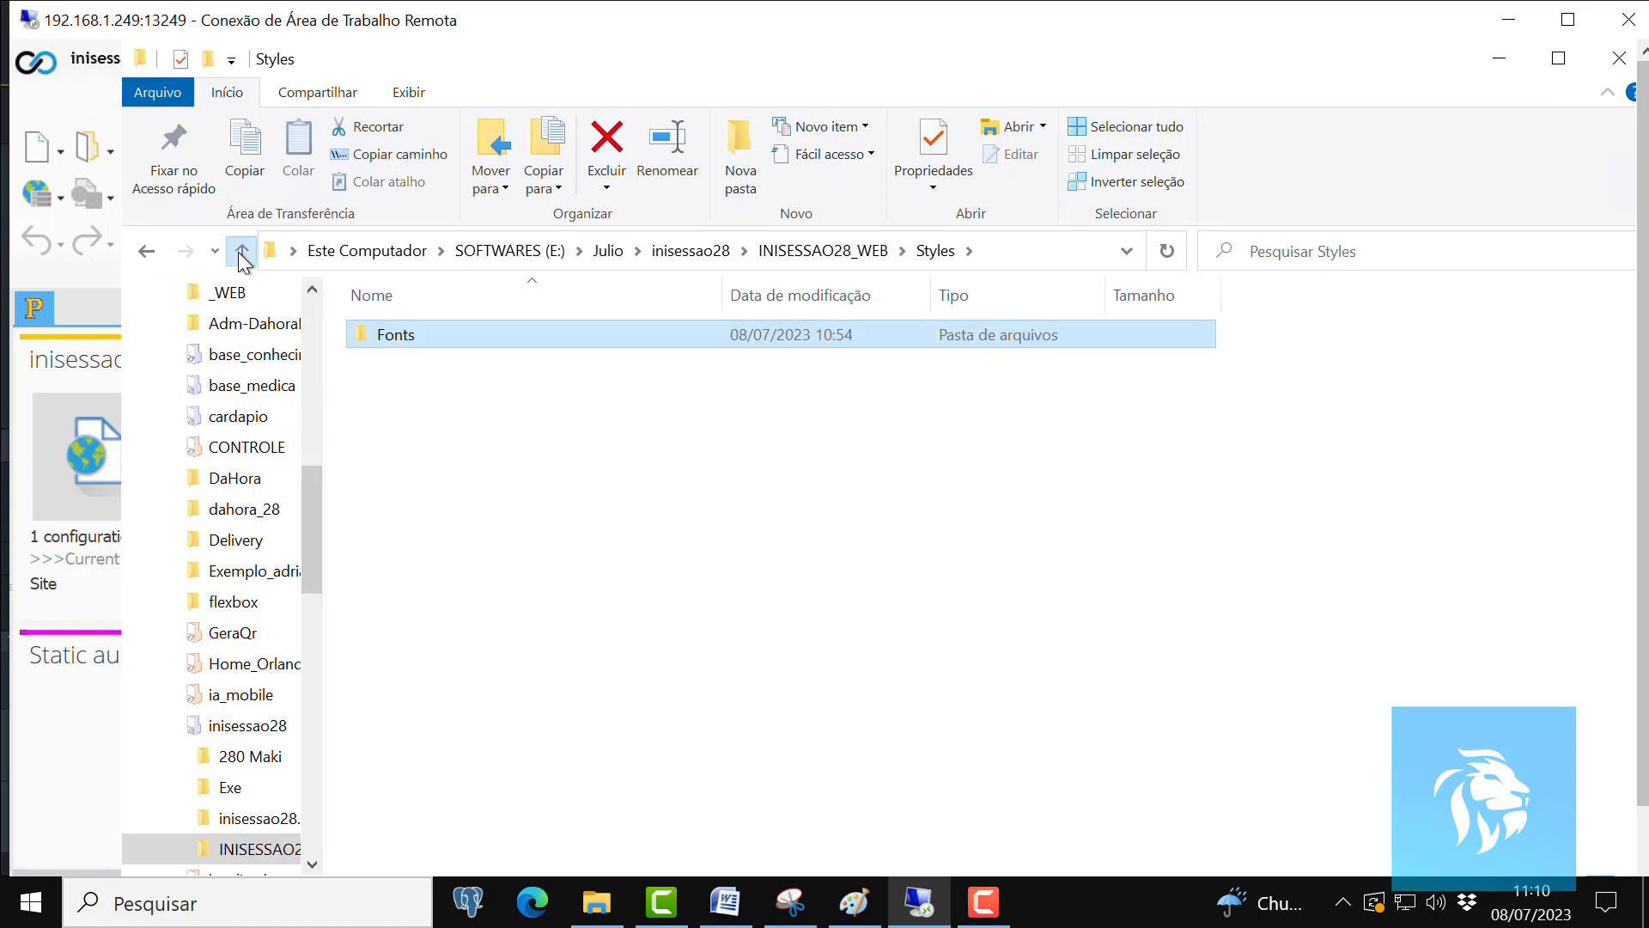
left_click(241, 250)
left_click(241, 251)
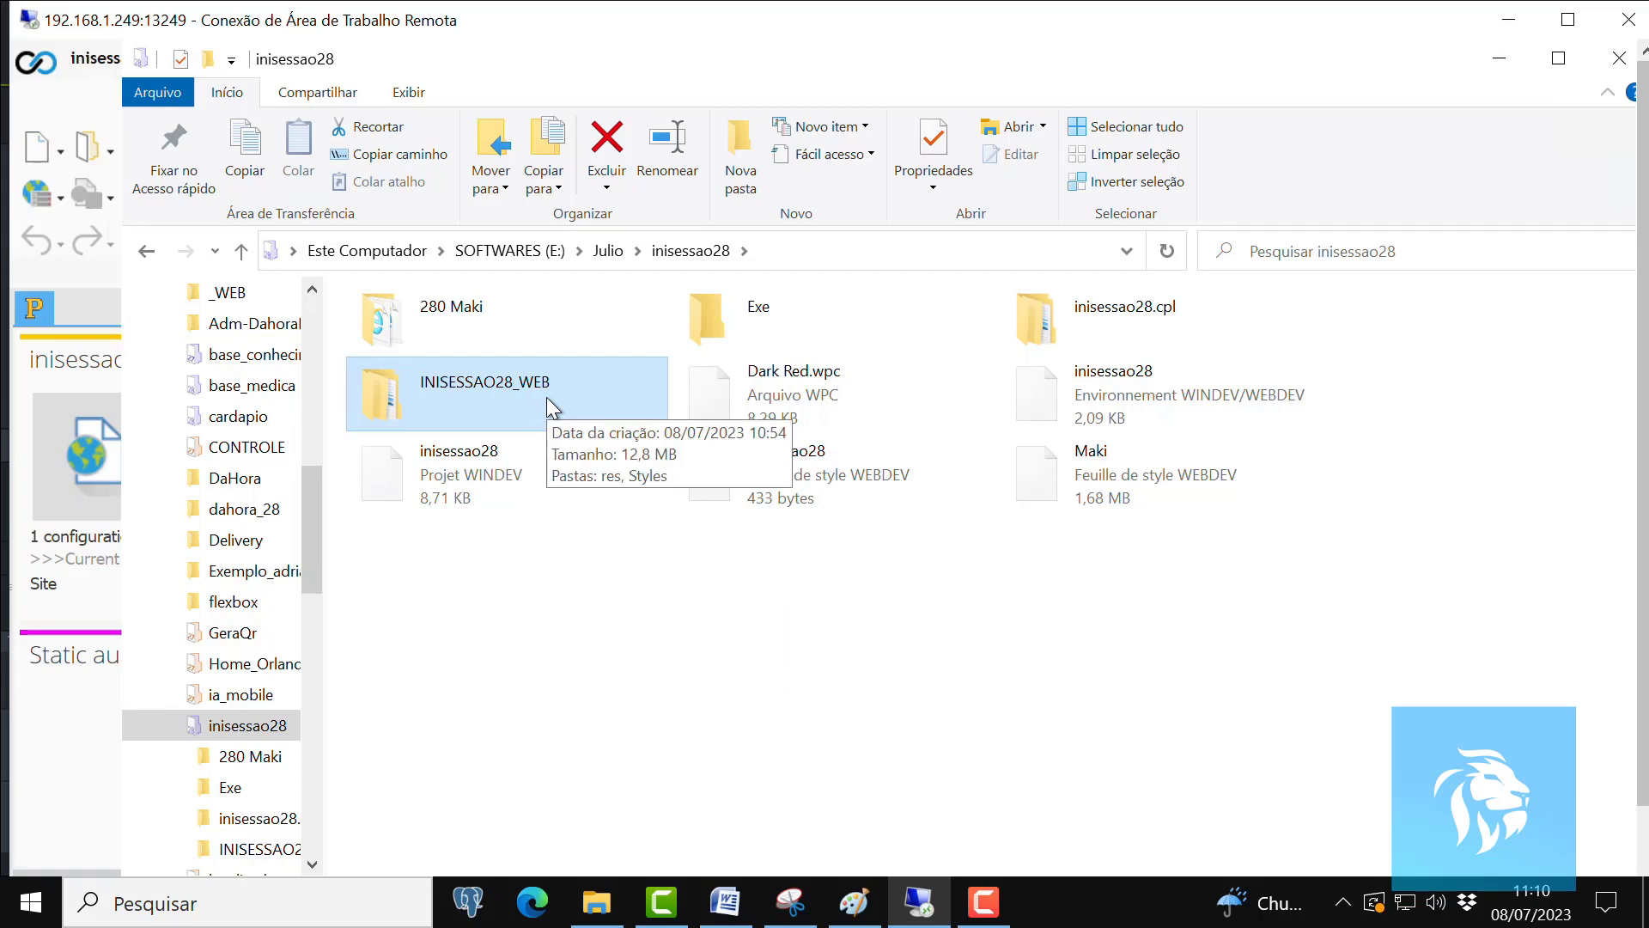
Review the Dark Red.wpc, environment, project and style sheet files in the inisessao28 folder, and go back up to the parent folder.
left_click(777, 417)
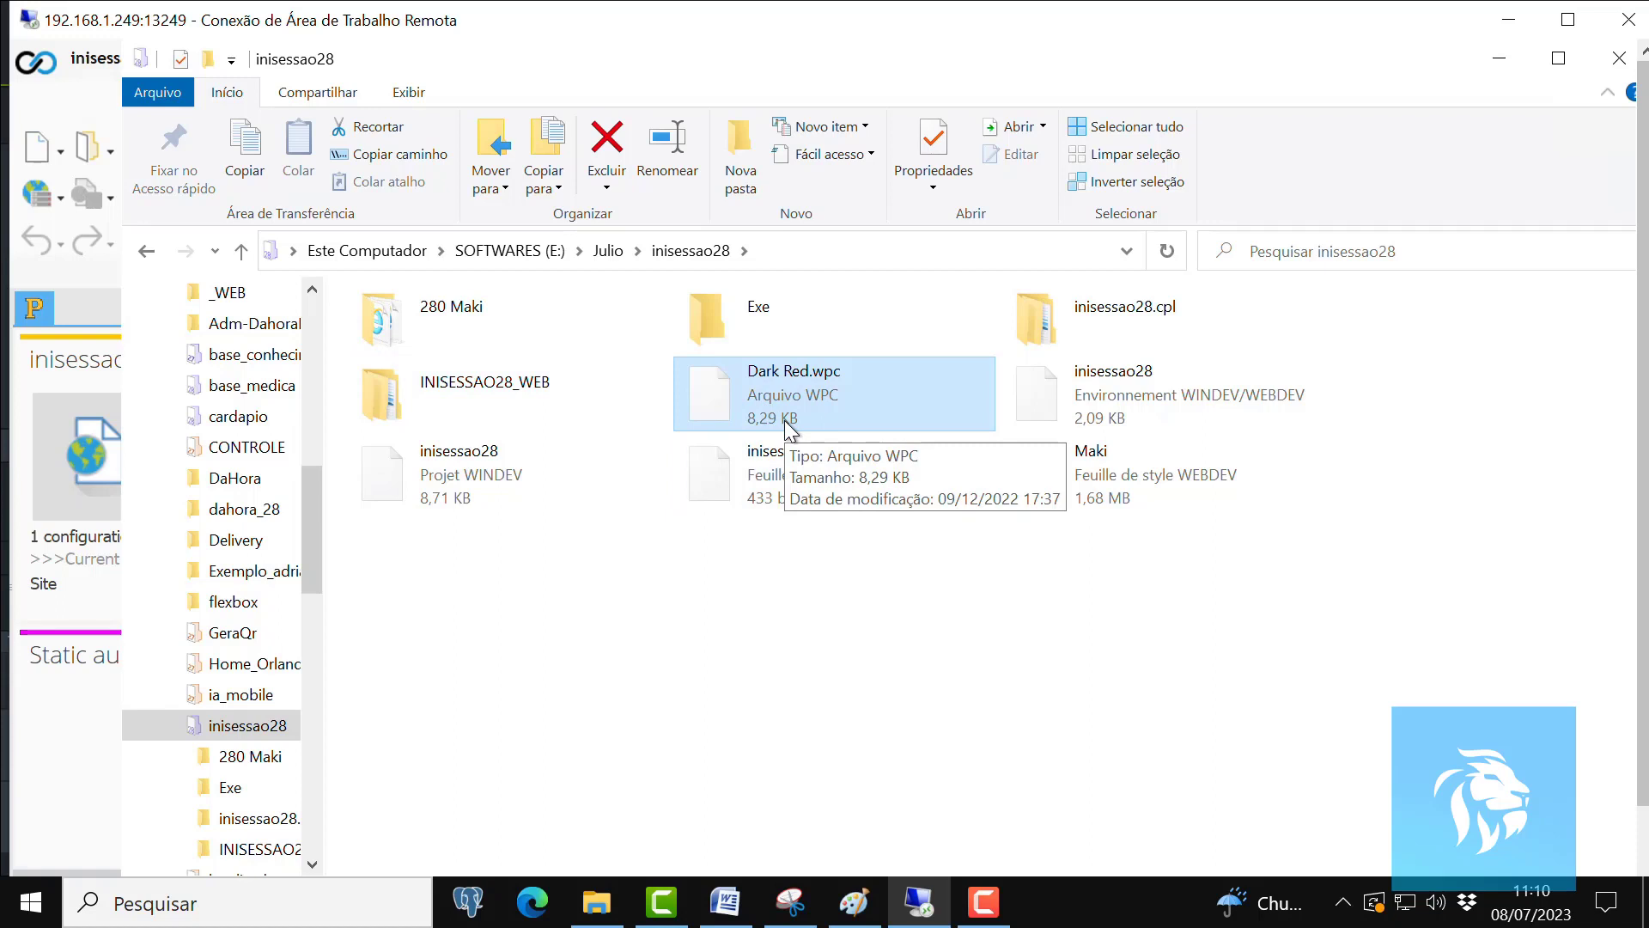
left_click(1189, 397)
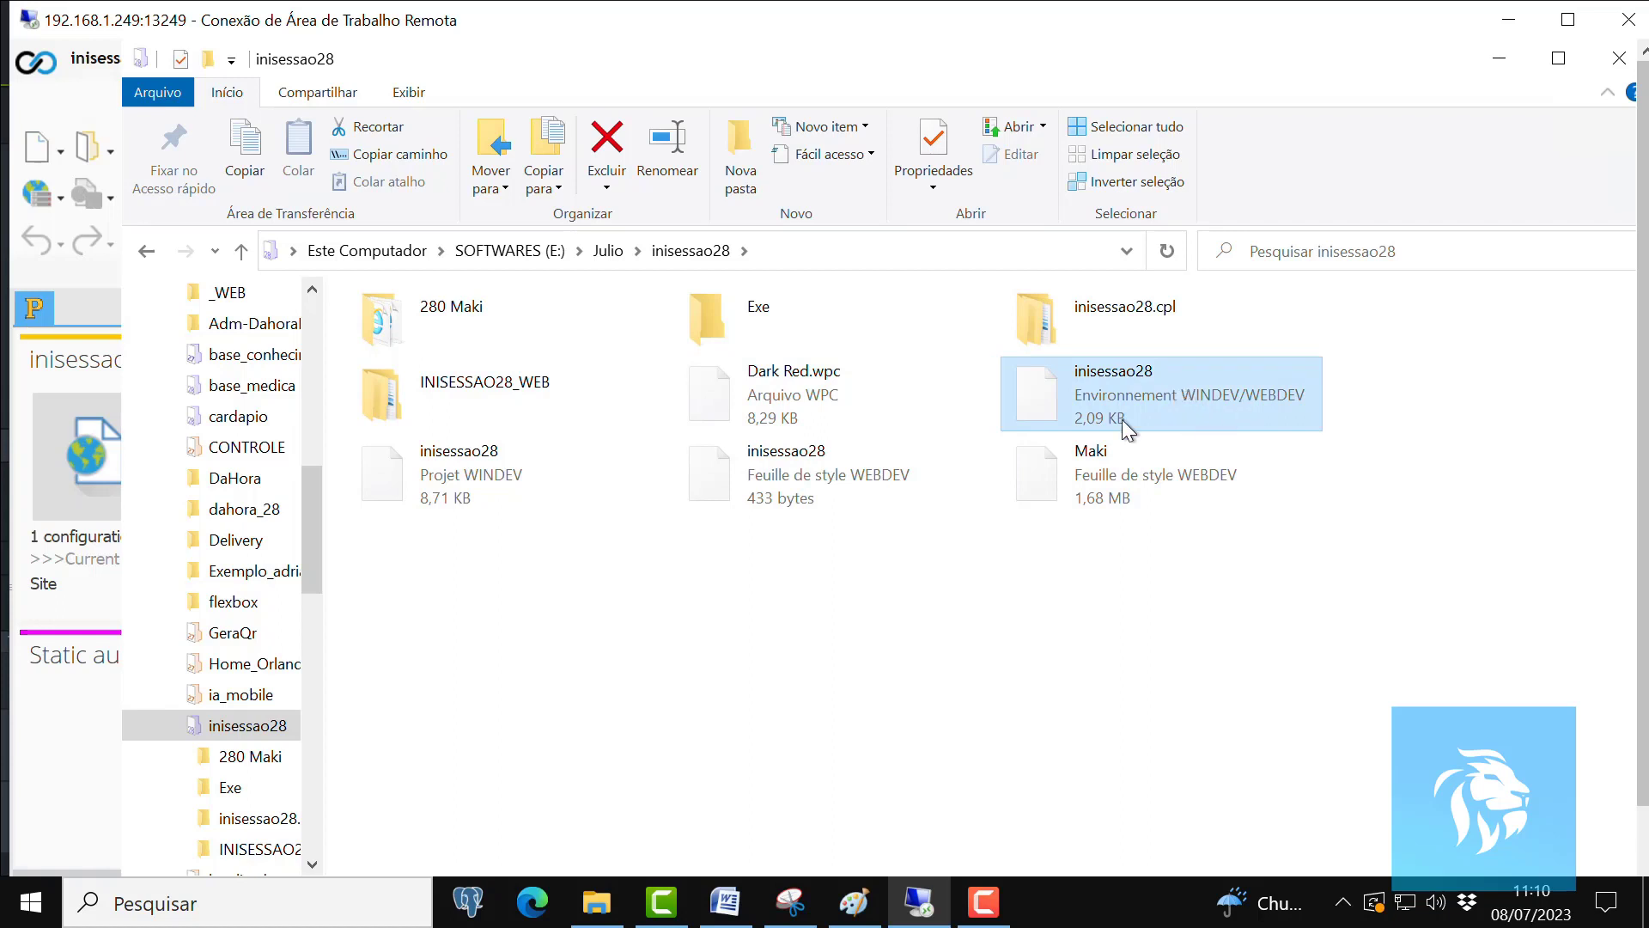
left_click(484, 474)
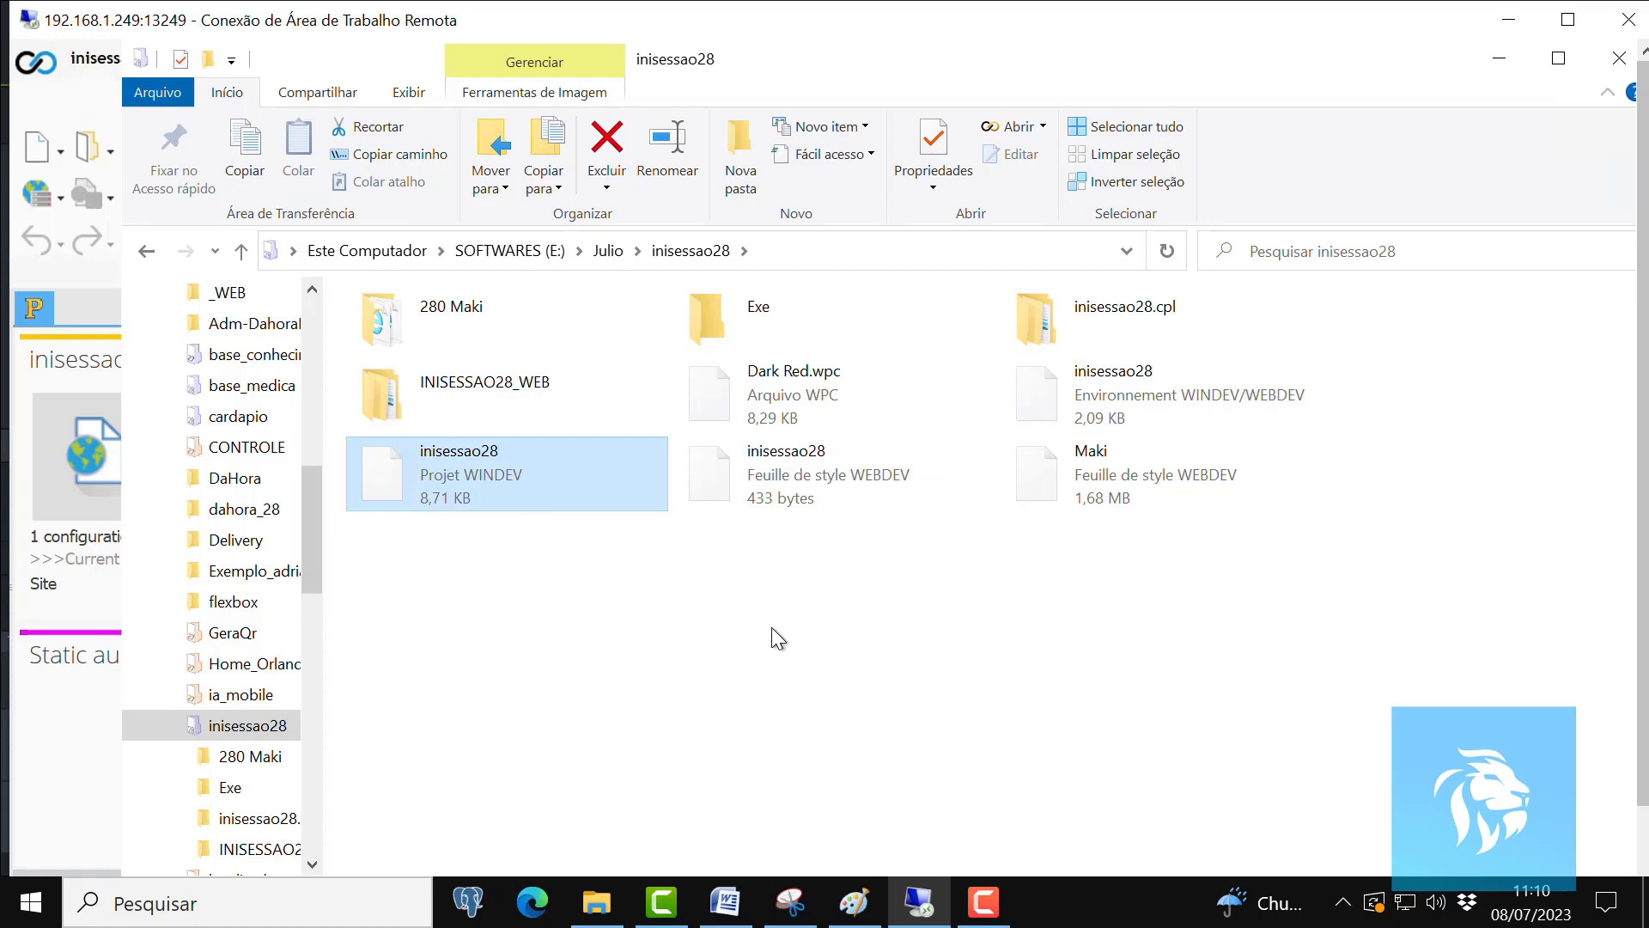
left_click(796, 477)
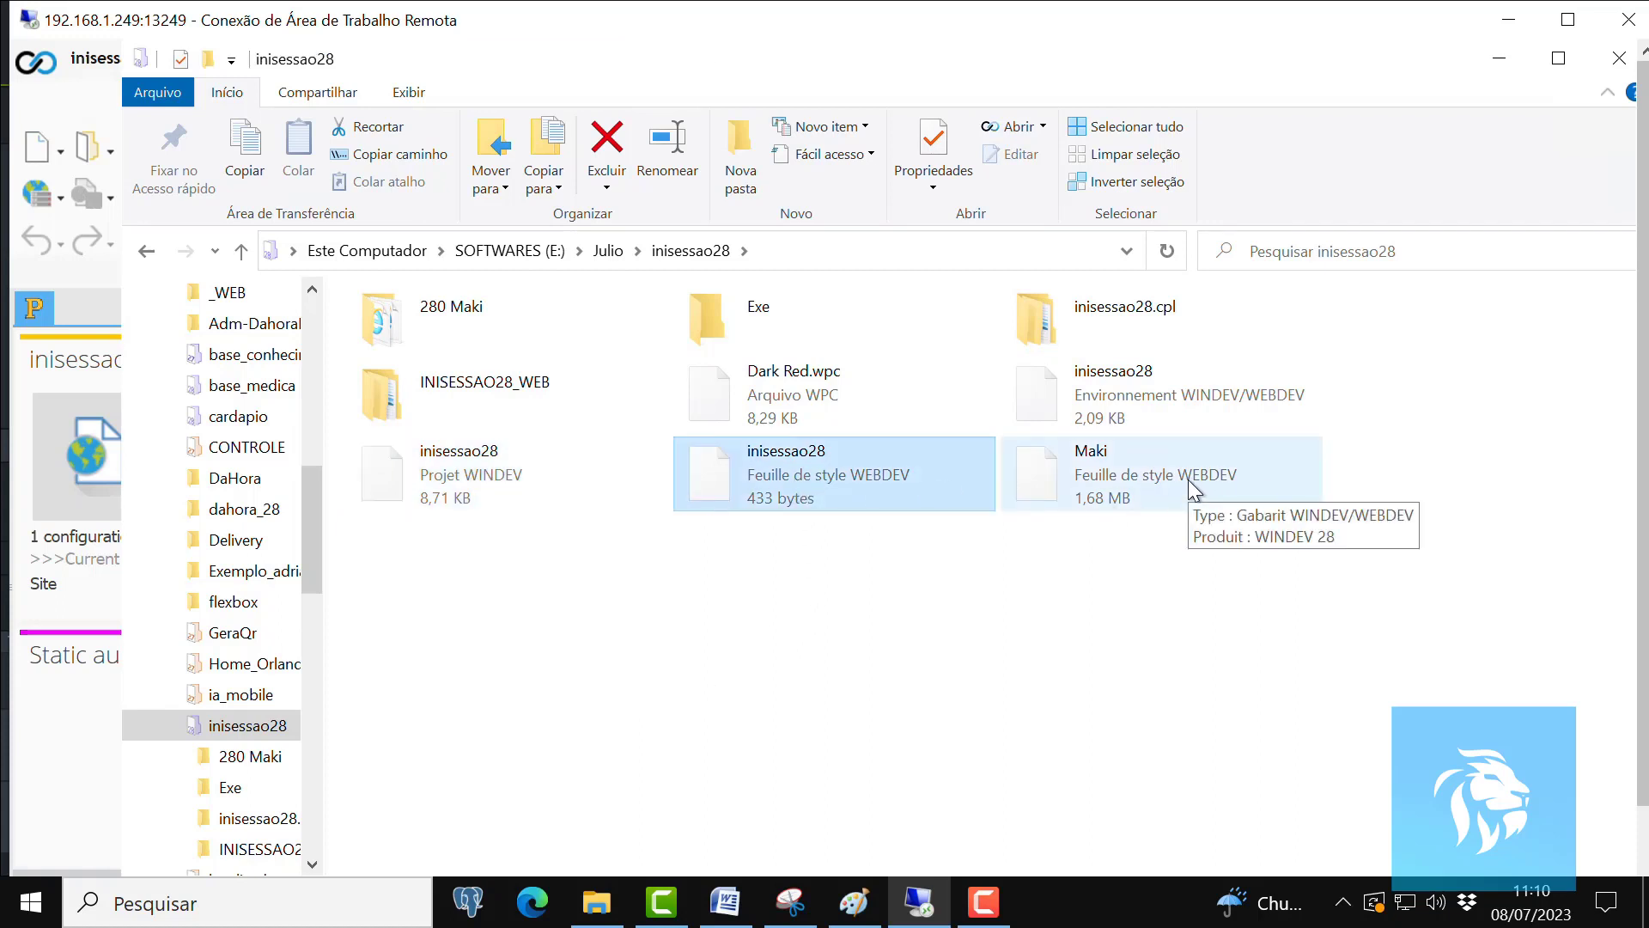
left_click(242, 250)
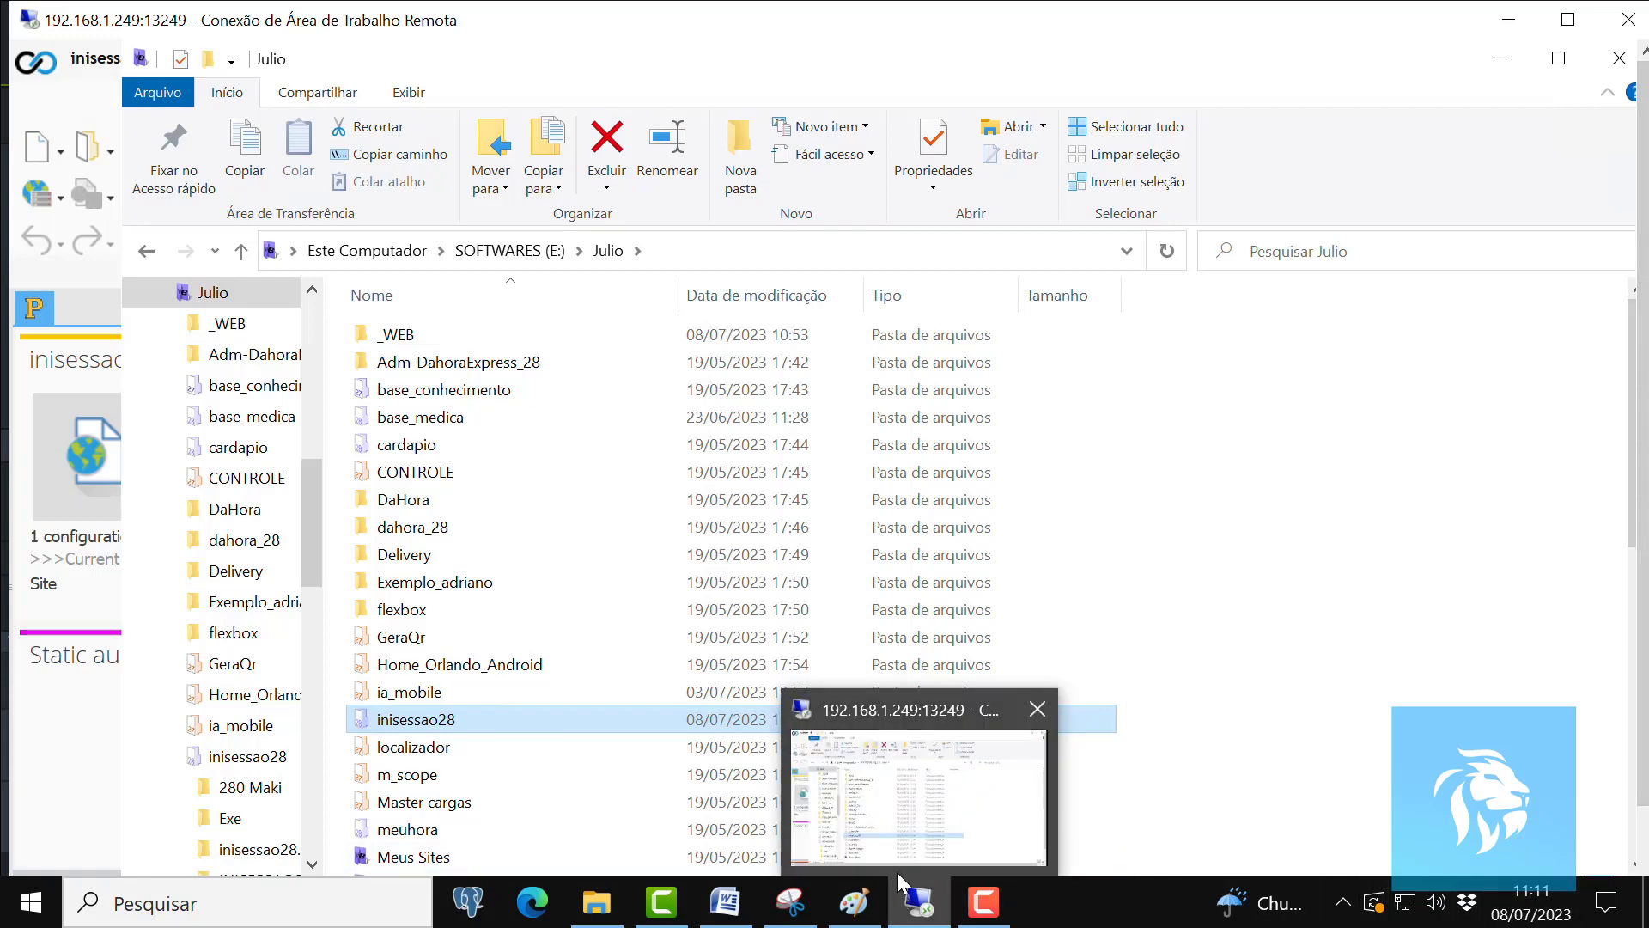
mouse_move(725, 912)
mouse_move(853, 900)
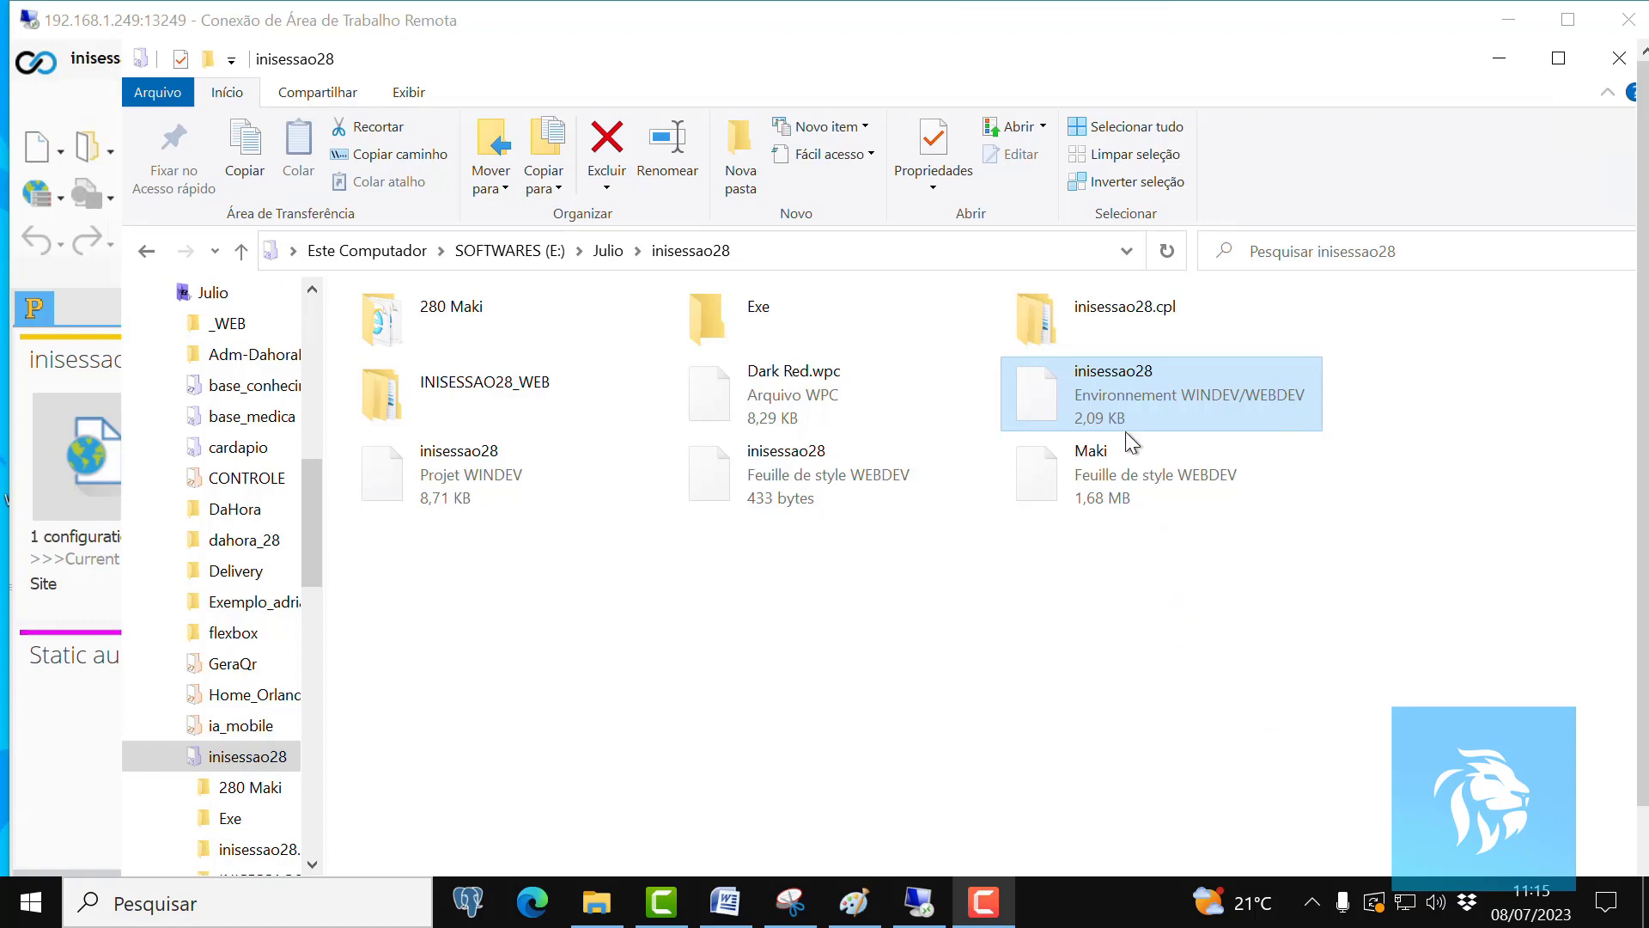
Open the inisessao28 environment file from the project folder in Bloco de Notas and reposition its window so more text fits on screen.
double_click(1114, 406)
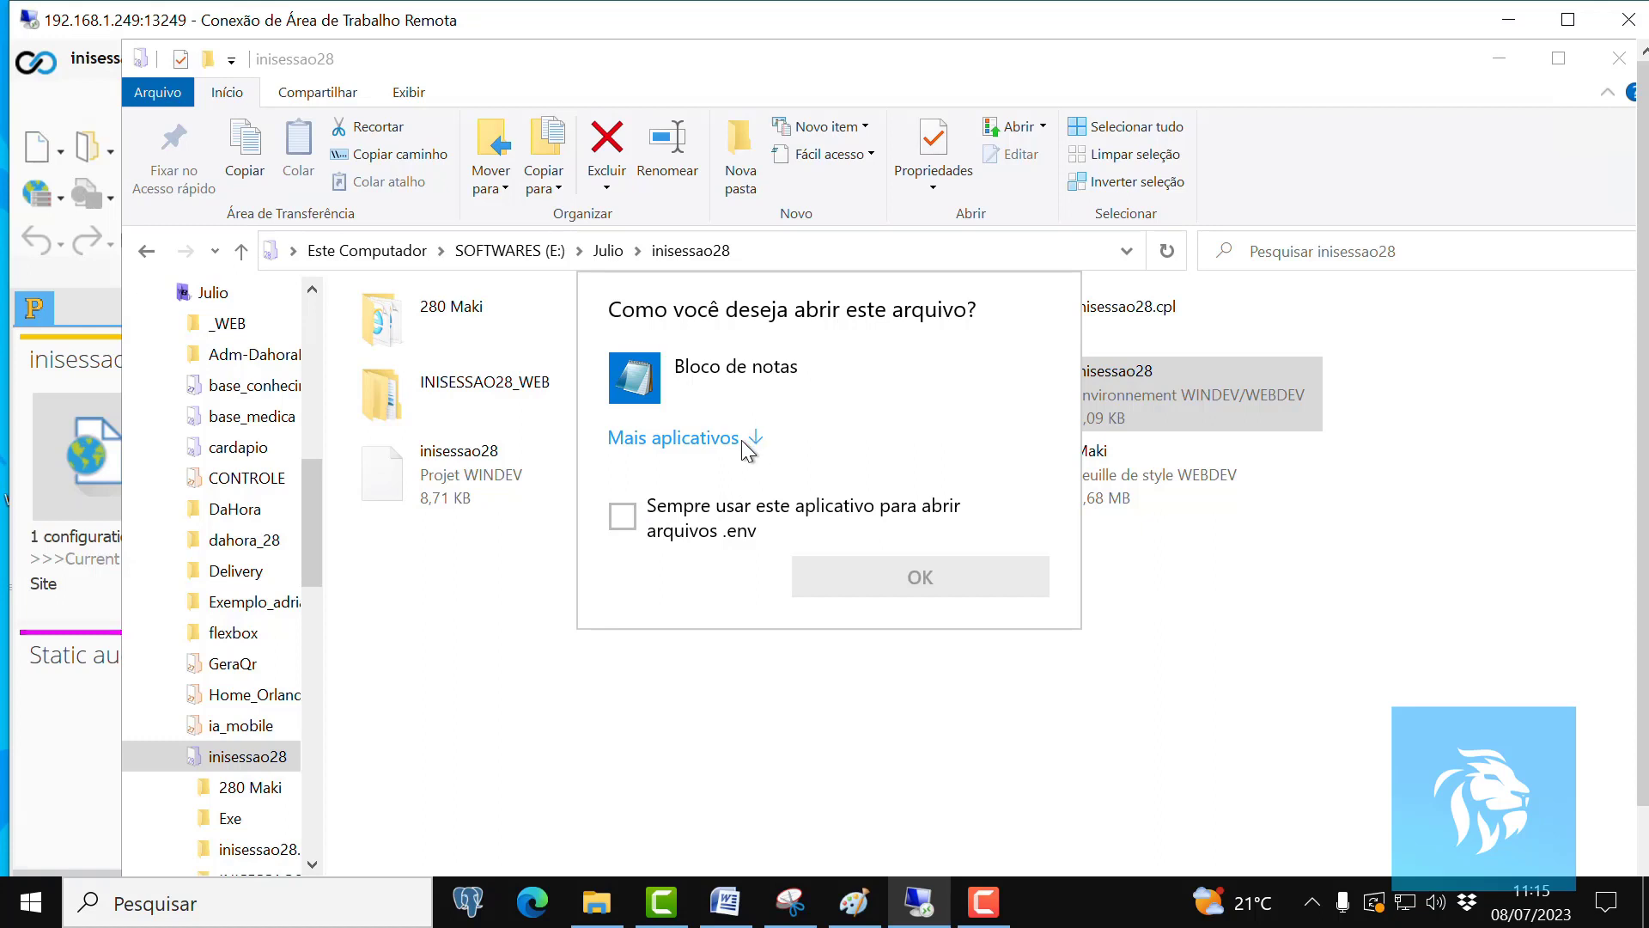
left_click(694, 370)
left_click(933, 571)
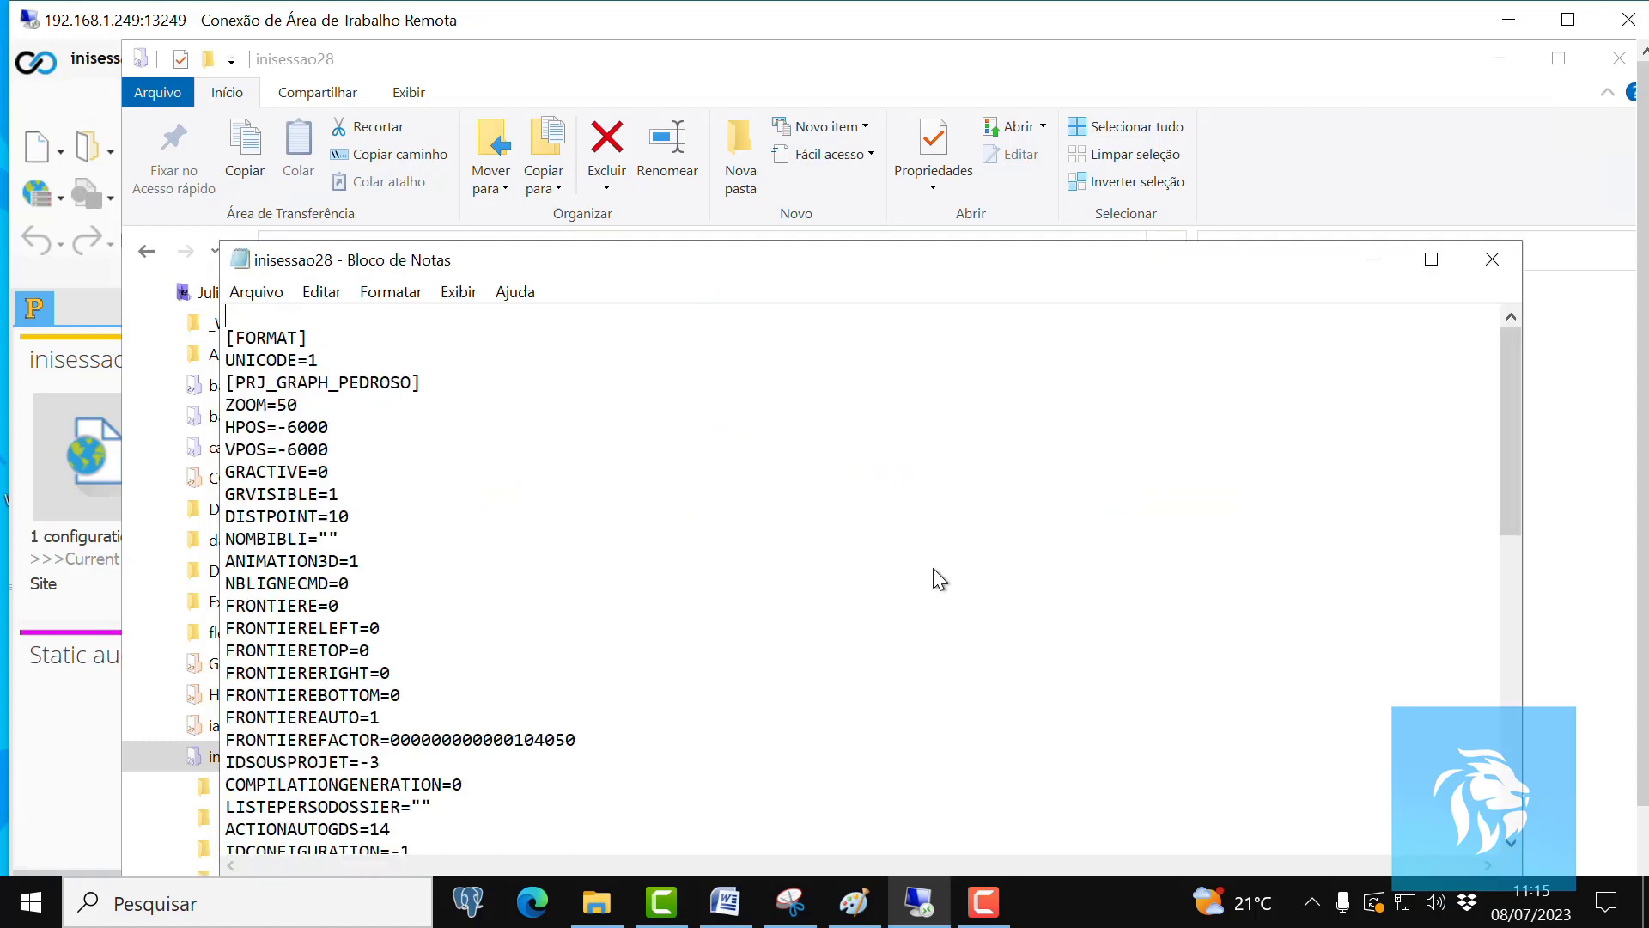
scroll(919, 557, "down", 1)
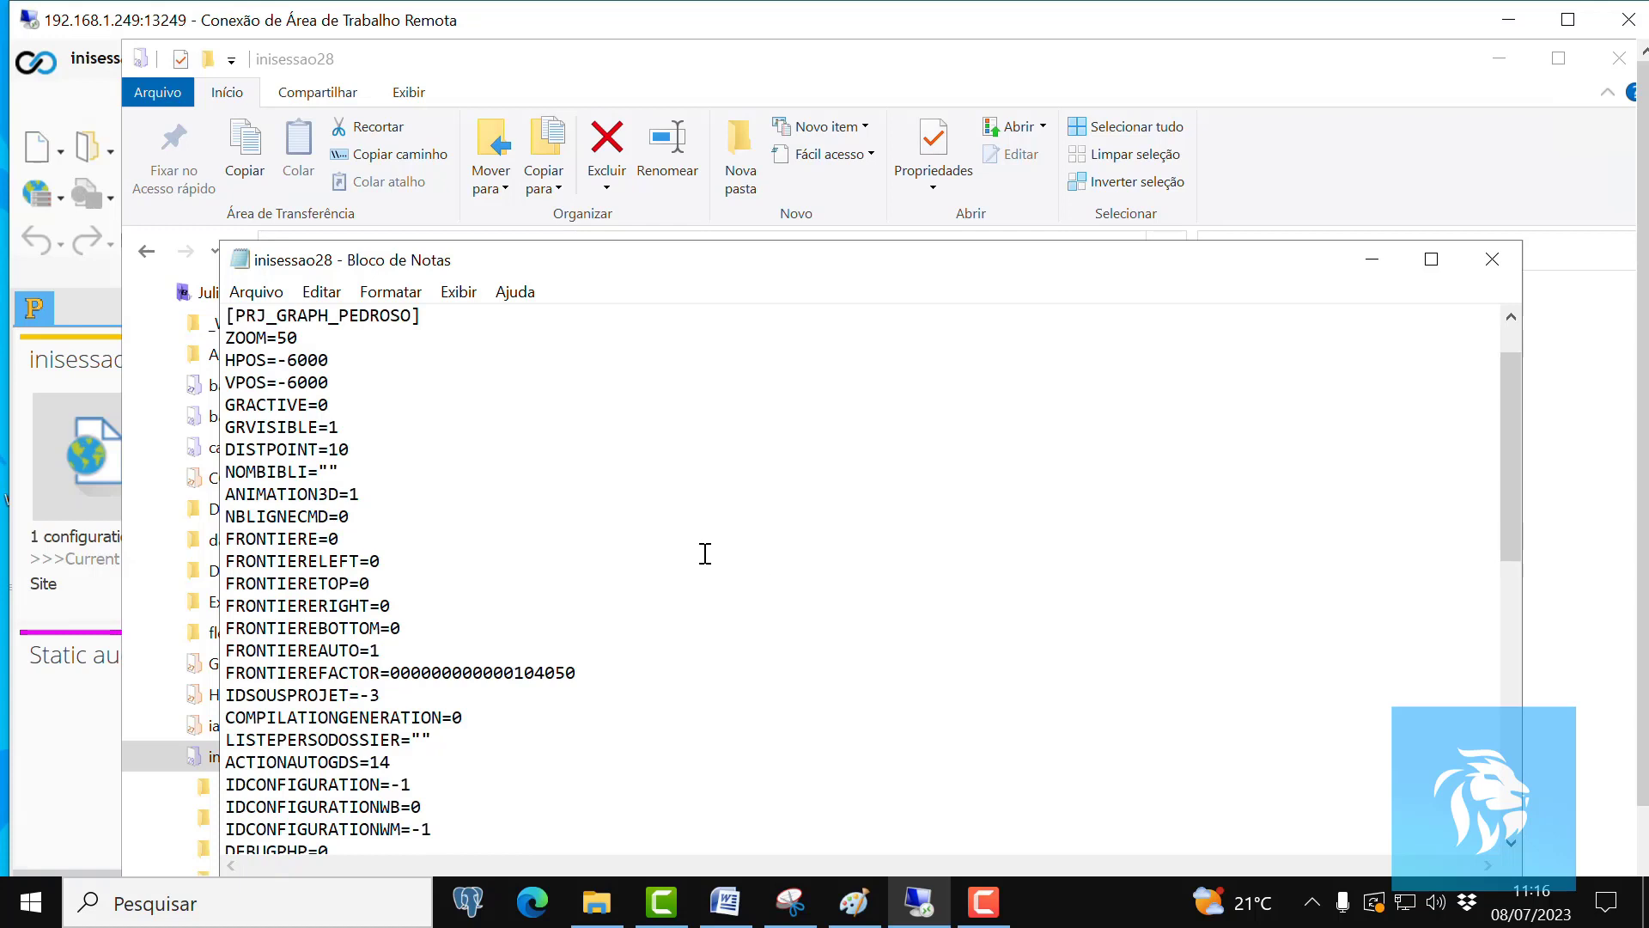
left_click_drag(935, 275, 931, 105)
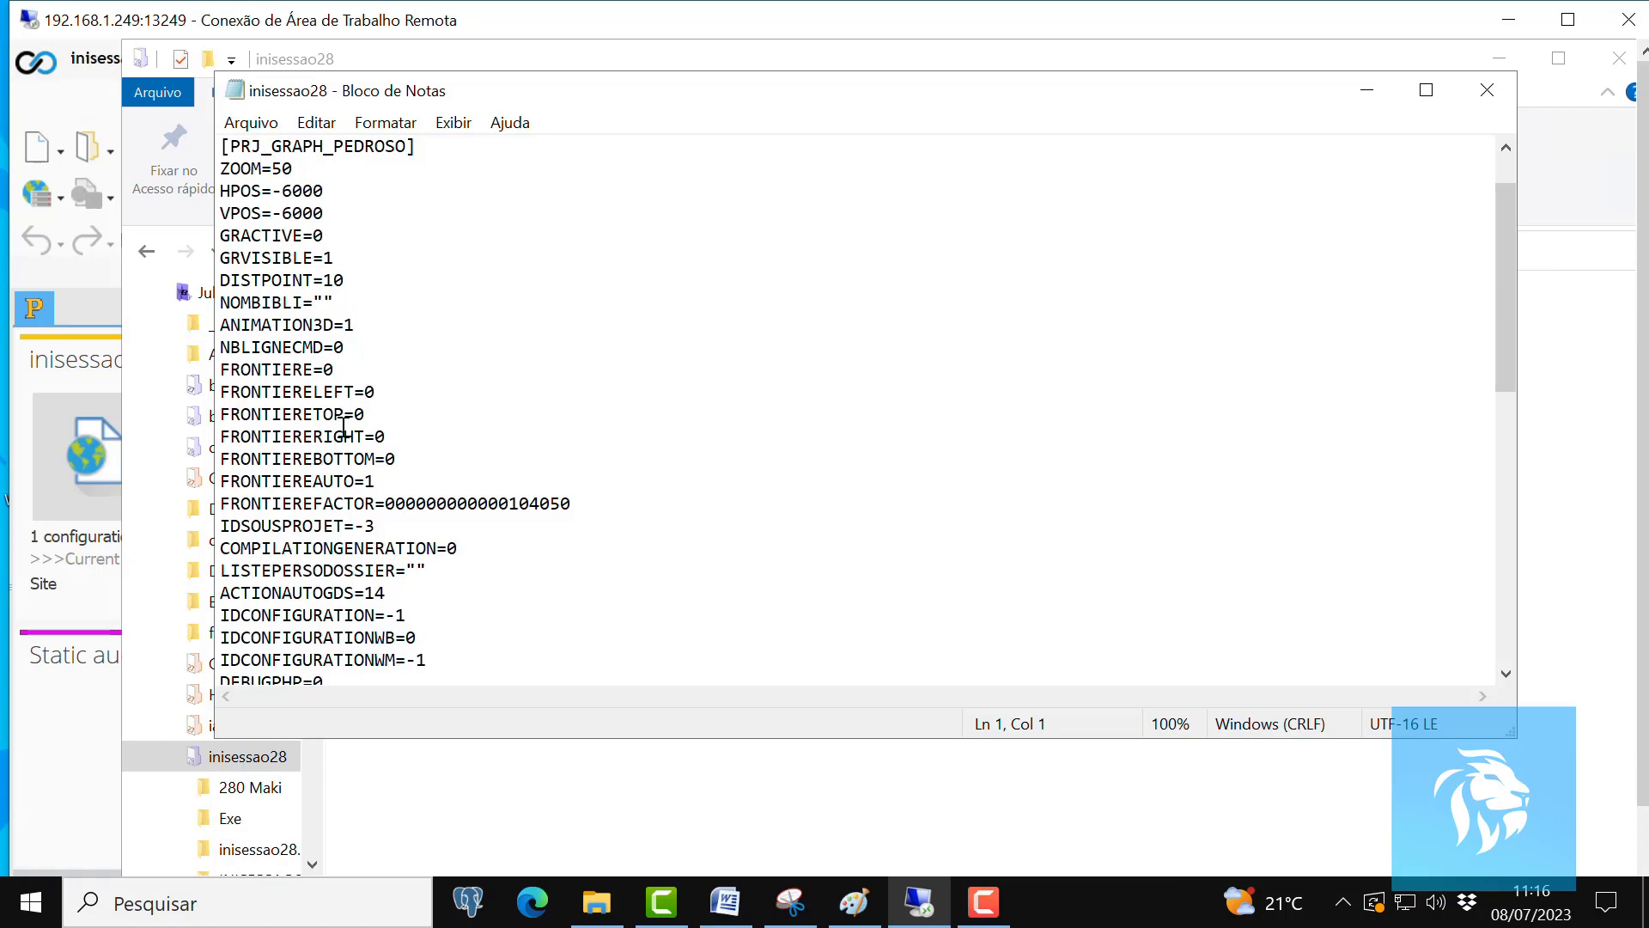
Read through all the settings of the inisessao28 environment file down to its last section, and close the file.
scroll(503, 393, "down", 8)
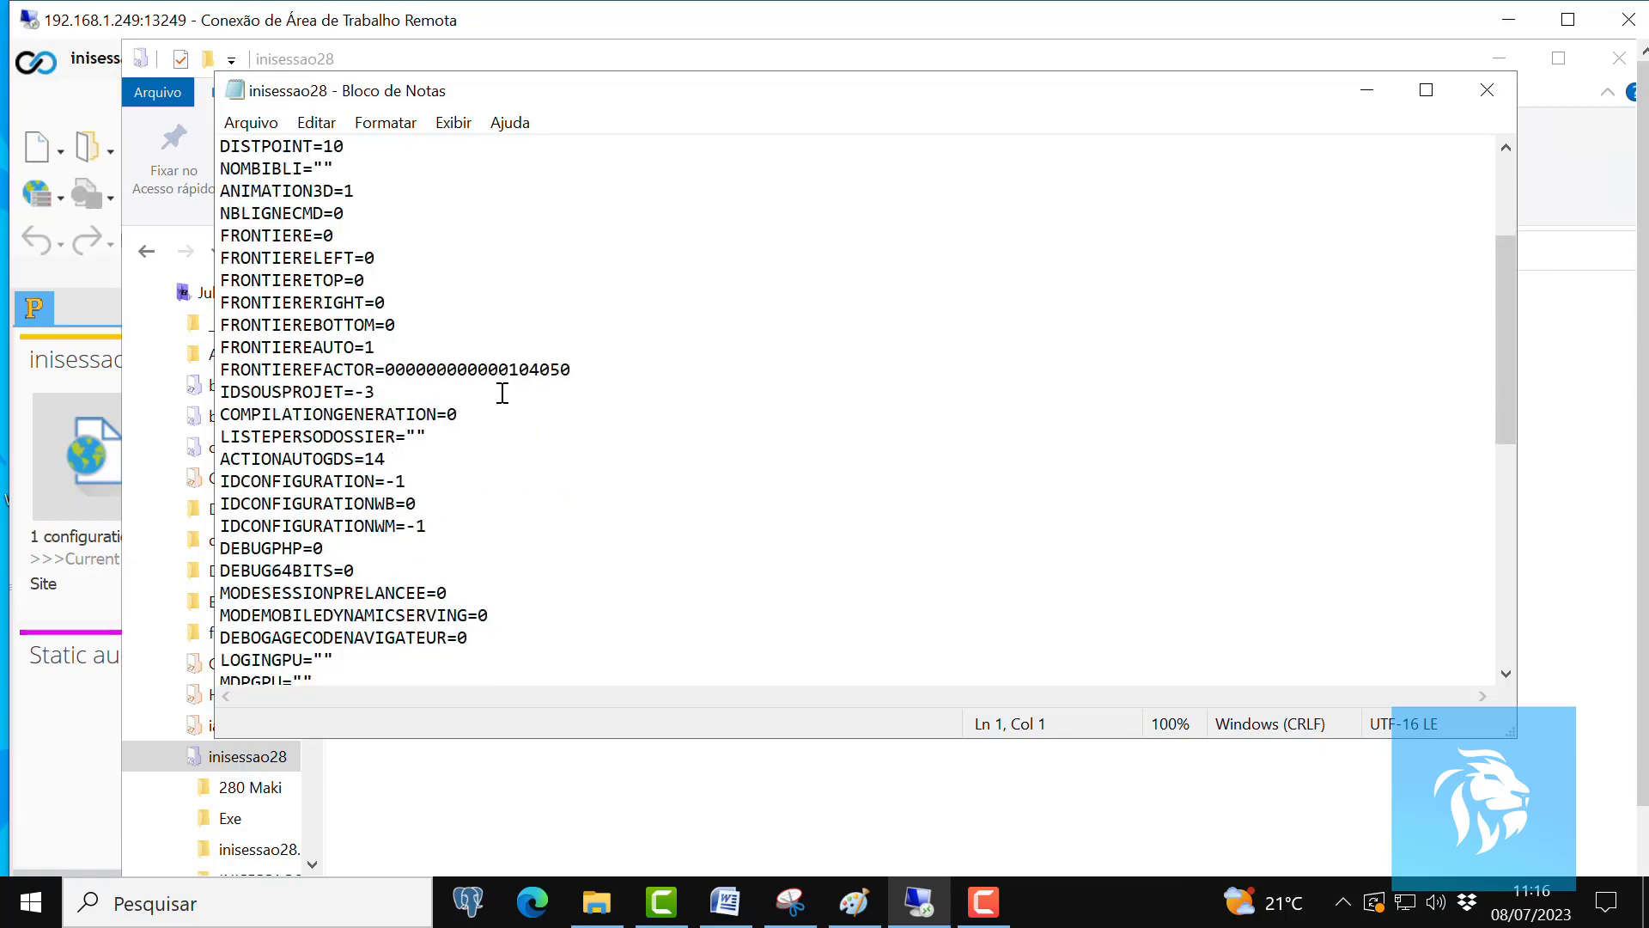
scroll(502, 393, "down", 3)
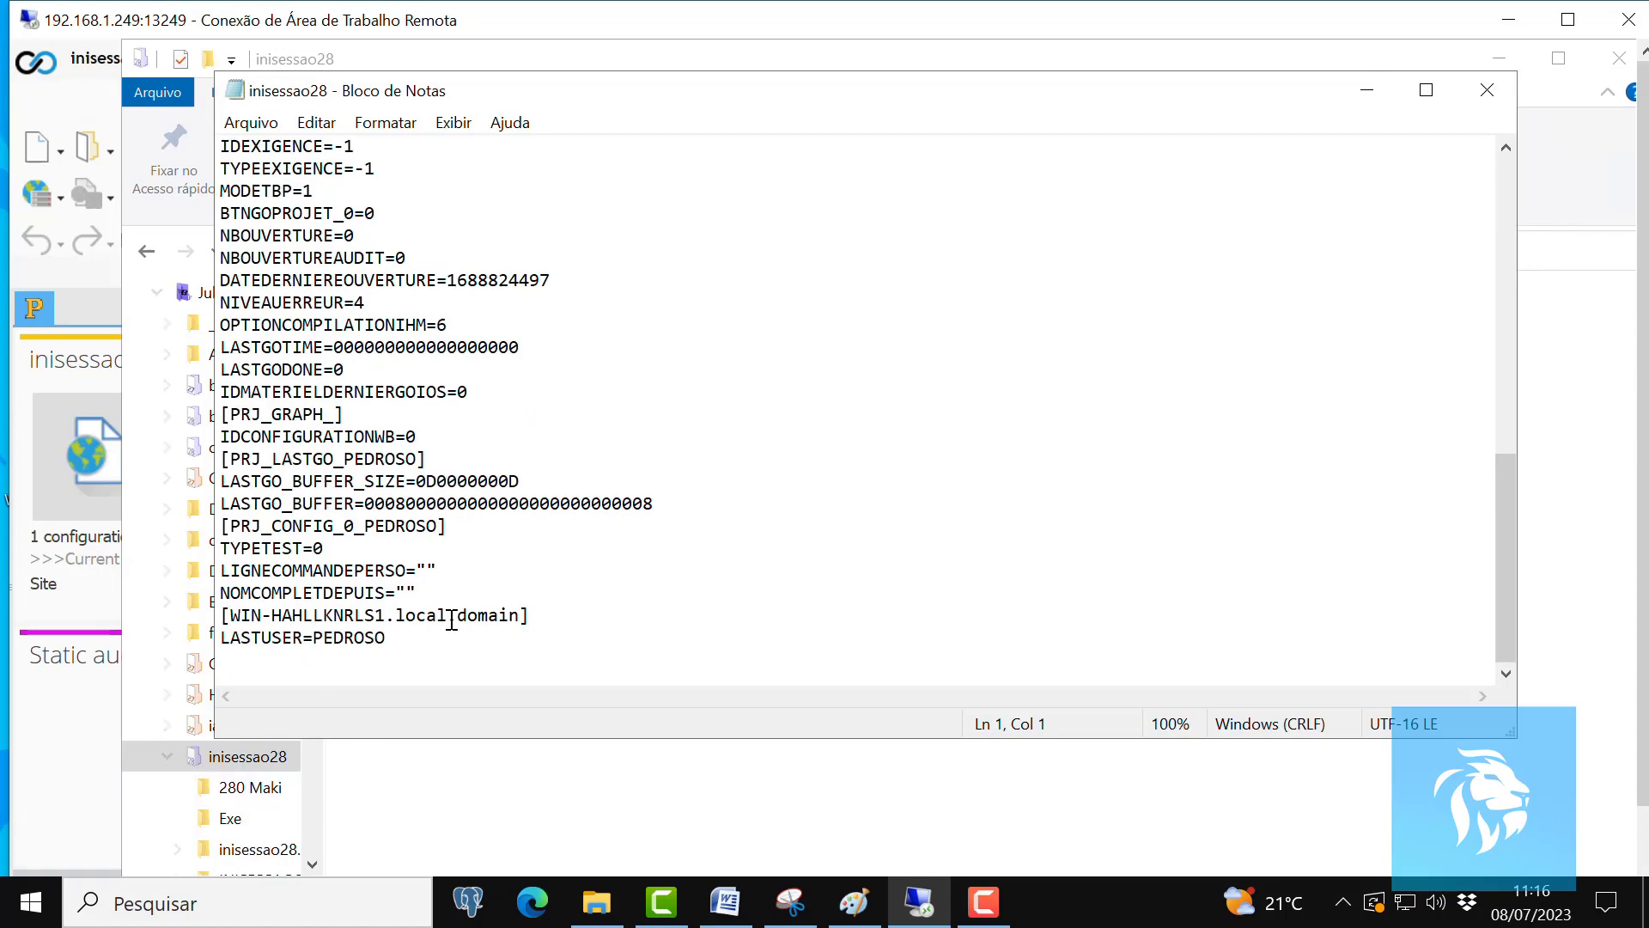
scroll(682, 524, "up", 11)
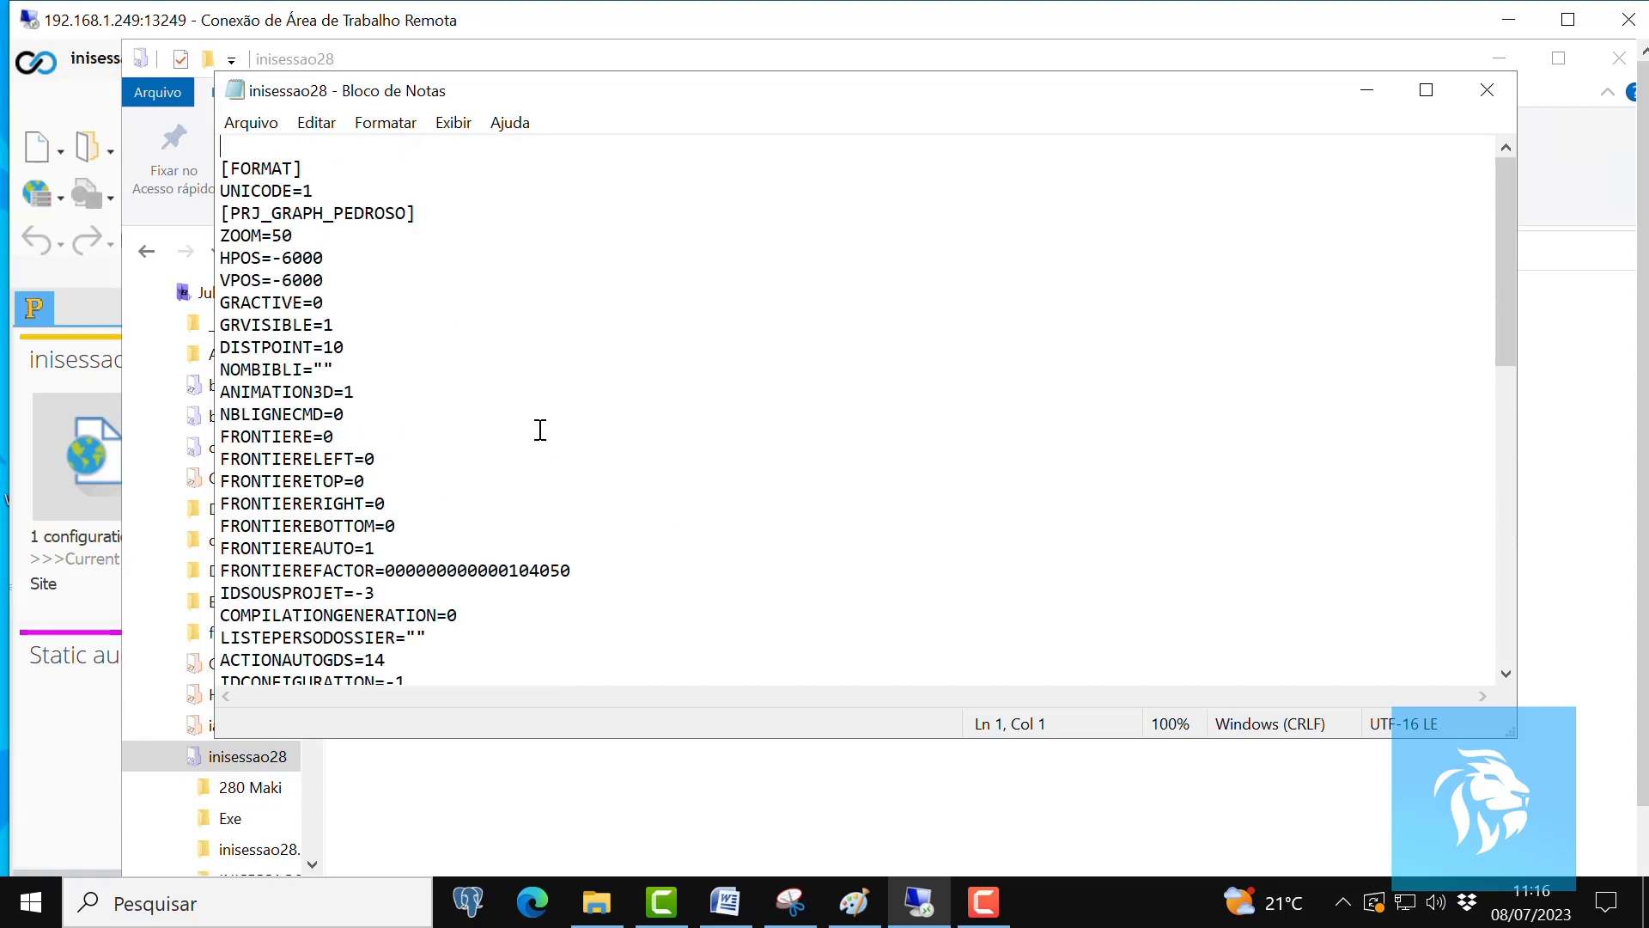
scroll(539, 429, "down", 3)
scroll(539, 429, "down", 3)
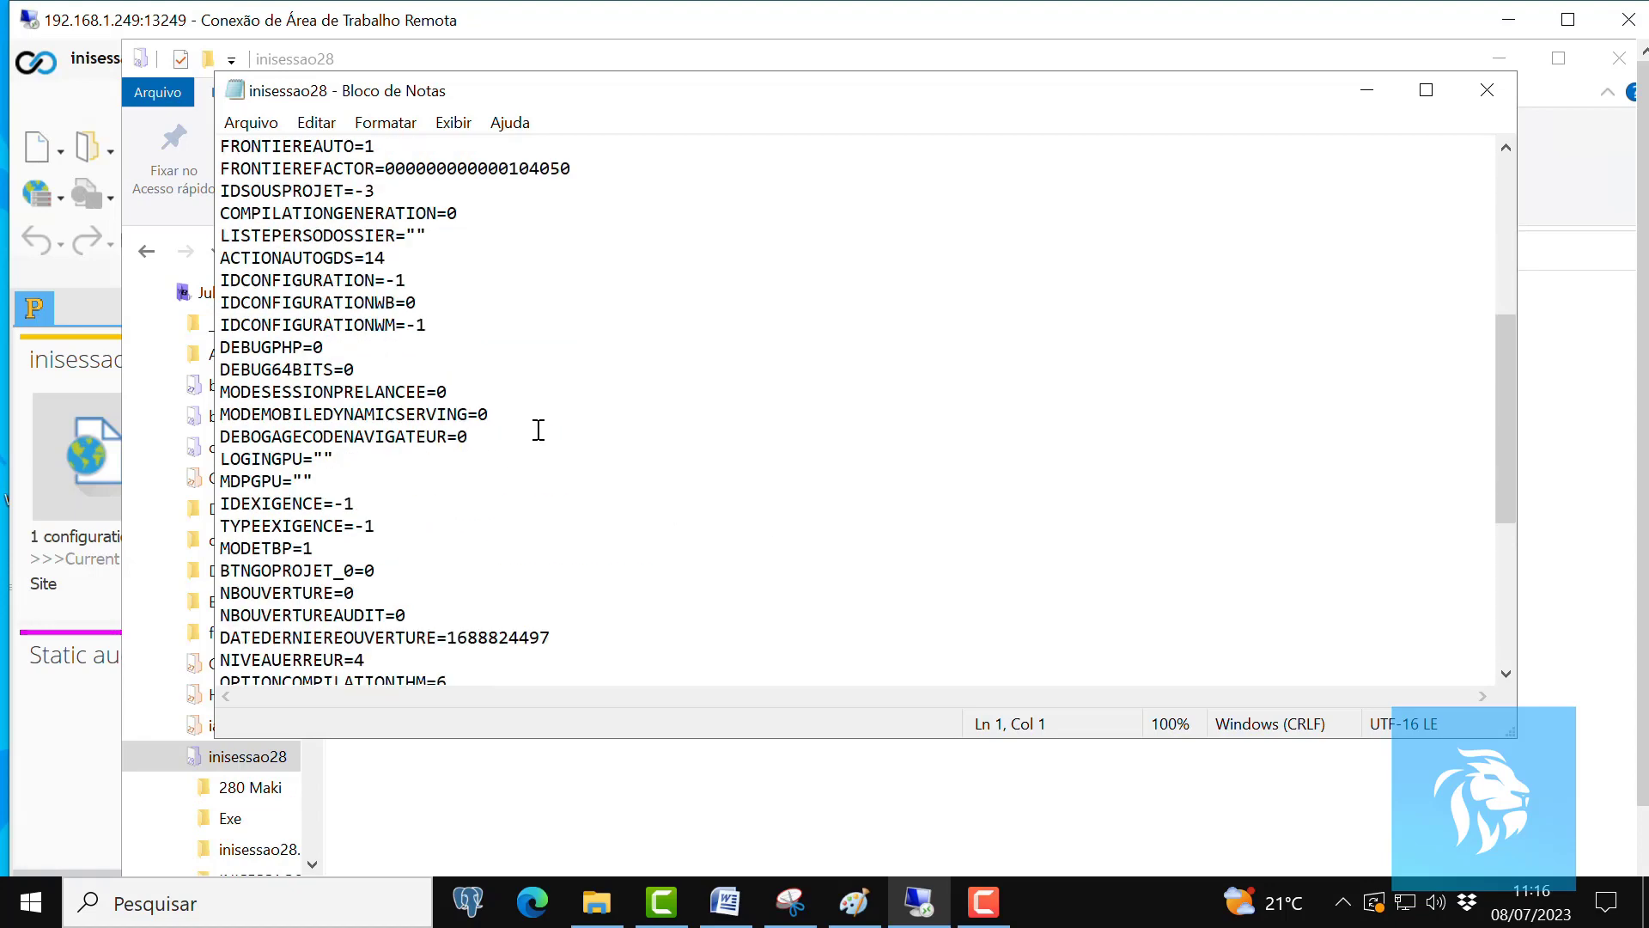
scroll(539, 430, "down", 5)
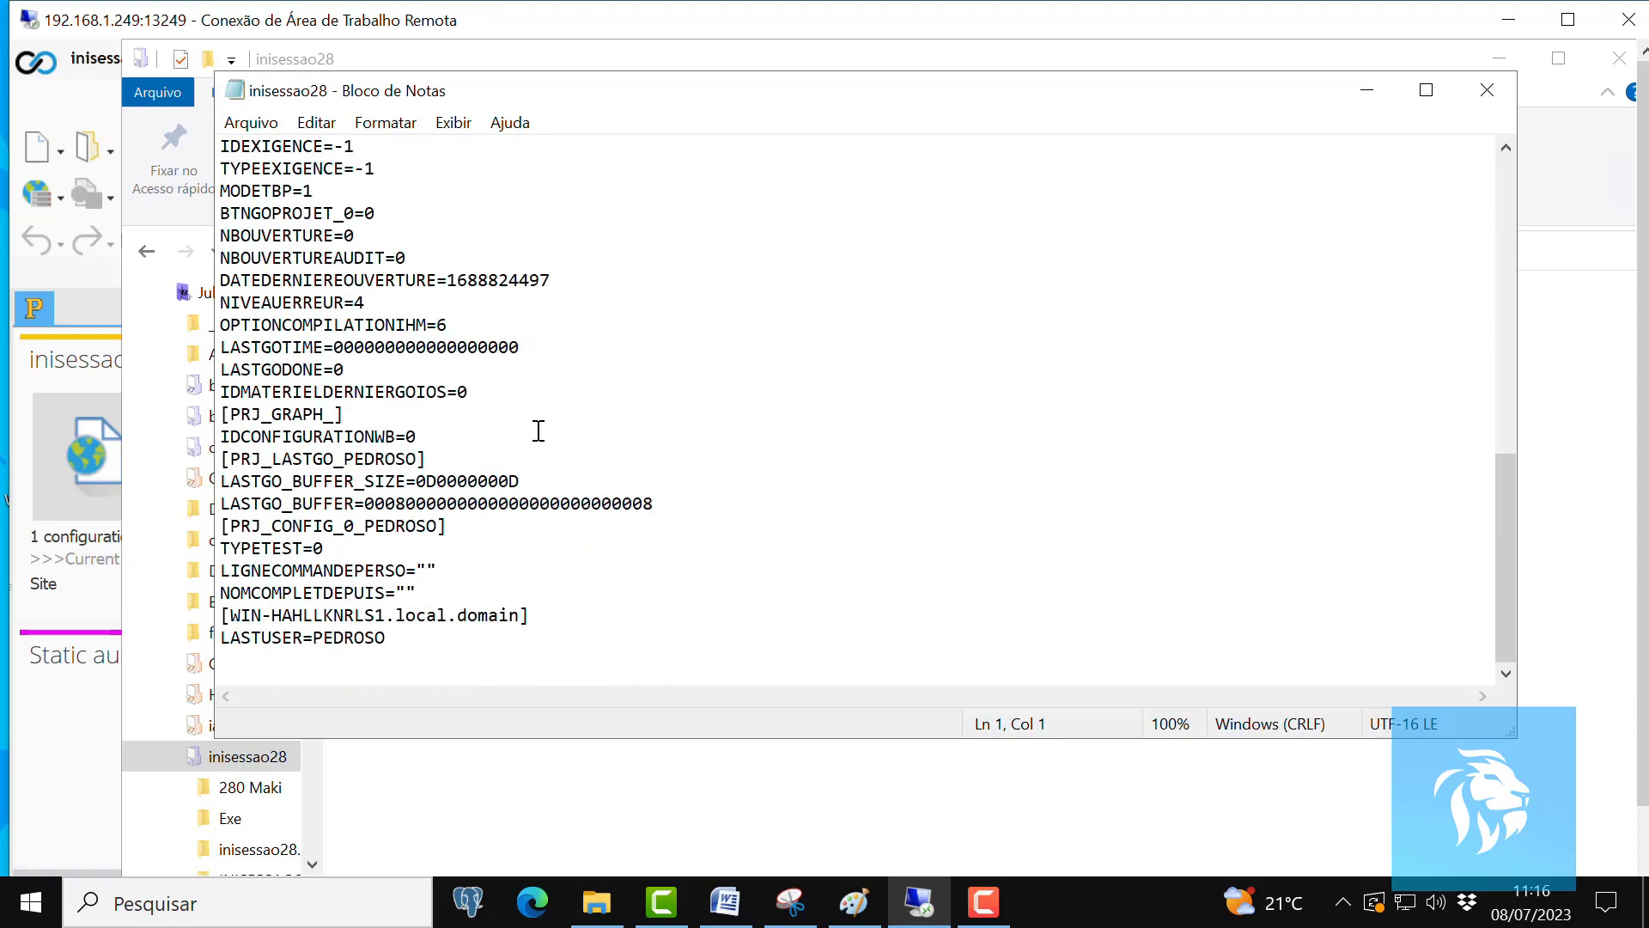
left_click(1488, 92)
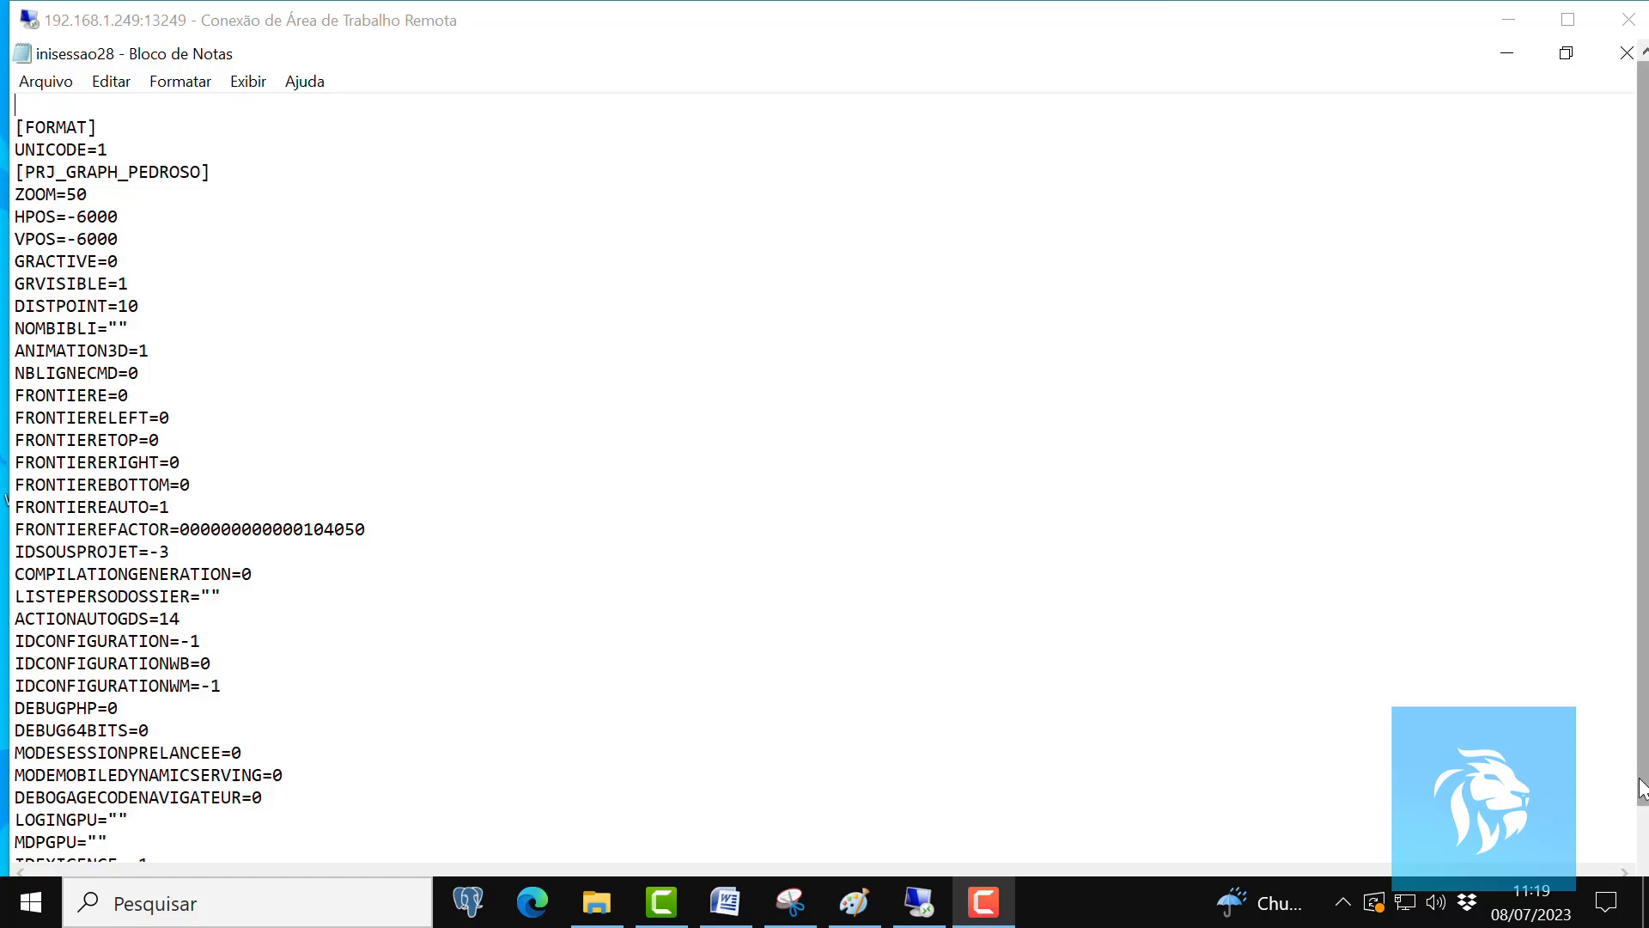
left_click(1638, 837)
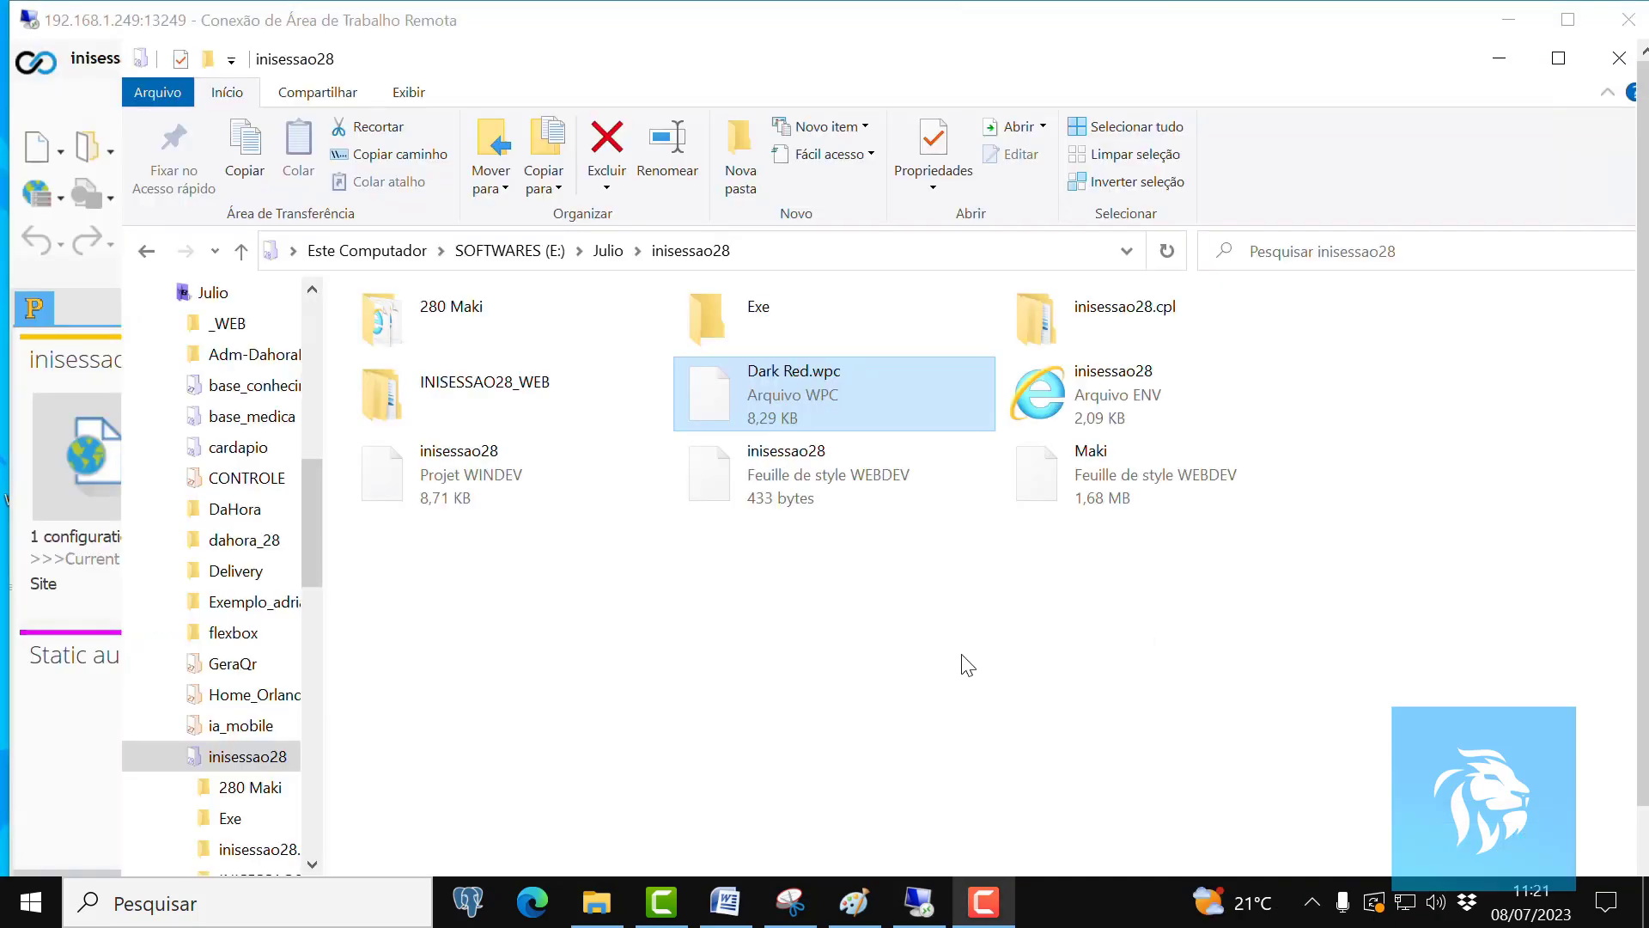
Open Dark Red.wpc with Bloco de Notas, keeping it as the app always used for .wpc files, and maximize the window.
double_click(807, 399)
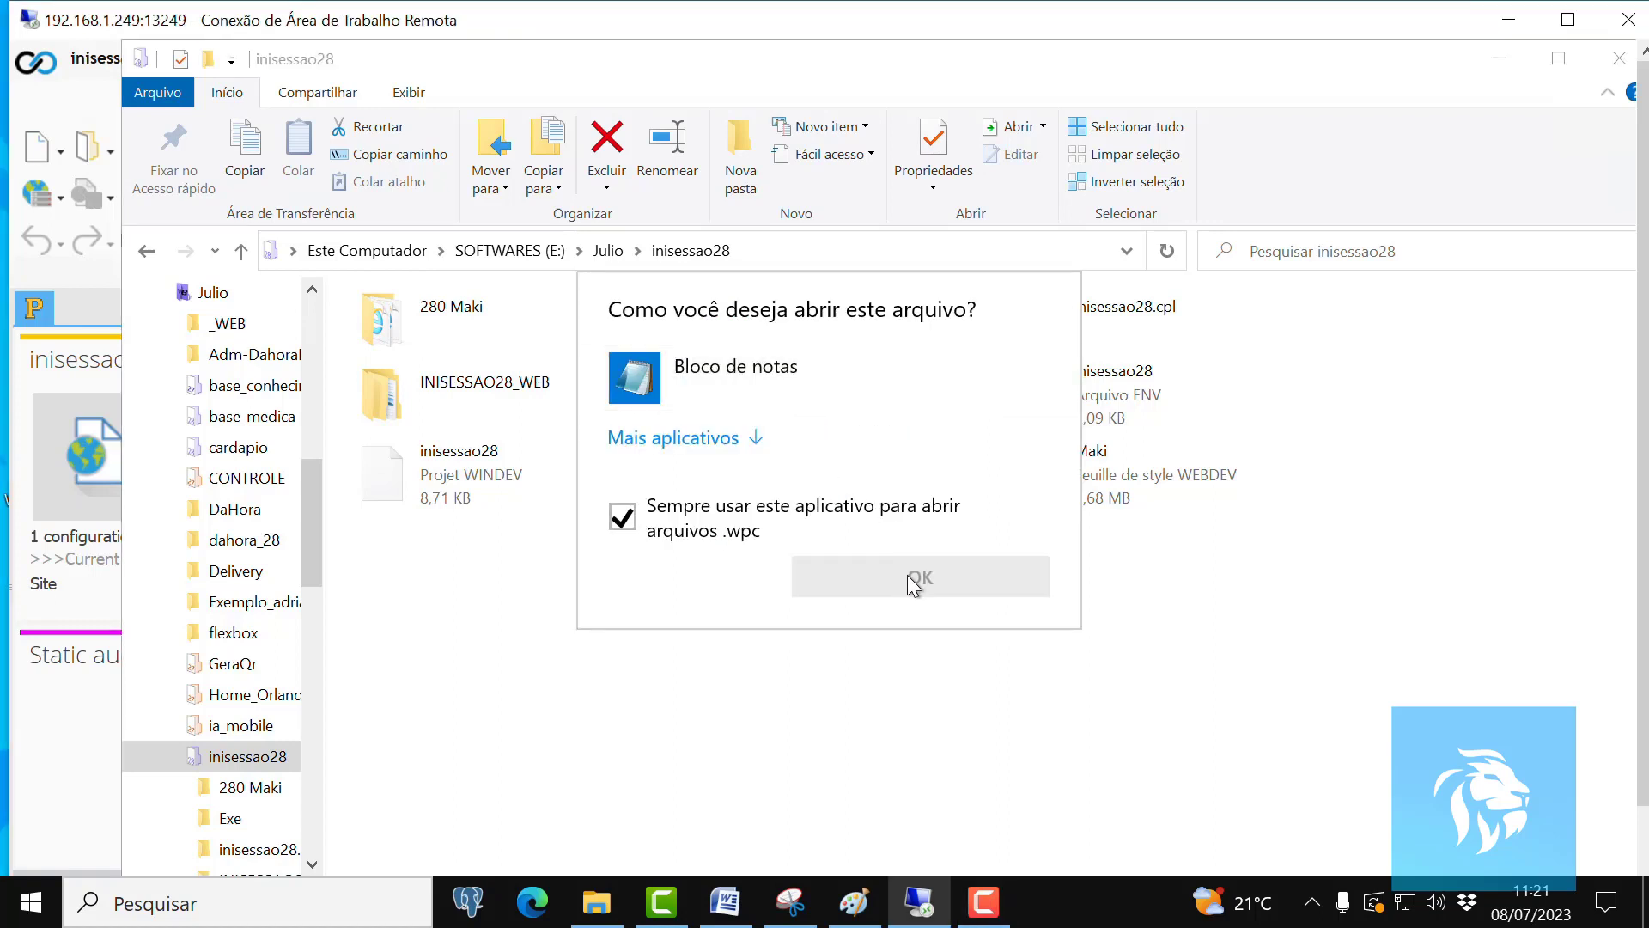
left_click(703, 361)
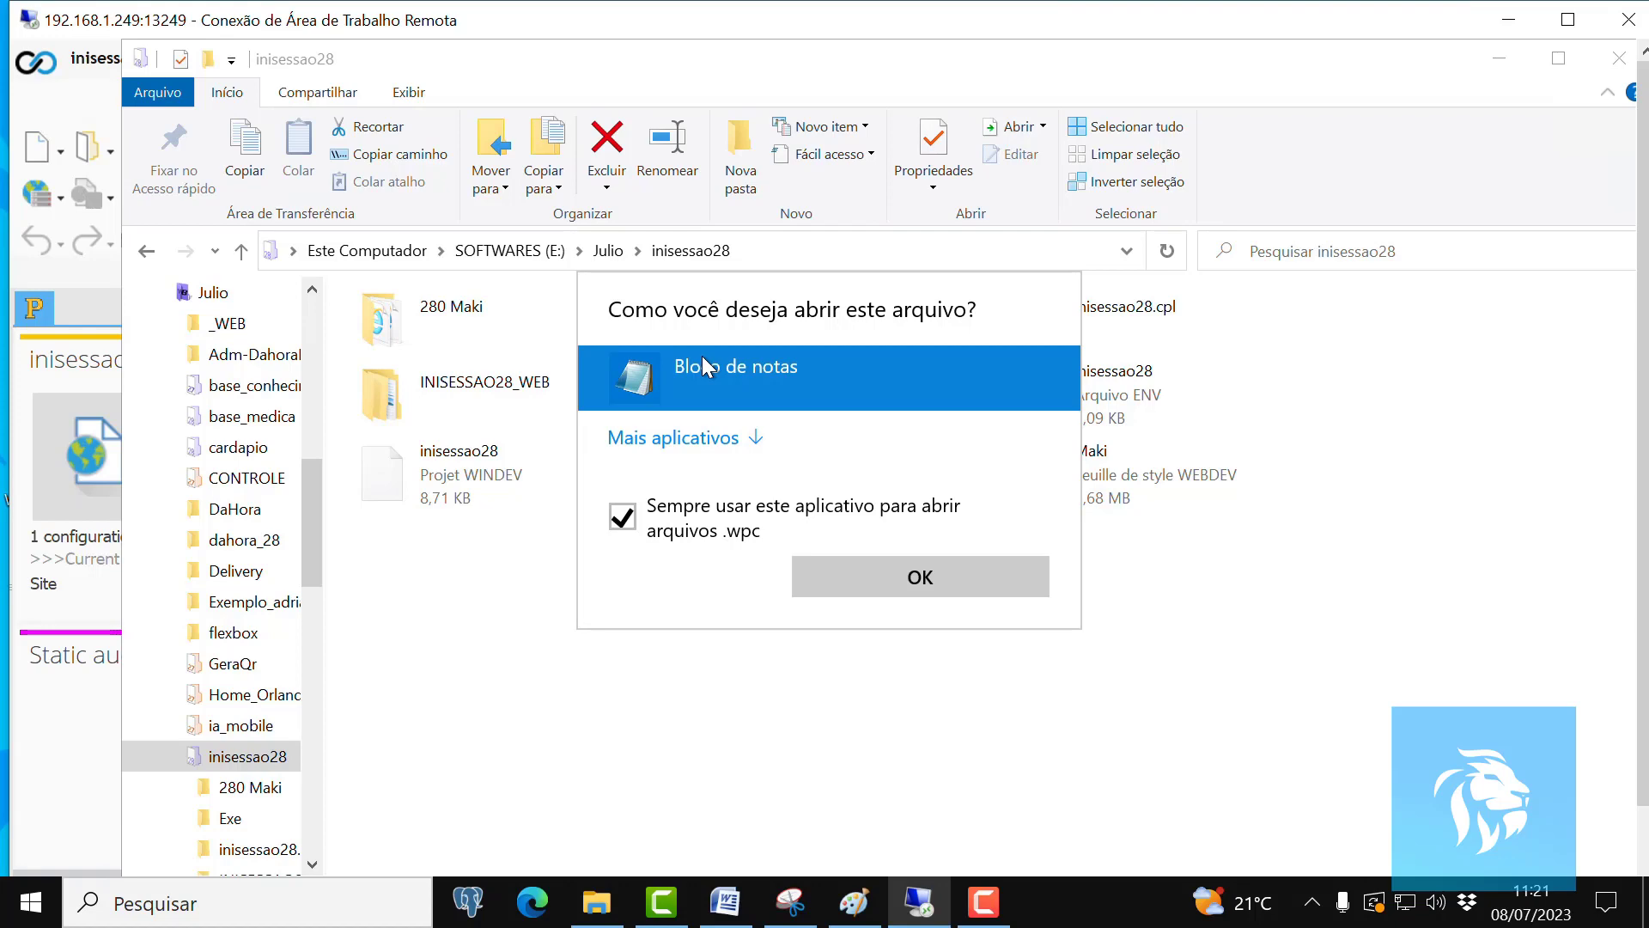
left_click(914, 567)
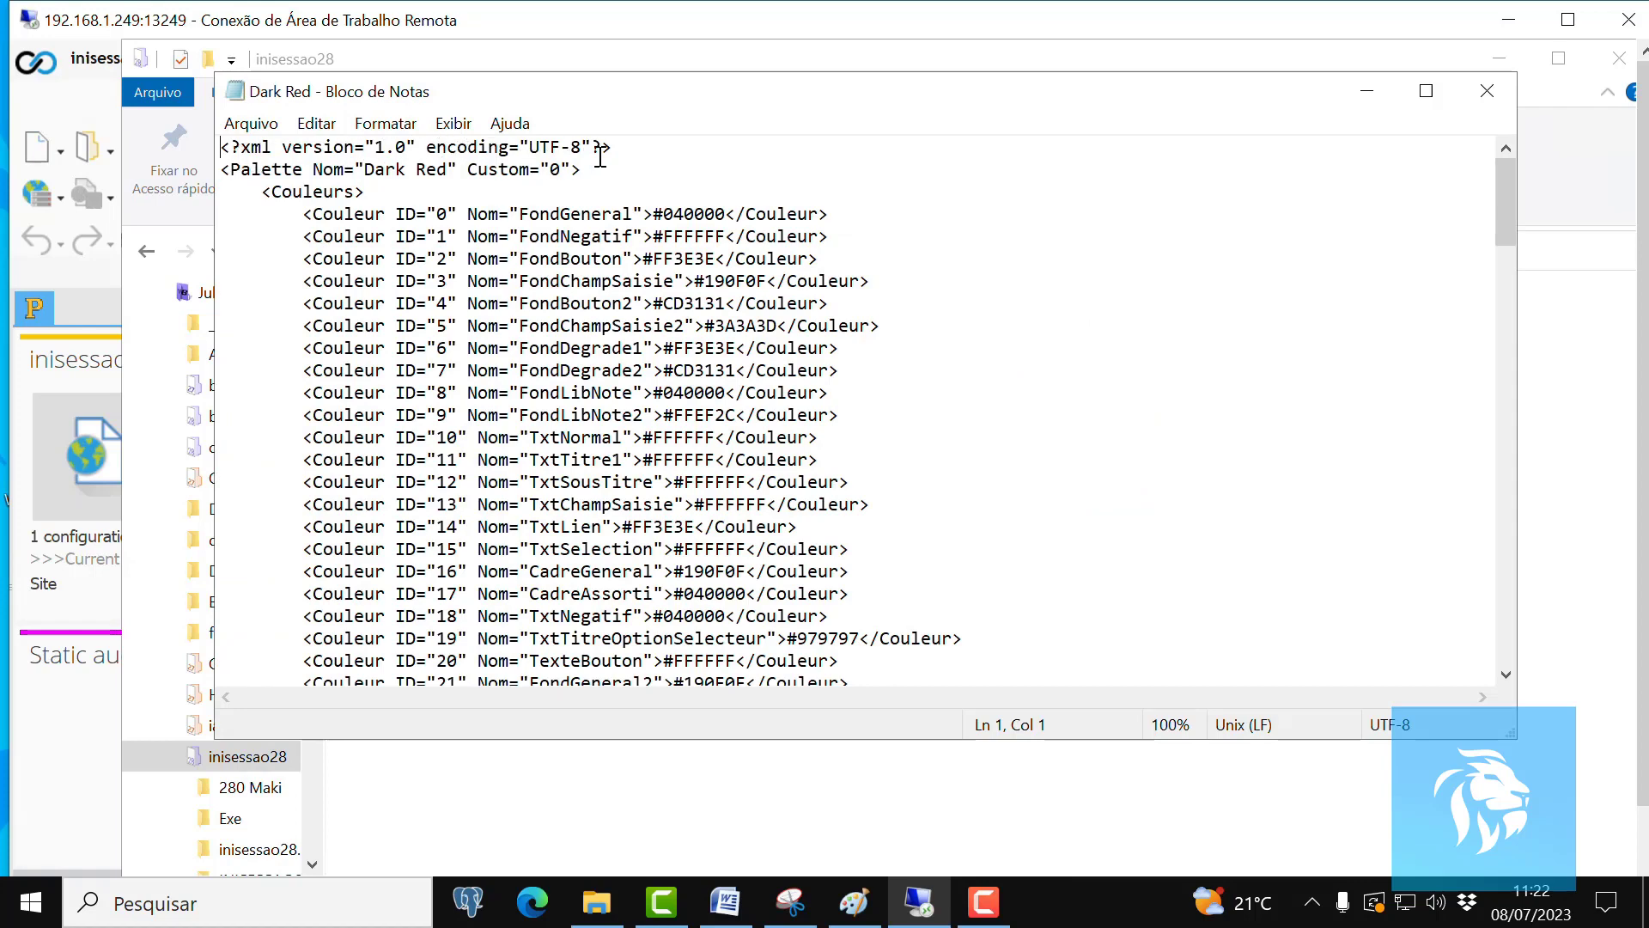
left_click(1426, 90)
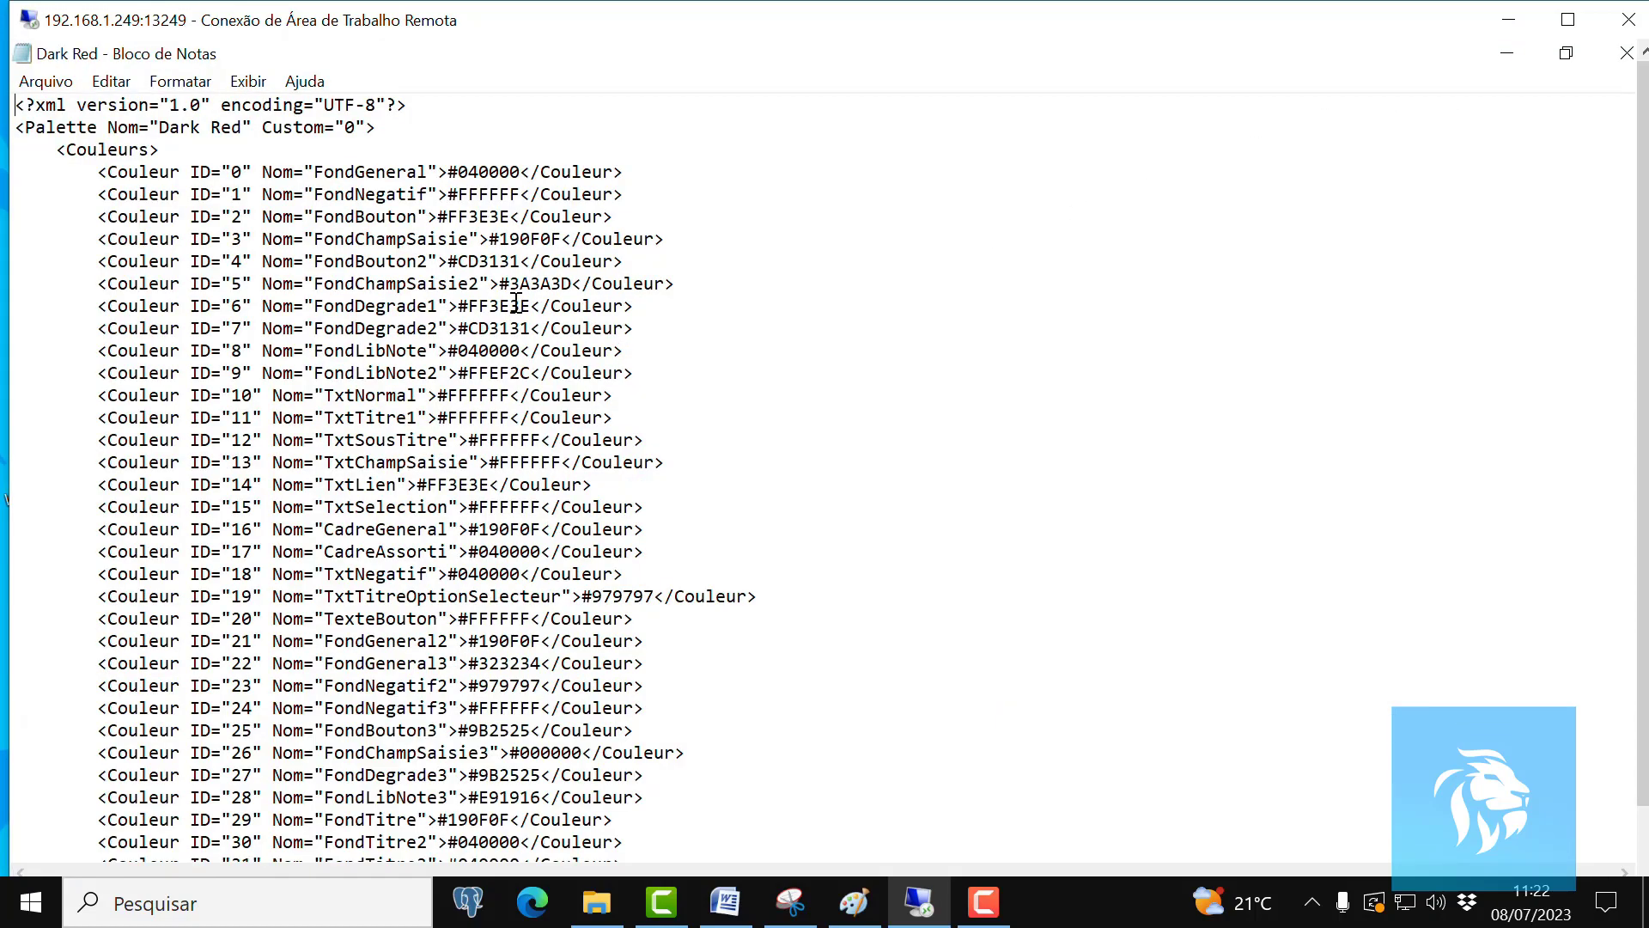
Examine the colour definitions of the Dark Red palette through to the end of the file.
scroll(482, 274, "down", 8)
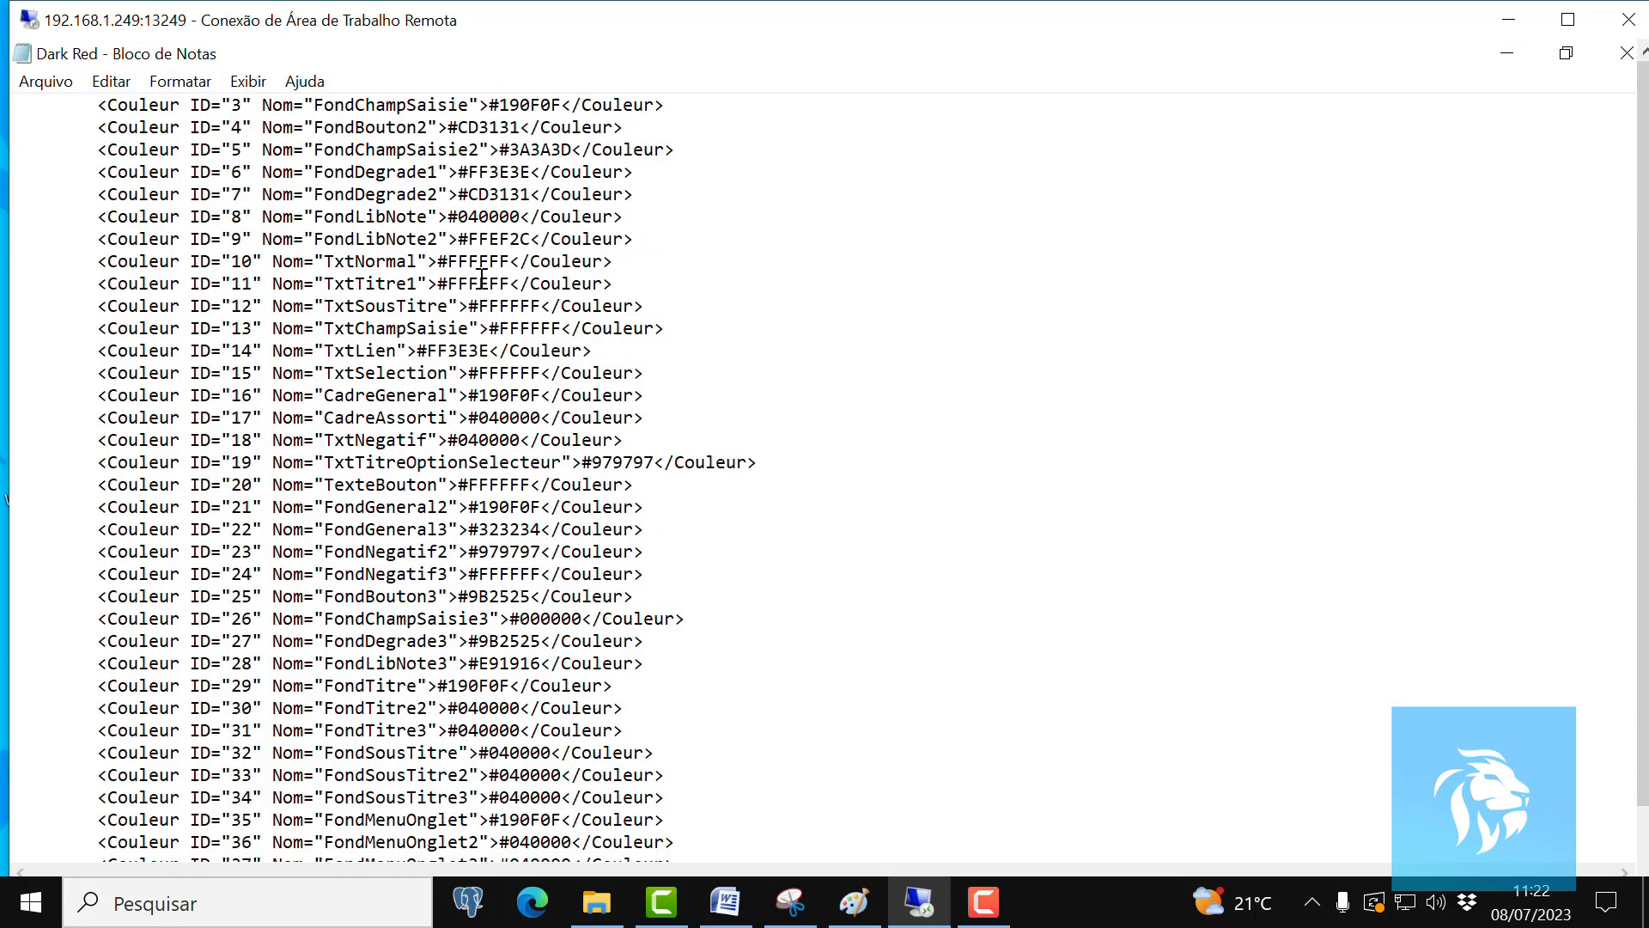
scroll(482, 282, "down", 8)
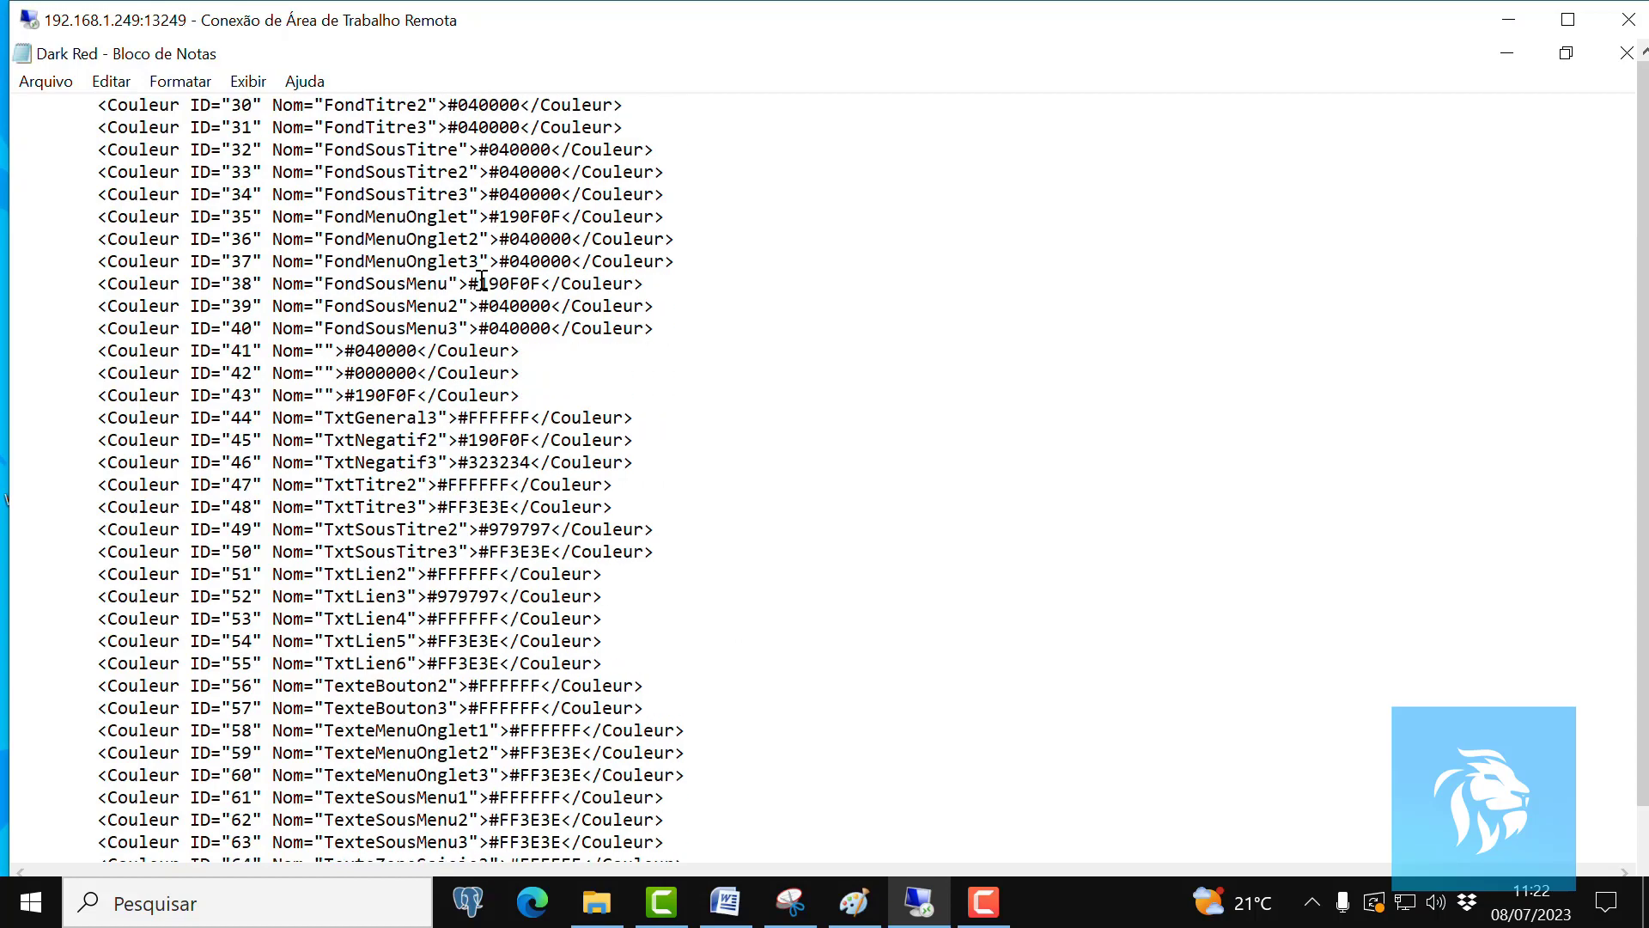
scroll(482, 282, "down", 11)
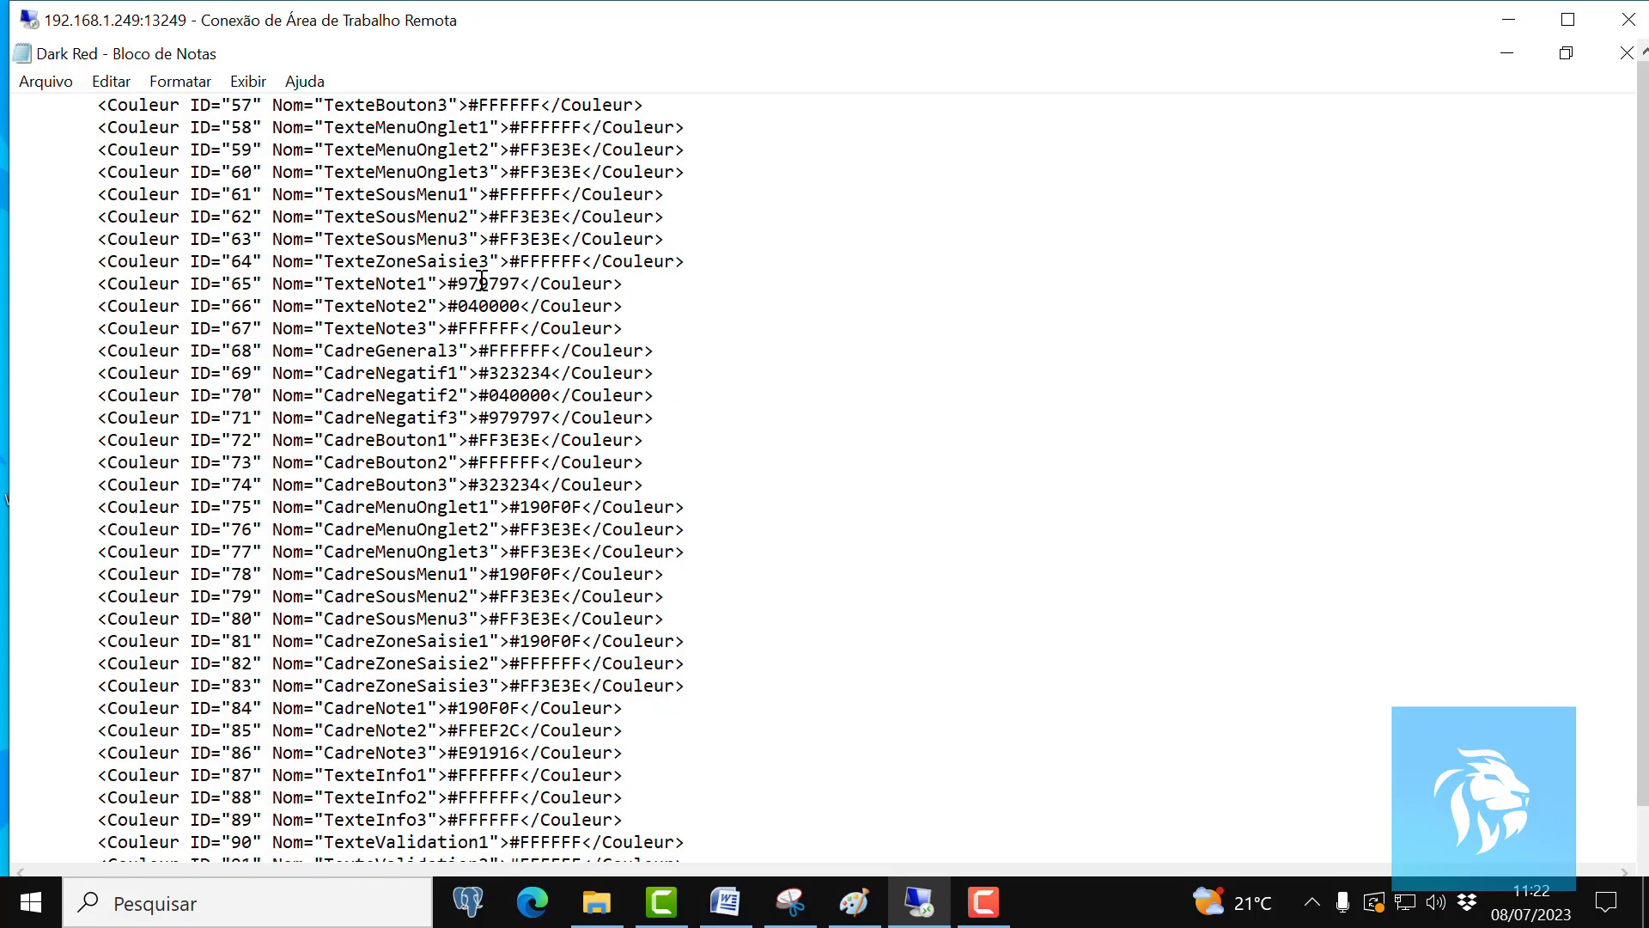
scroll(482, 282, "down", 8)
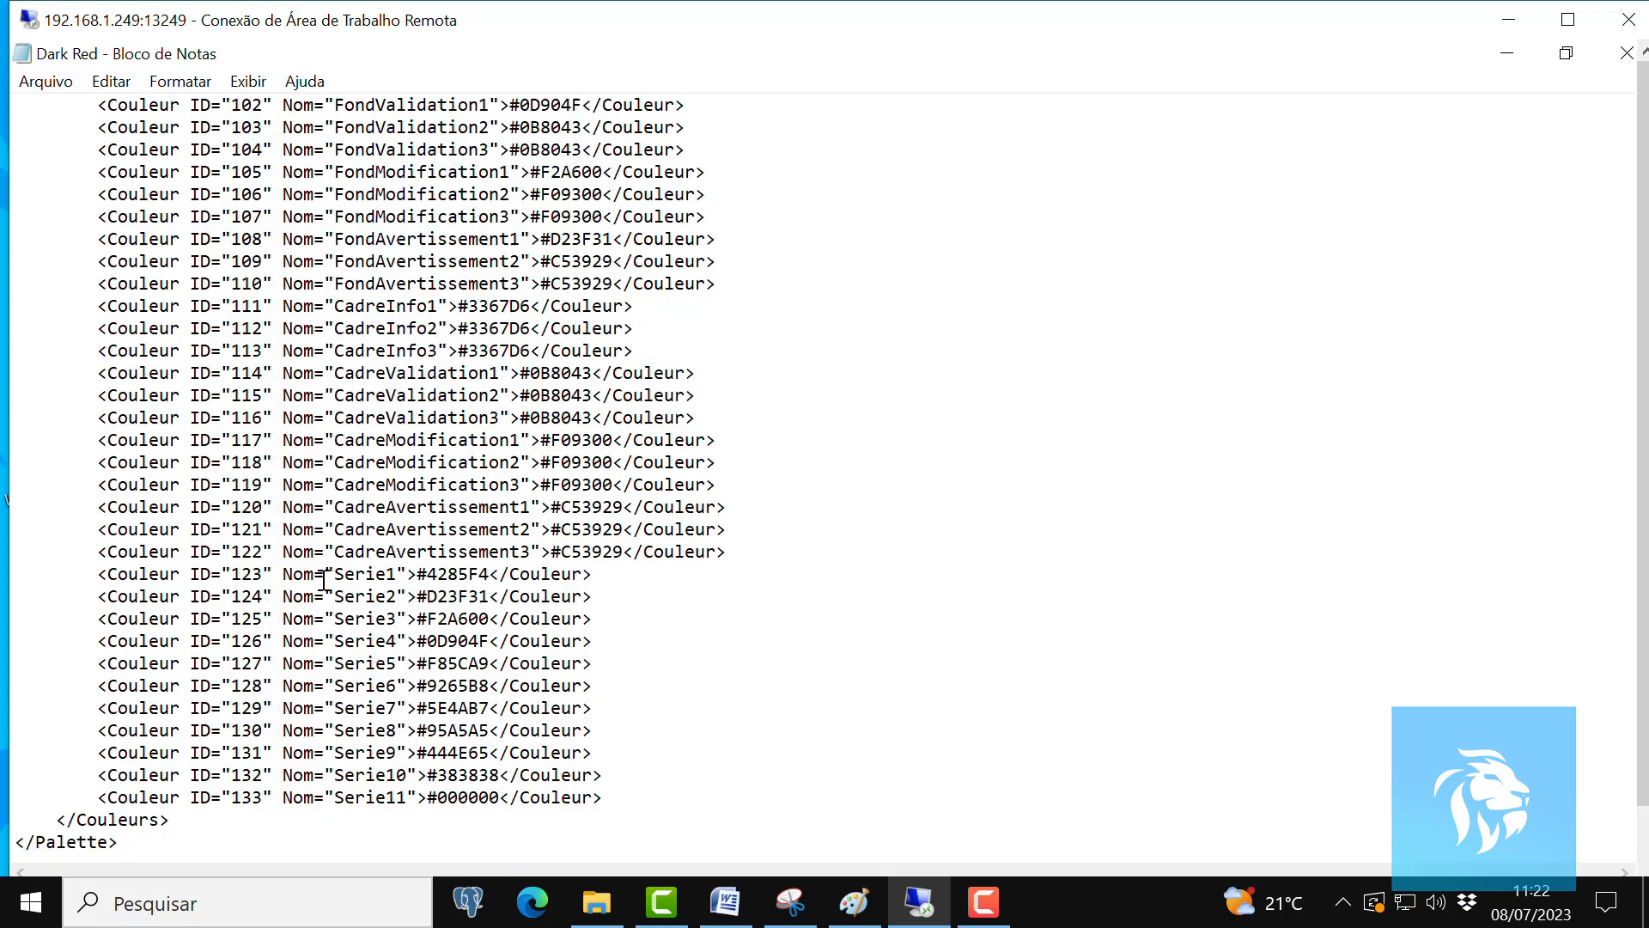
scroll(299, 531, "up", 10)
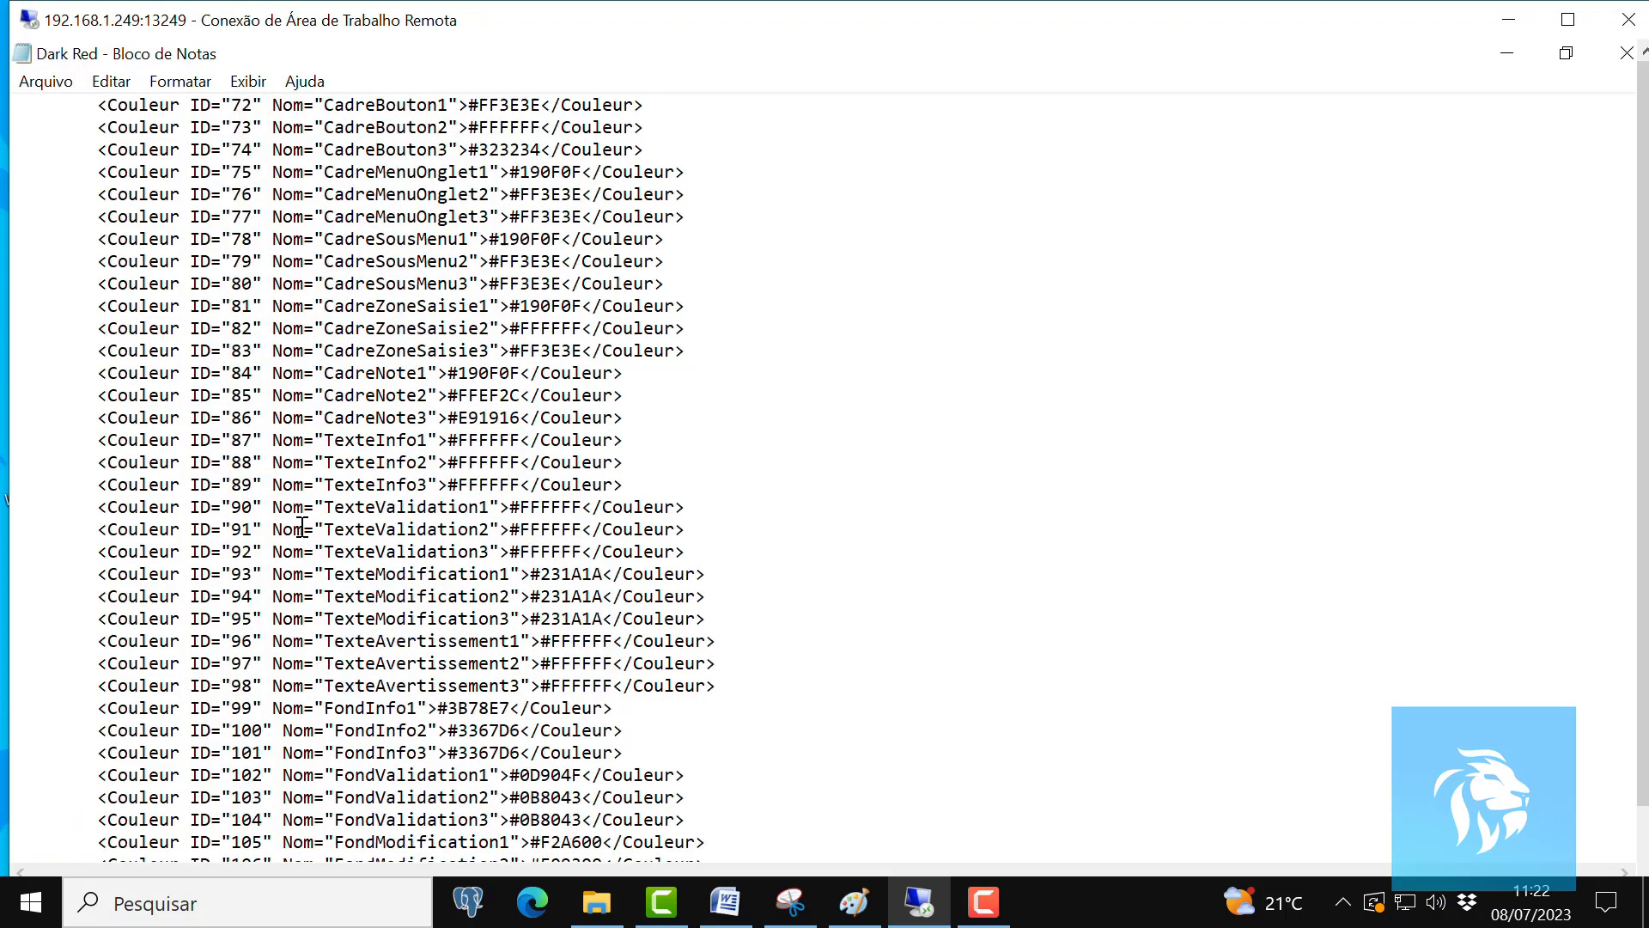
Review the Dark Red palette's colour definitions back up to the start of the file, and close the file.
scroll(300, 528, "up", 17)
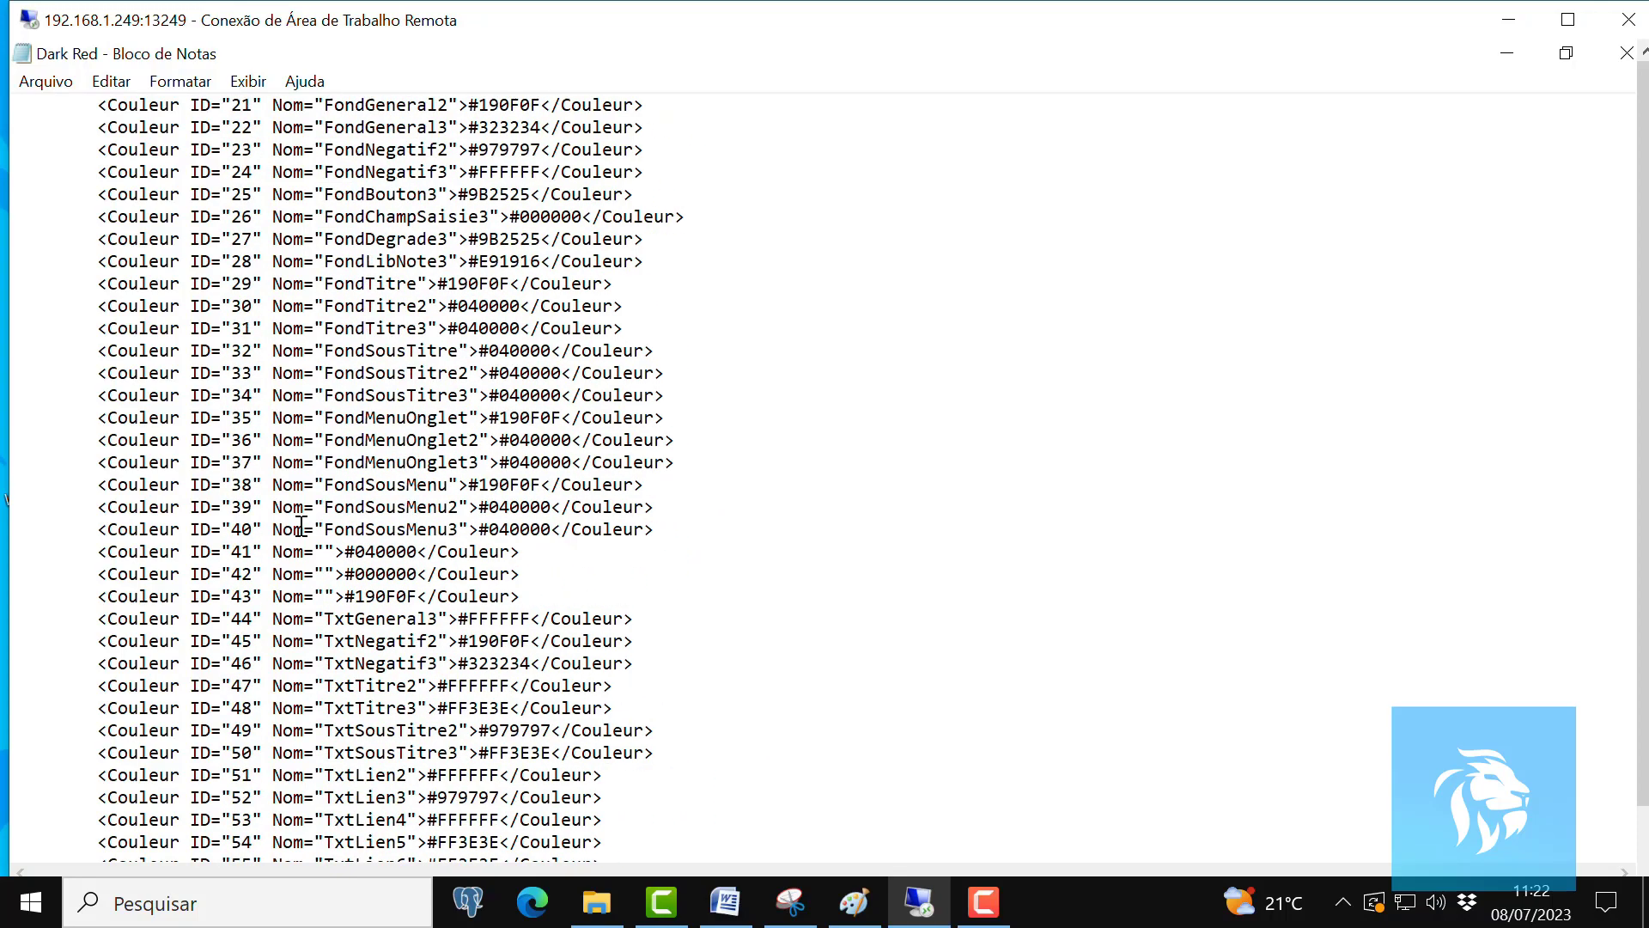
scroll(301, 528, "up", 8)
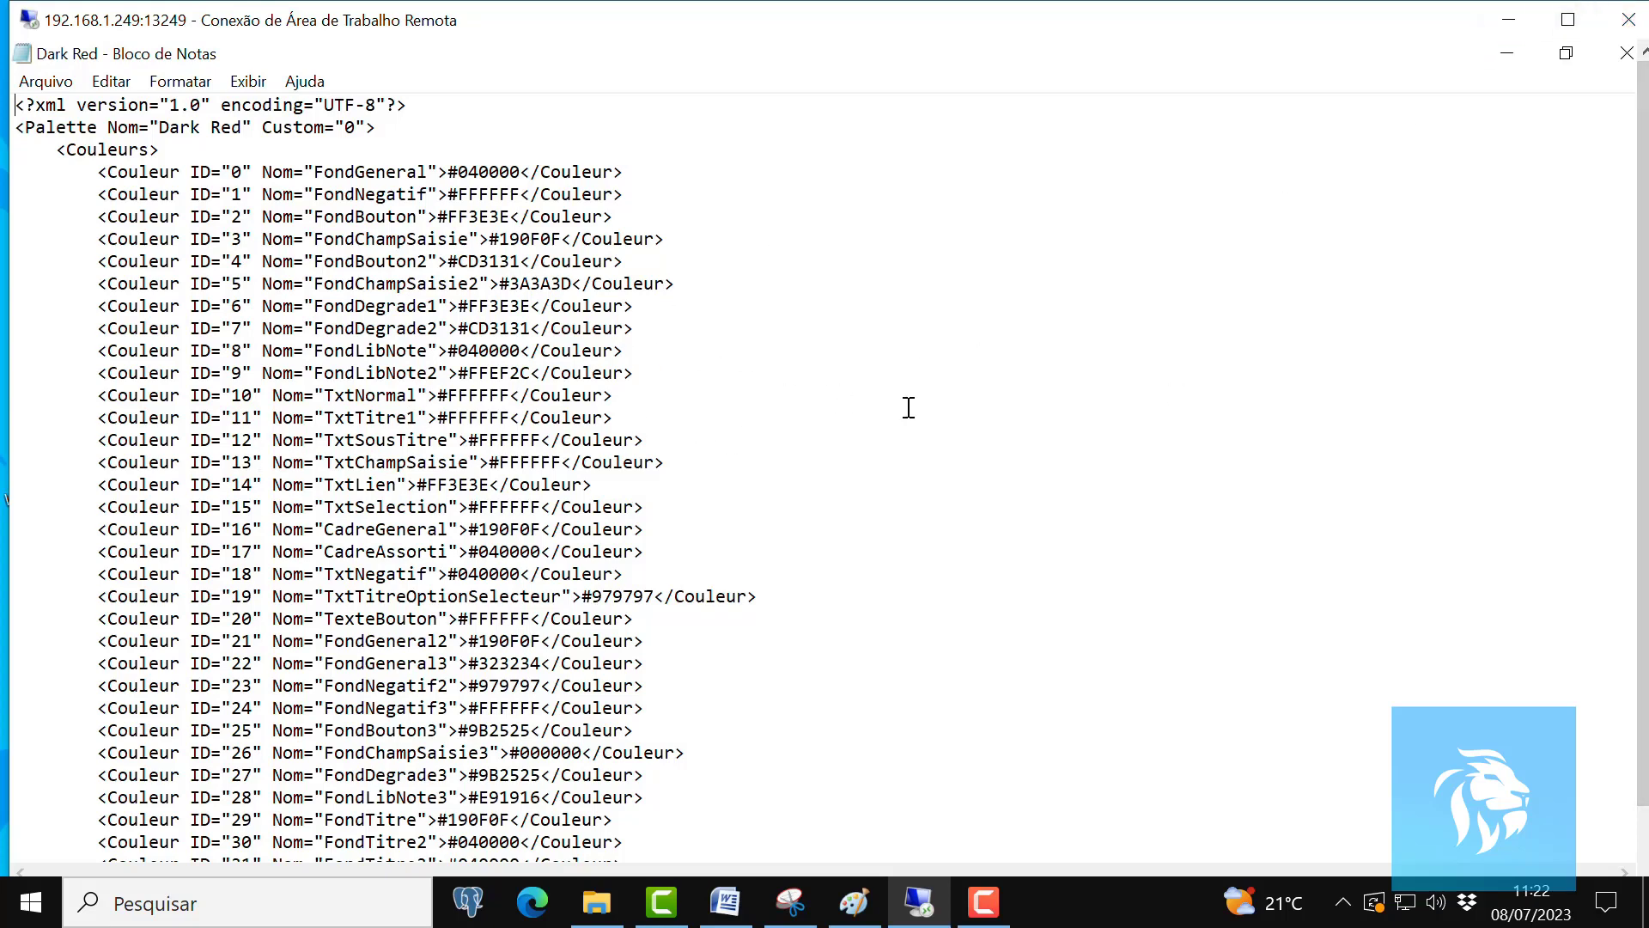
left_click(1609, 53)
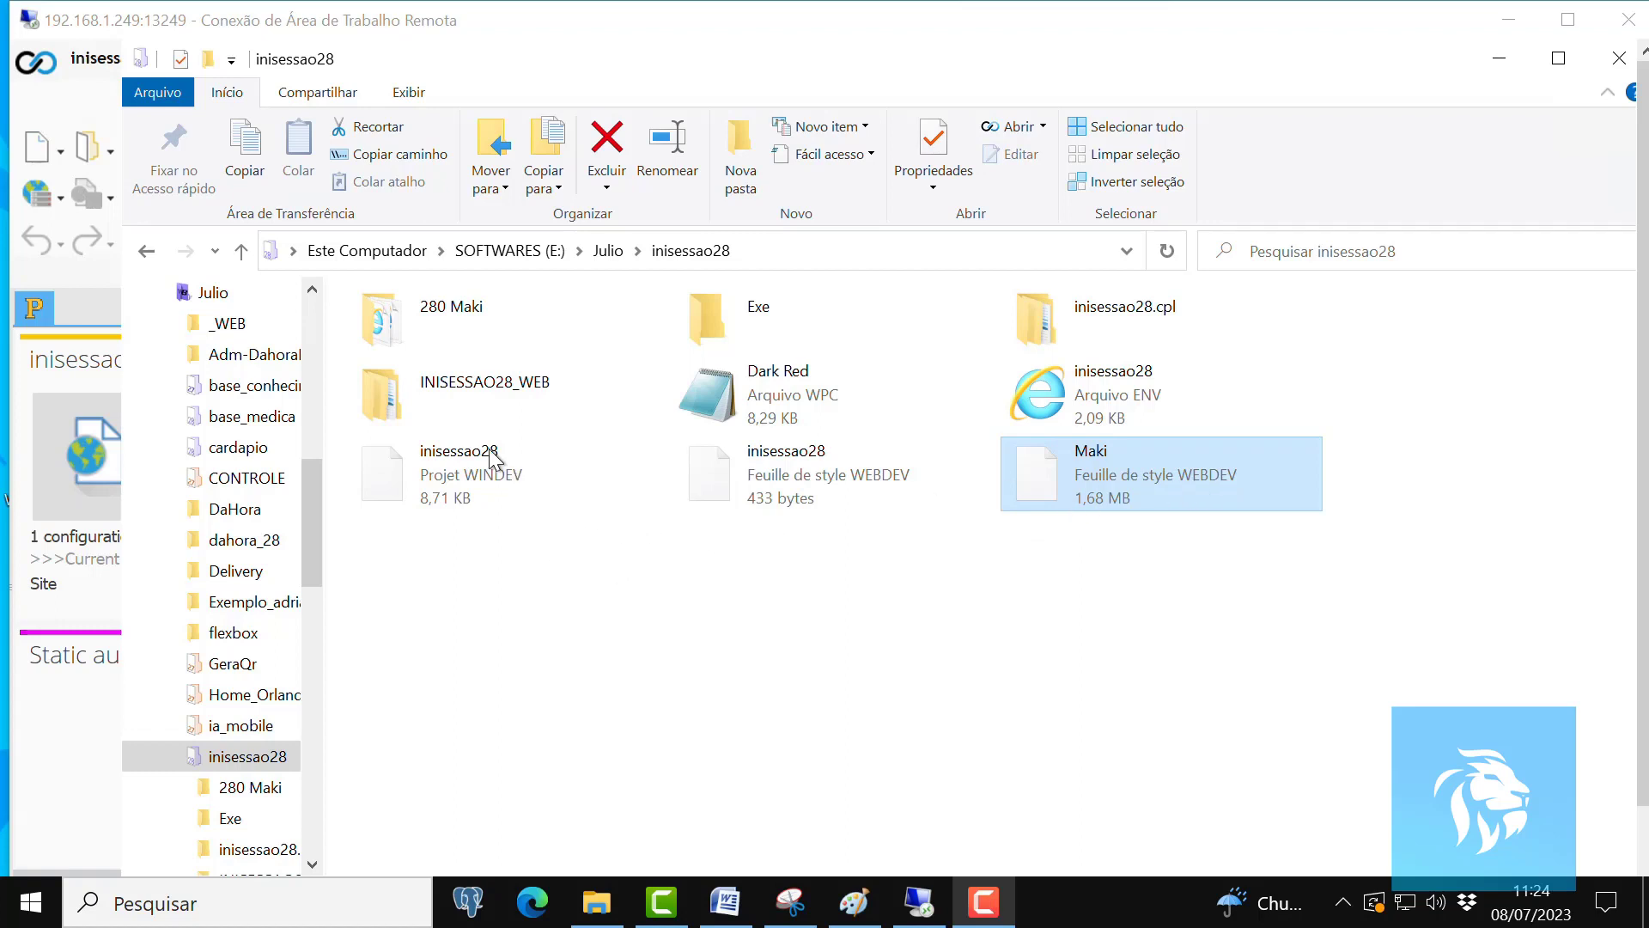
Open the INISESSAO28_WEB folder of the project and go into its res subfolder.
double_click(447, 388)
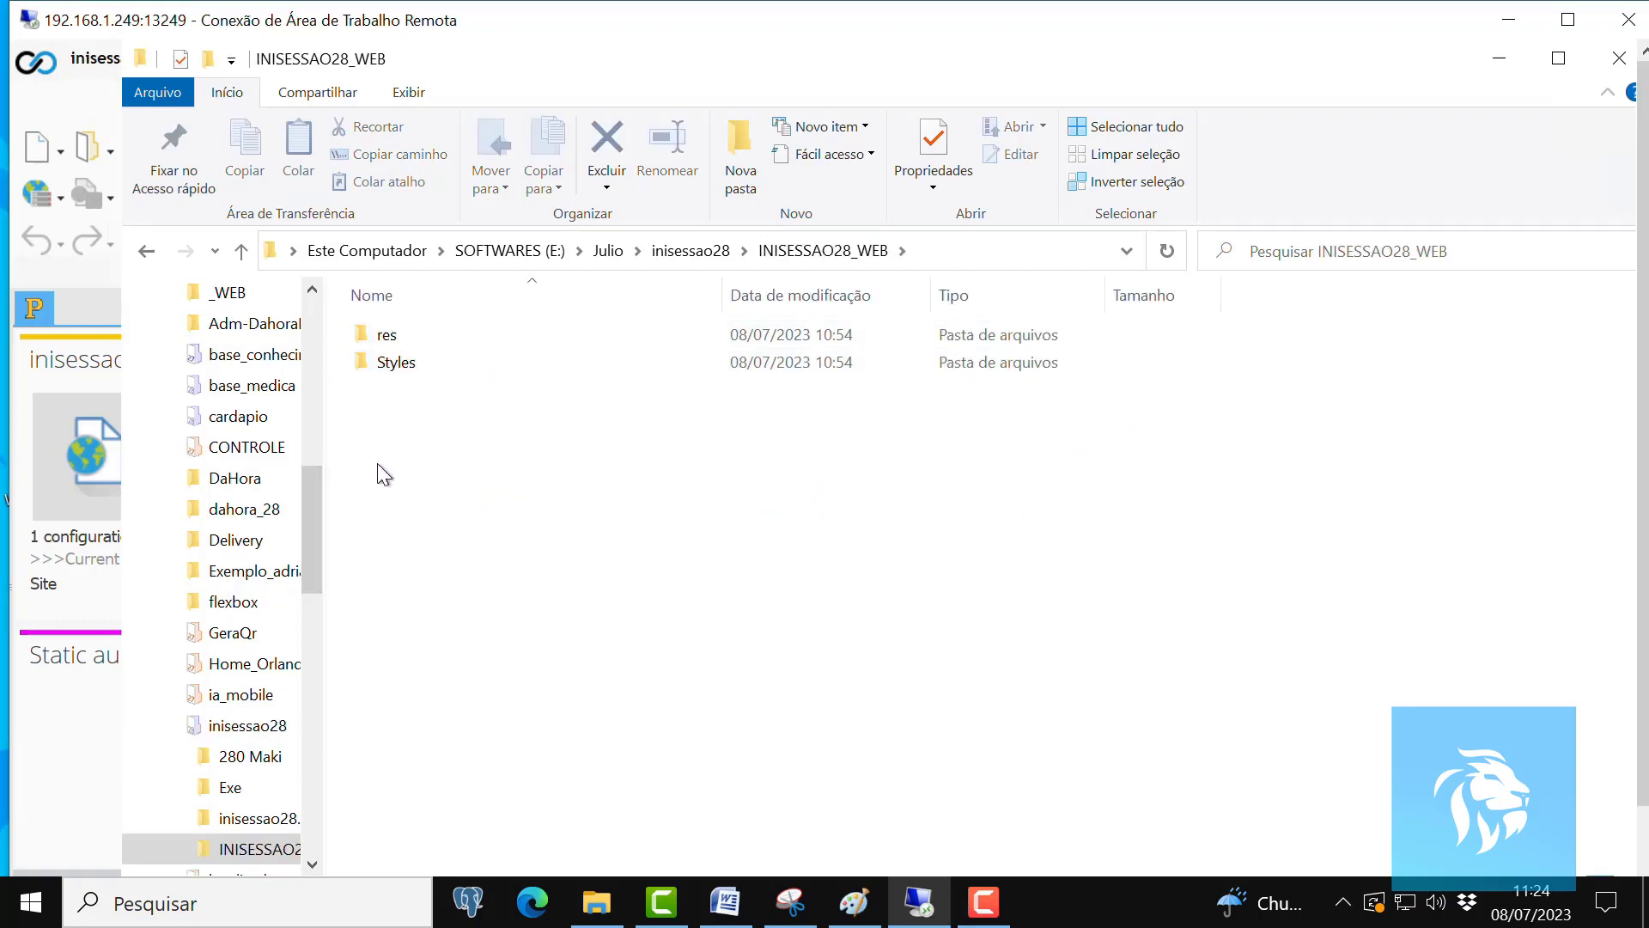
right_click(388, 410)
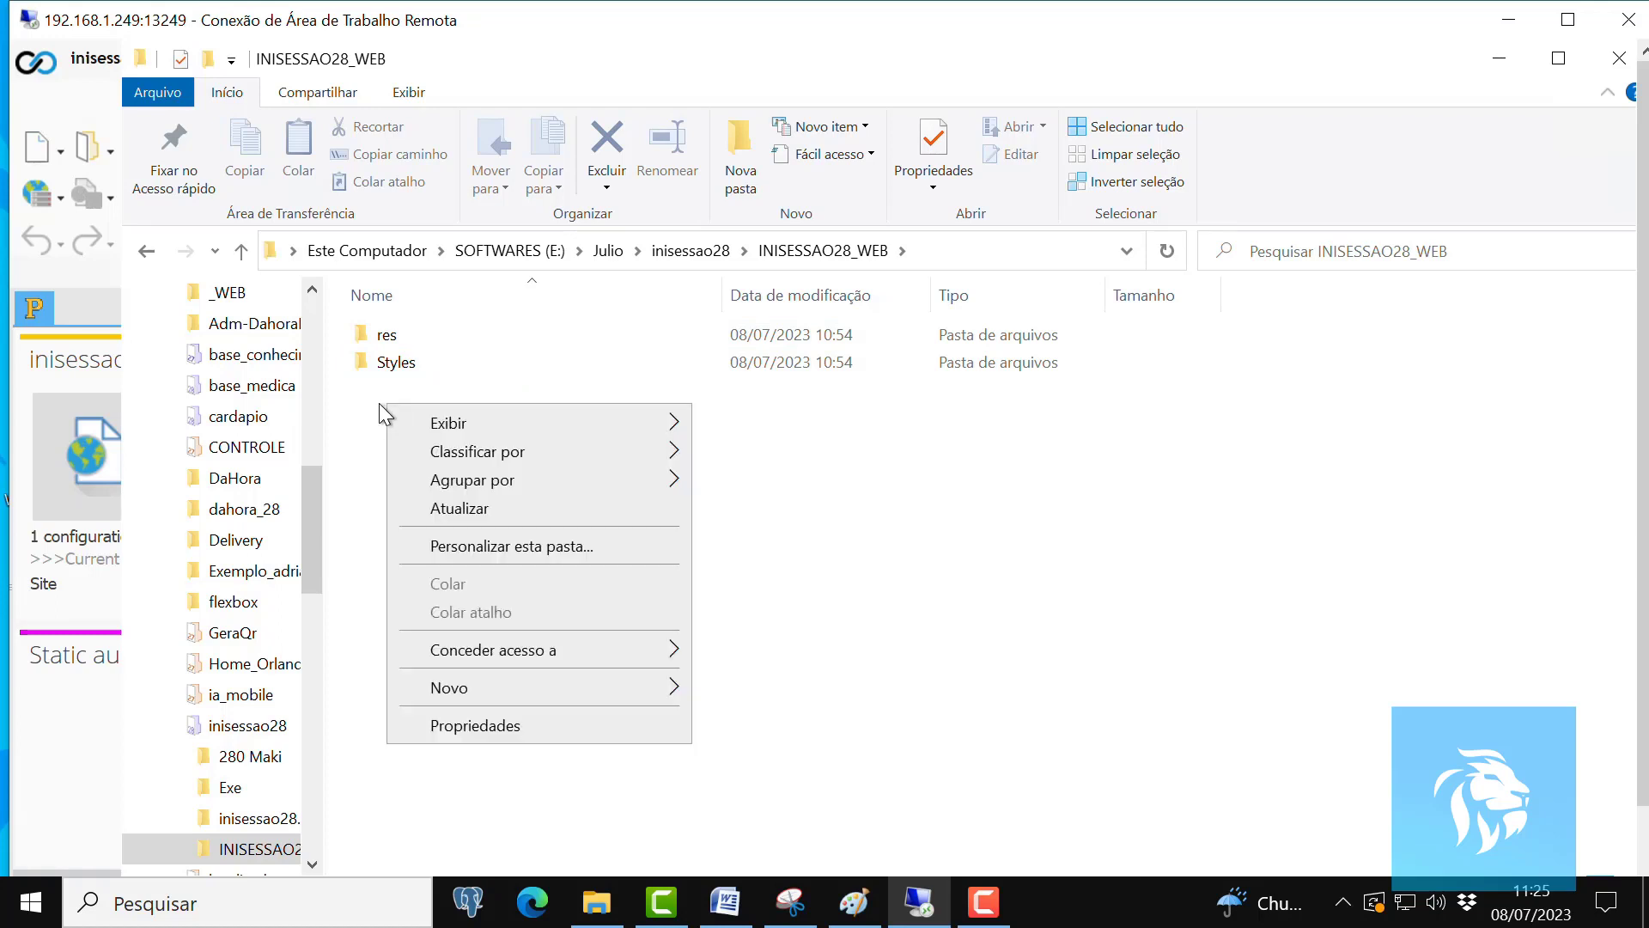
left_click(1229, 551)
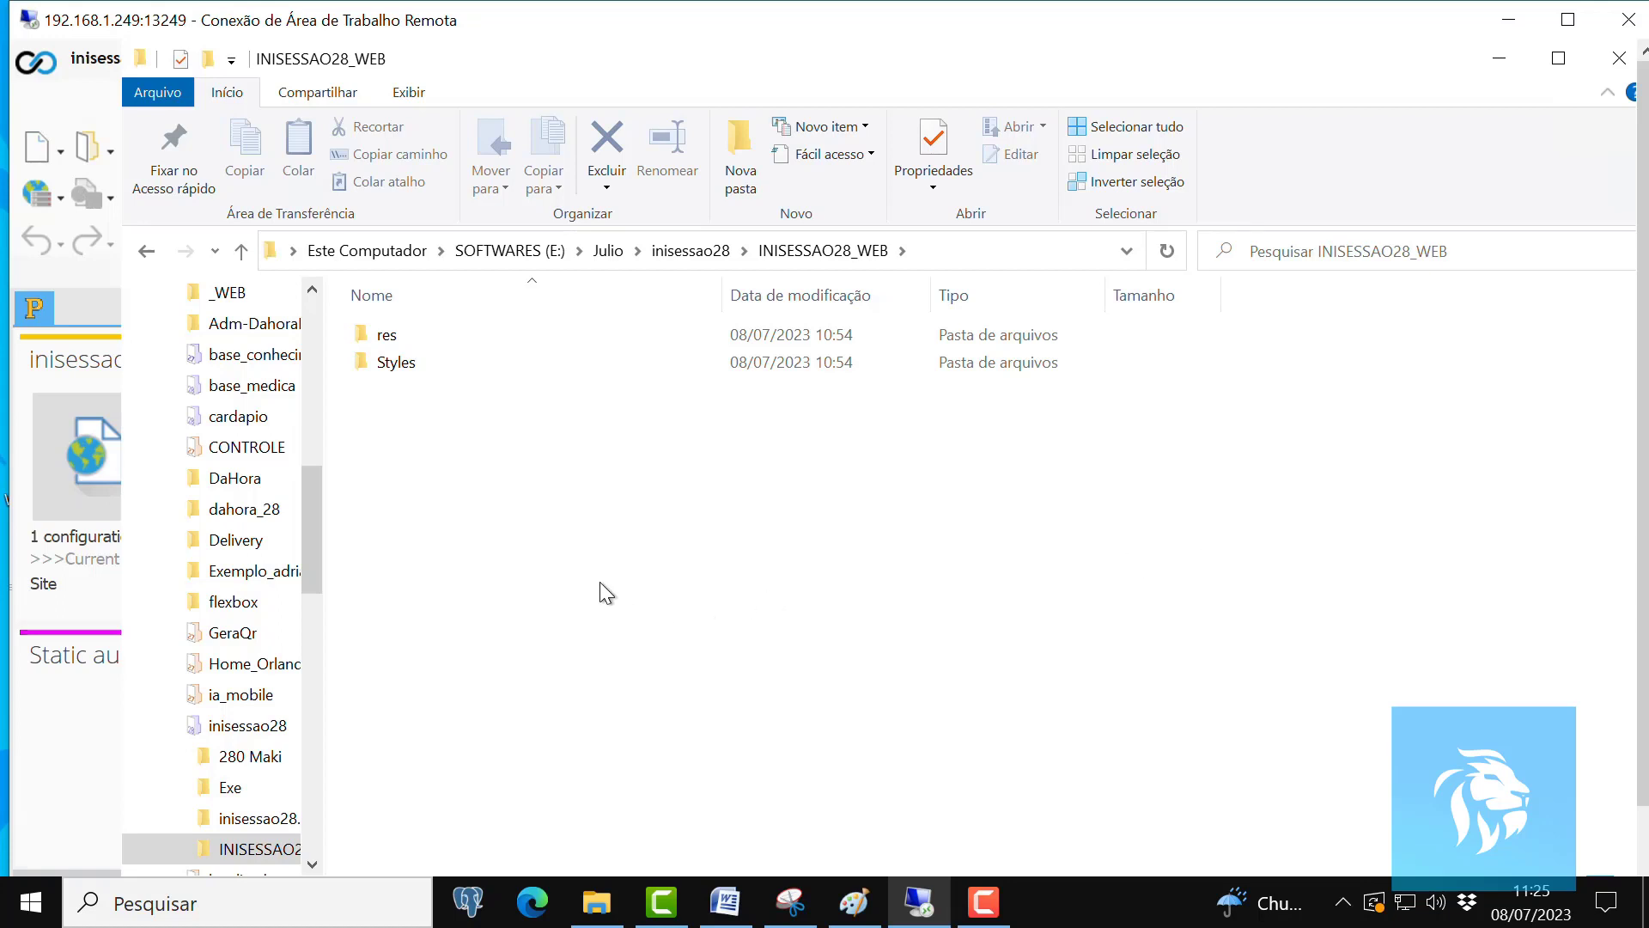
double_click(384, 342)
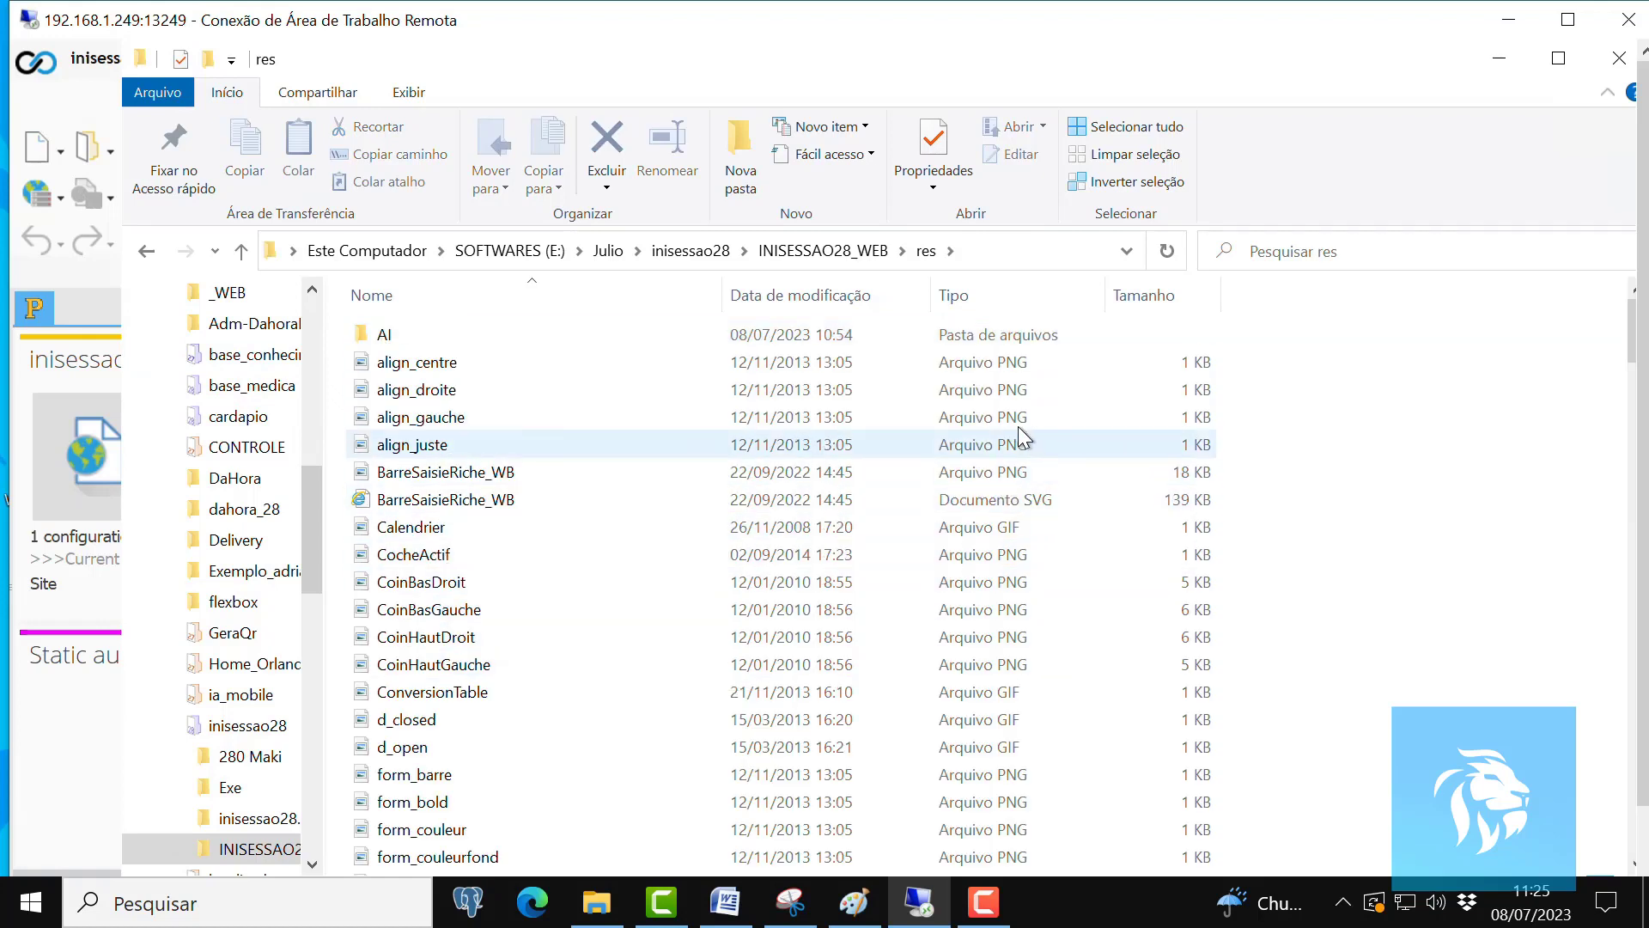
Examine the contents of the res folder, from the images and jQuery scripts down to the WD and WWConstante JavaScript files.
scroll(1019, 426, "down", 7)
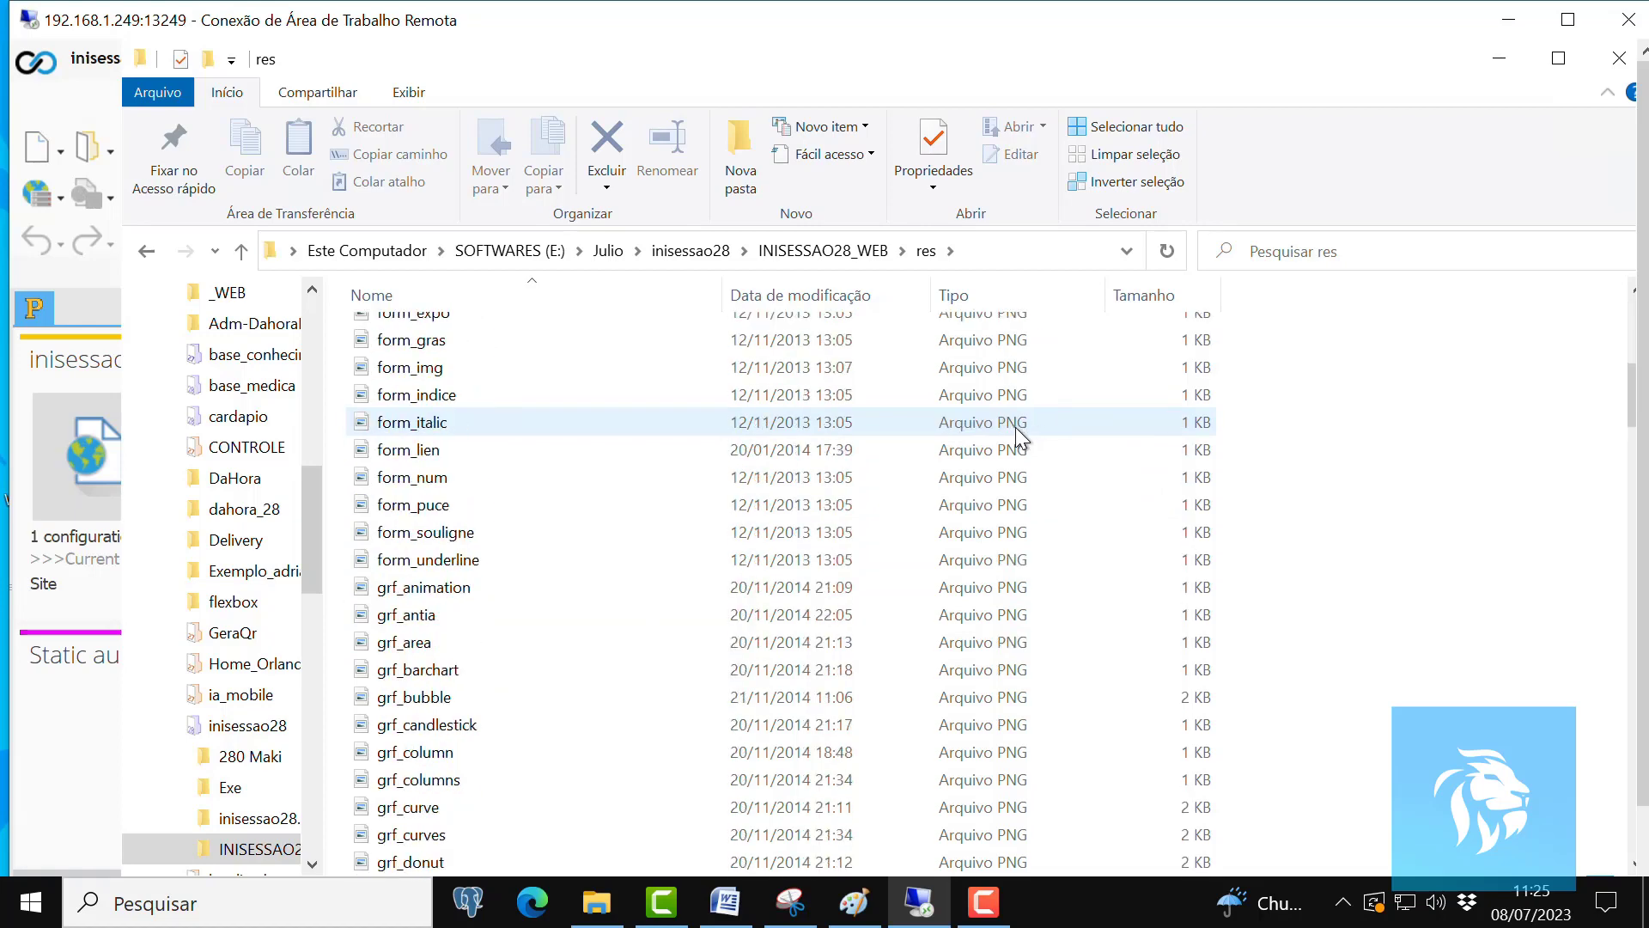
scroll(1015, 426, "down", 20)
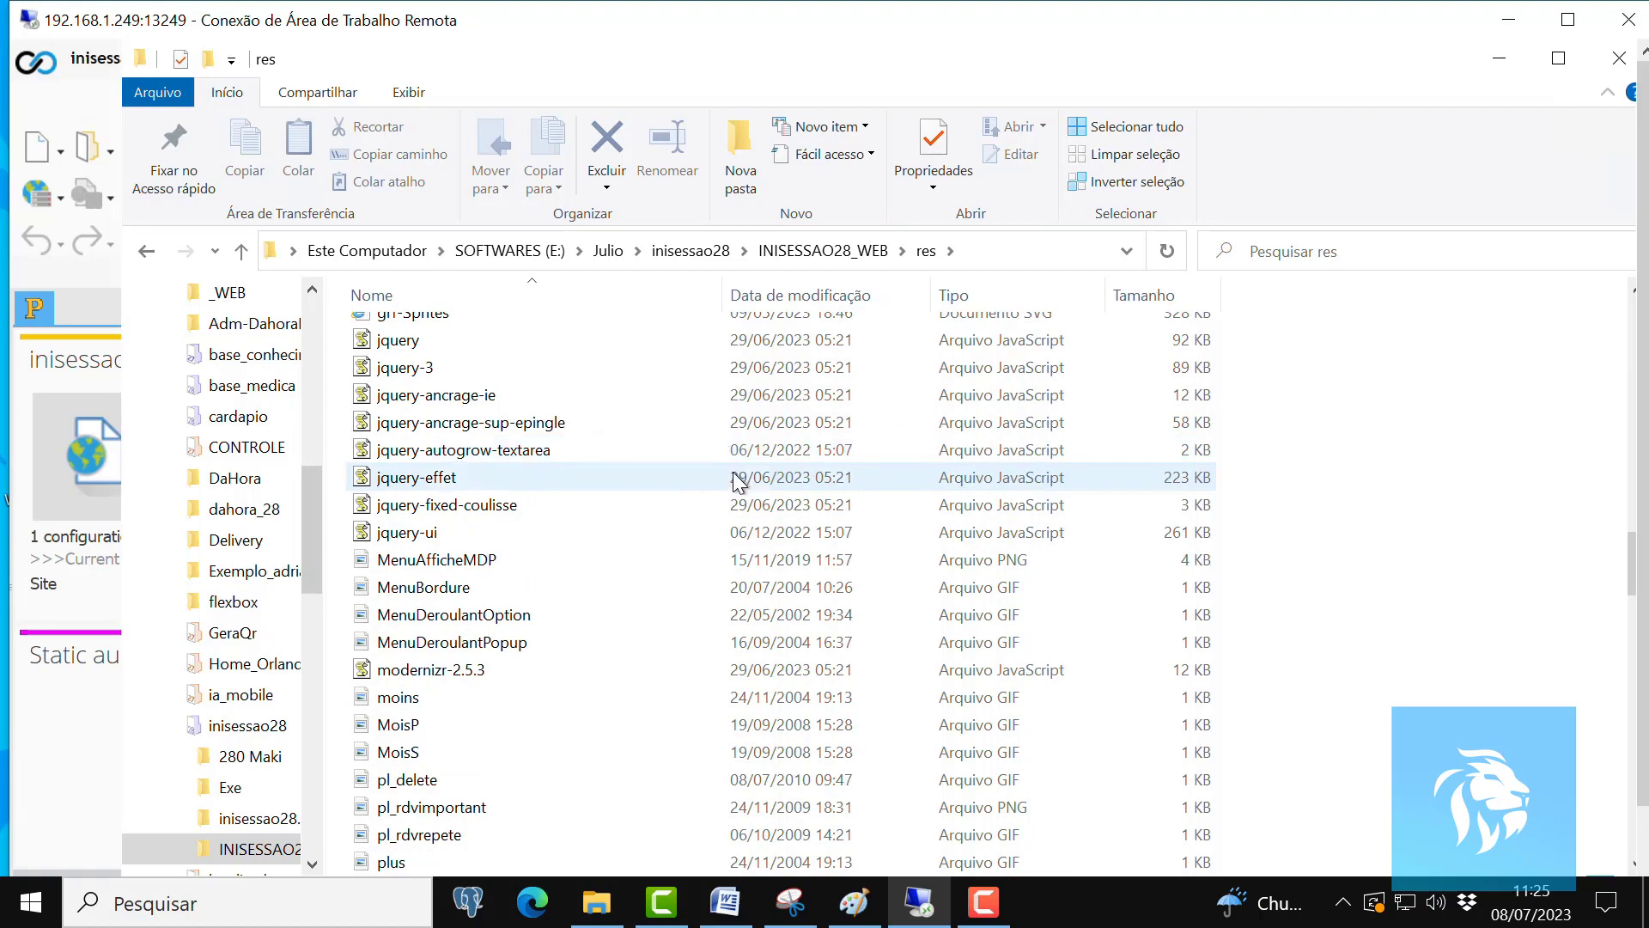
scroll(945, 540, "up", 1)
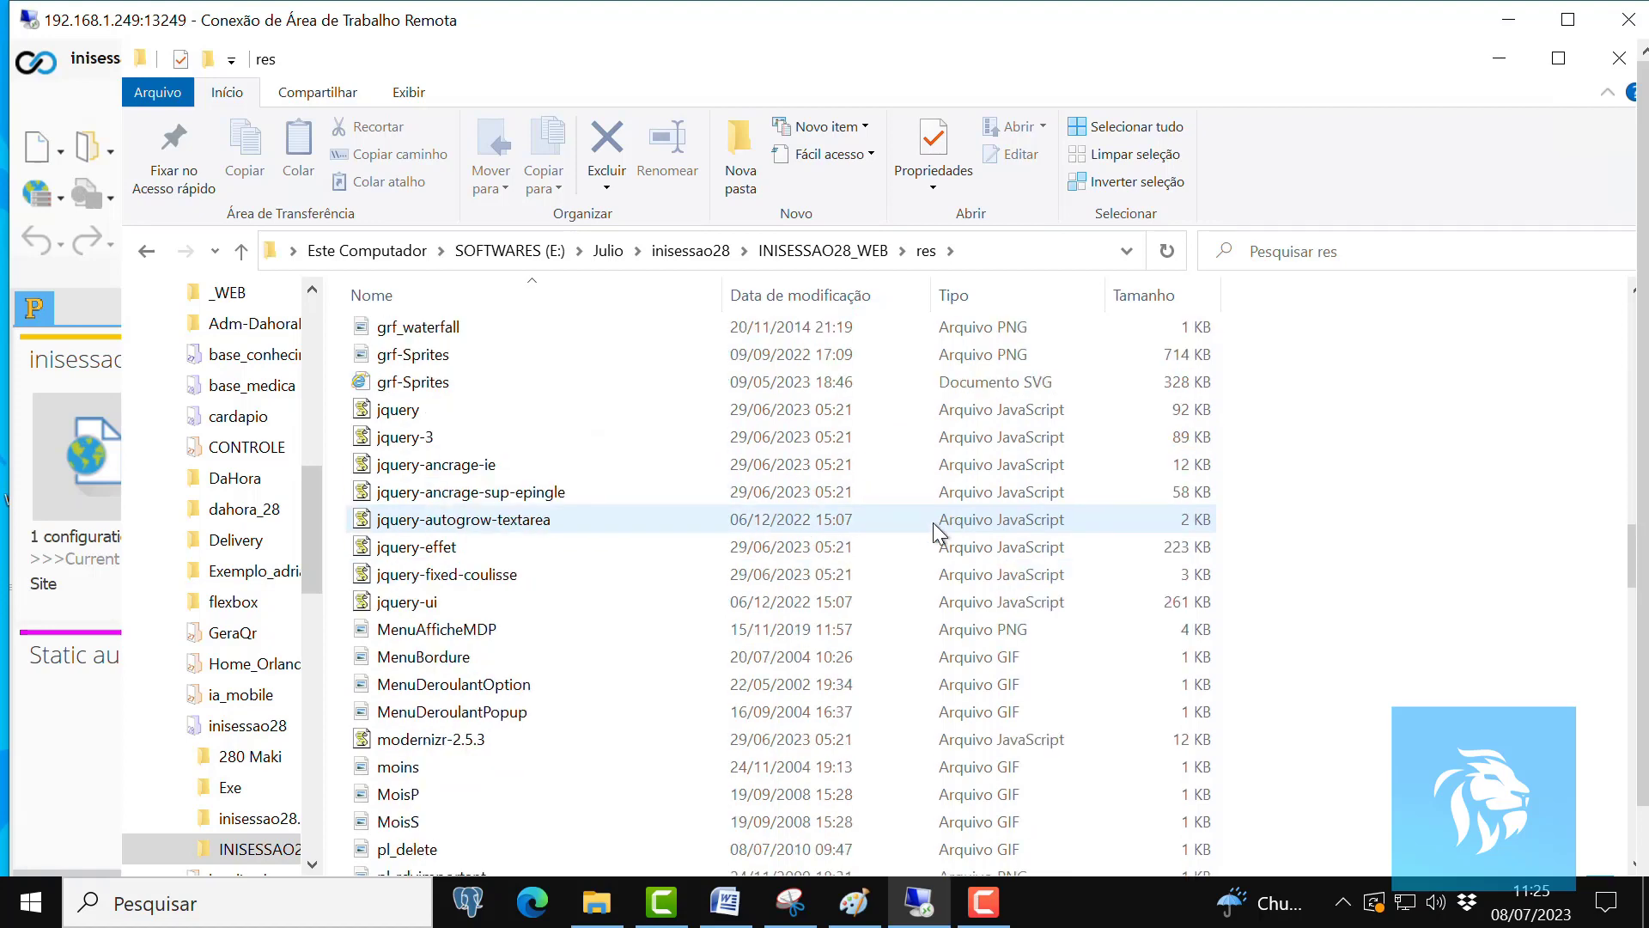
left_click(386, 414)
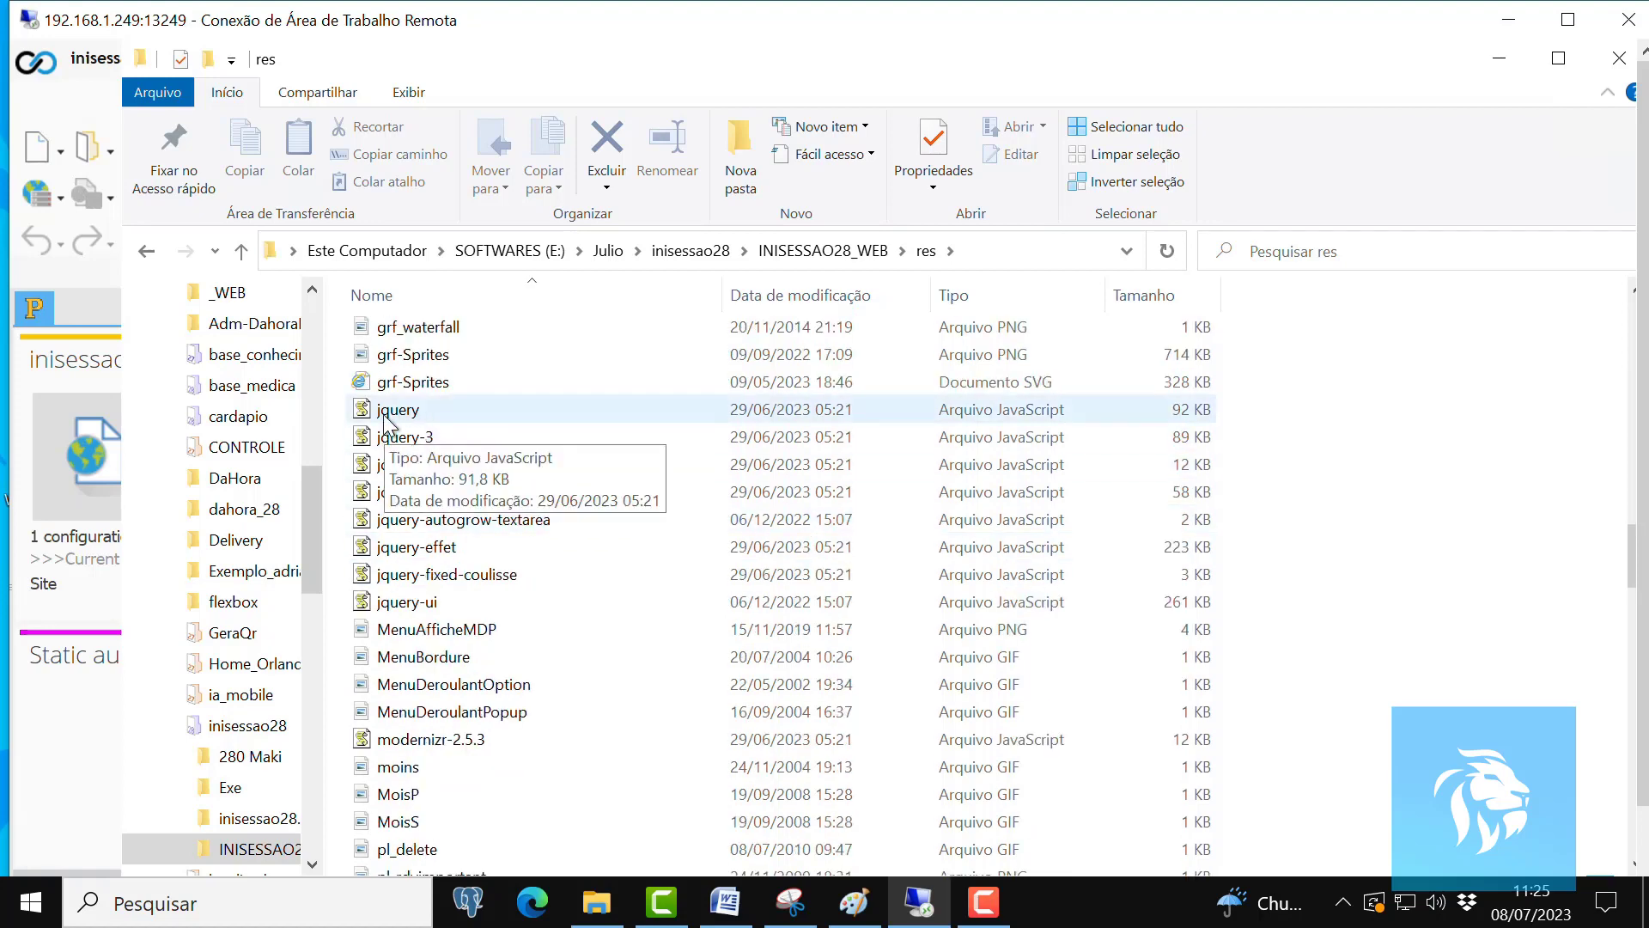
left_click(404, 438)
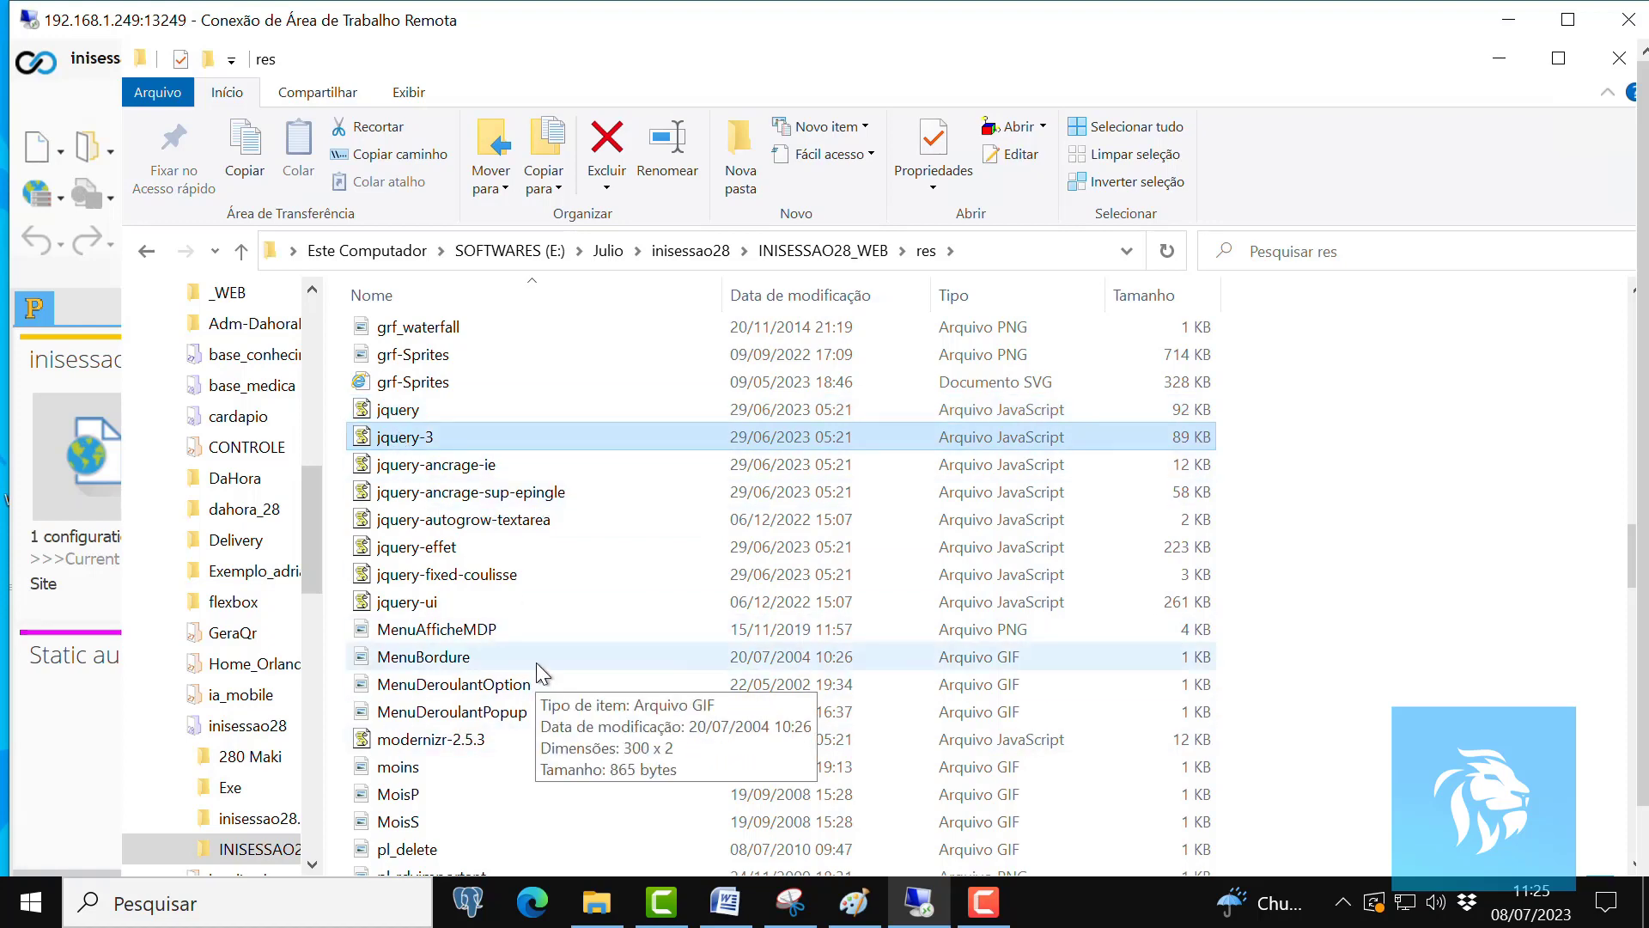
scroll(533, 666, "down", 2)
scroll(527, 653, "down", 5)
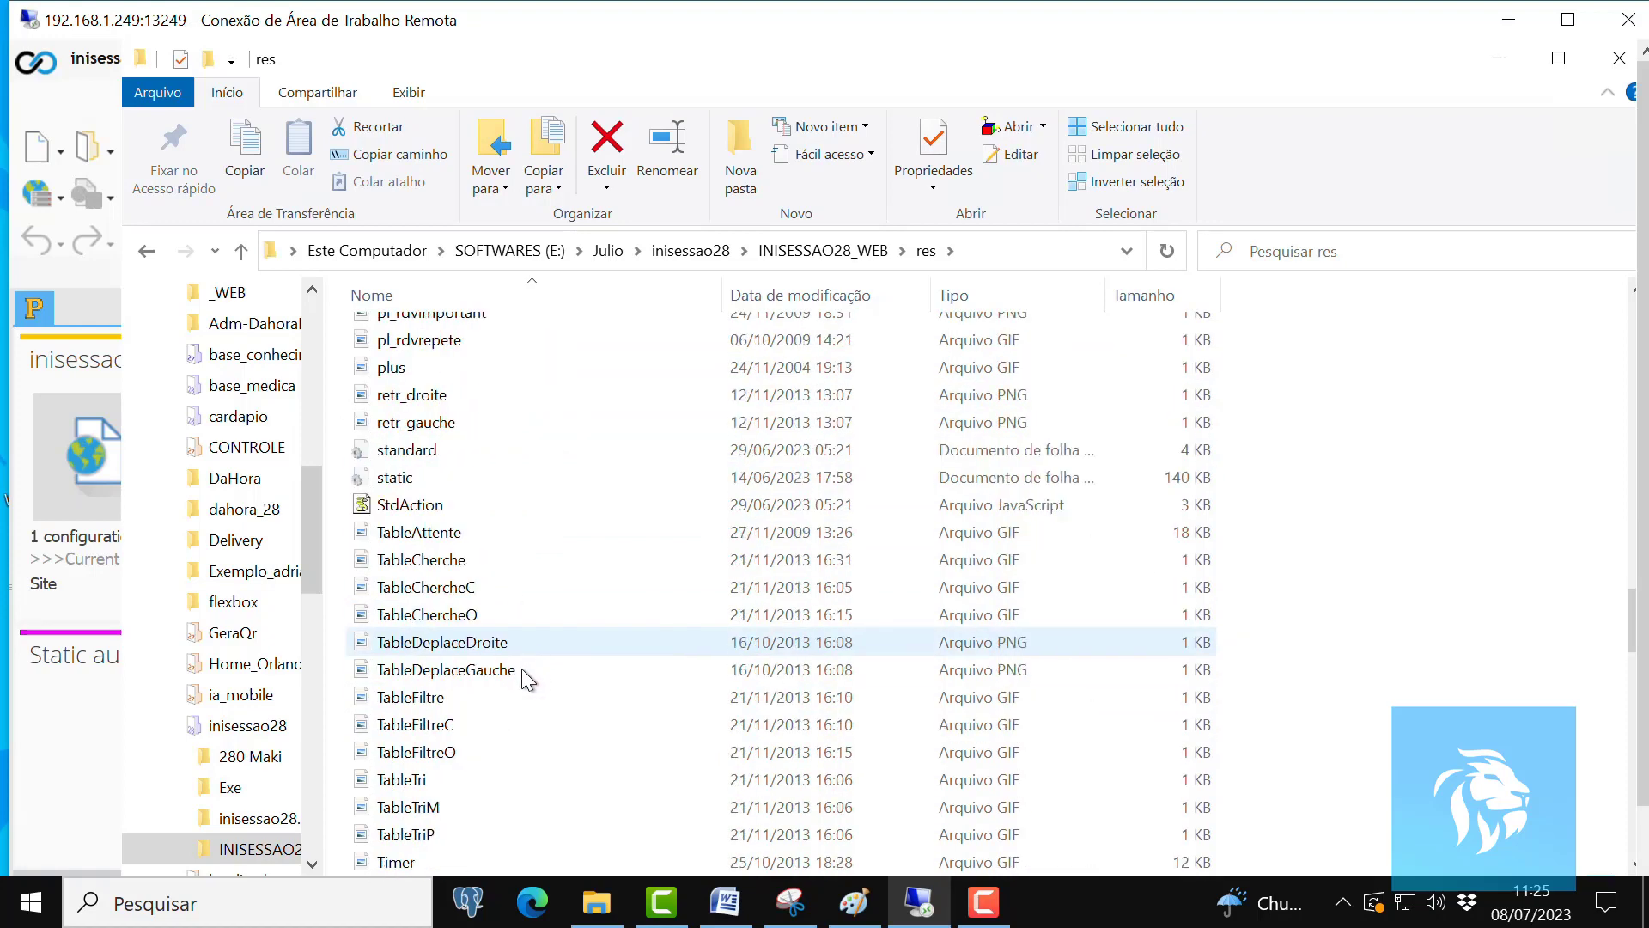
scroll(545, 581, "down", 6)
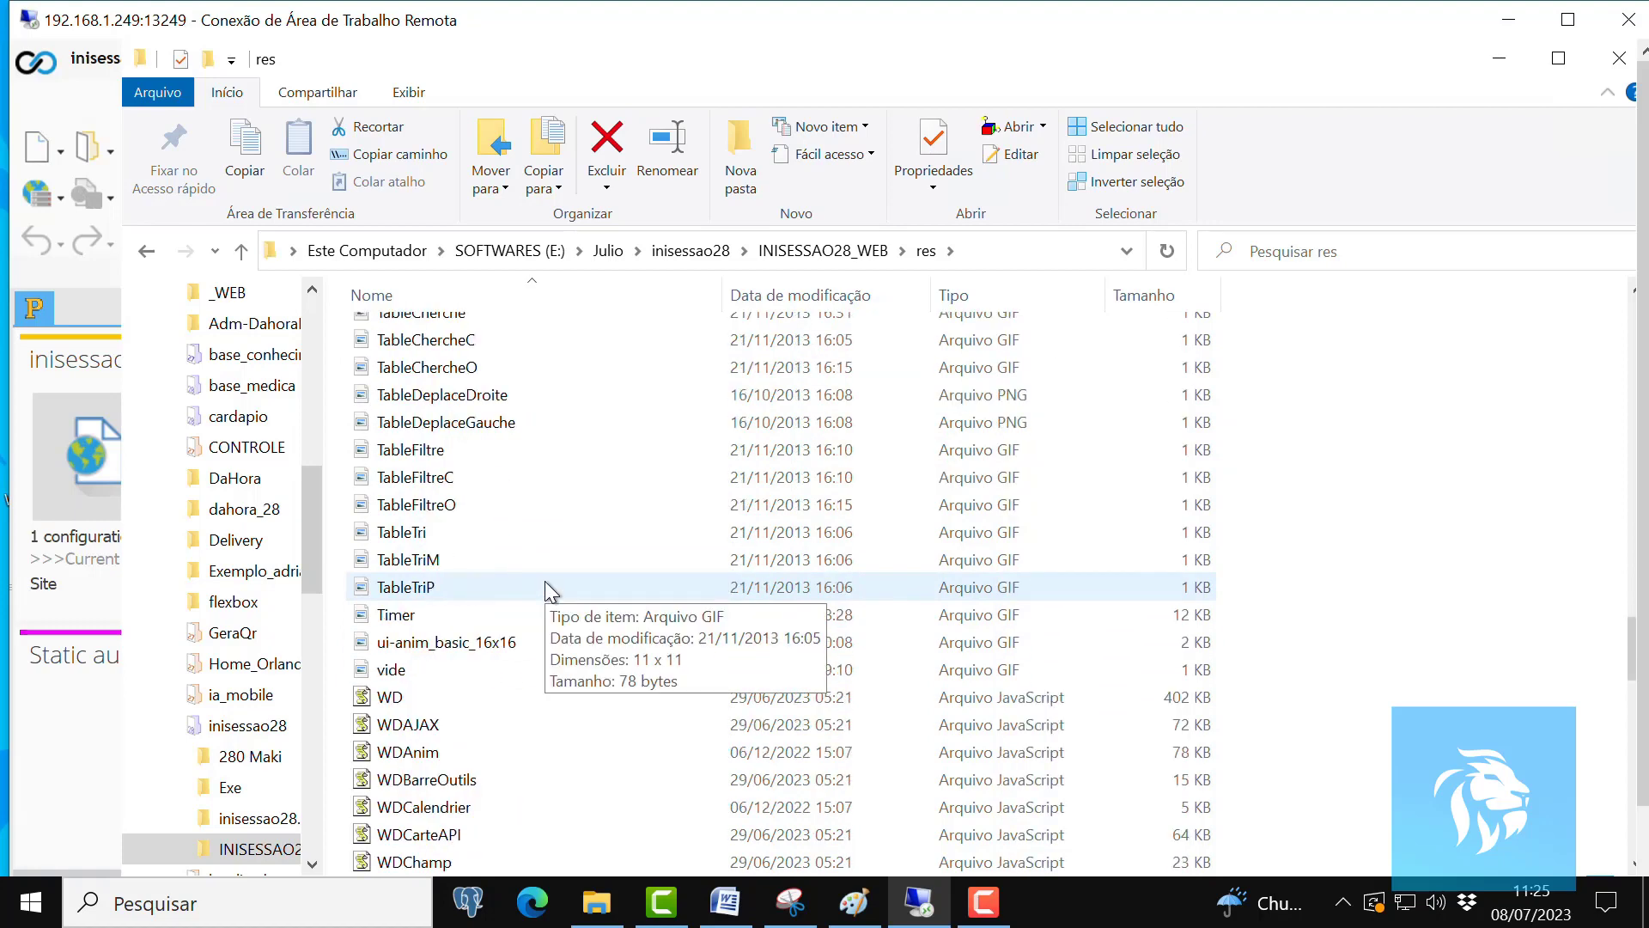
scroll(545, 592, "down", 1)
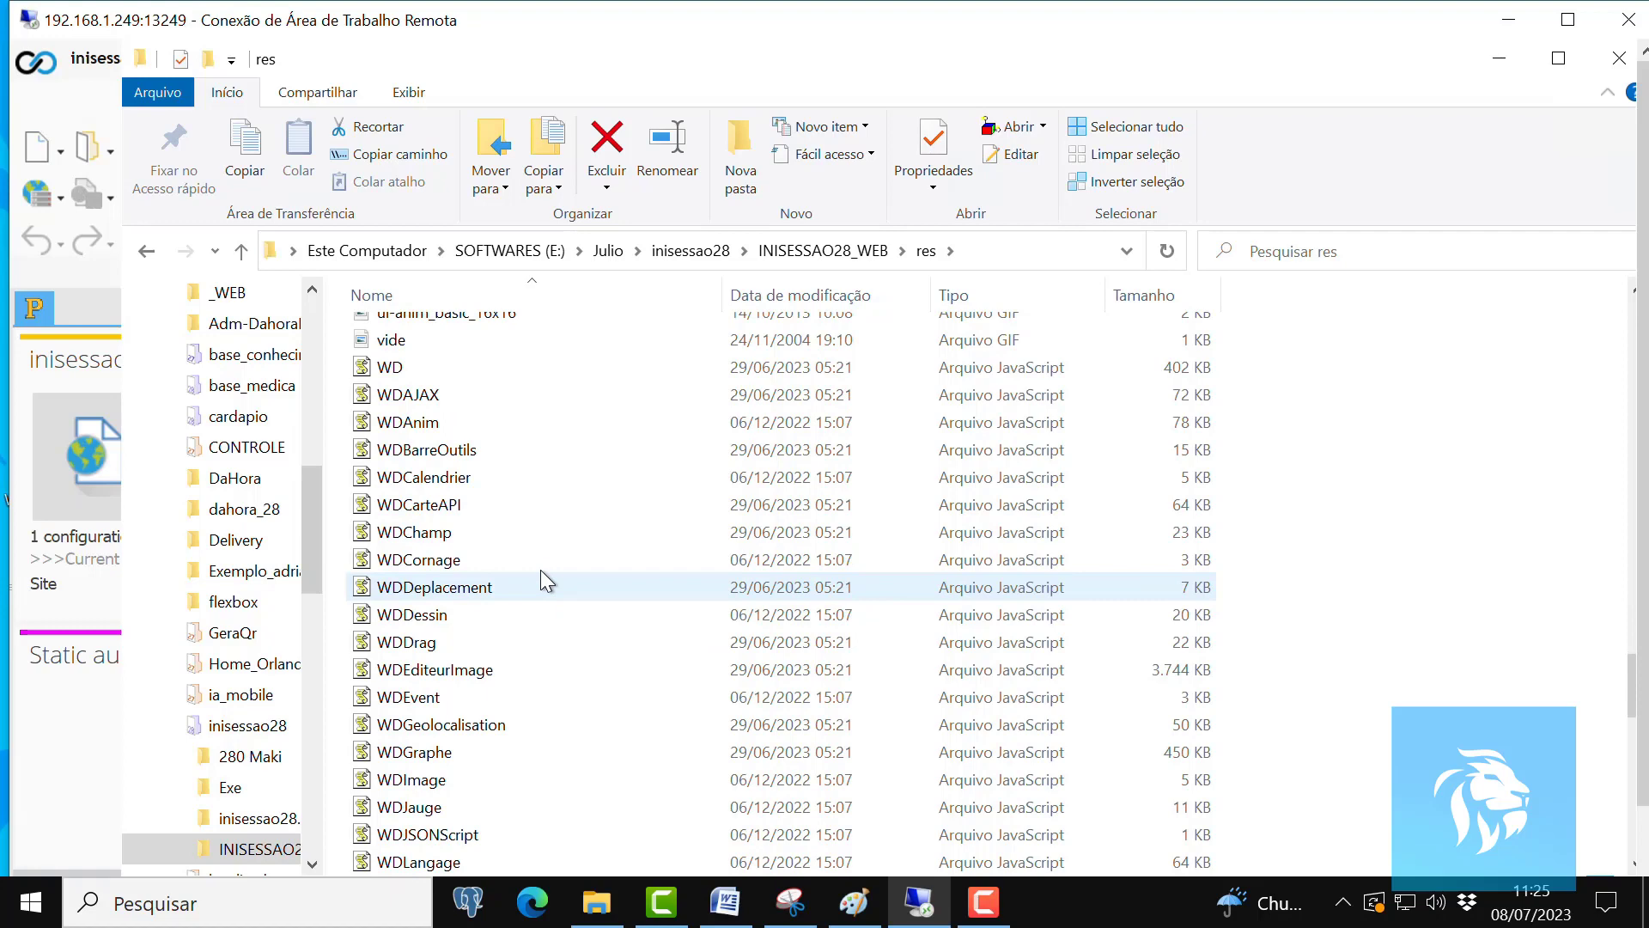
scroll(539, 570, "down", 8)
scroll(539, 568, "down", 3)
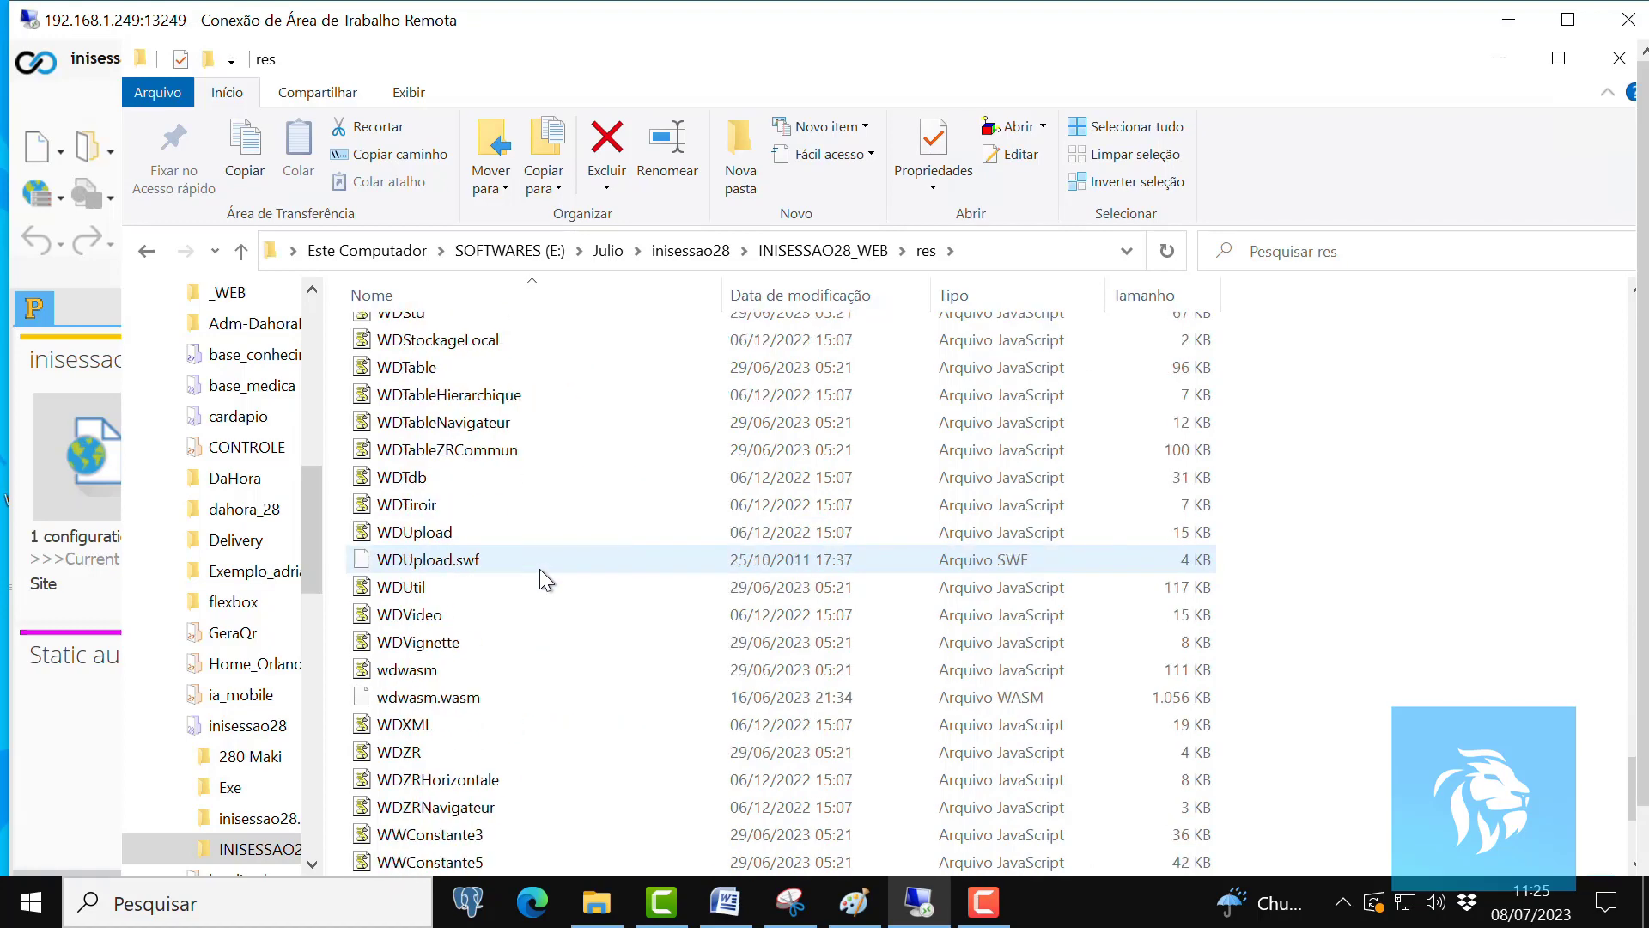
scroll(540, 569, "down", 3)
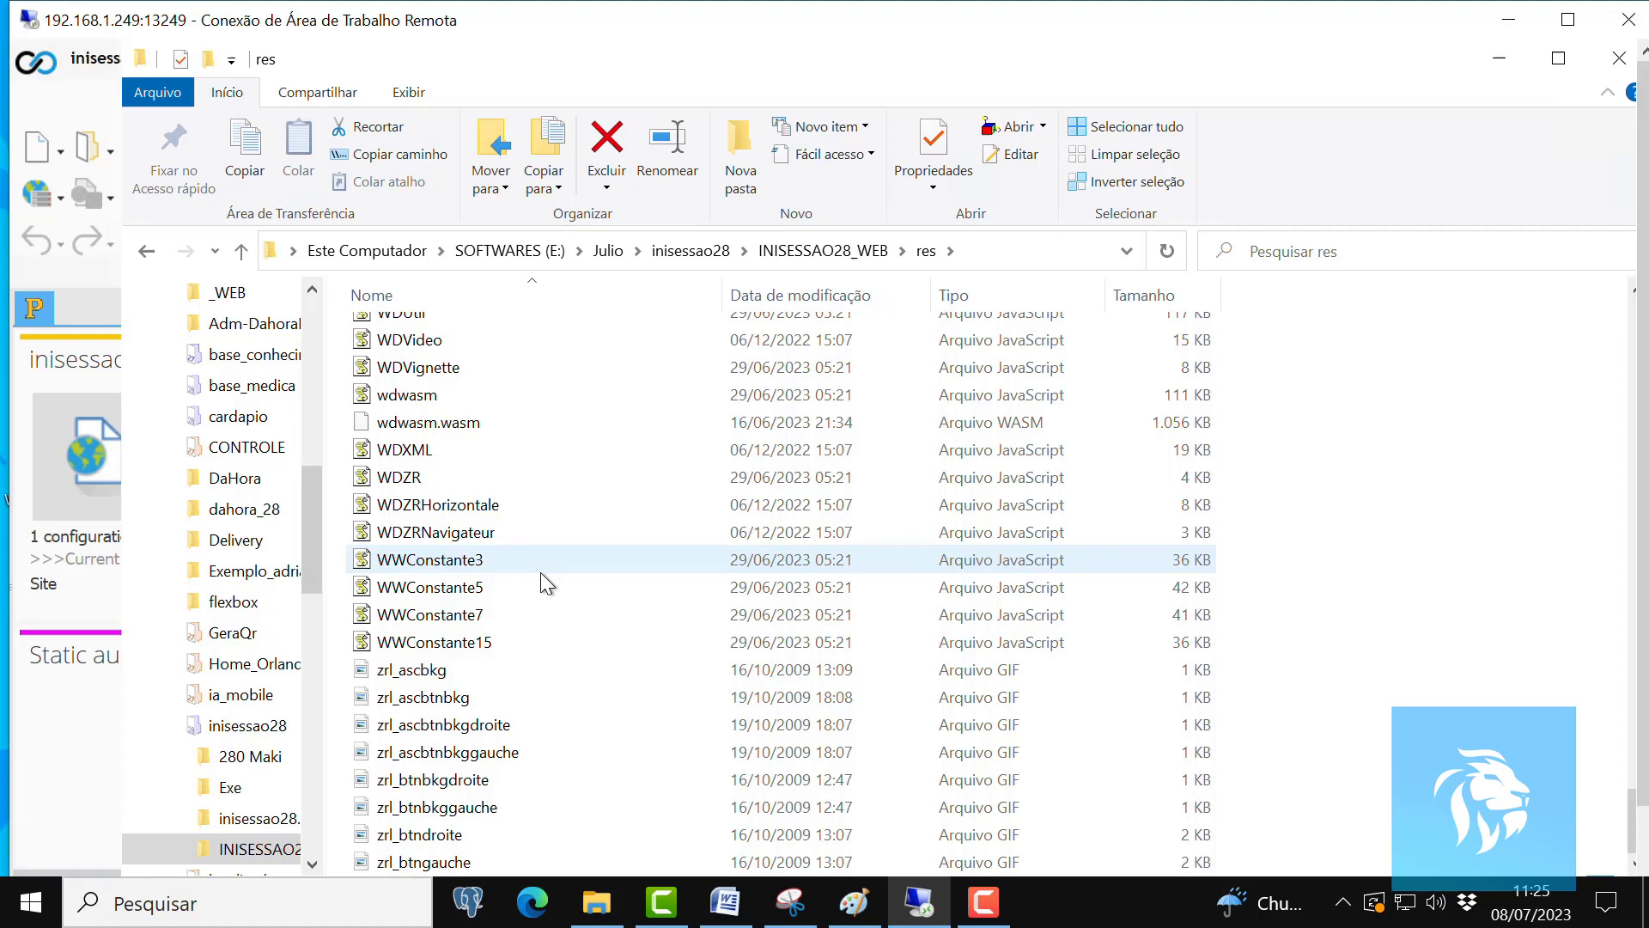
Open the WWConstante15 JavaScript file for editing in Bloco de Notas, view its text constants in a maximized window, and close it.
left_click(430, 643)
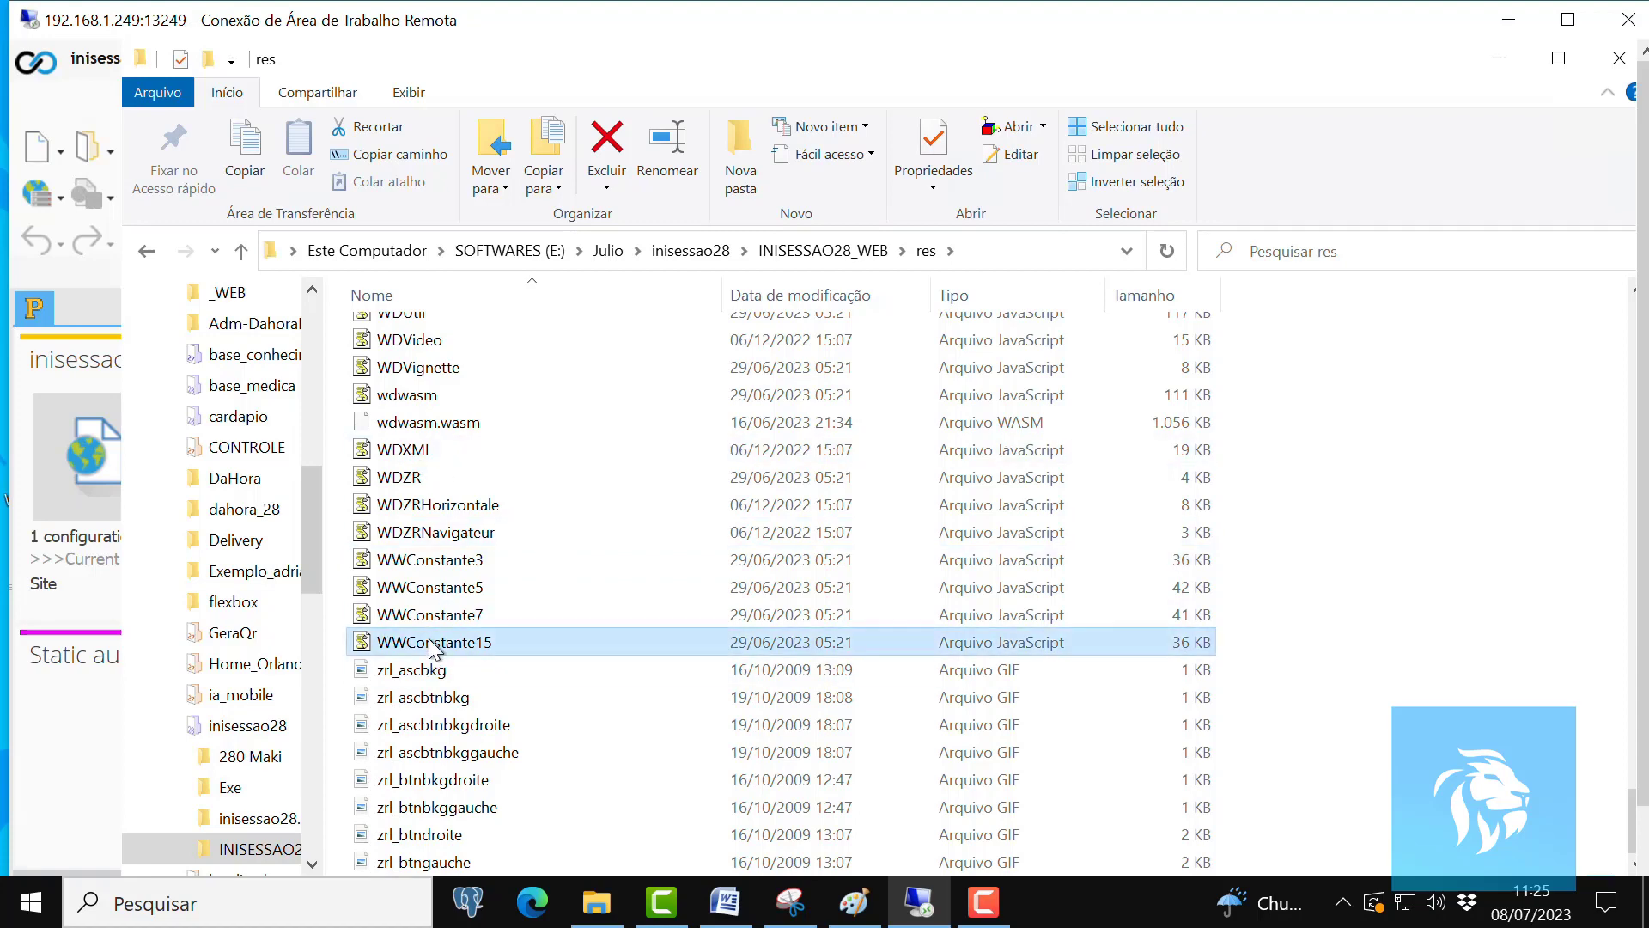
right_click(433, 648)
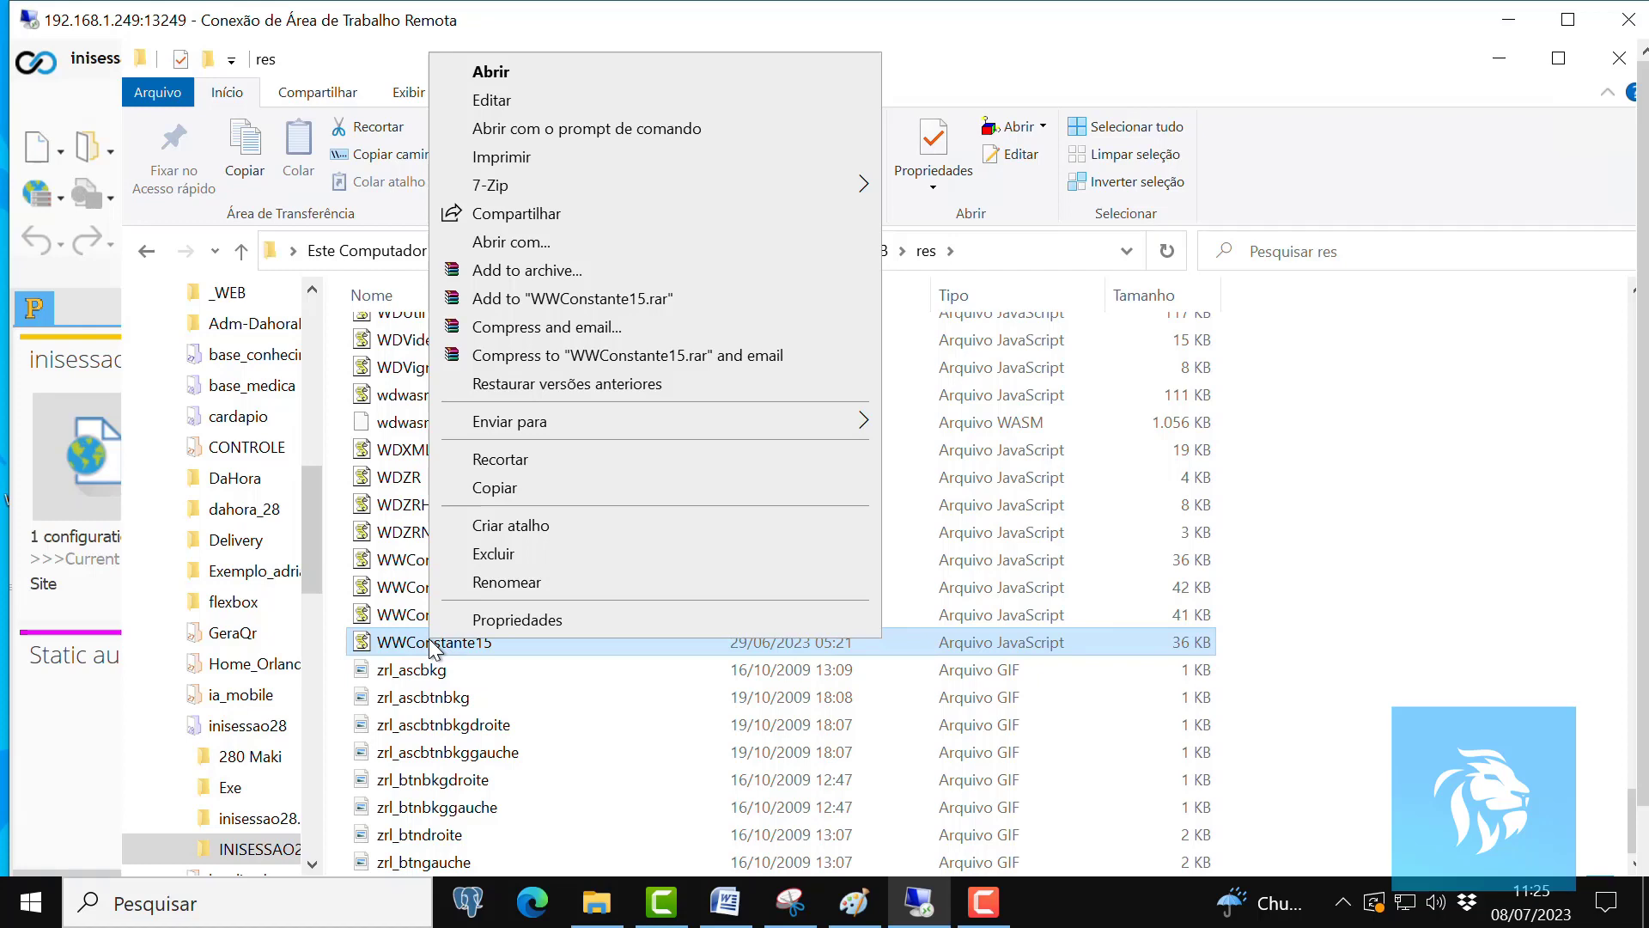
left_click(502, 103)
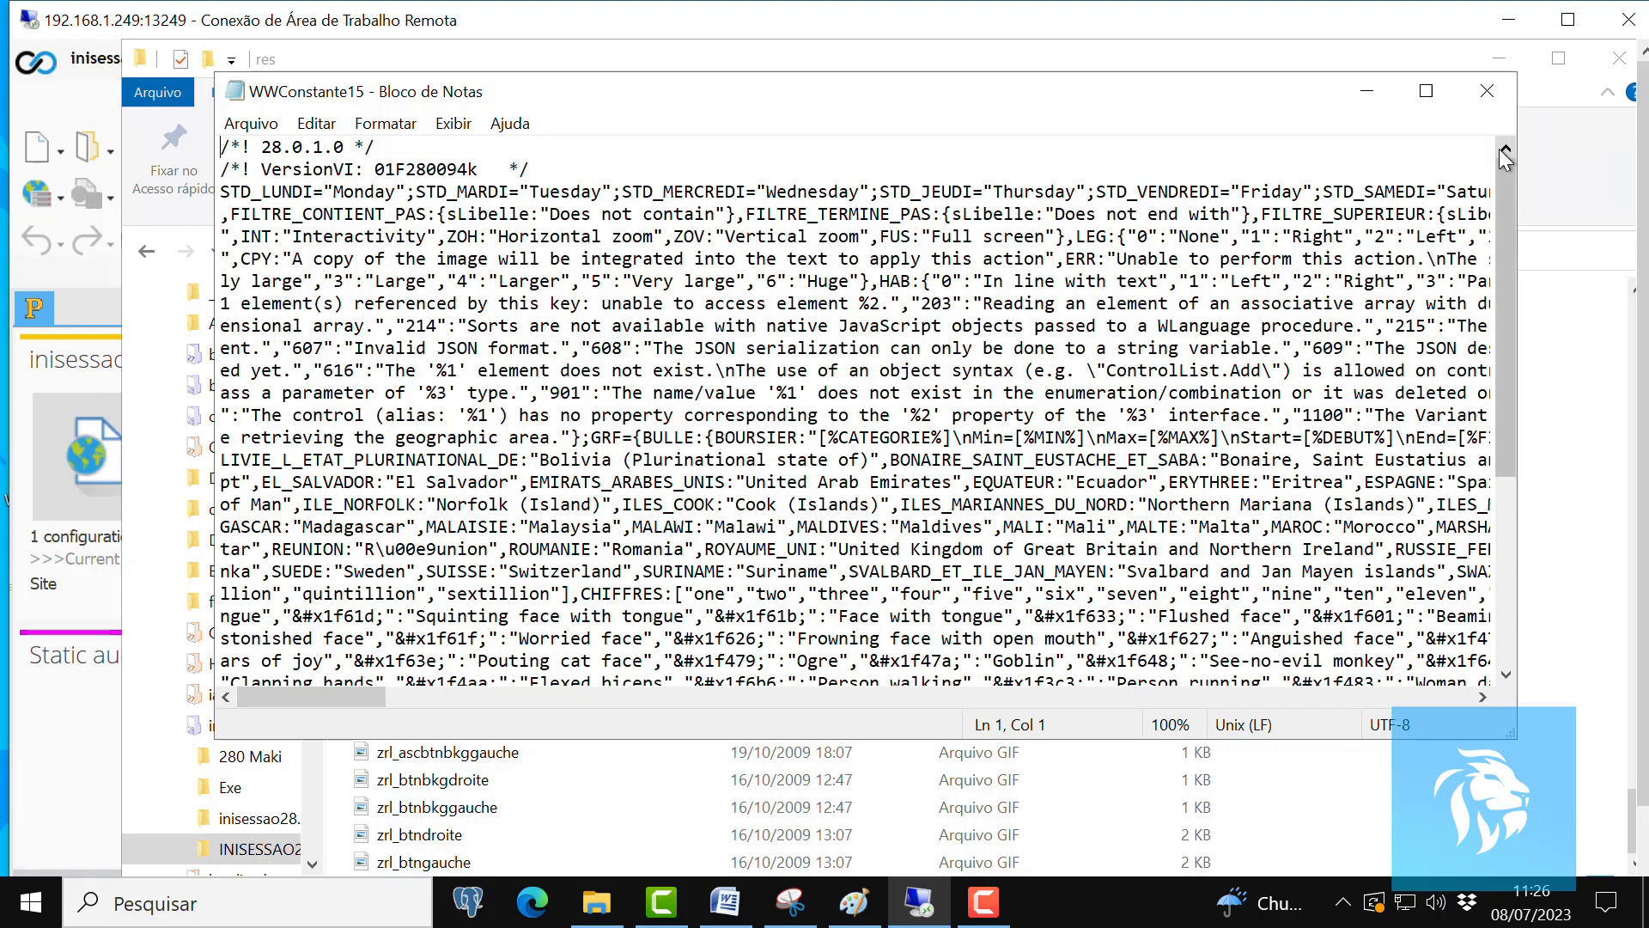
left_click(1426, 86)
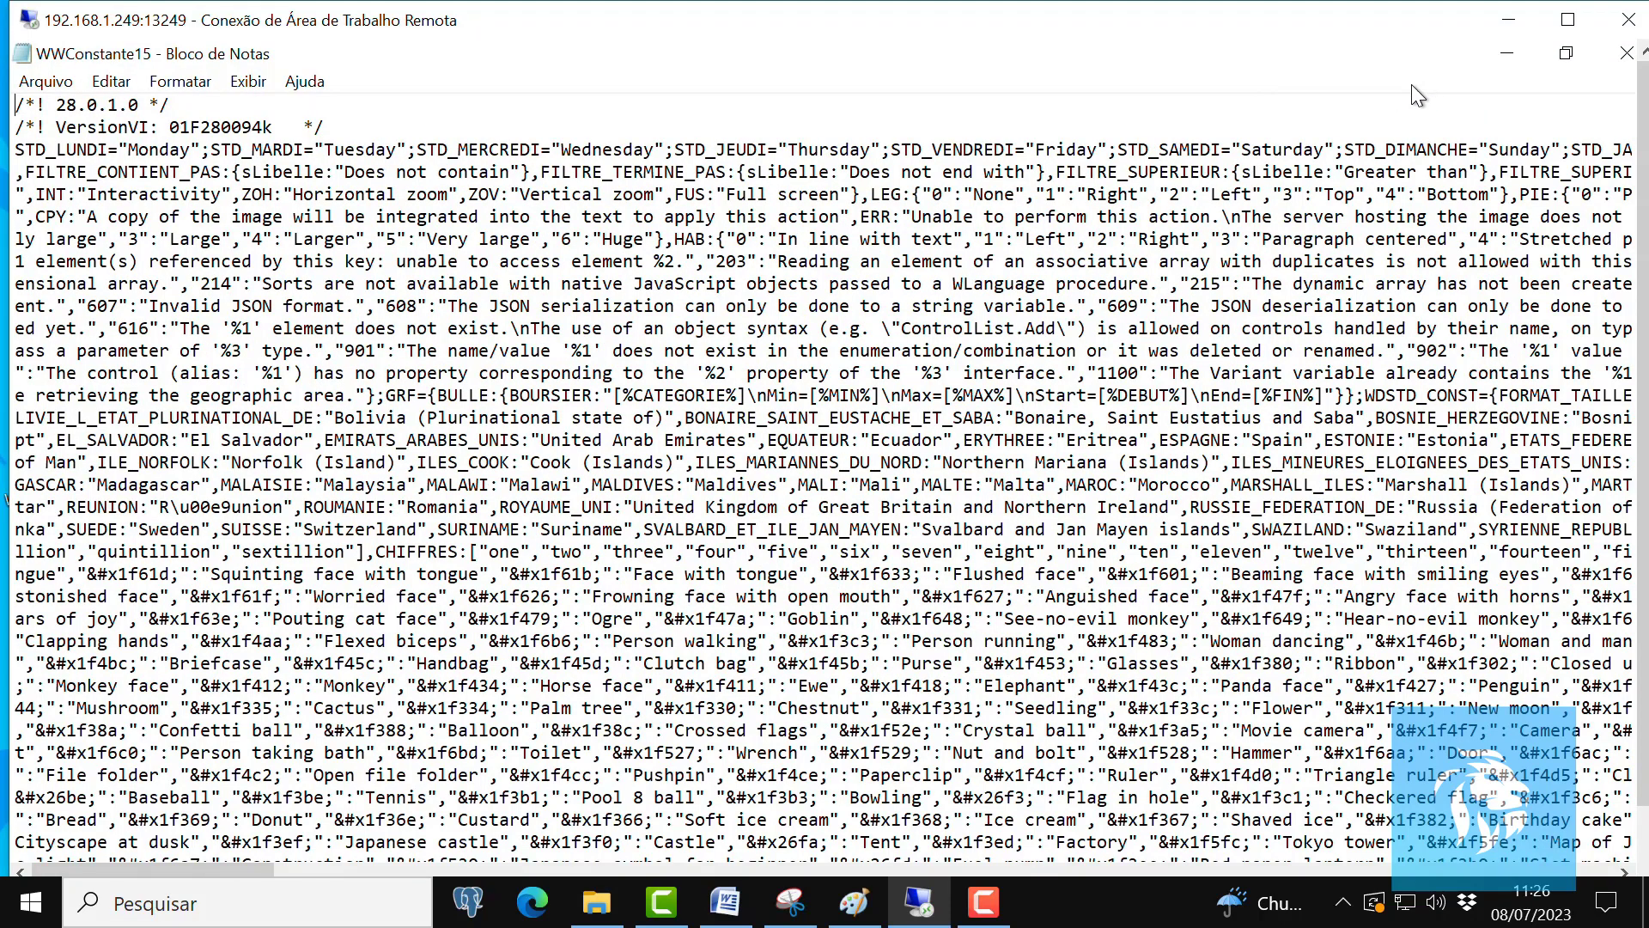
left_click(1626, 55)
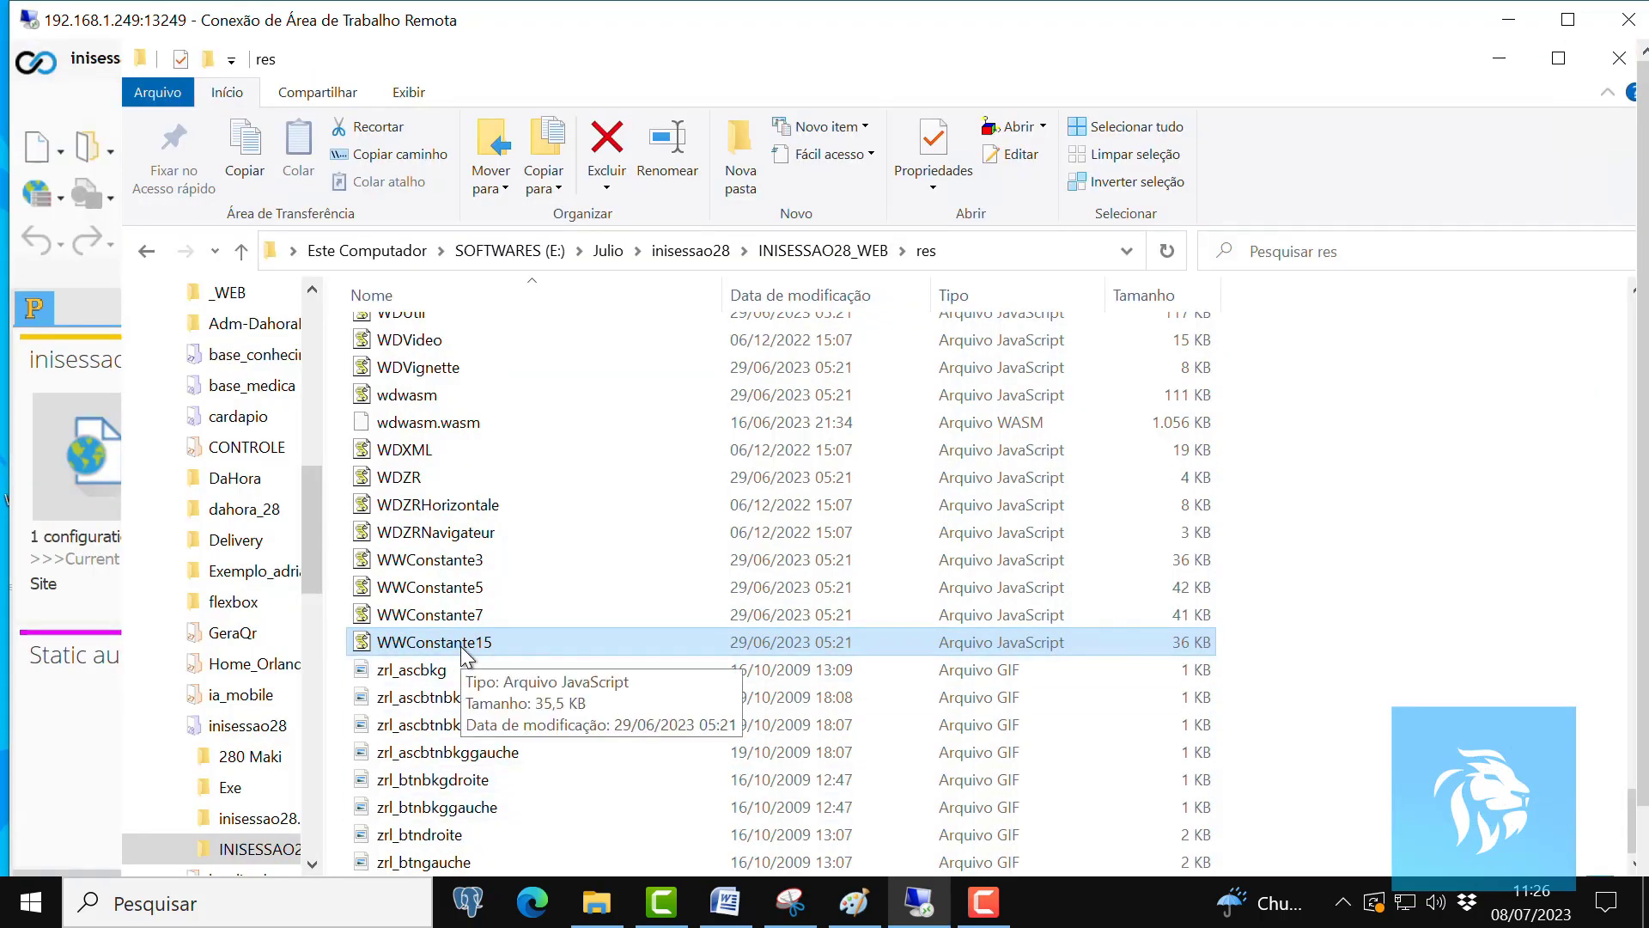
Open the WWConstante3 JavaScript file for editing in Bloco de Notas, check its text constants, and close it.
left_click(427, 562)
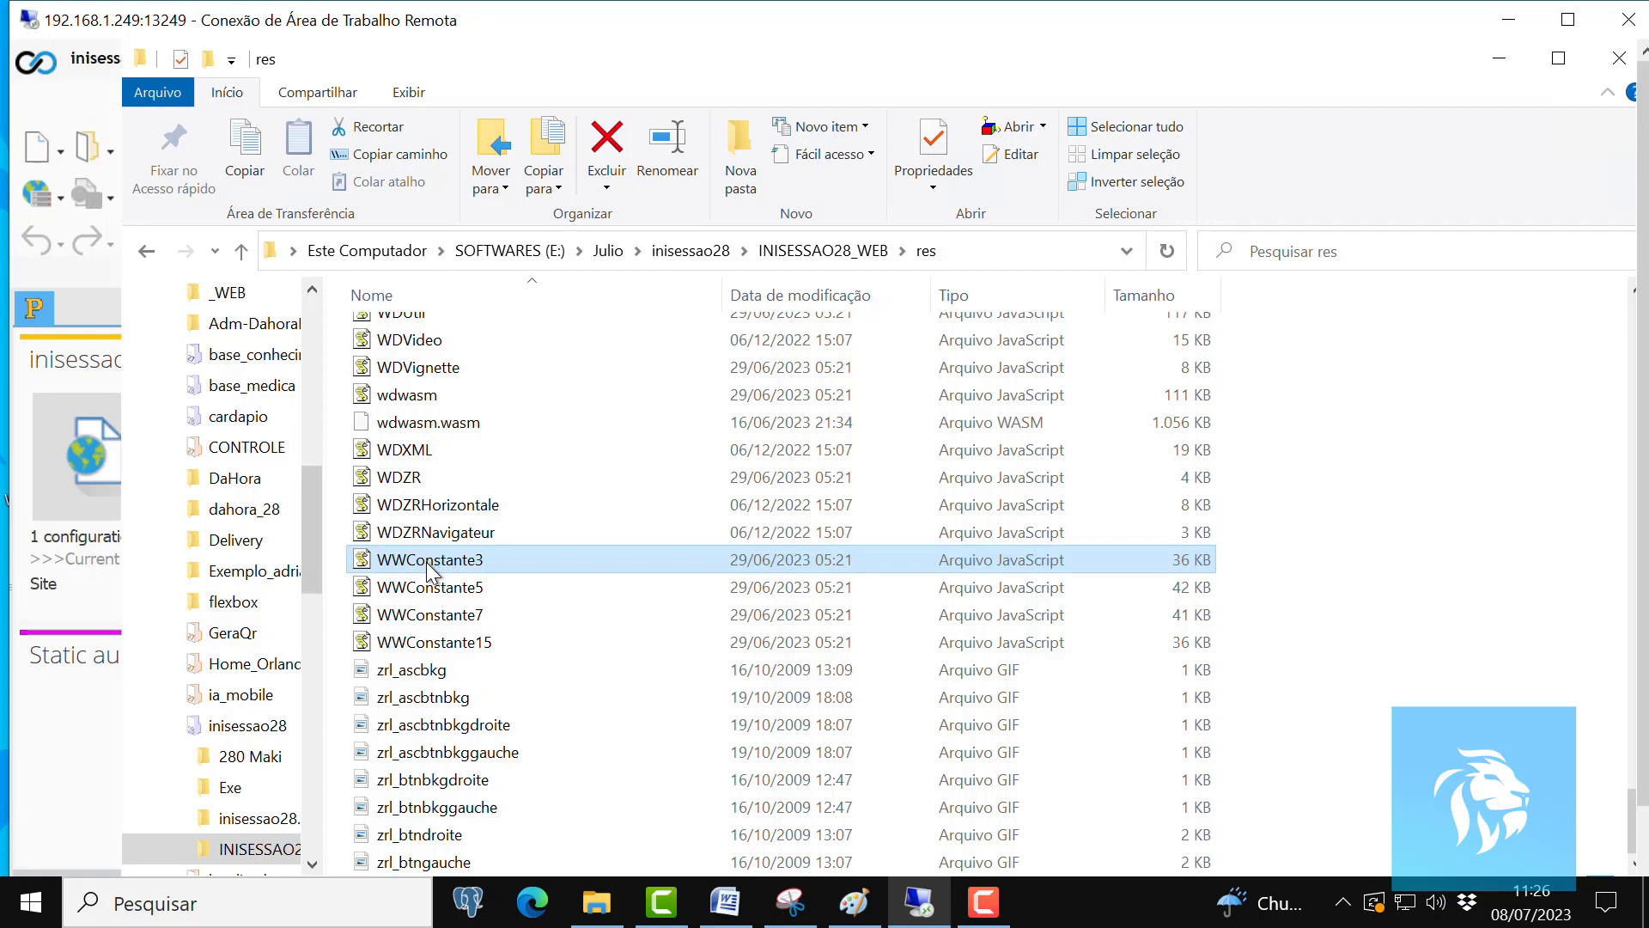
right_click(431, 563)
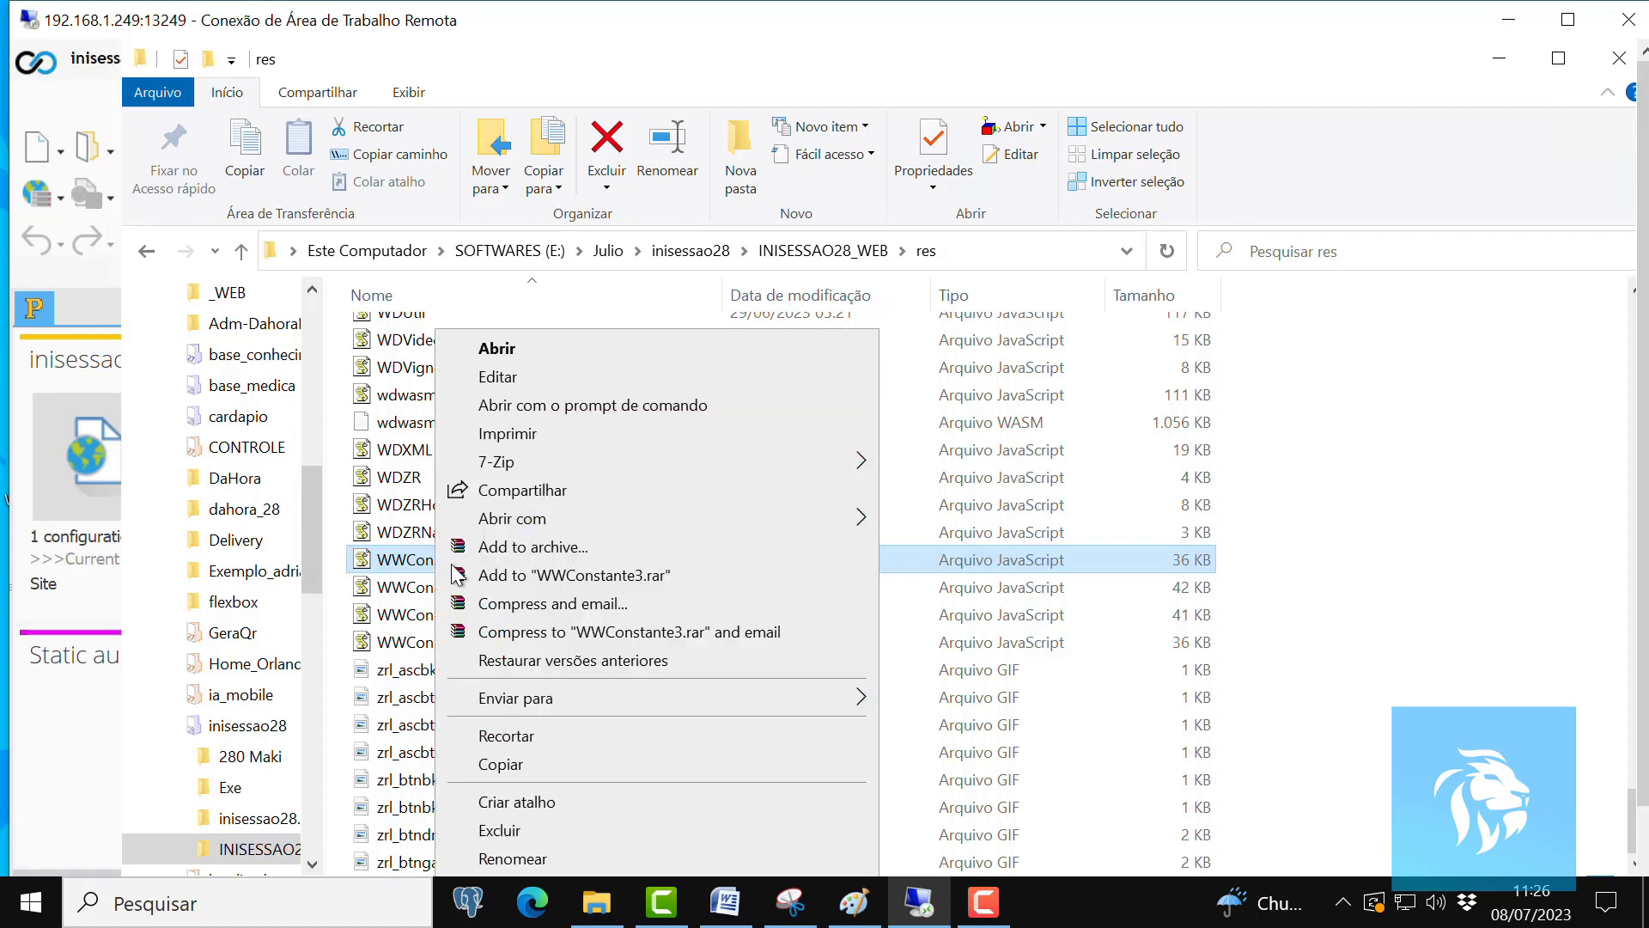
left_click(494, 344)
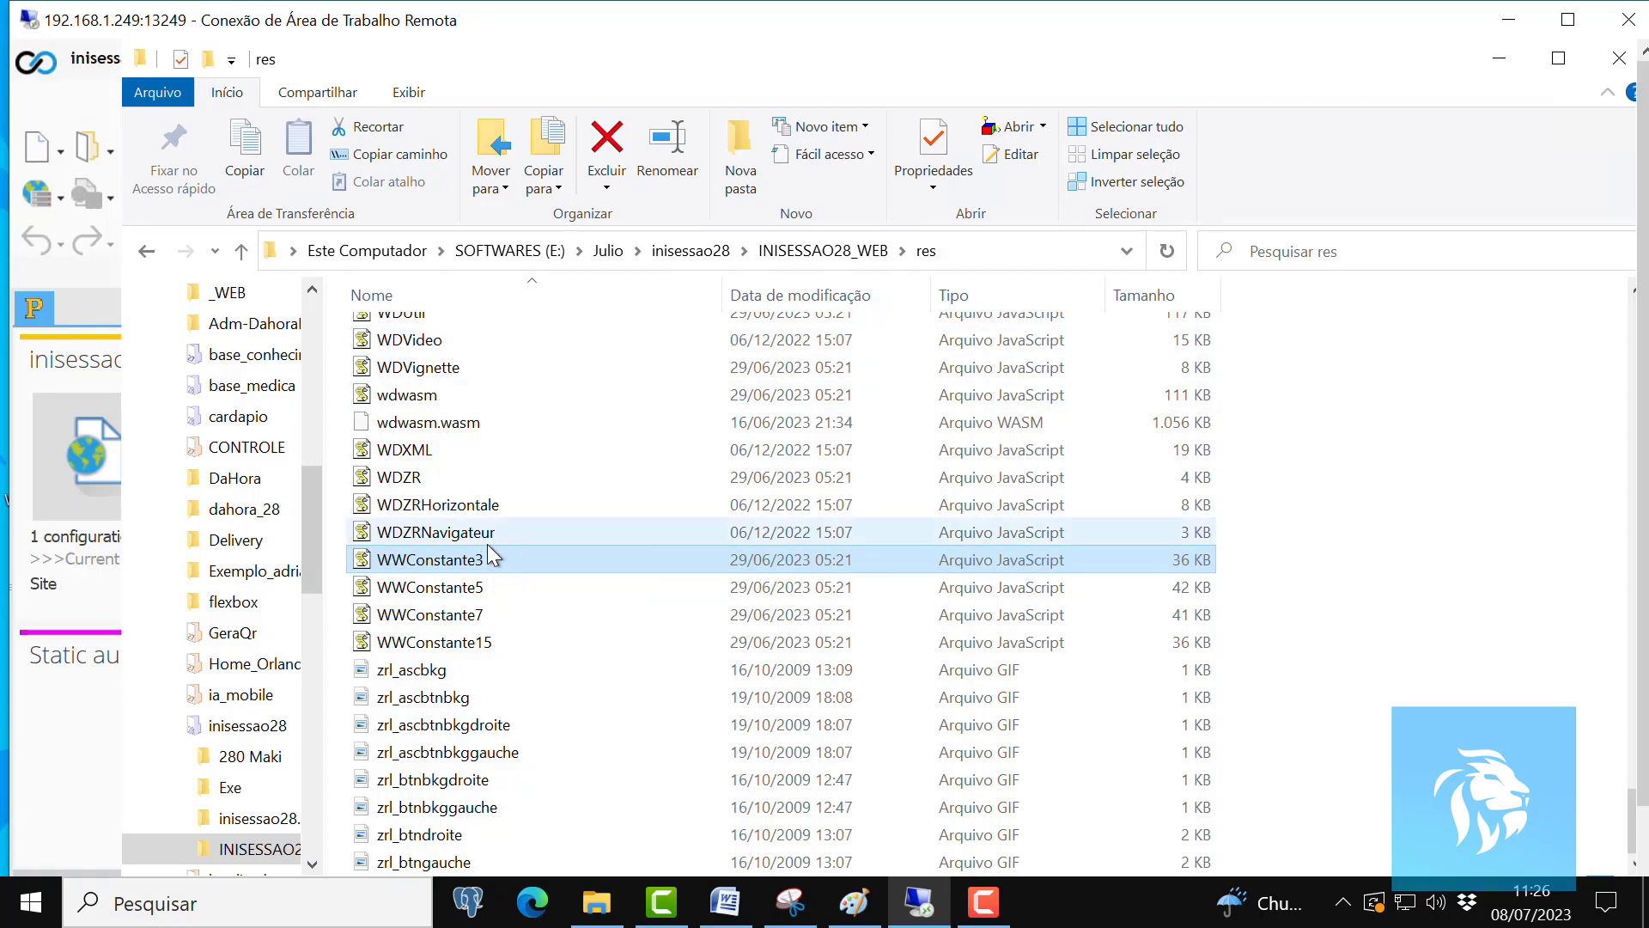
right_click(404, 577)
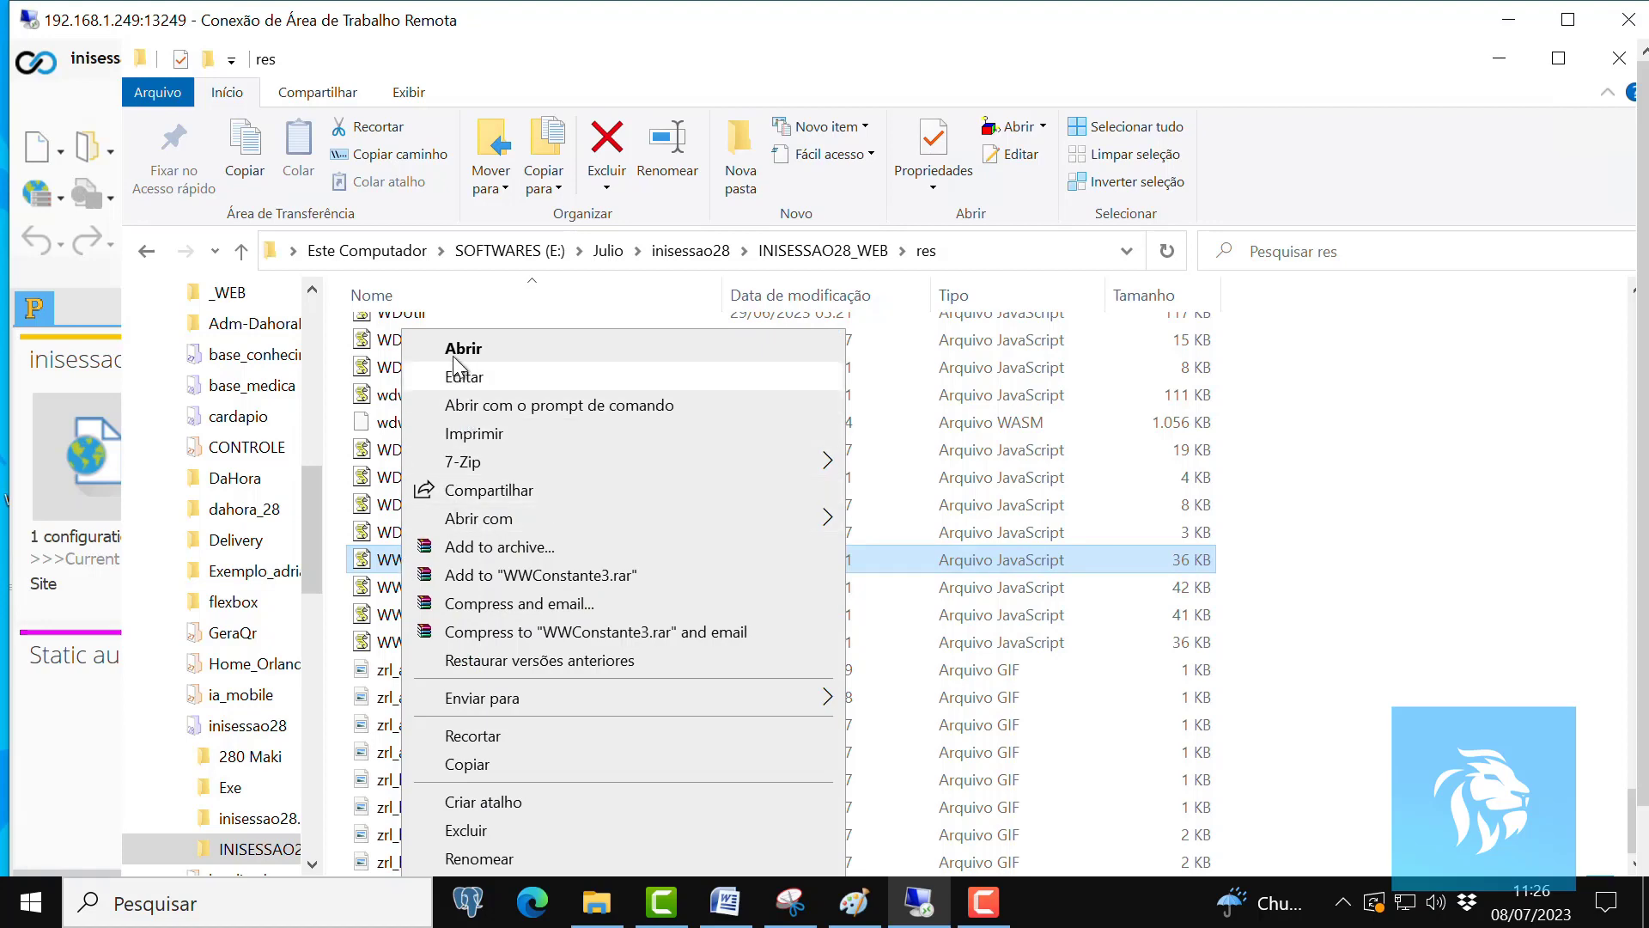
left_click(467, 381)
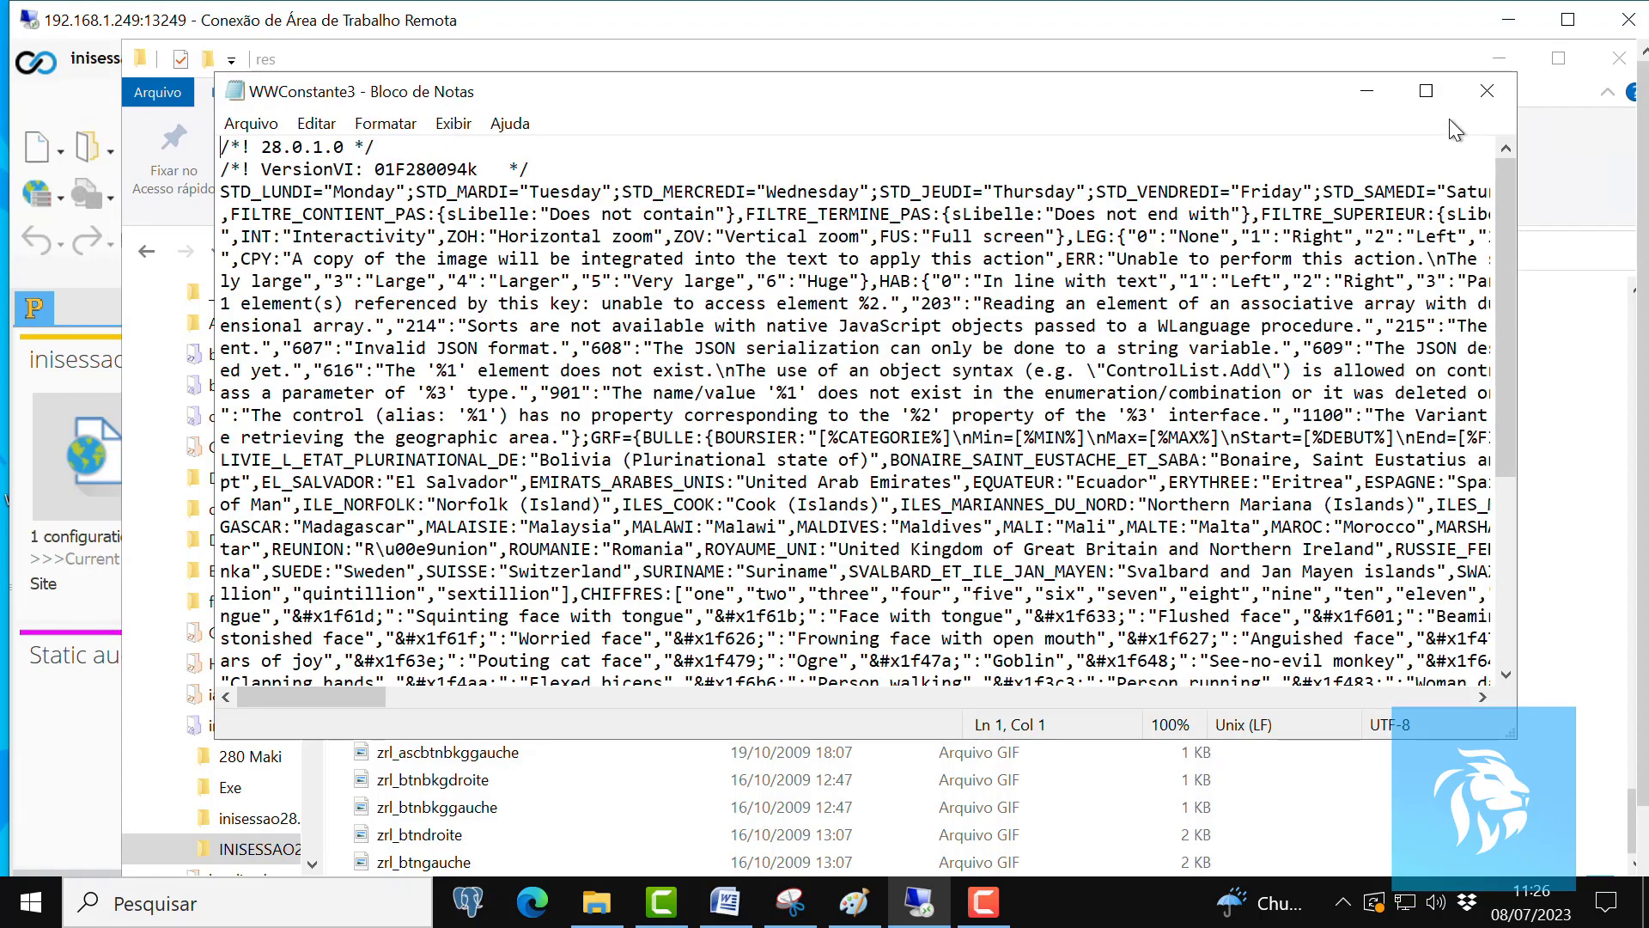
left_click(1492, 85)
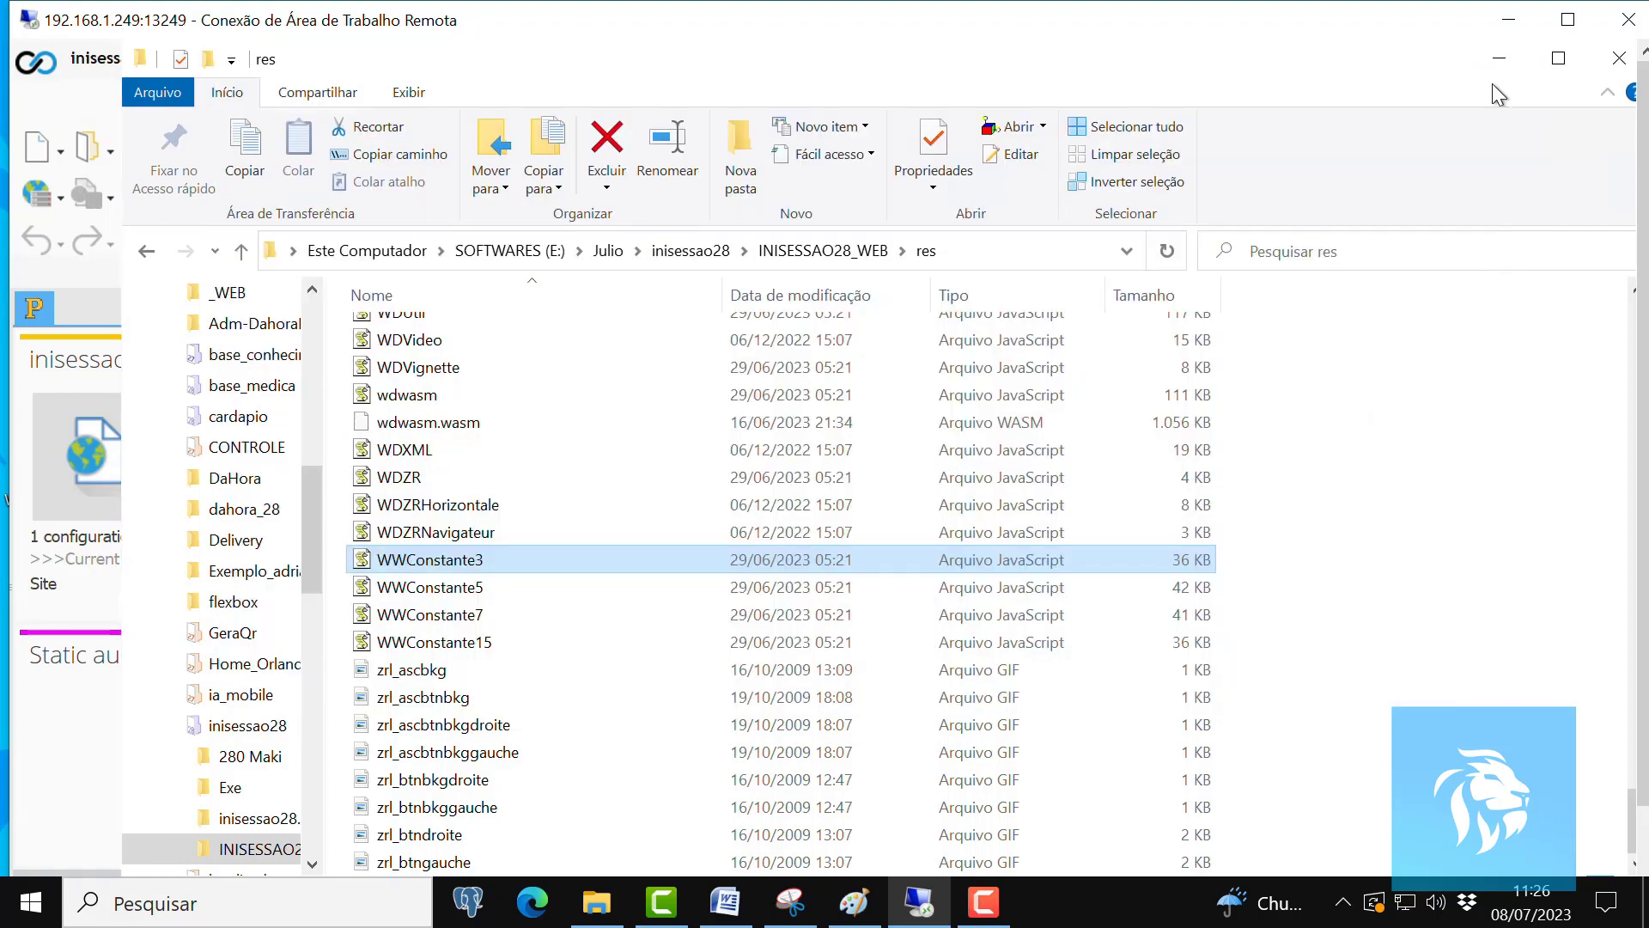
Open the WWConstante5 JavaScript file for editing in Bloco de Notas, read its constants through to the end, and close it.
left_click(402, 588)
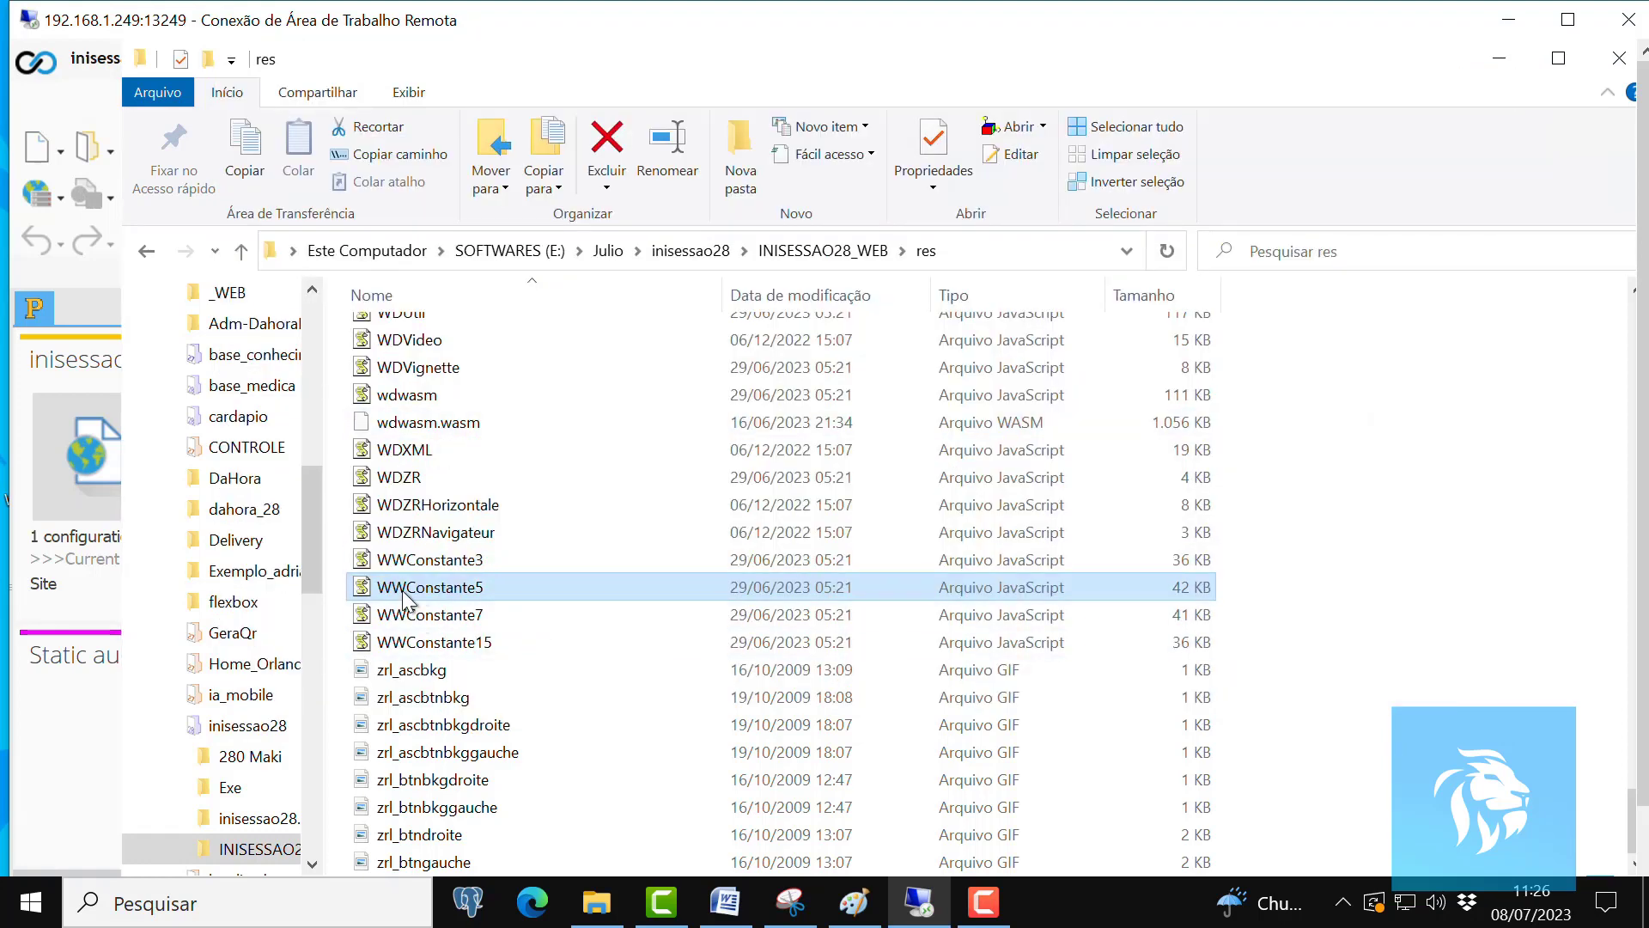
right_click(404, 591)
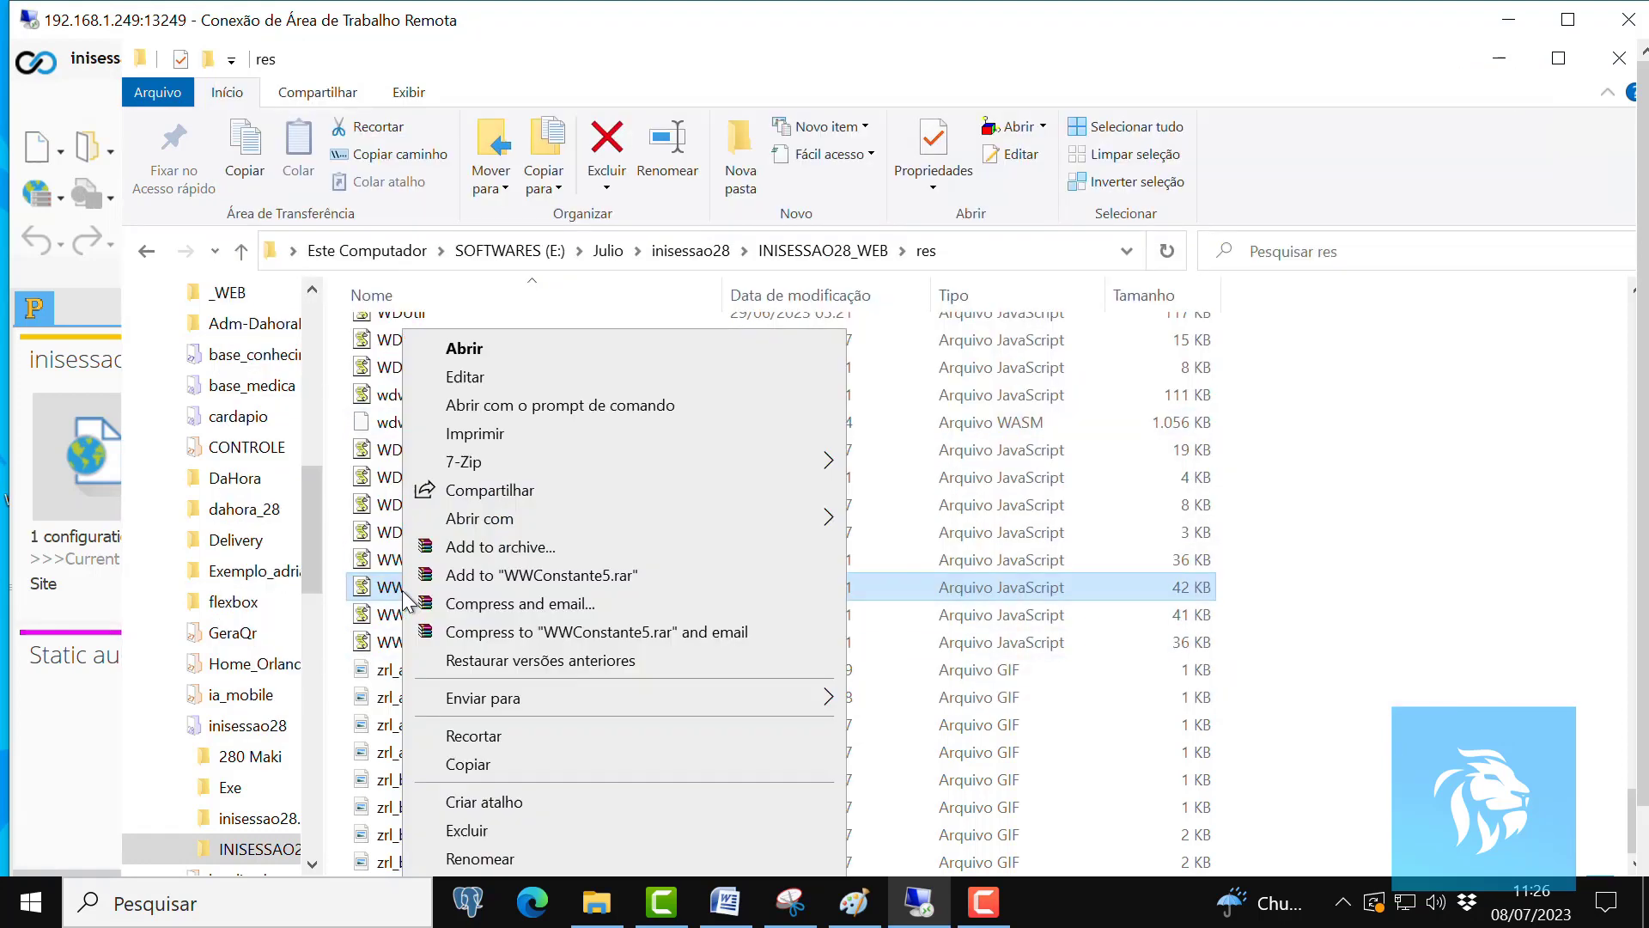
left_click(464, 378)
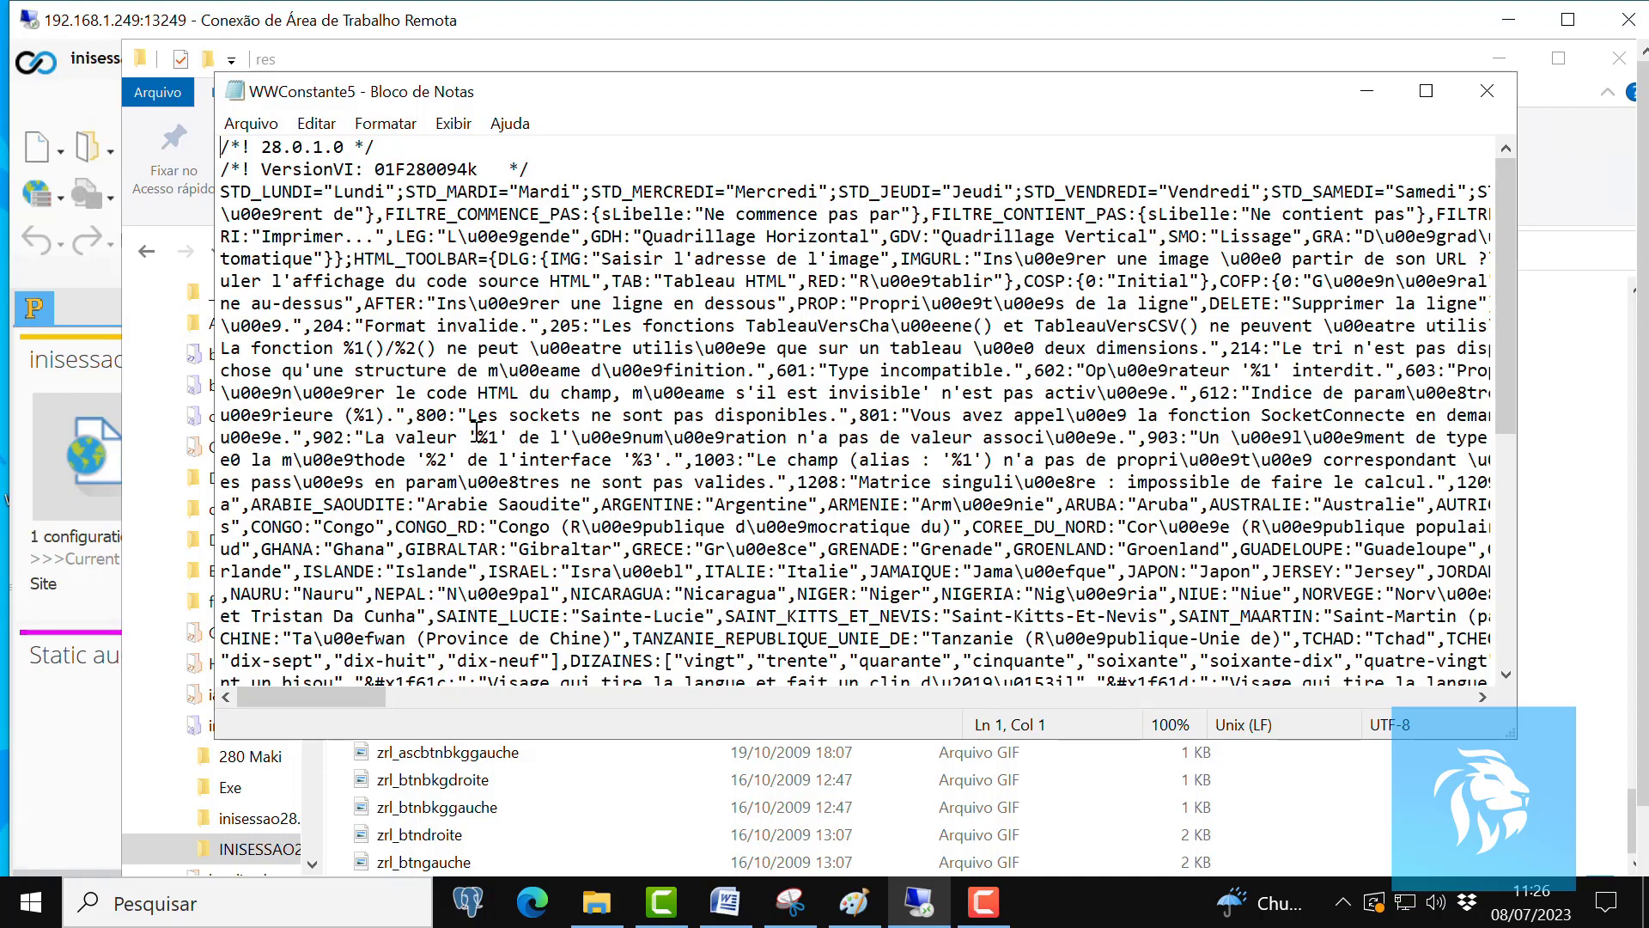
scroll(494, 427, "down", 5)
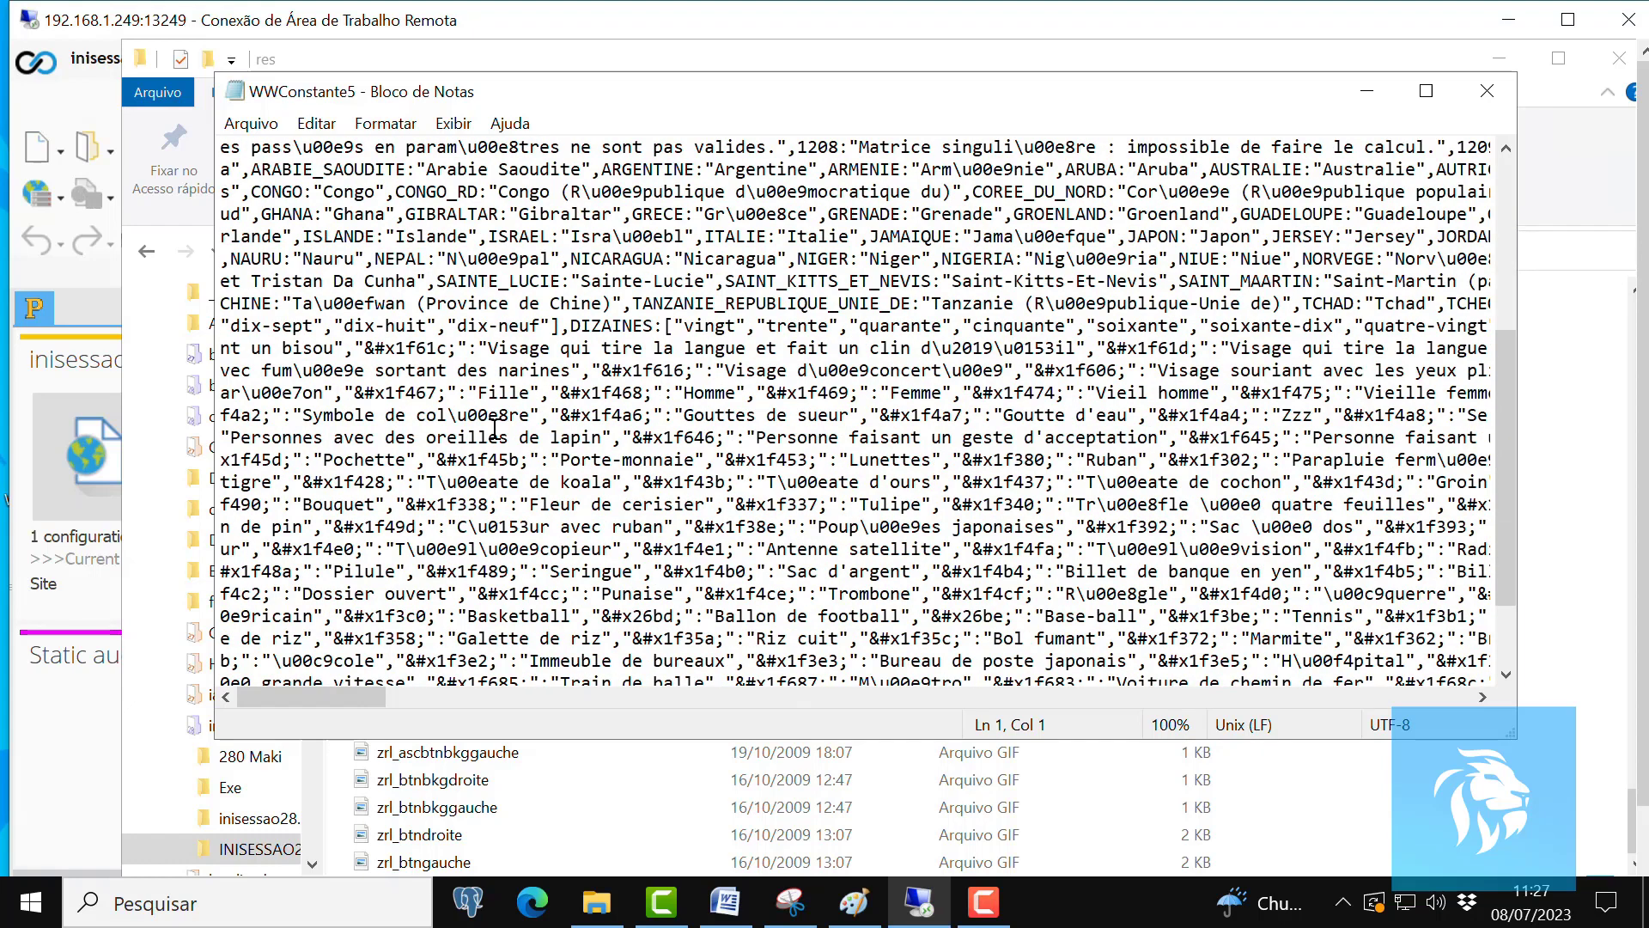
scroll(495, 427, "down", 2)
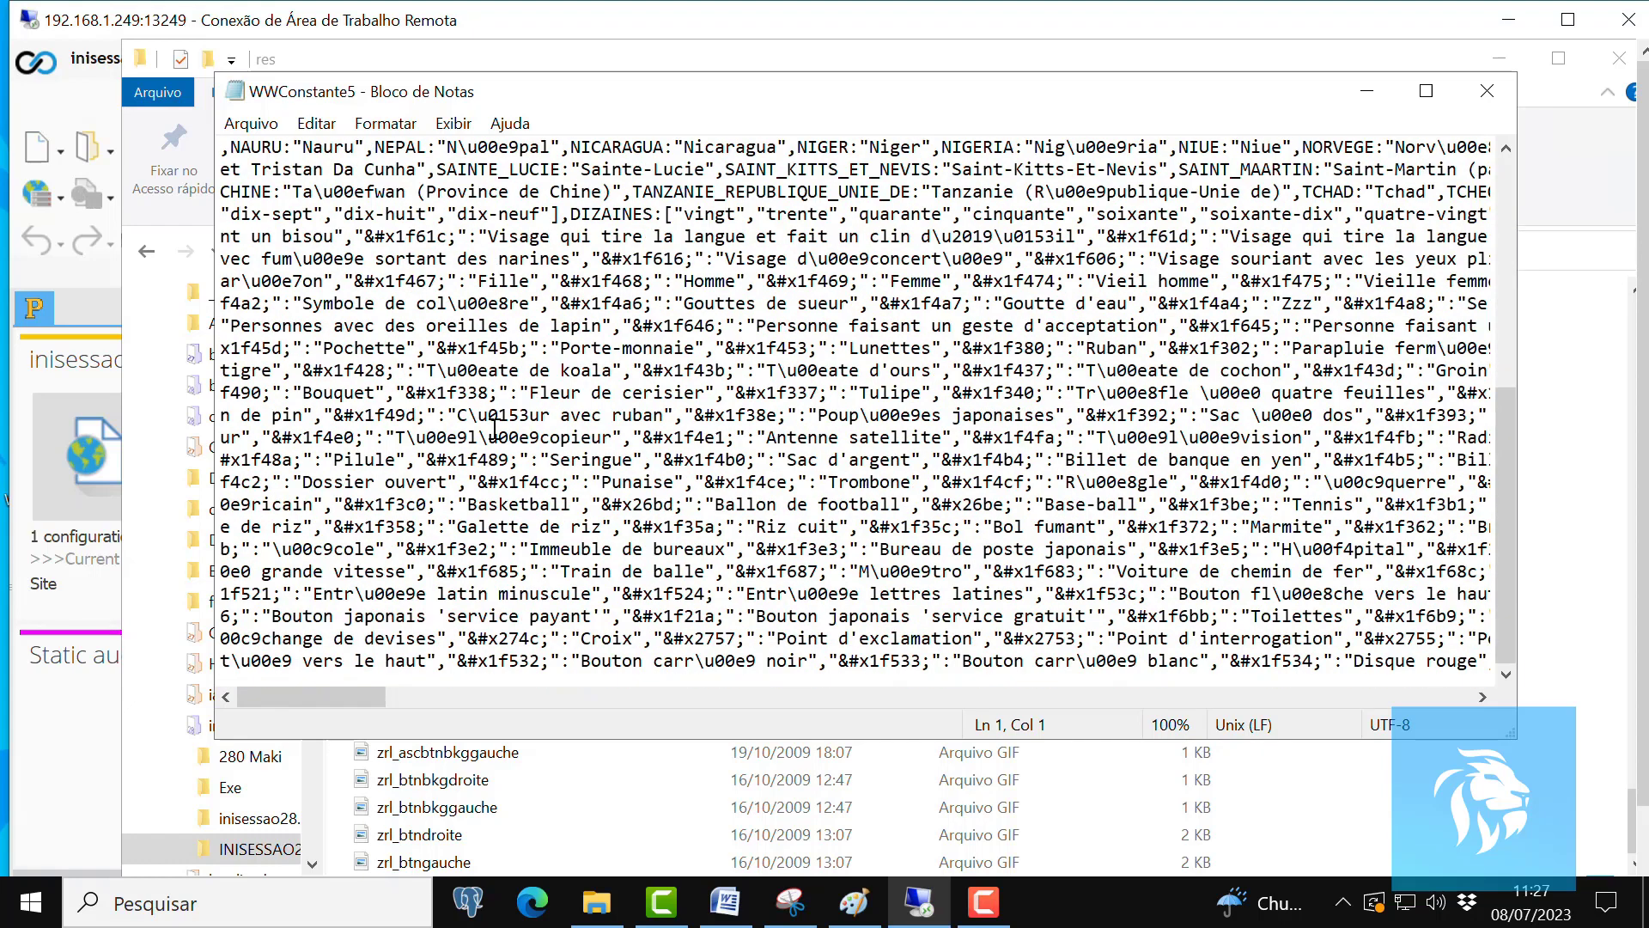
left_click(1499, 98)
Open the WWConstante7 JavaScript file for editing in Bloco de Notas, check its text constants, and close it.
left_click(455, 617)
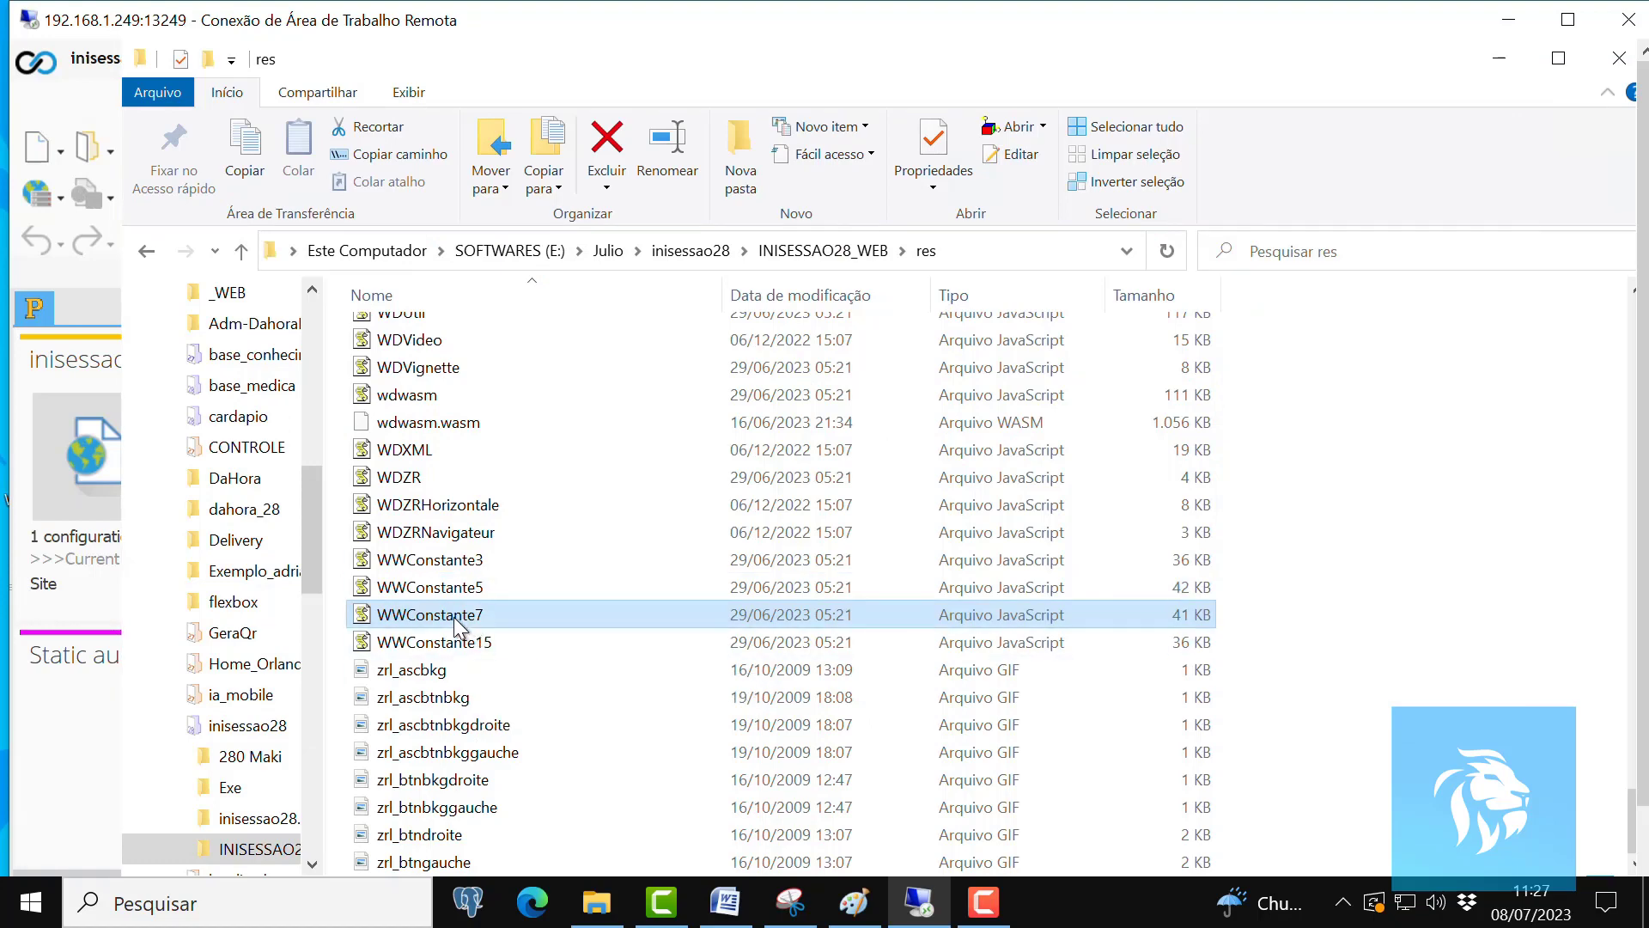
right_click(454, 623)
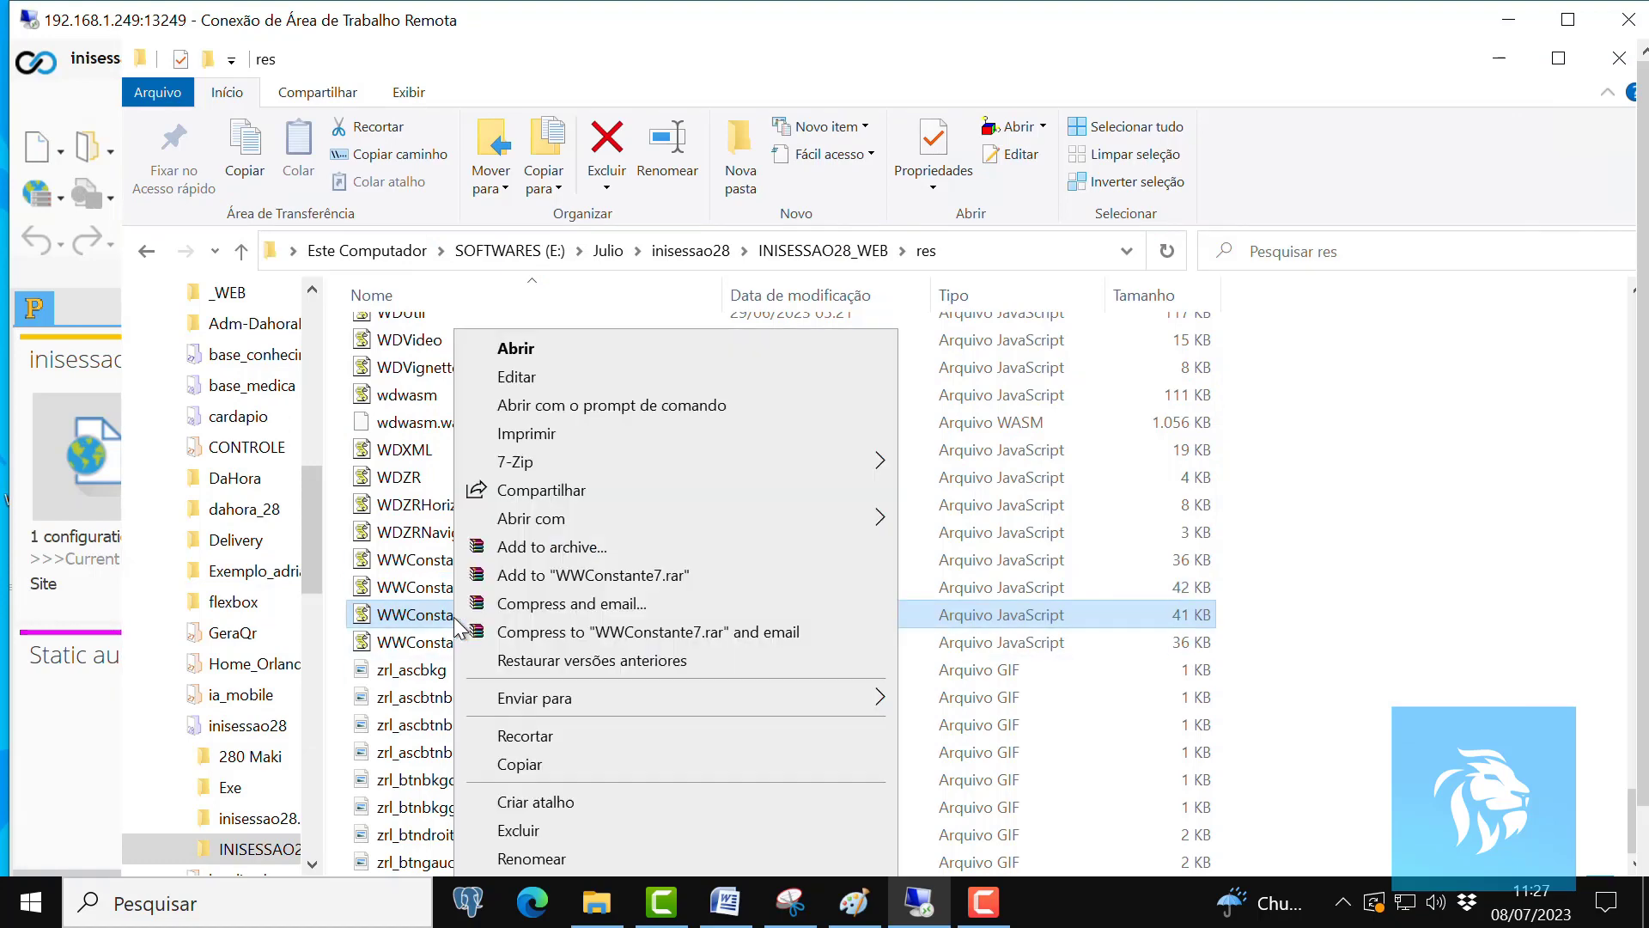
left_click(513, 377)
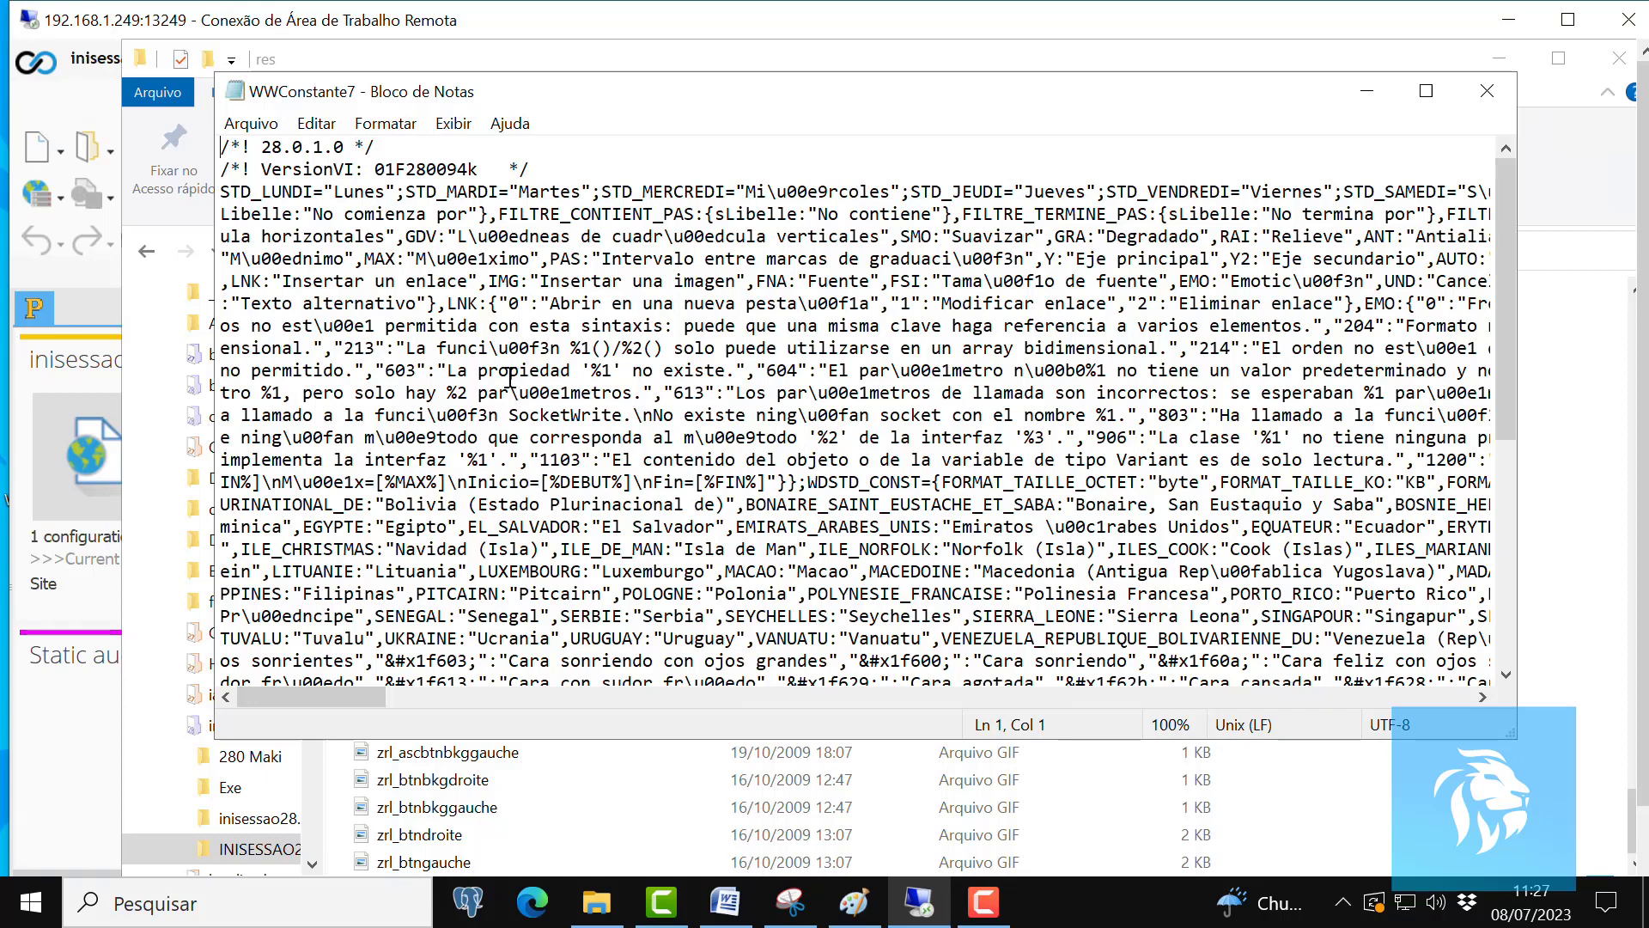
left_click(1483, 89)
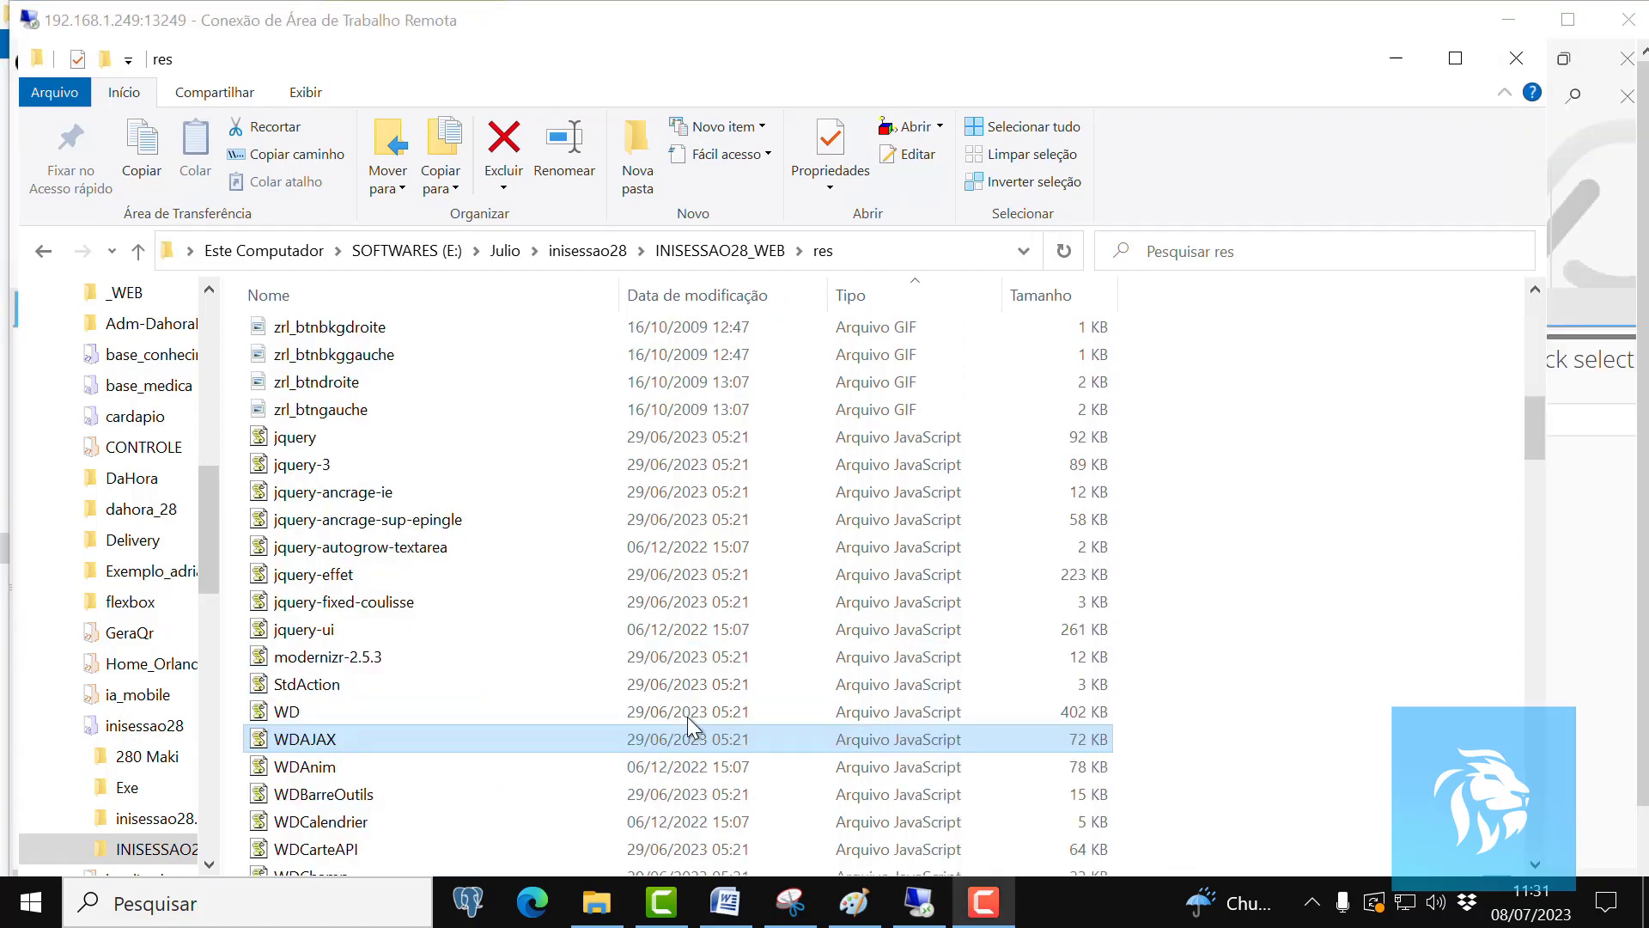
Open the WD JavaScript file for editing in Bloco de Notas, read through its code in a maximized window, and close it.
left_click(297, 713)
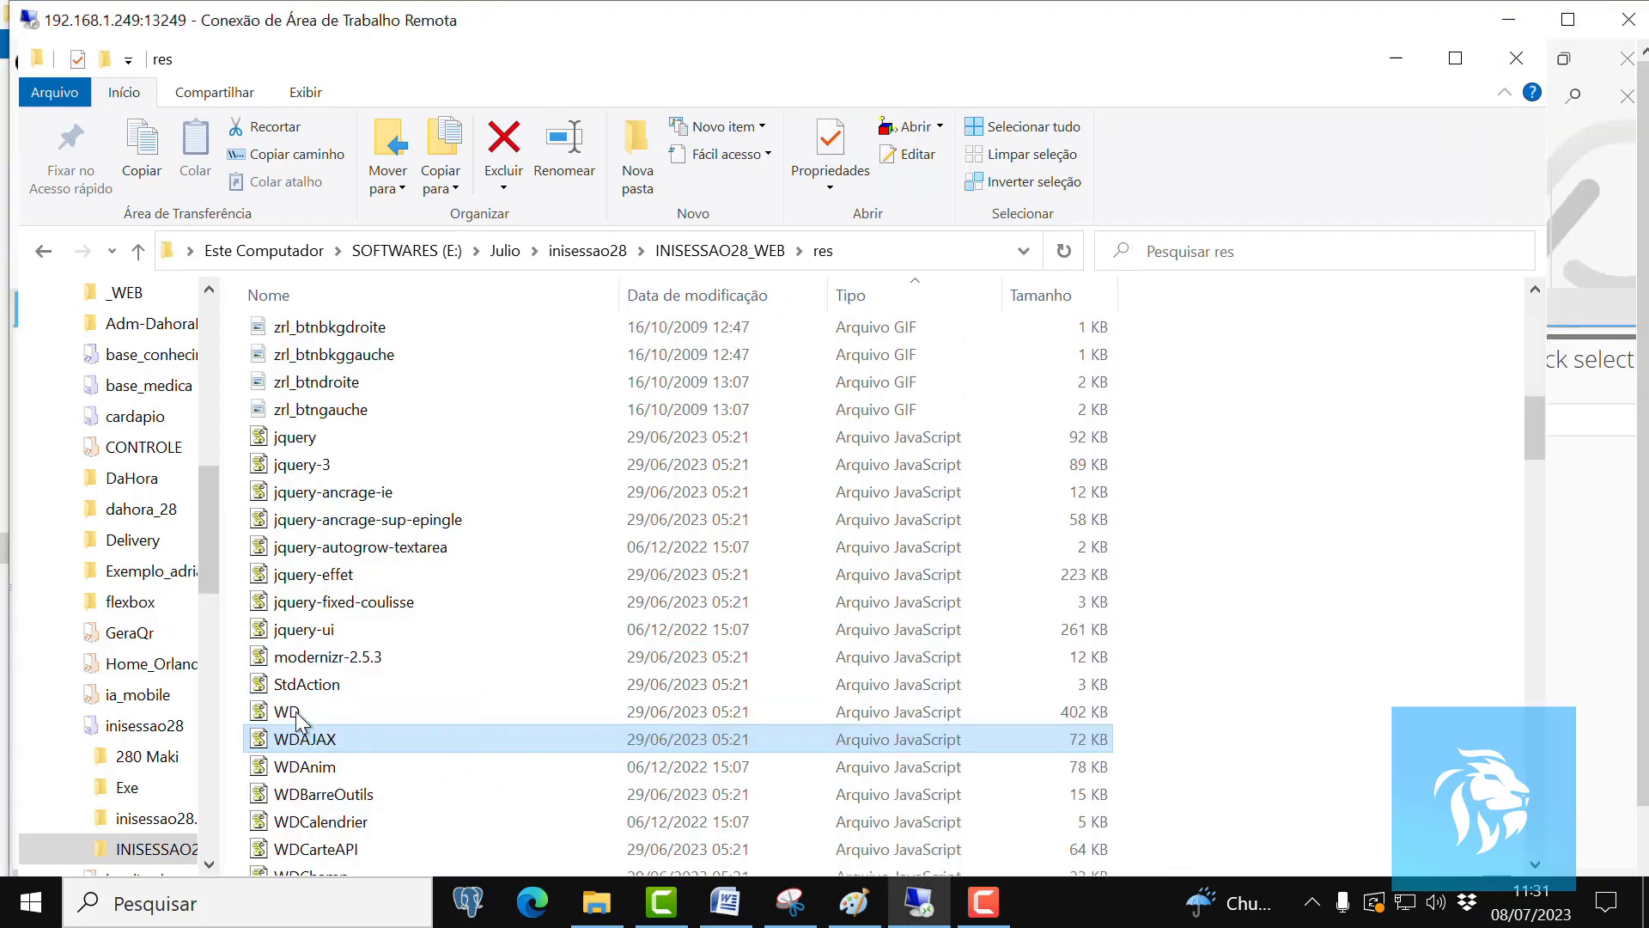
right_click(296, 713)
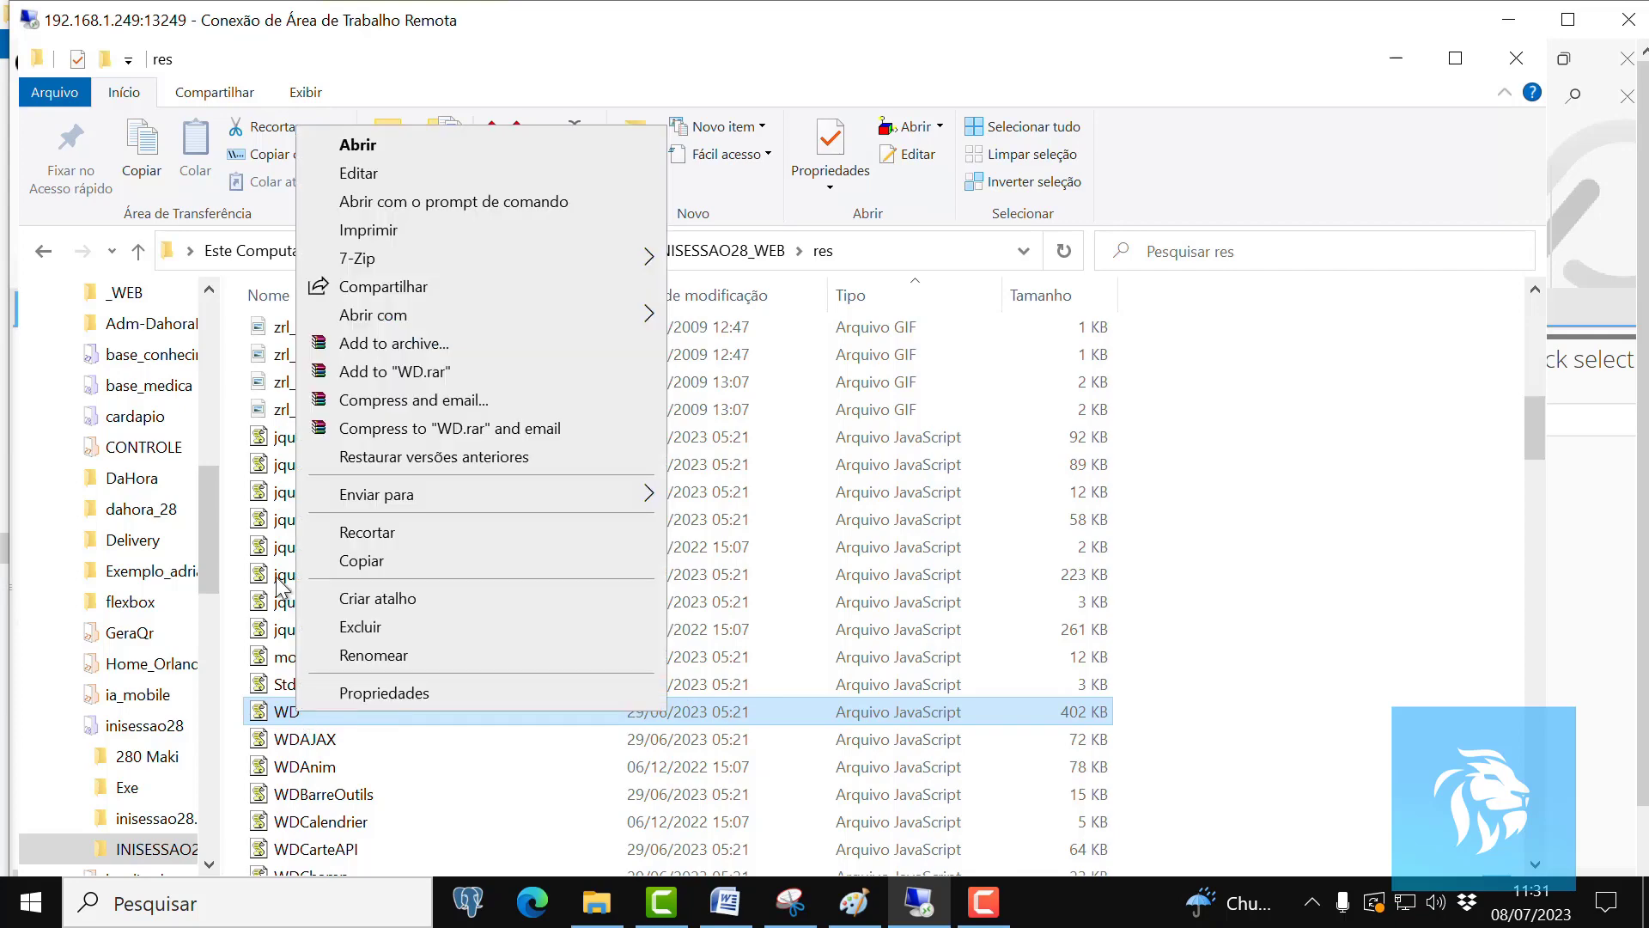
left_click(360, 172)
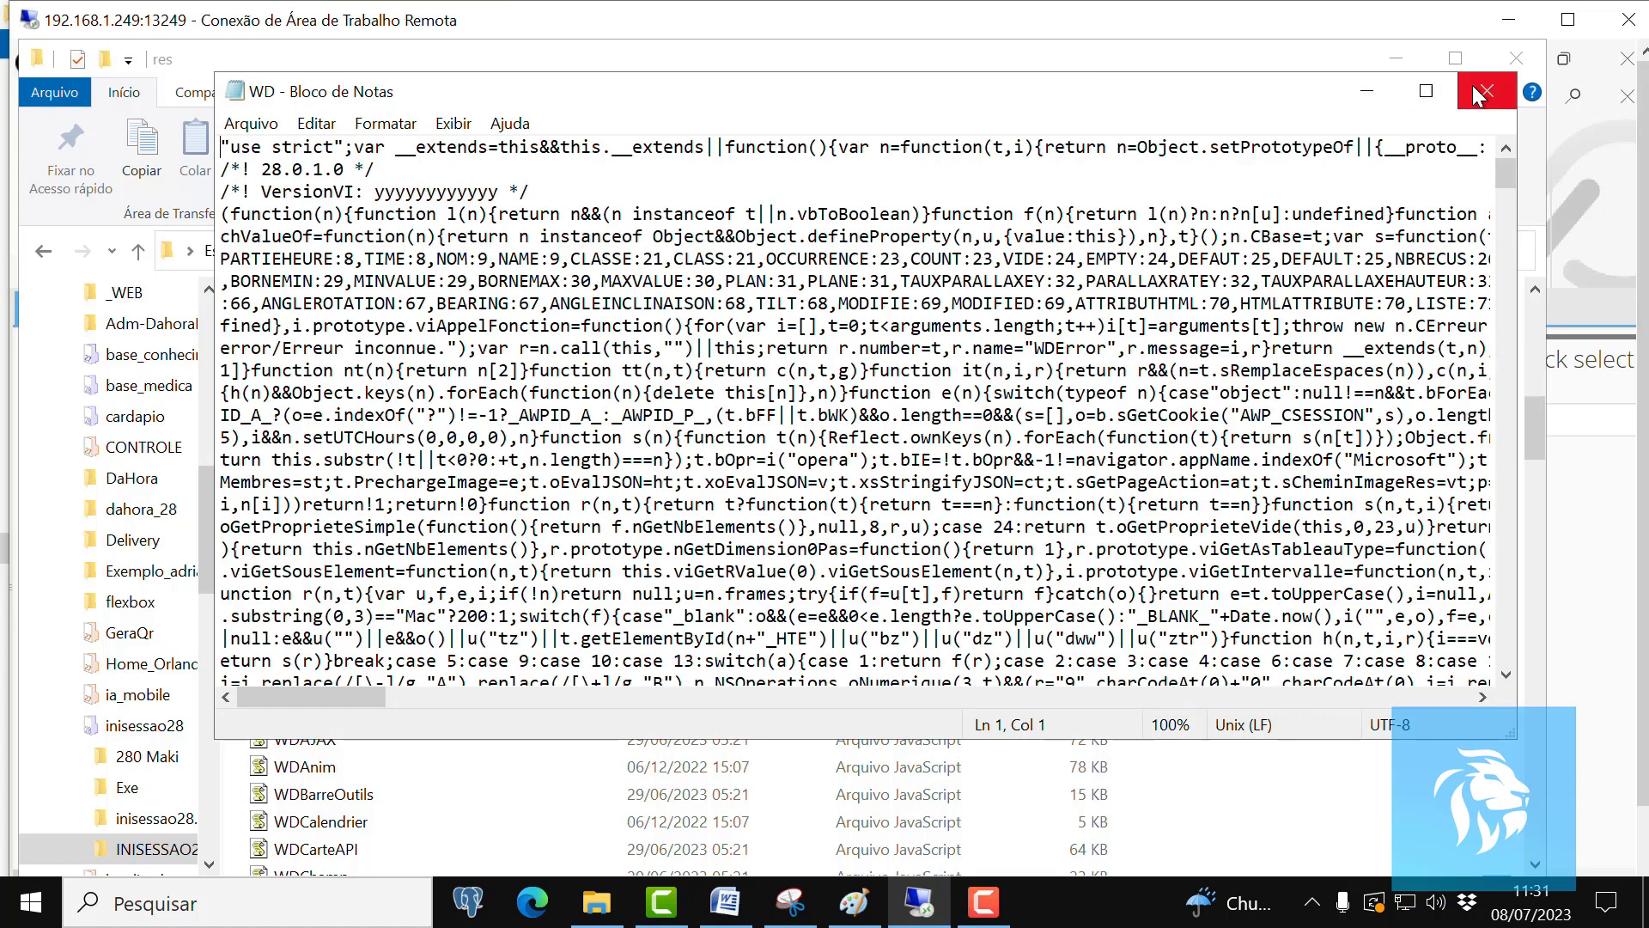
left_click(1428, 91)
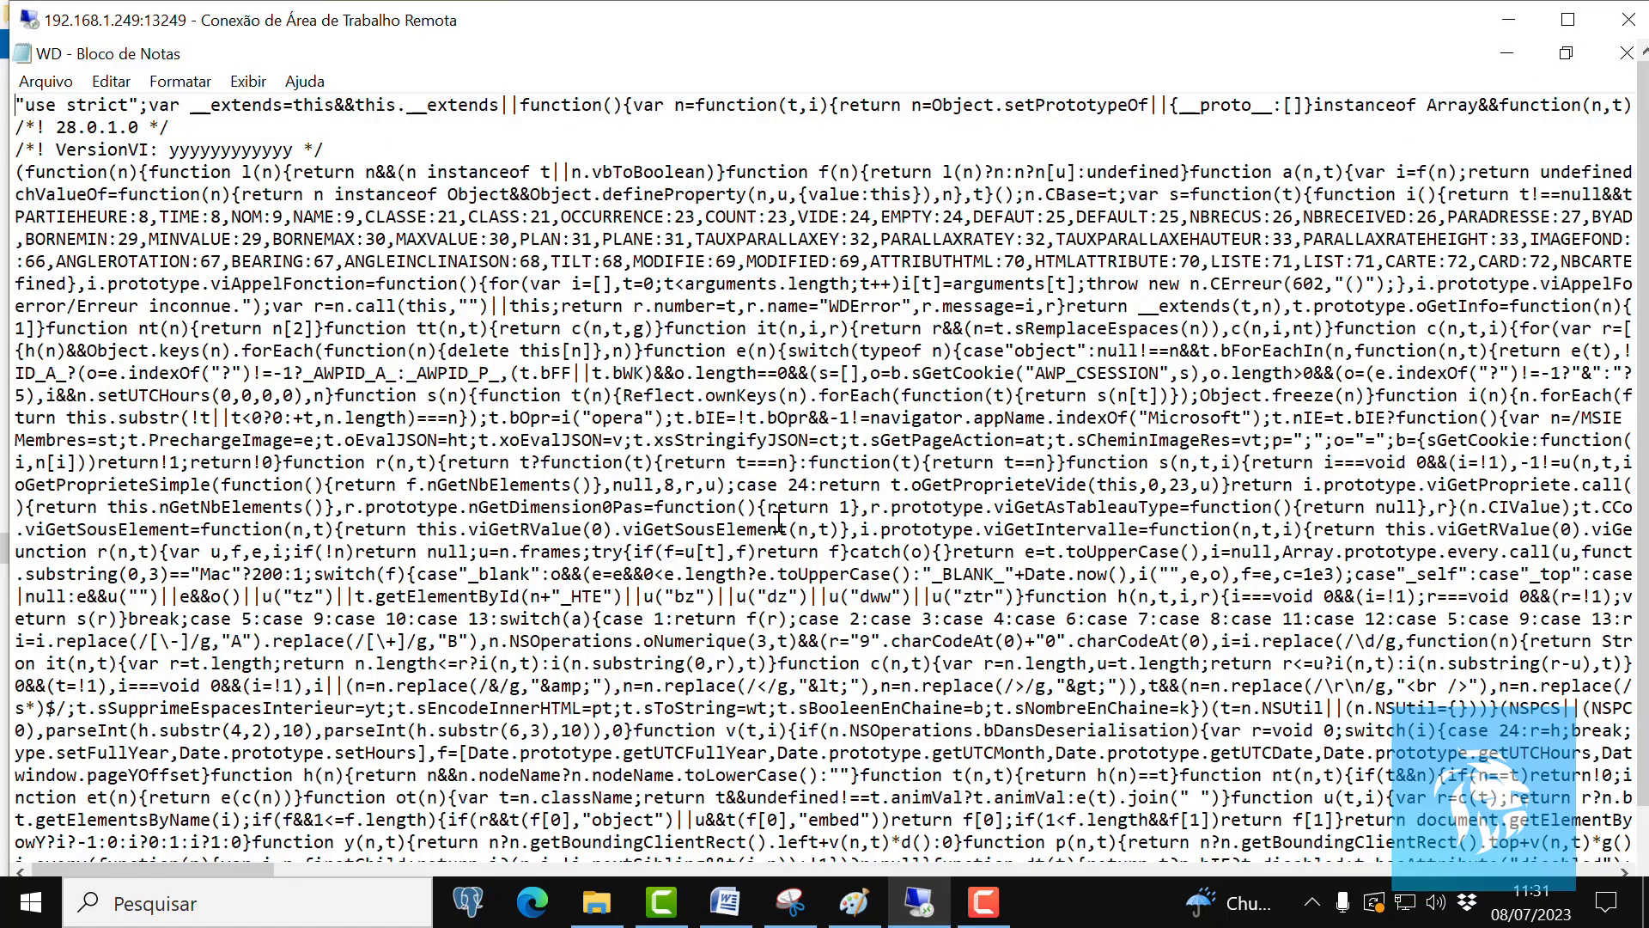
scroll(503, 596, "down", 6)
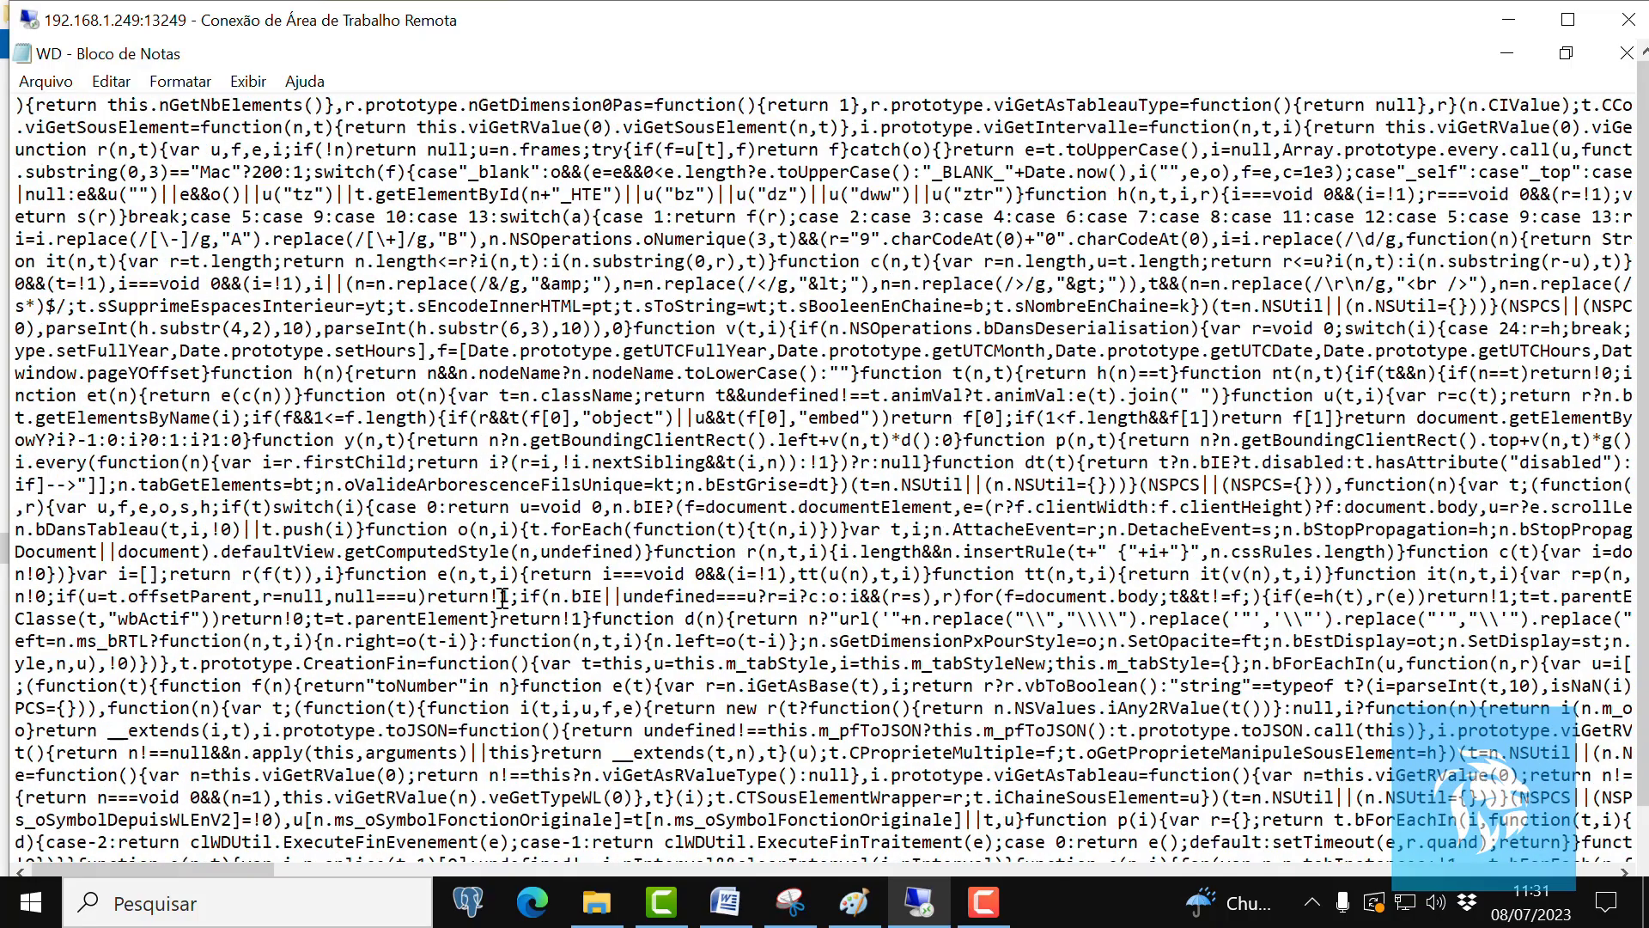
scroll(503, 596, "down", 10)
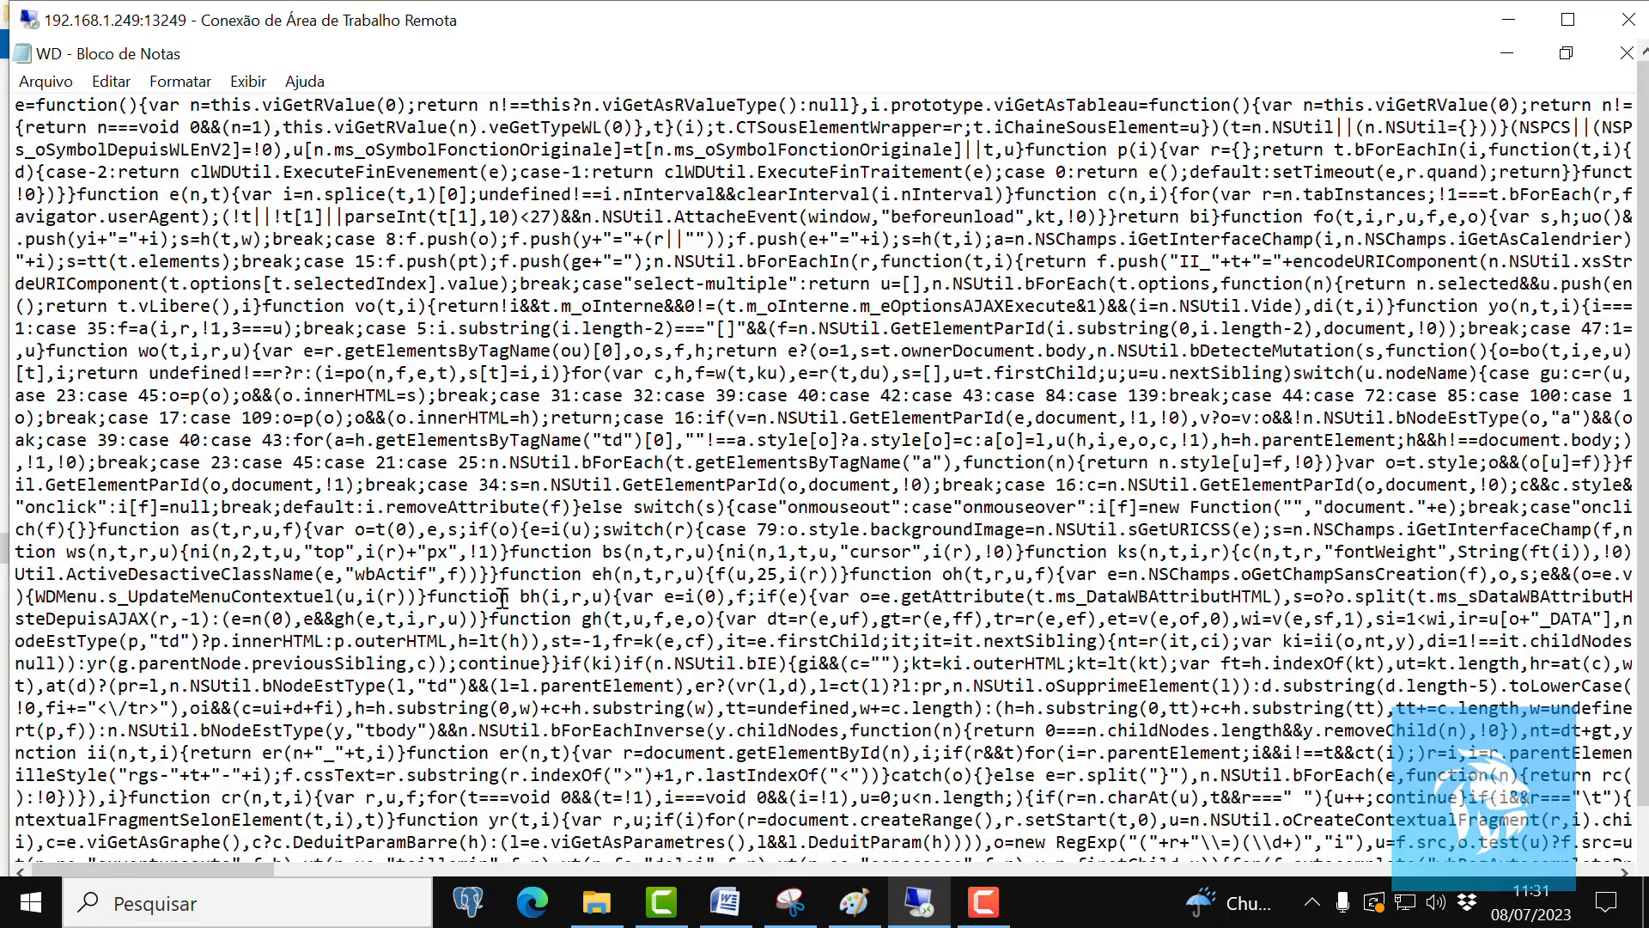
left_click(1618, 66)
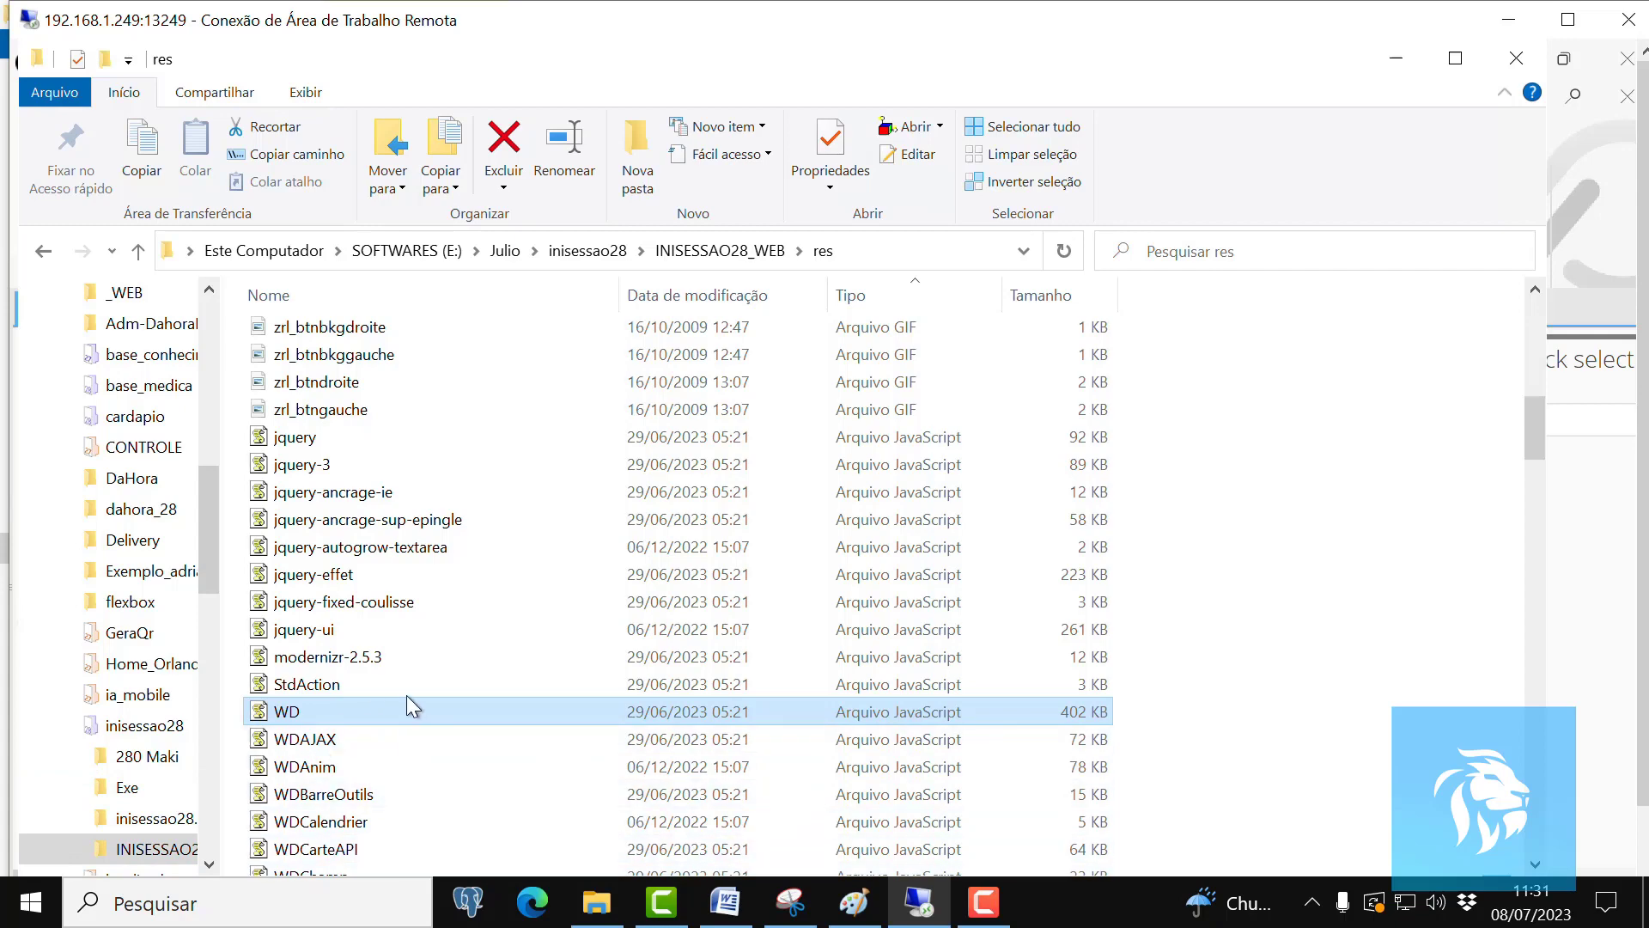
Open the WDAnim JavaScript file for editing in Bloco de Notas, view its animation code in a maximized window, and close it.
scroll(421, 694, "down", 2)
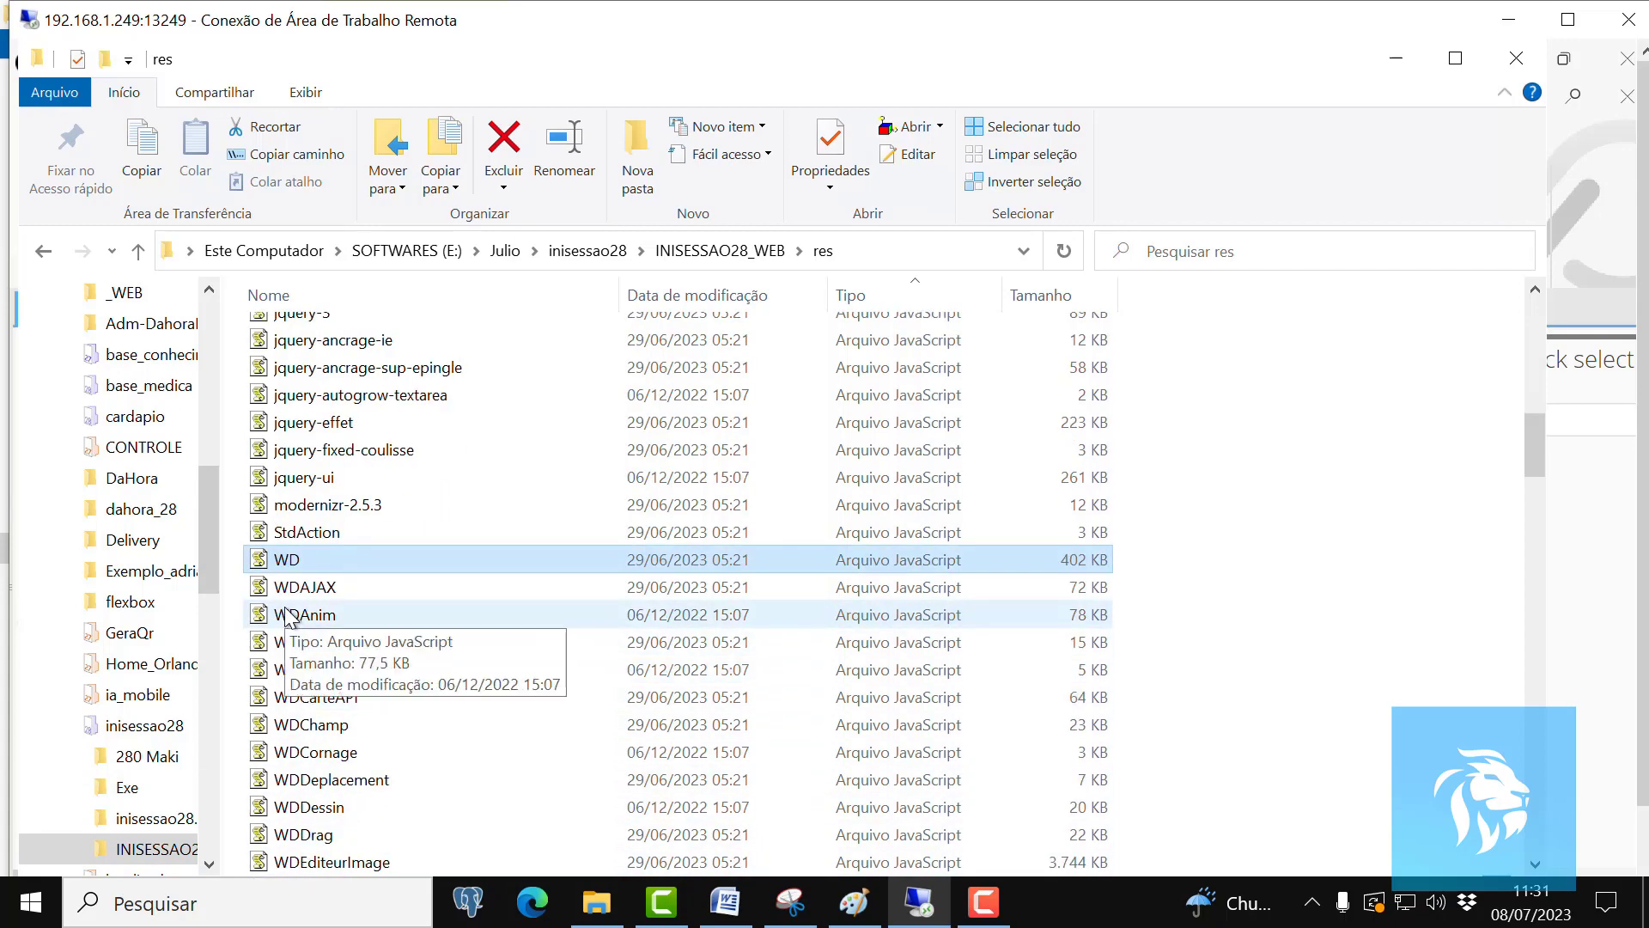
right_click(322, 612)
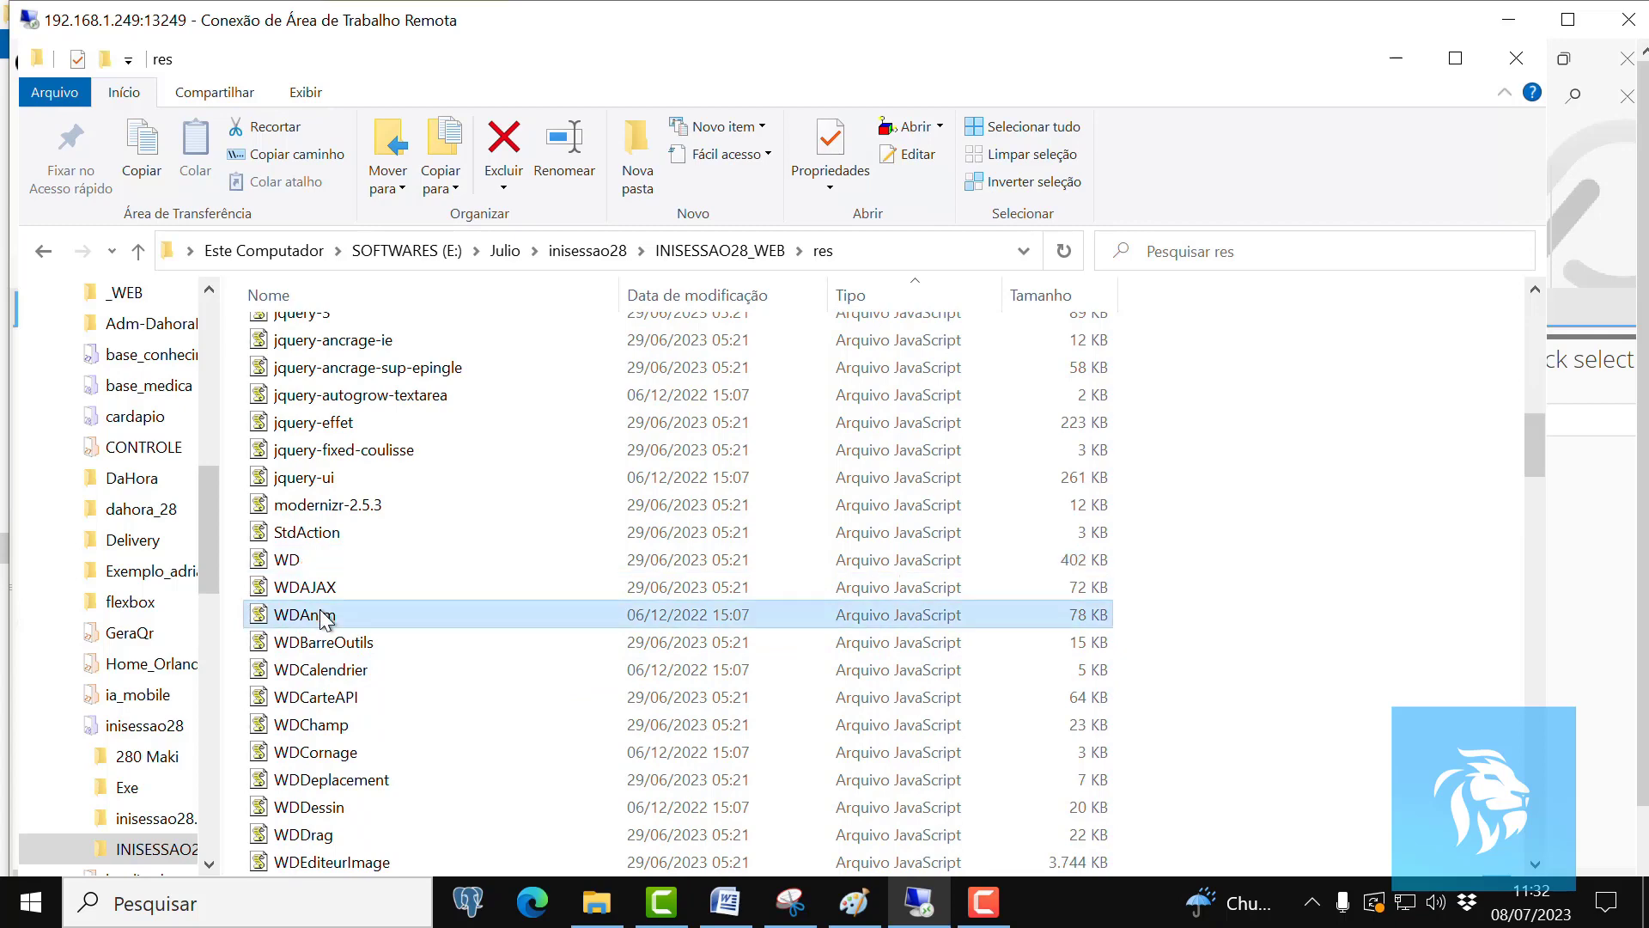
left_click(405, 378)
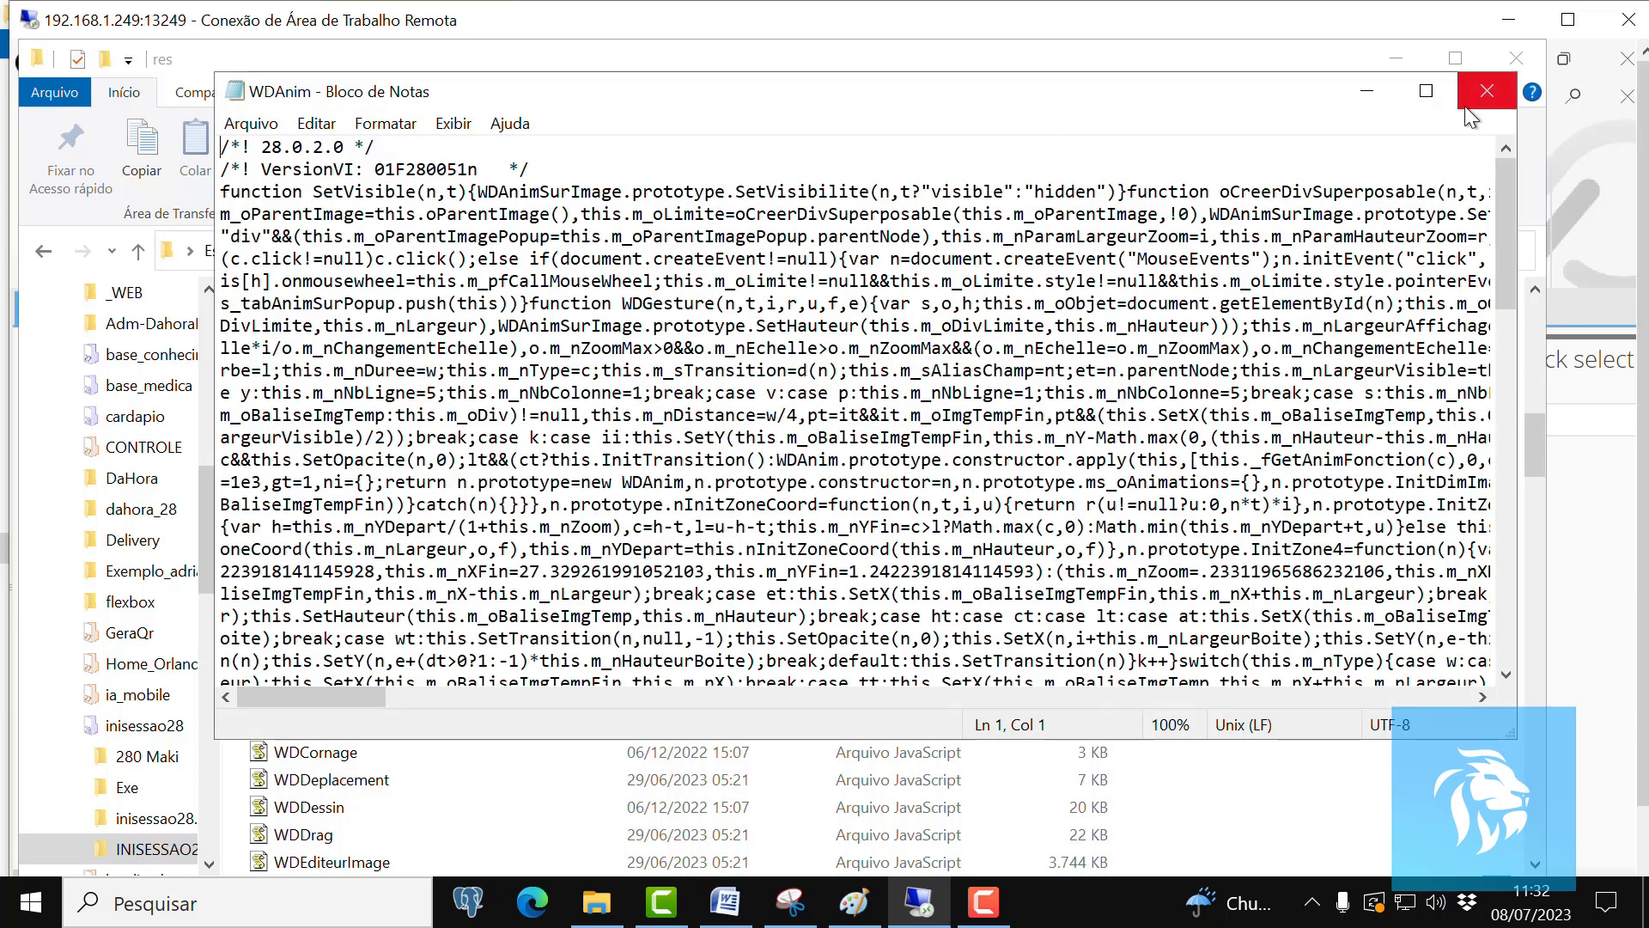
left_click(1426, 91)
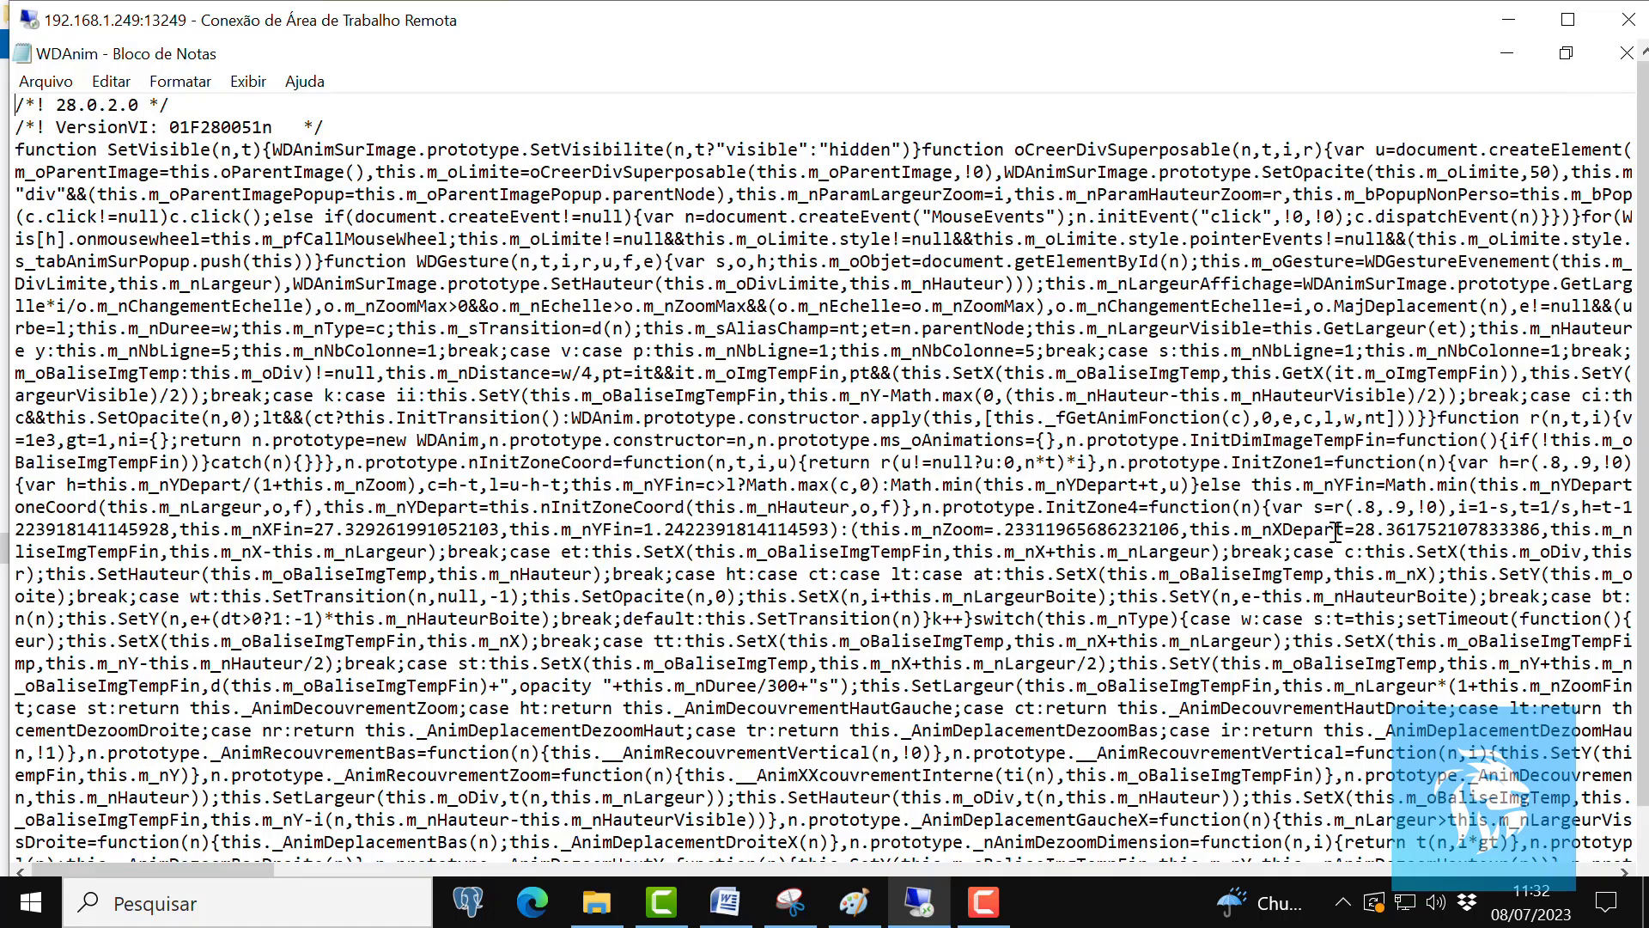
left_click(1627, 53)
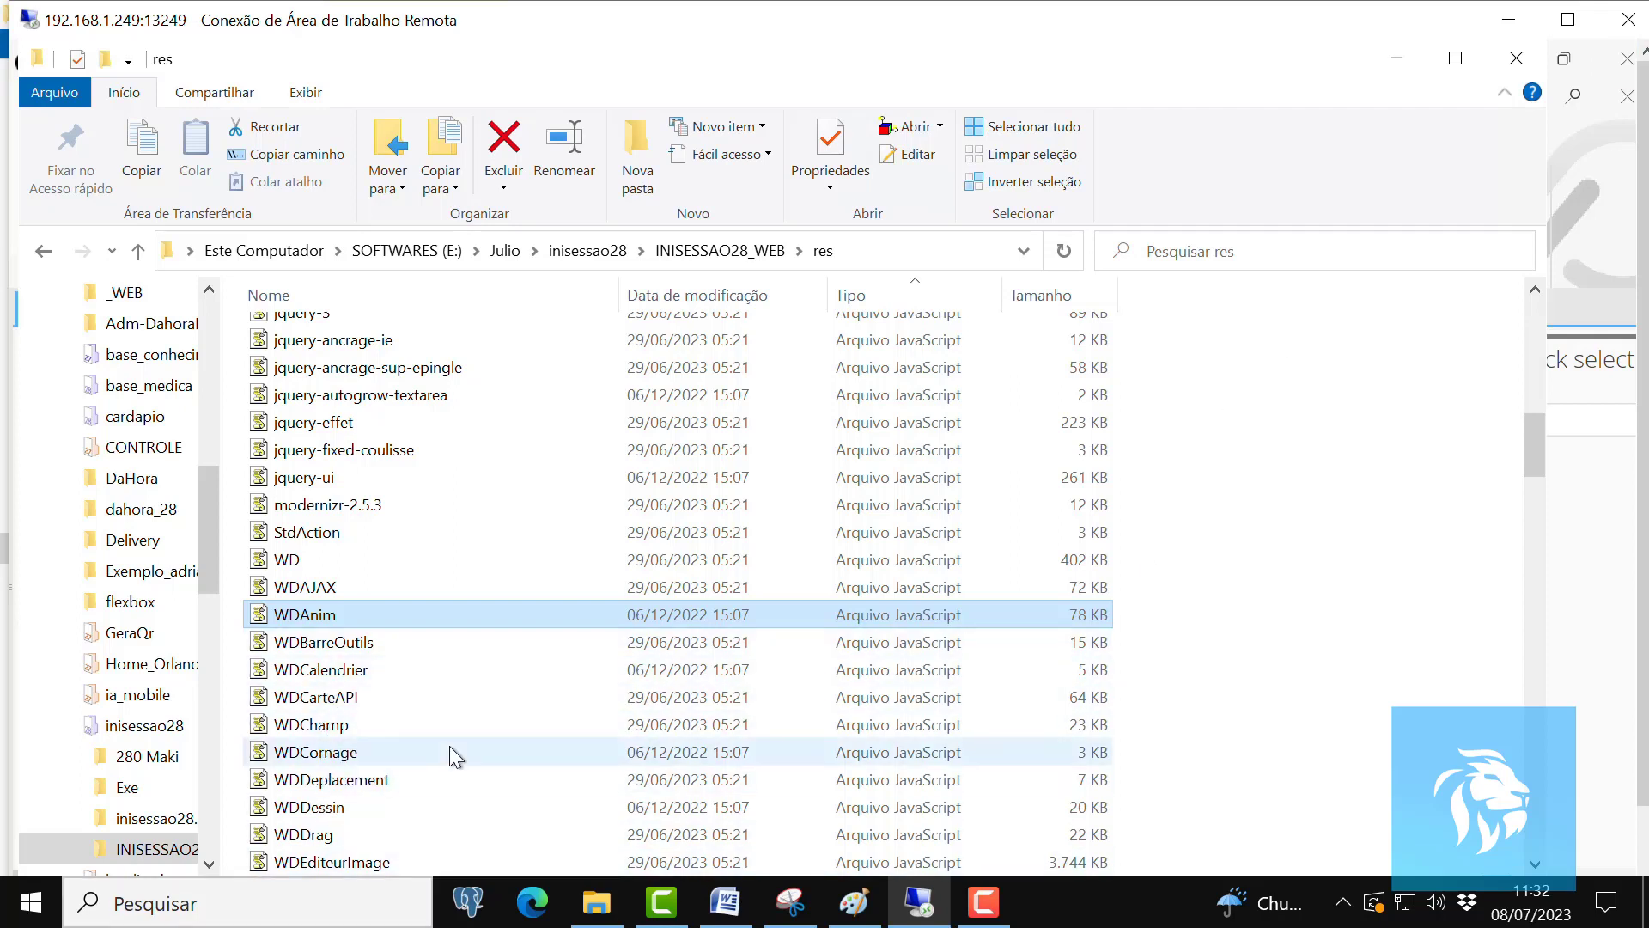
Open the WDCalendrier JavaScript file for editing in Bloco de Notas, check its calendar code, and close it.
left_click(334, 674)
right_click(333, 674)
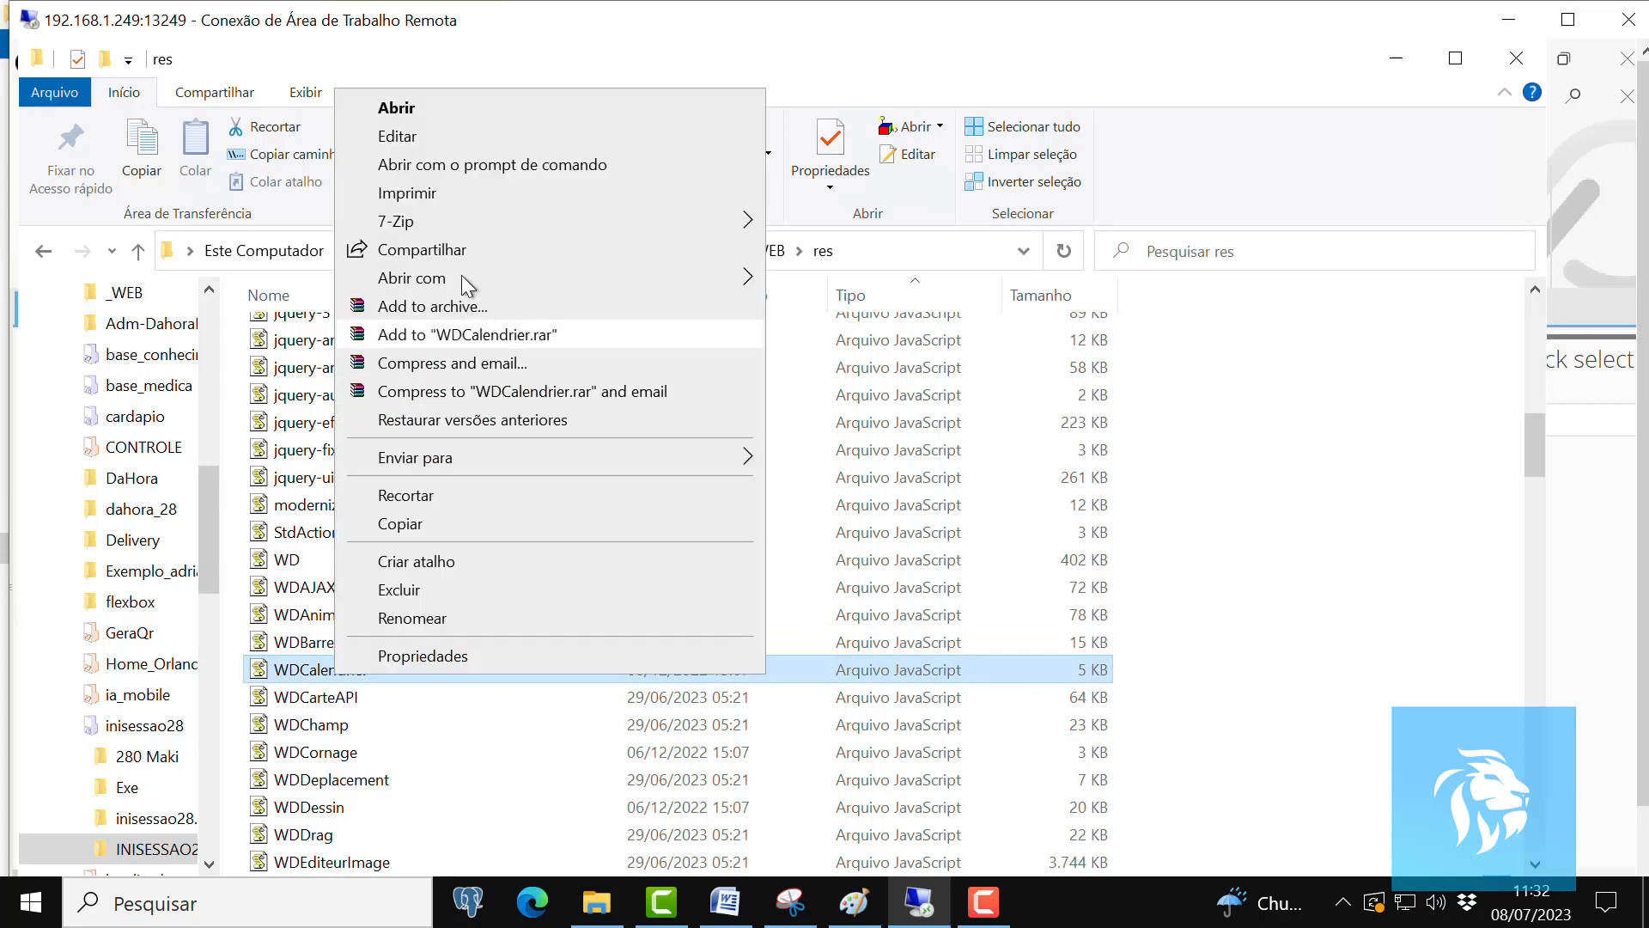
mouse_move(443, 273)
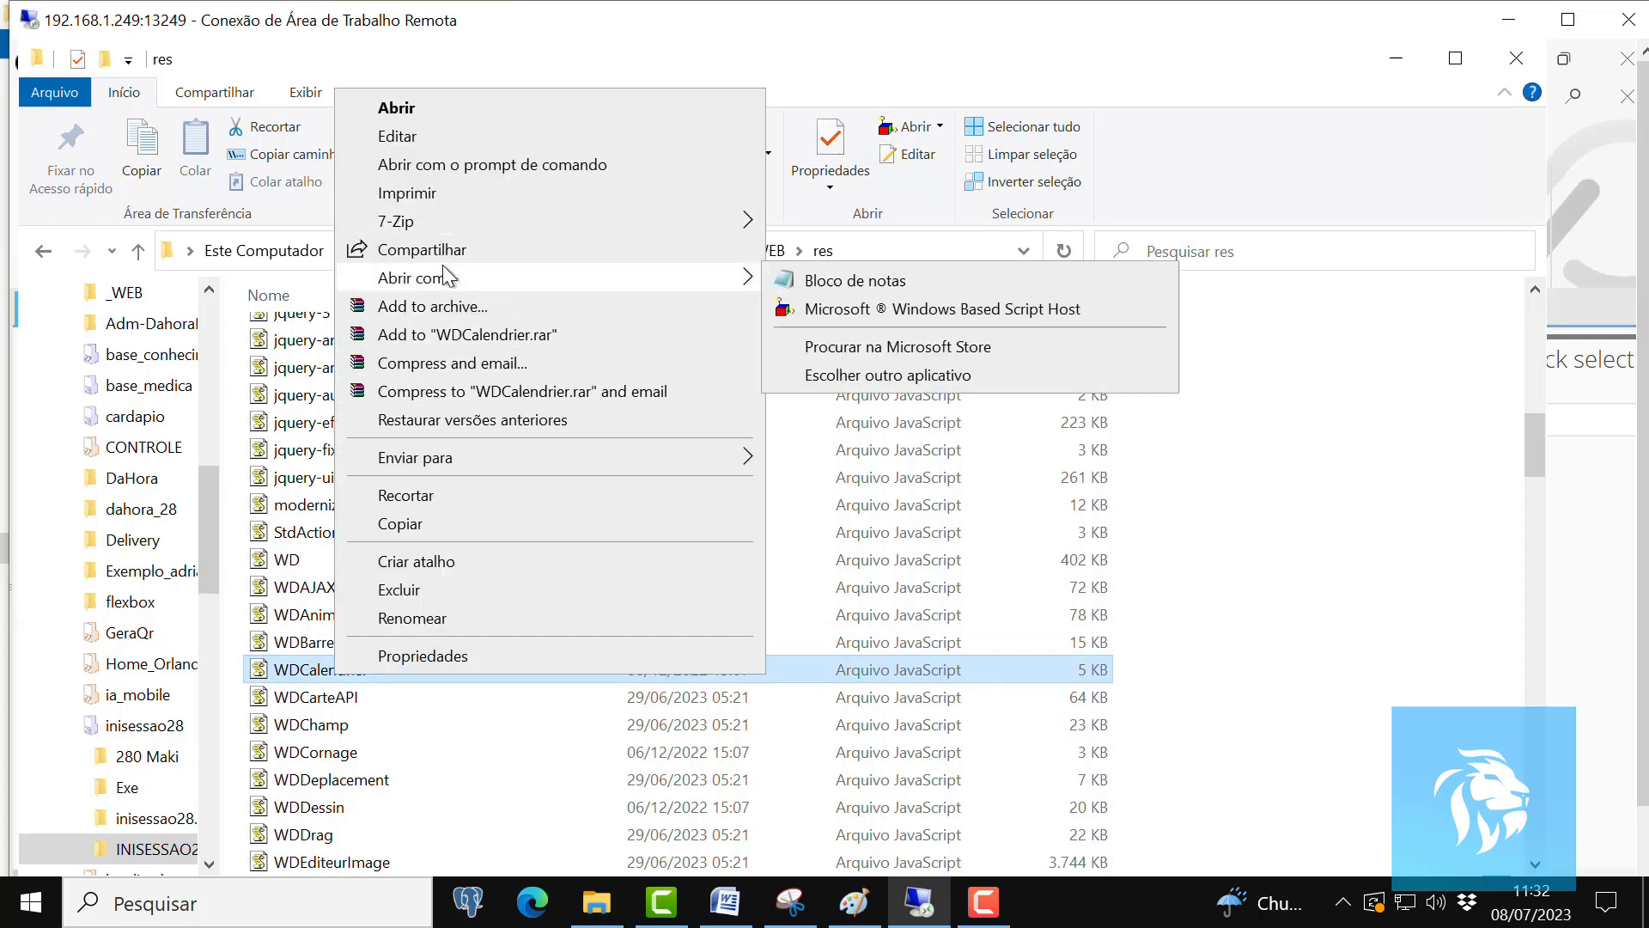
left_click(399, 139)
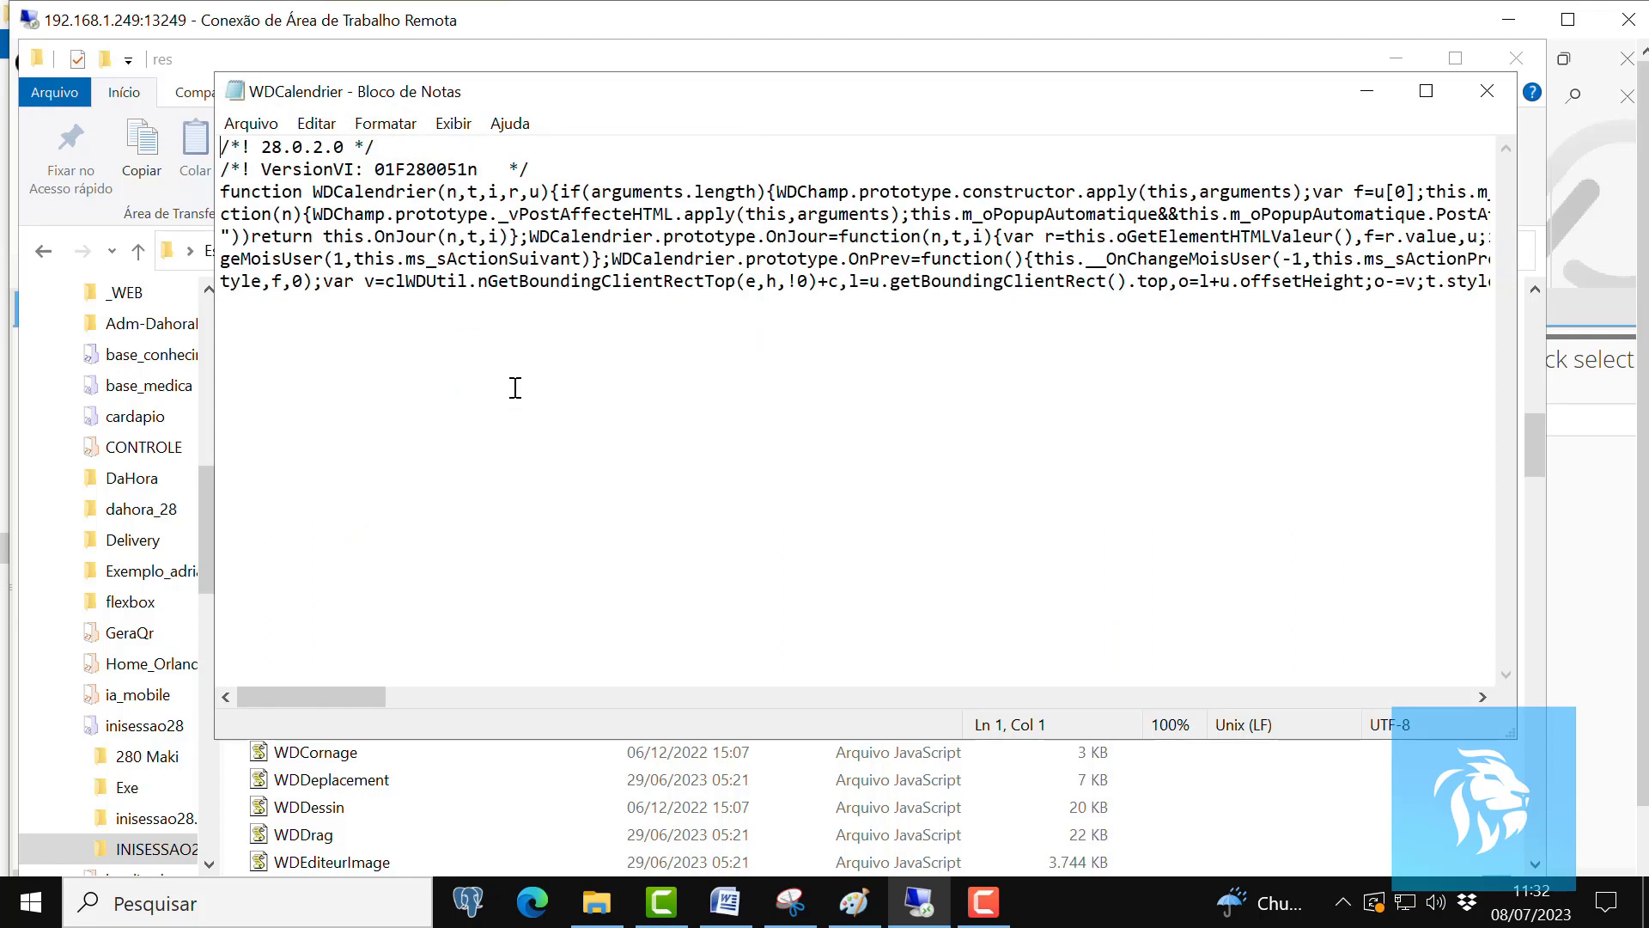
left_click(1487, 95)
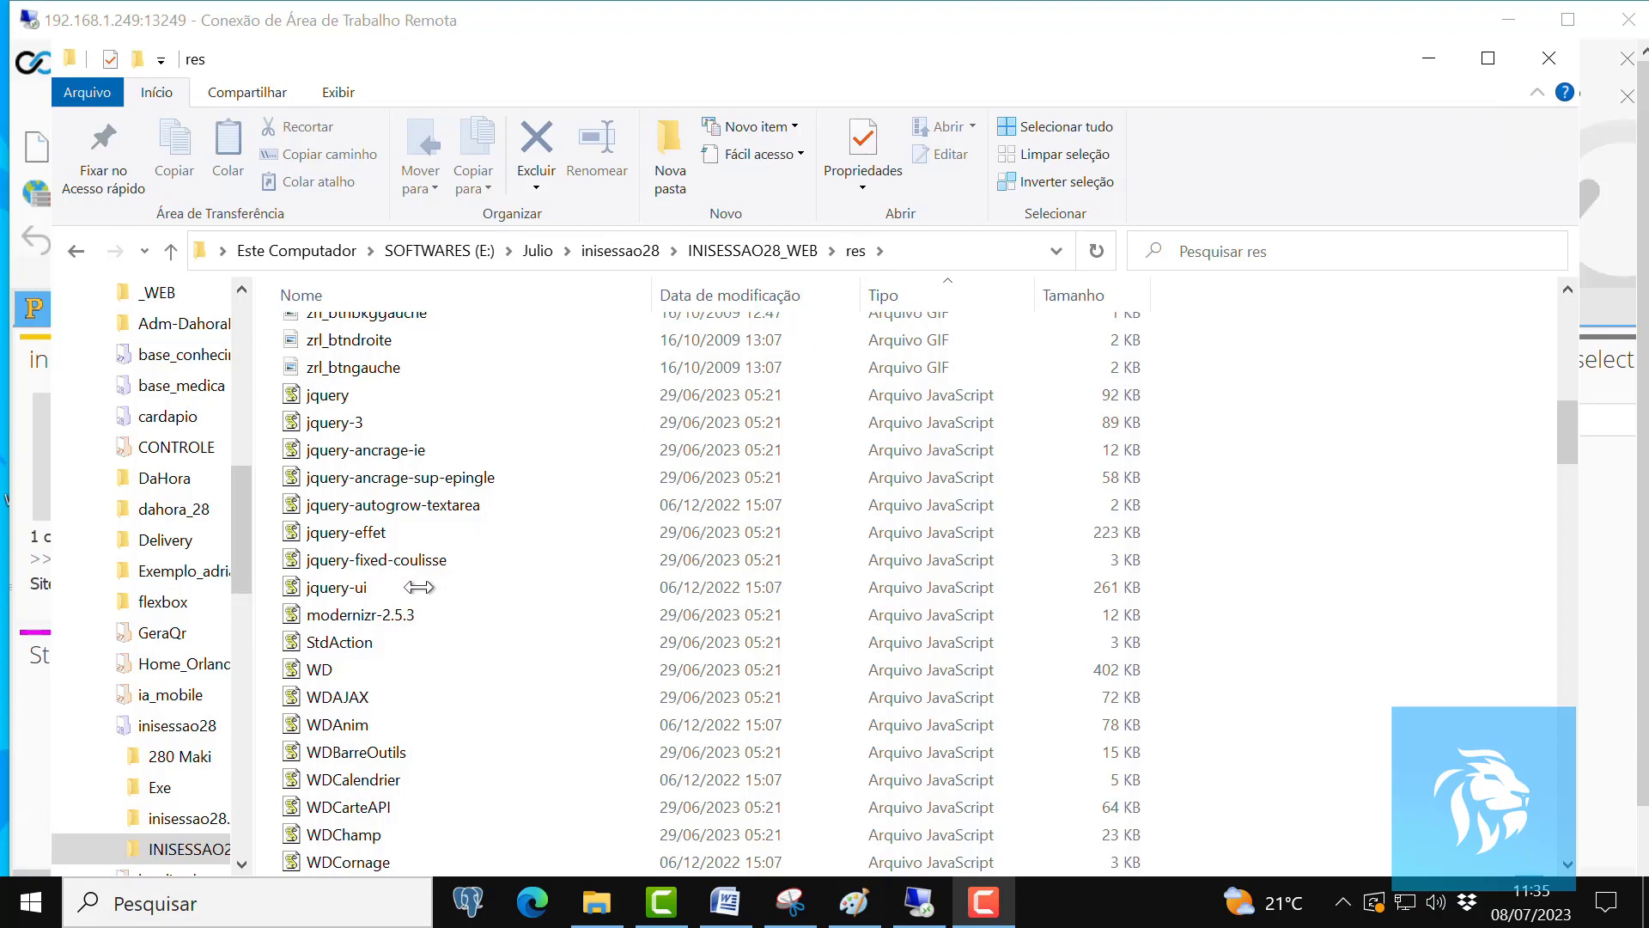
Find the WWConstante15 JavaScript file in the res folder, open it for editing in Bloco de Notas, review its constants, and close it.
left_click(591, 642)
scroll(575, 642, "down", 3)
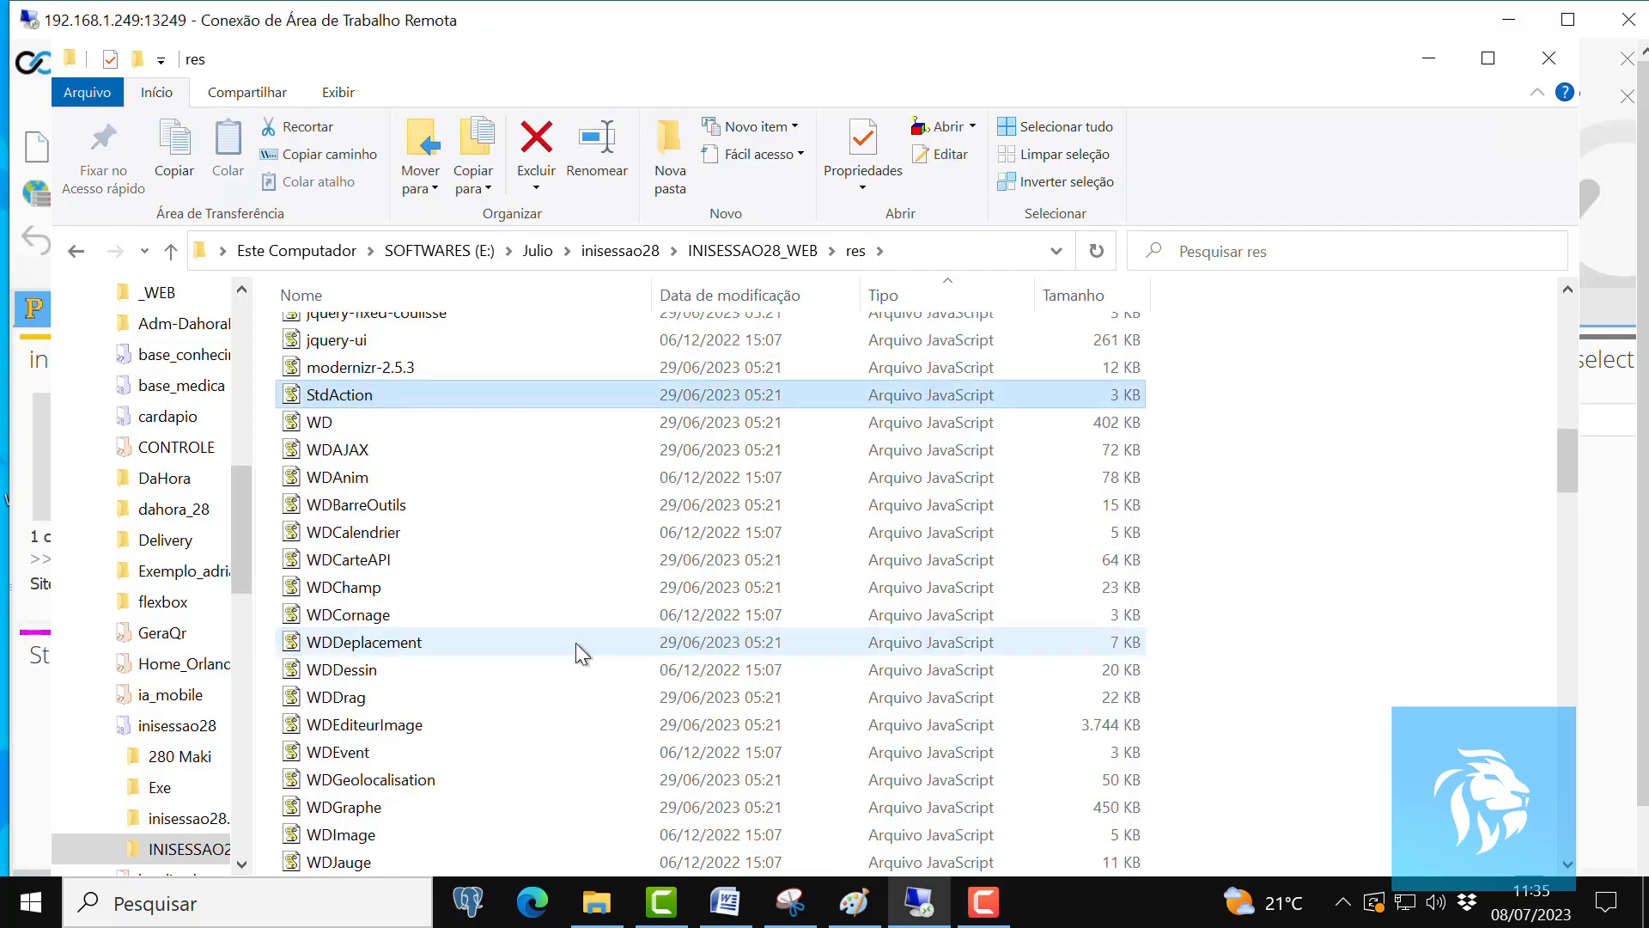
scroll(569, 643, "down", 15)
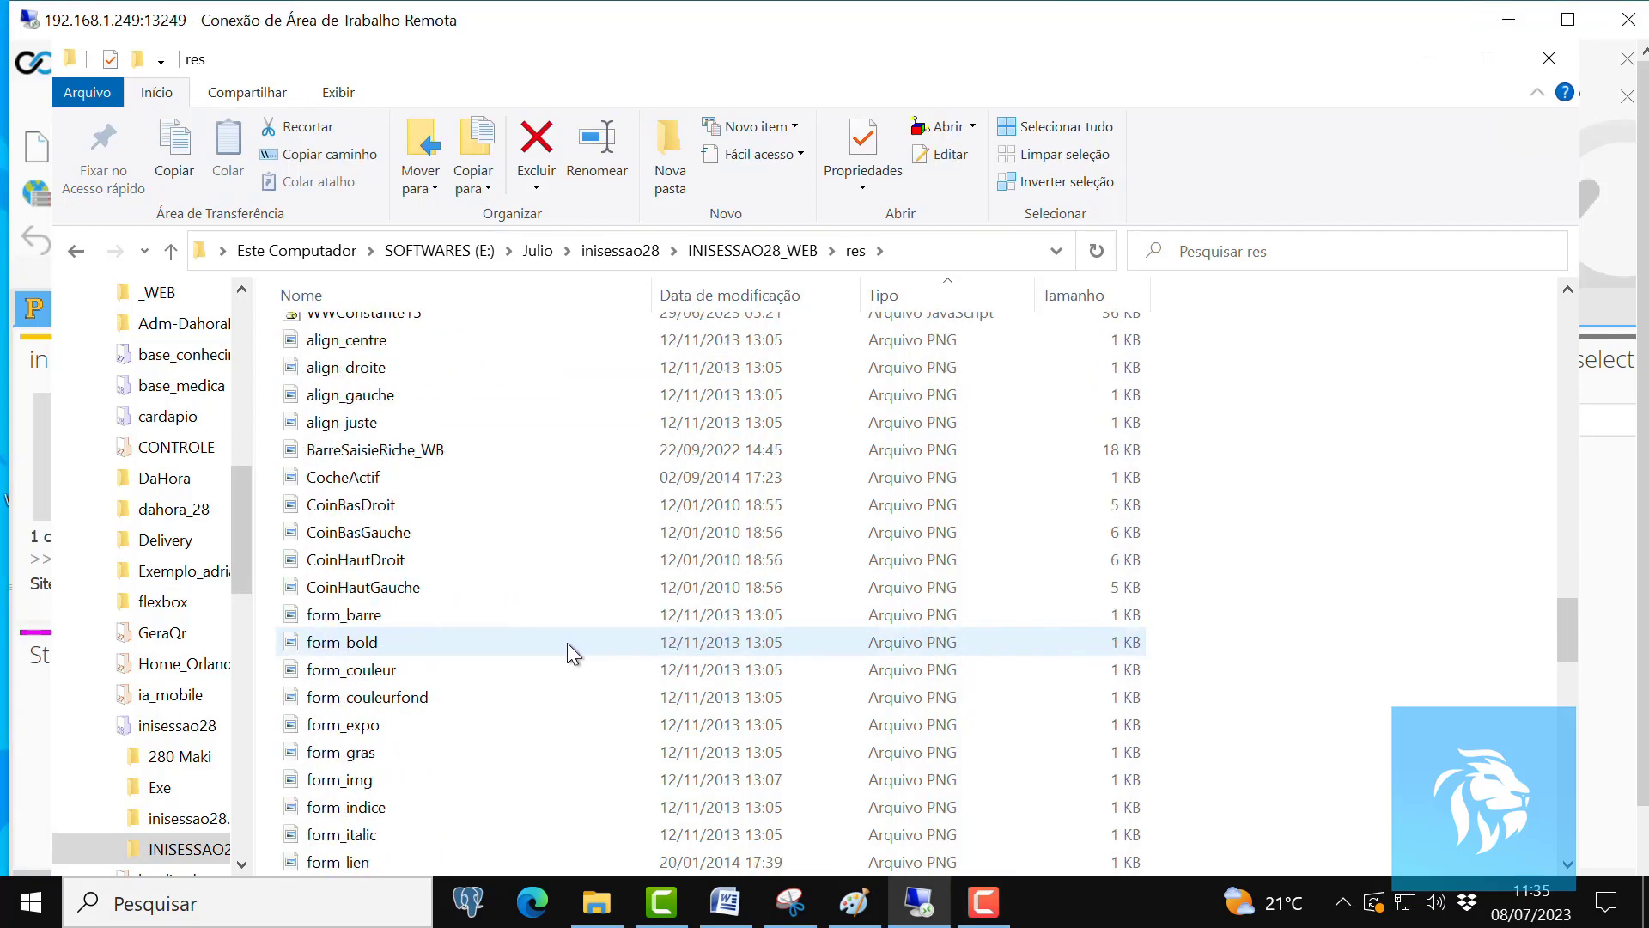
scroll(567, 643, "down", 4)
scroll(566, 643, "up", 9)
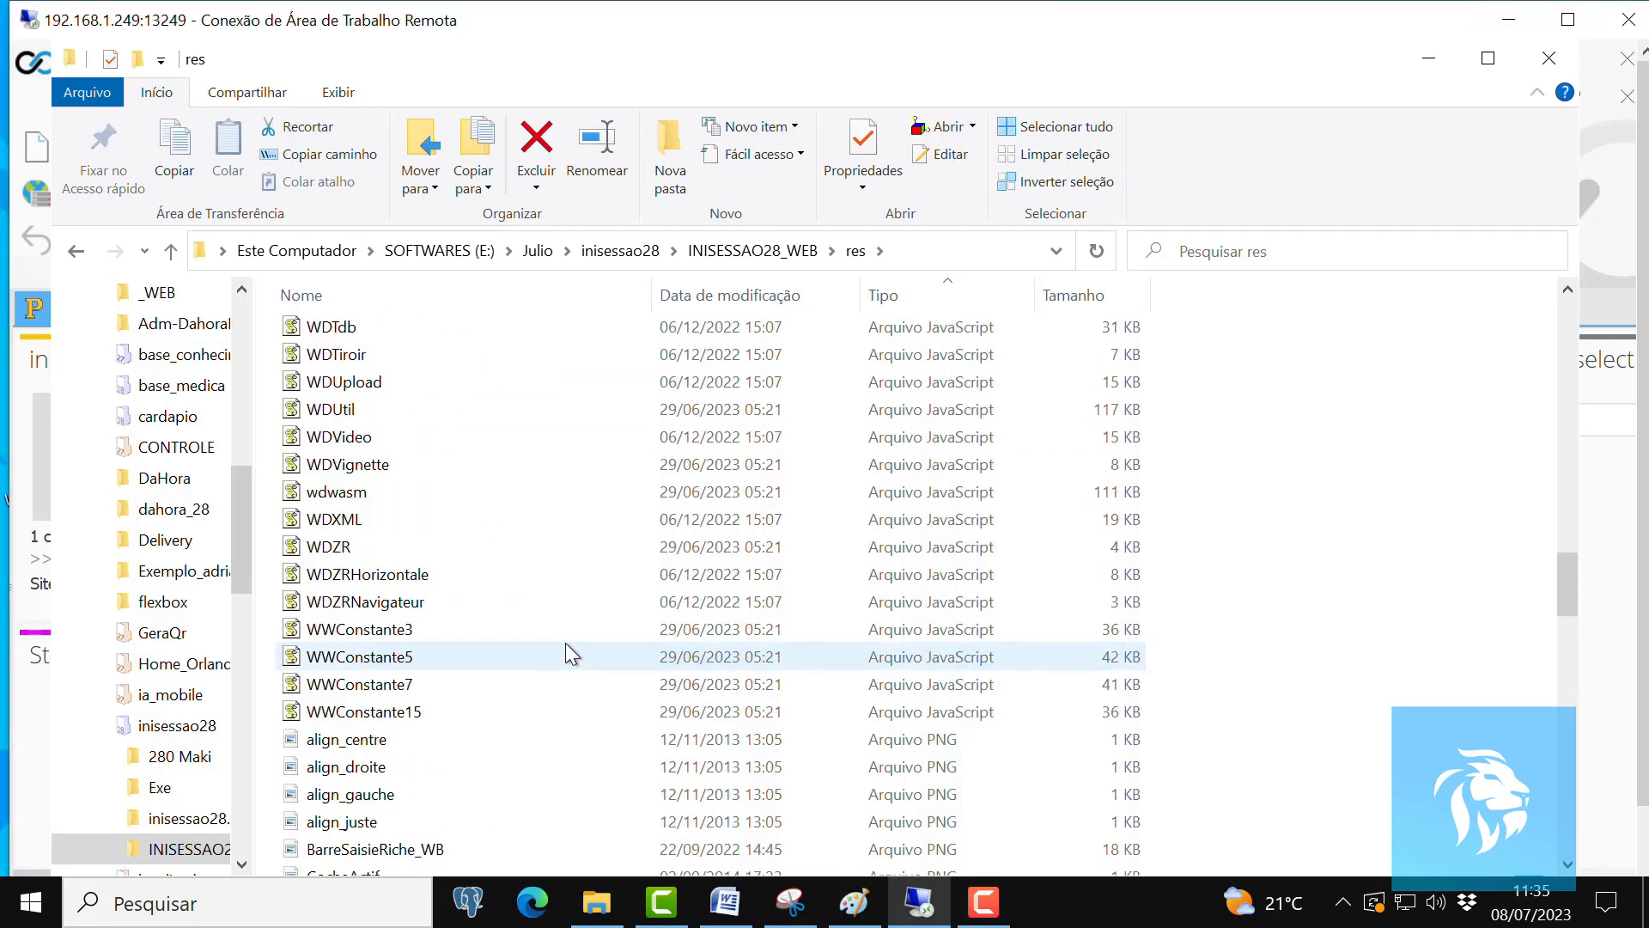
left_click(372, 721)
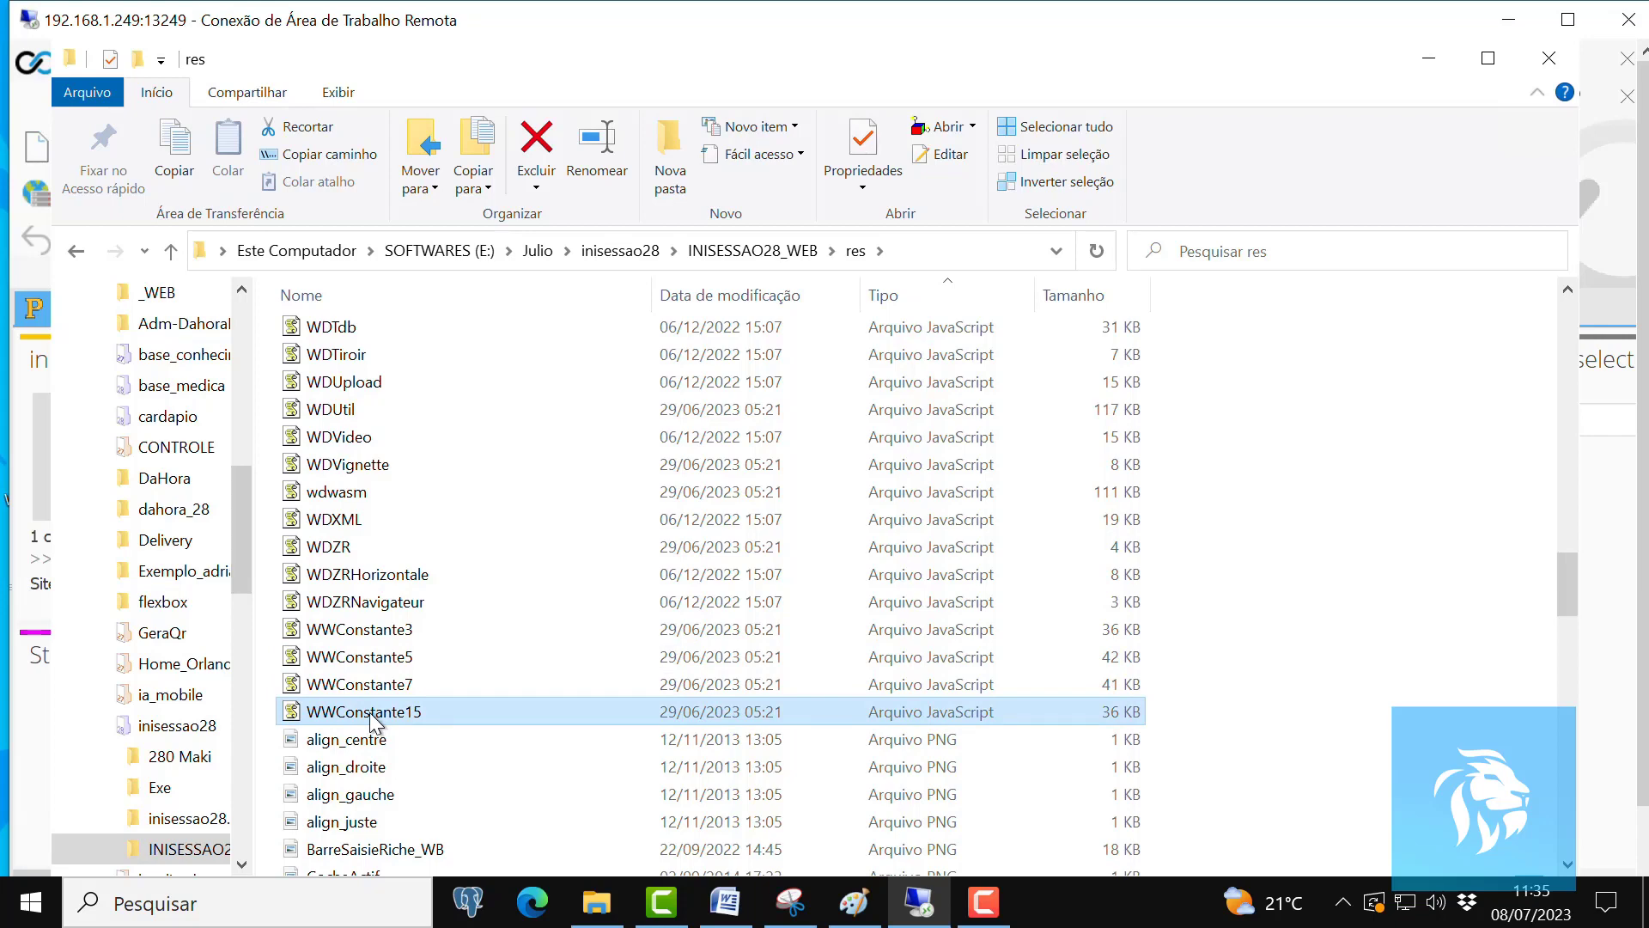
right_click(372, 721)
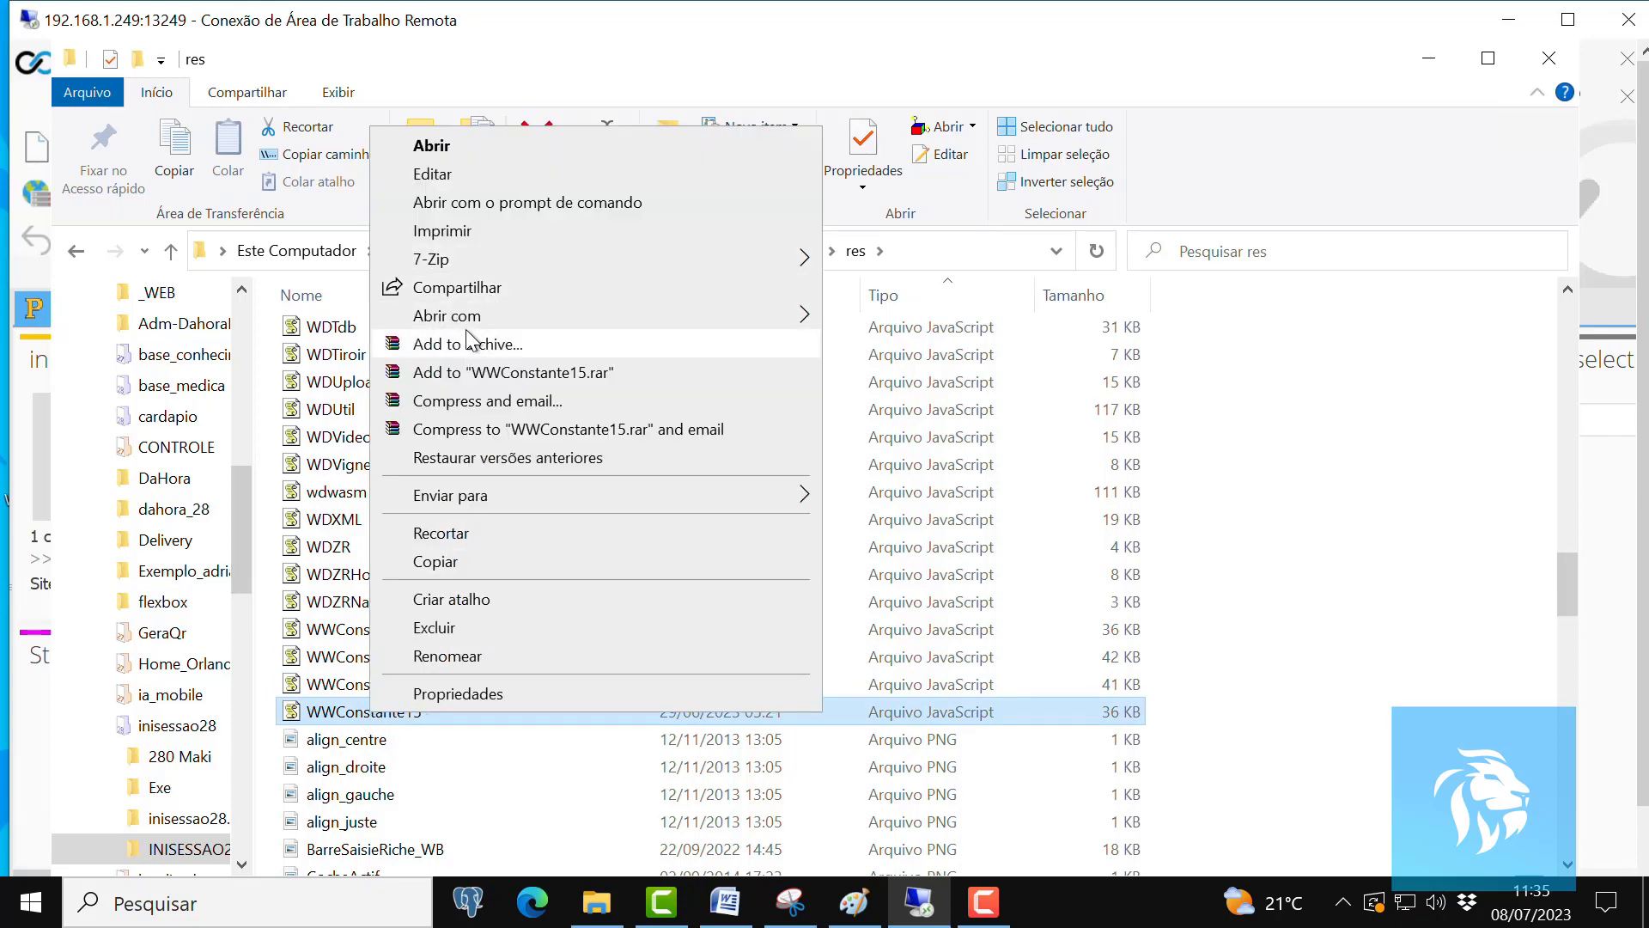
left_click(443, 173)
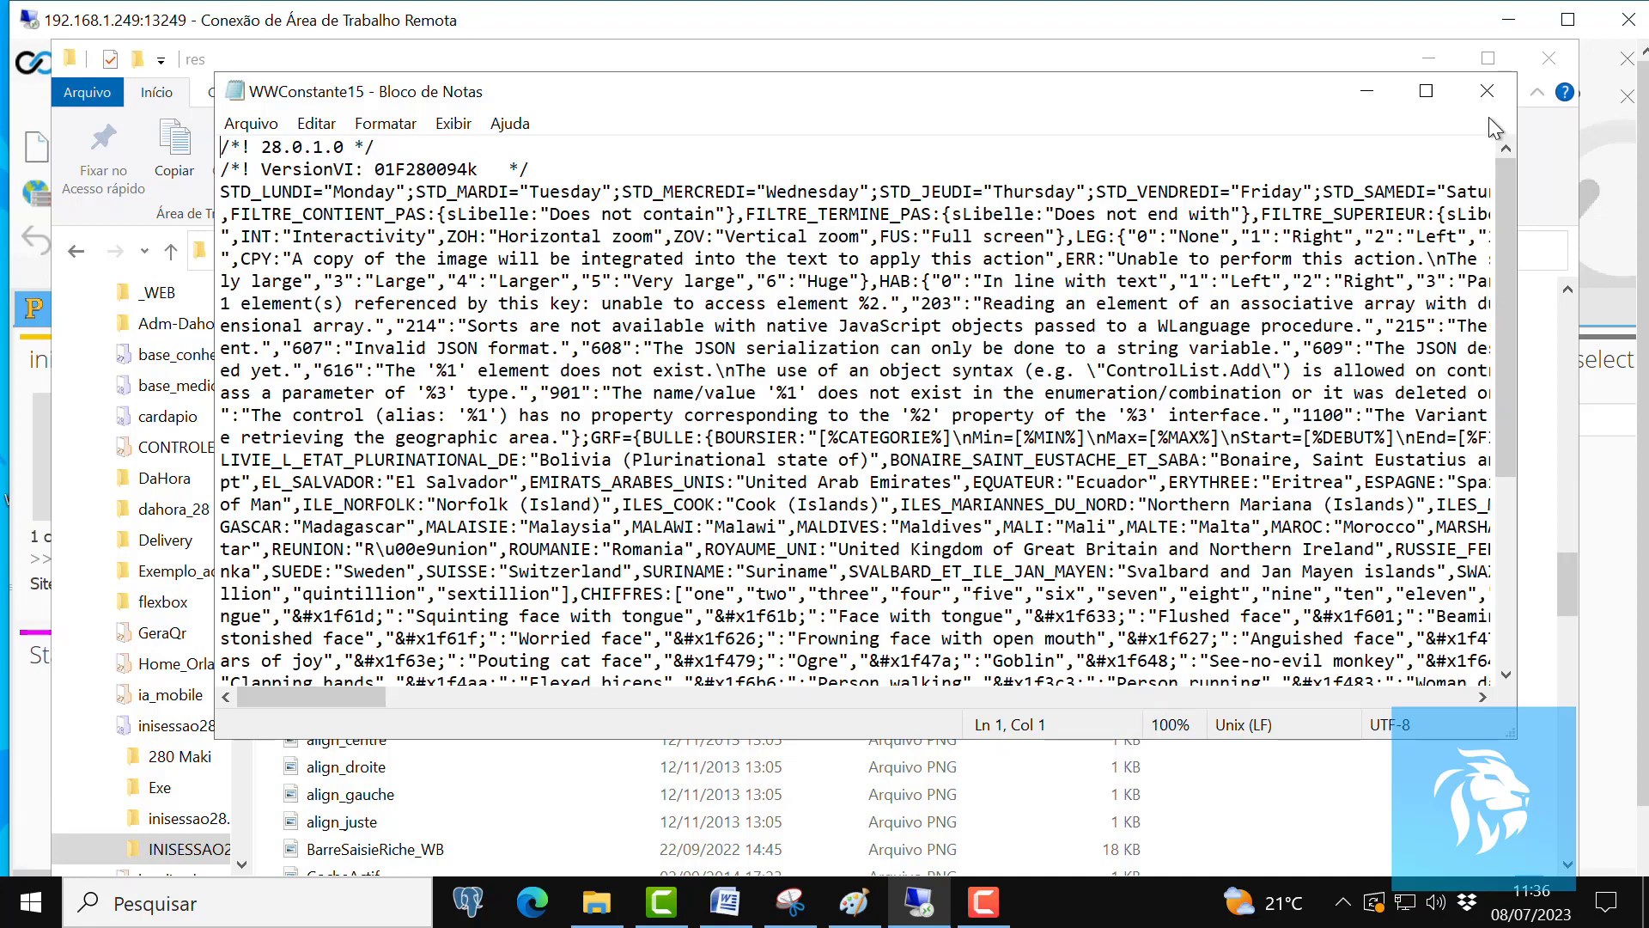
left_click(1486, 92)
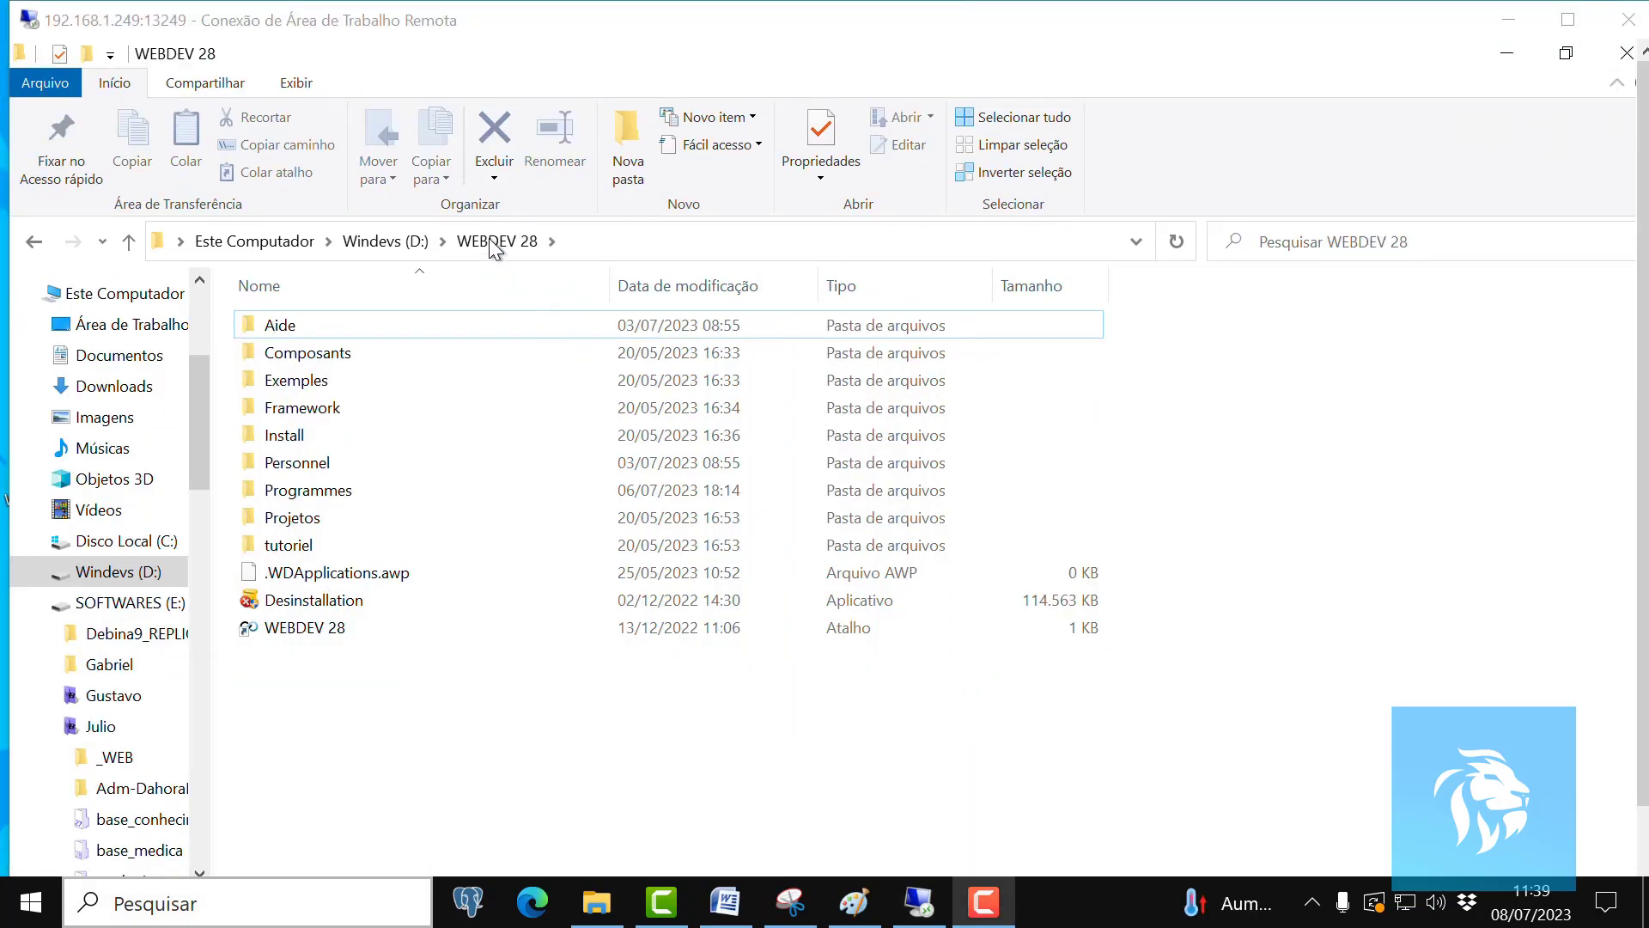
Open the Ressource folder inside the Programmes folder of the WEBDEV 28 installation.
double_click(296, 492)
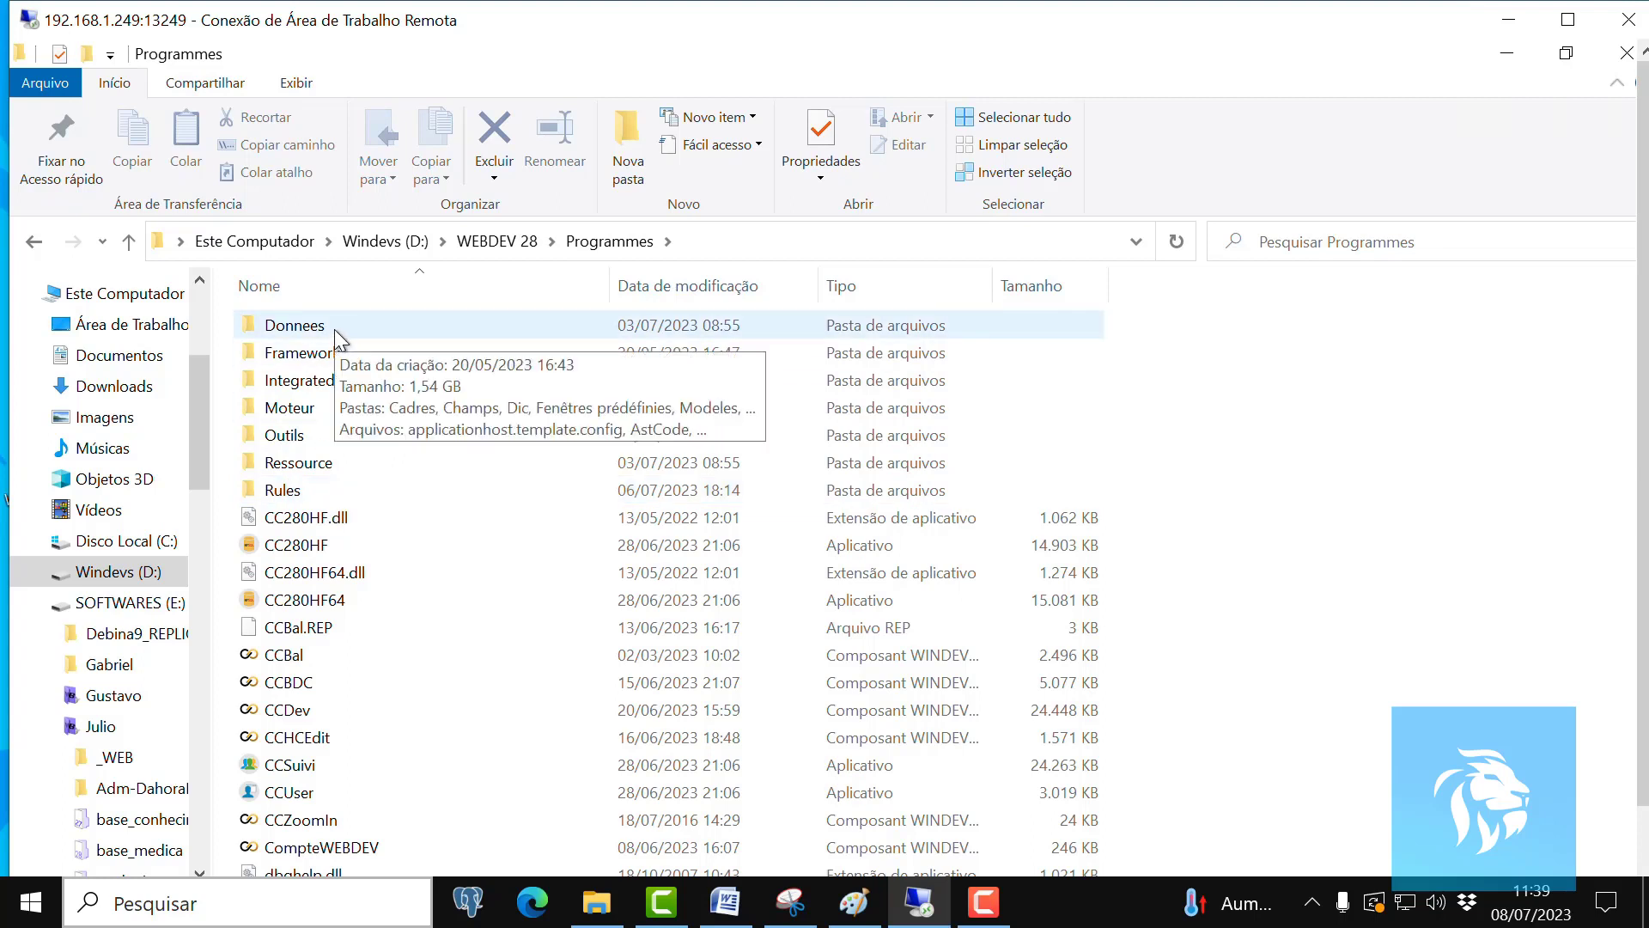
mouse_move(350, 393)
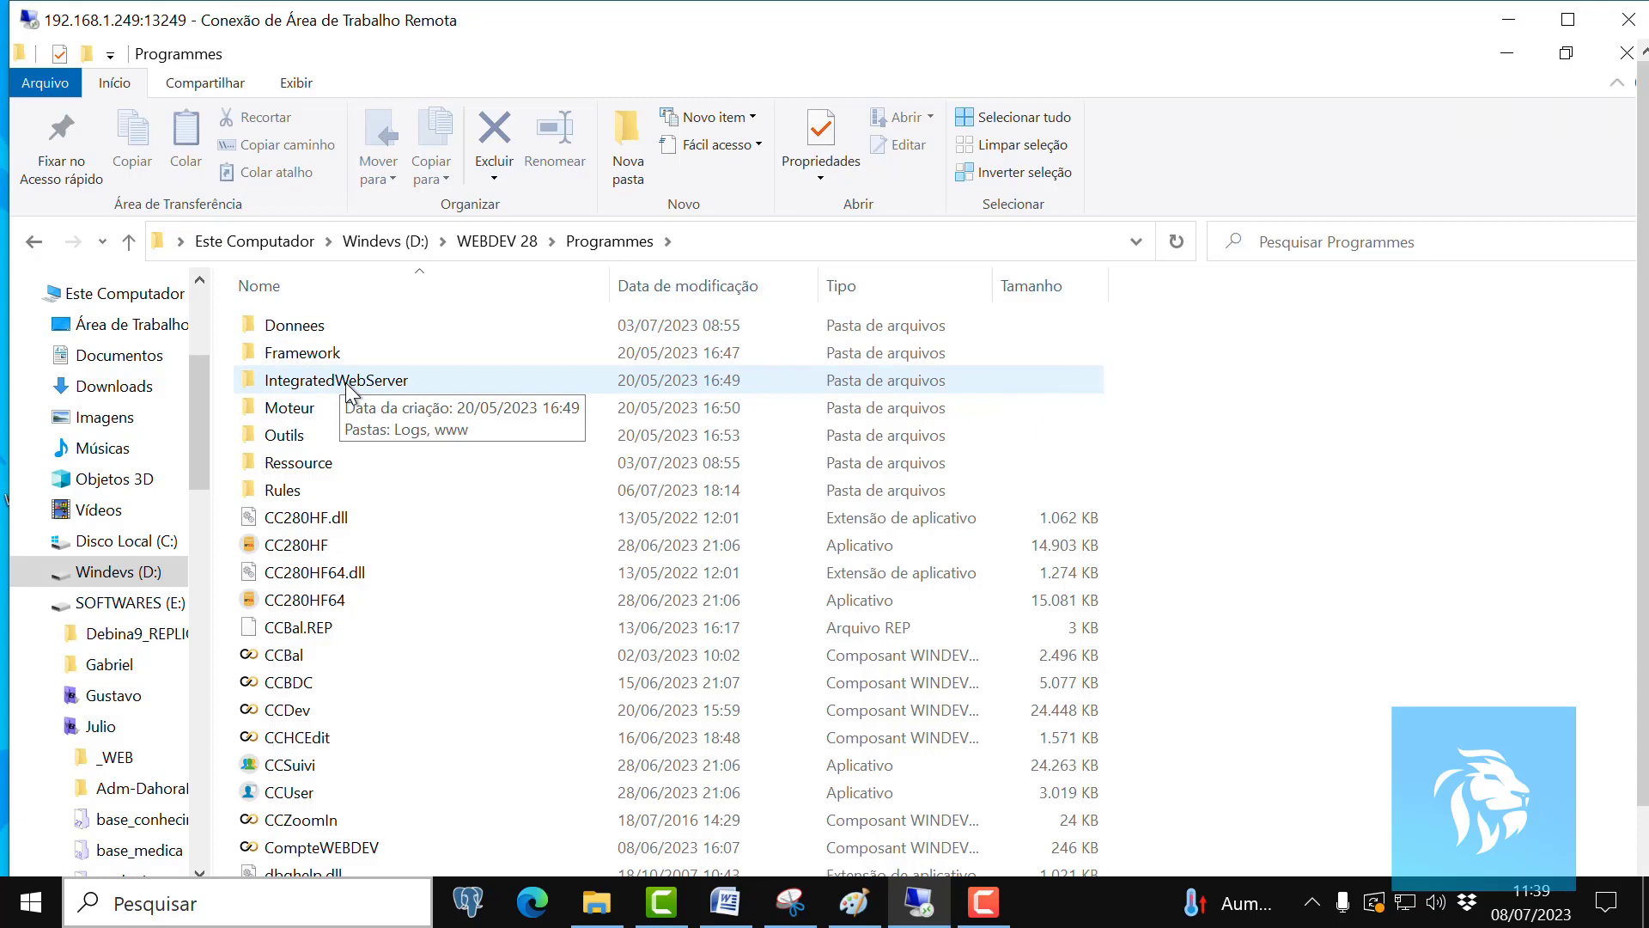
double_click(327, 467)
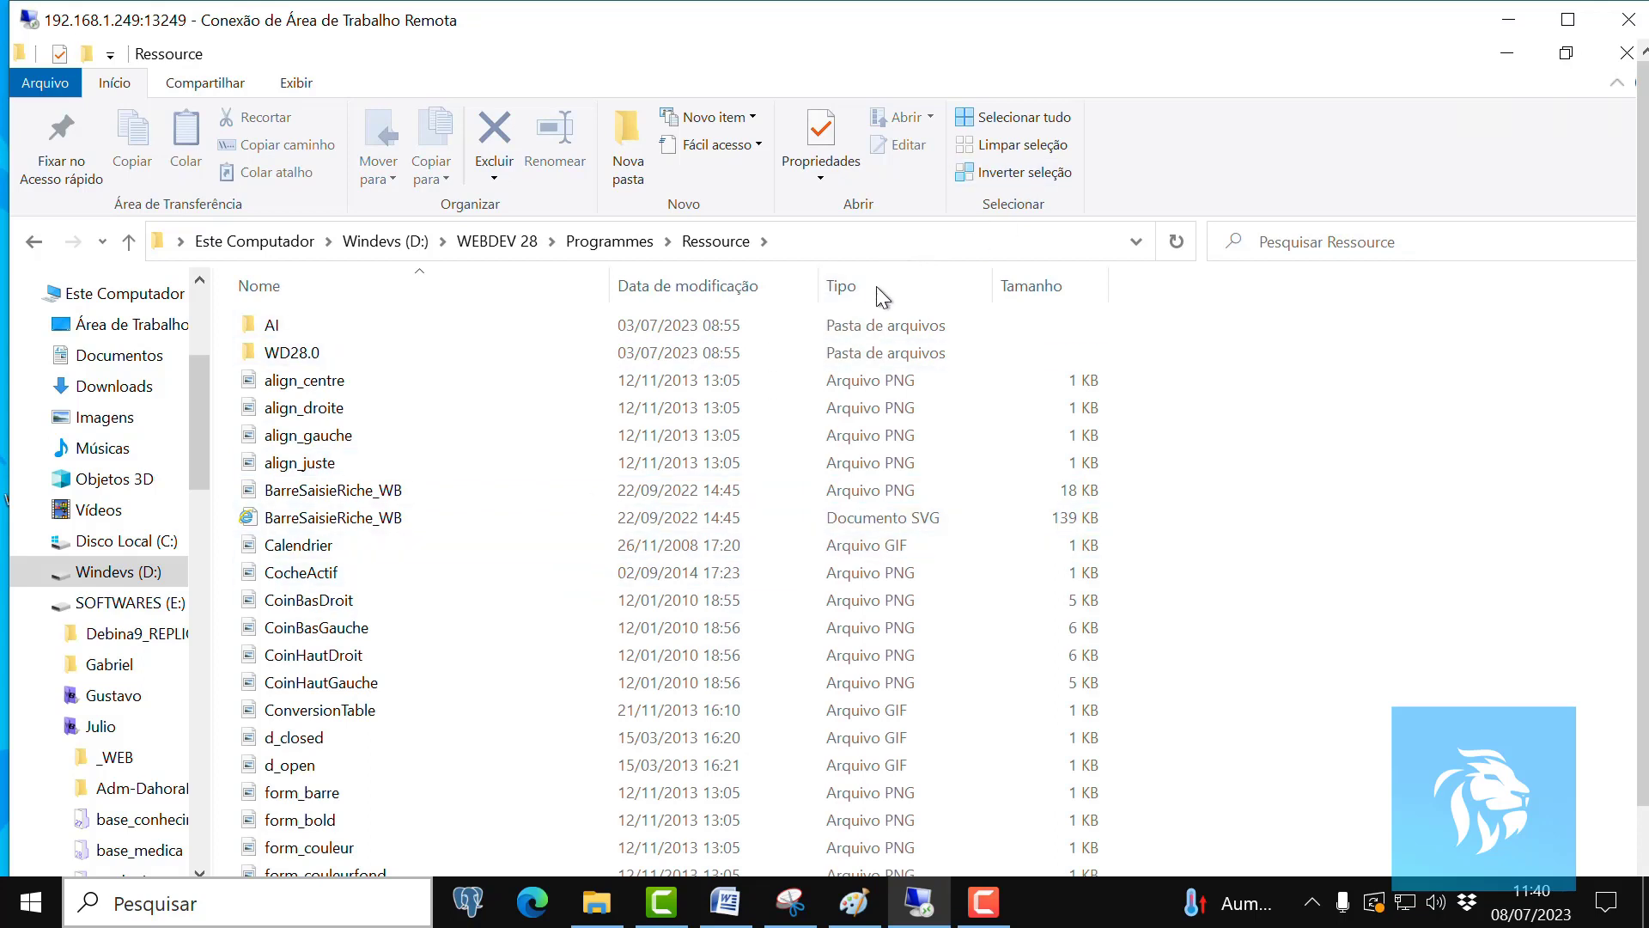
Sort the Ressource folder by file type and examine its JavaScript files, from jquery through the WD scripts to the WWConstante files.
left_click(855, 292)
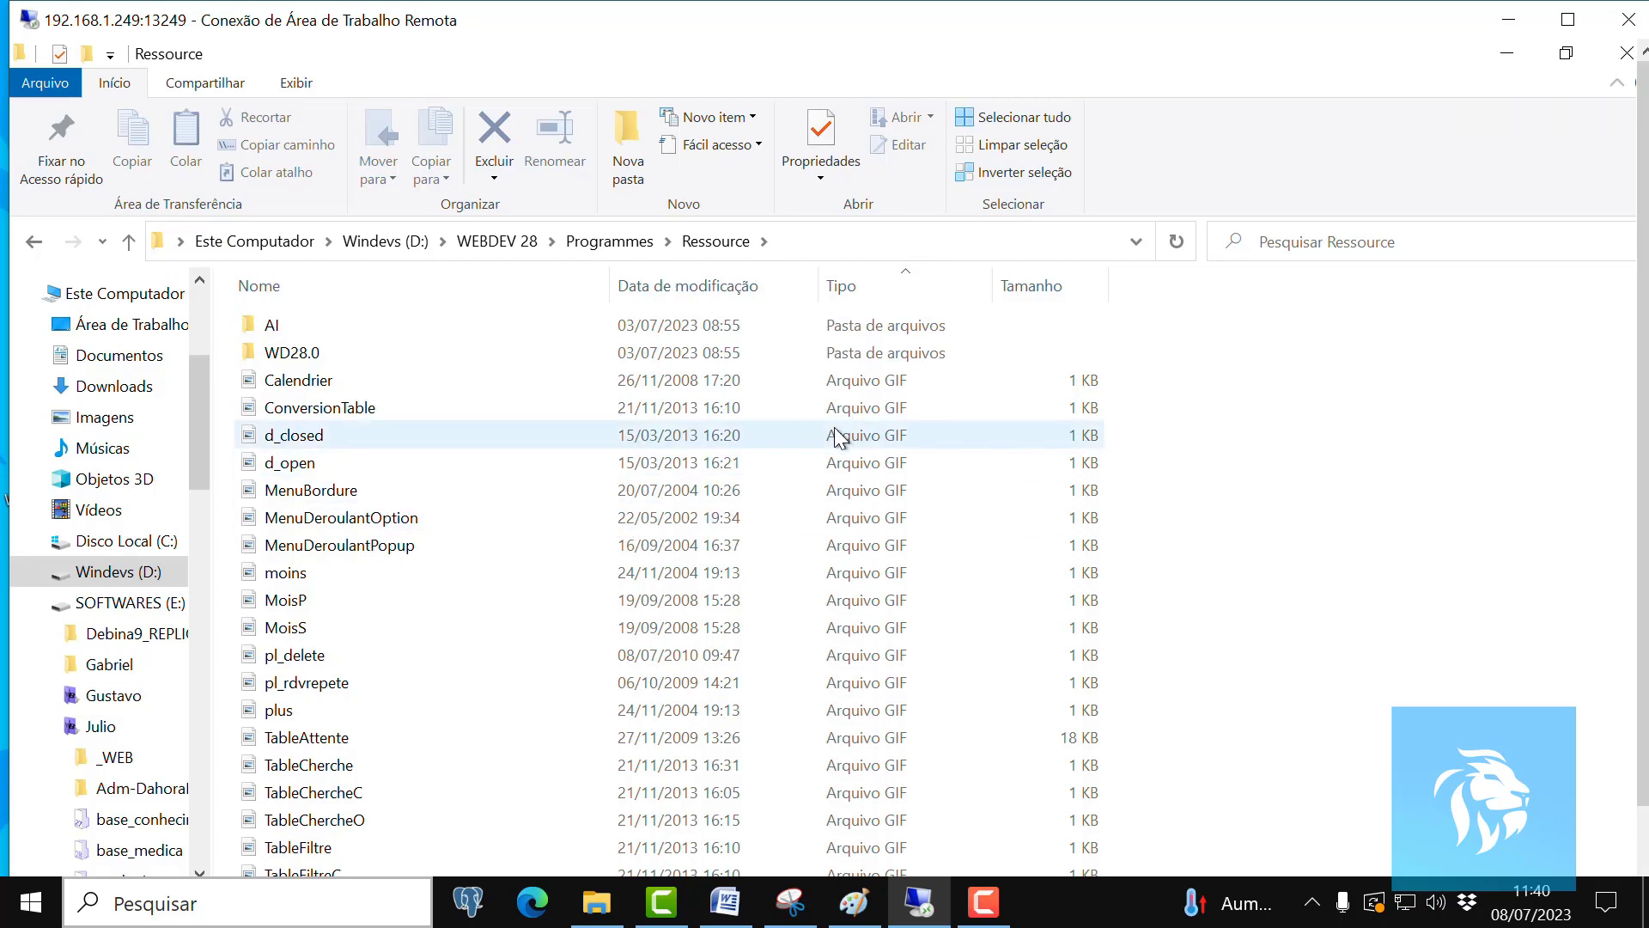
scroll(829, 434, "down", 4)
scroll(829, 434, "down", 4)
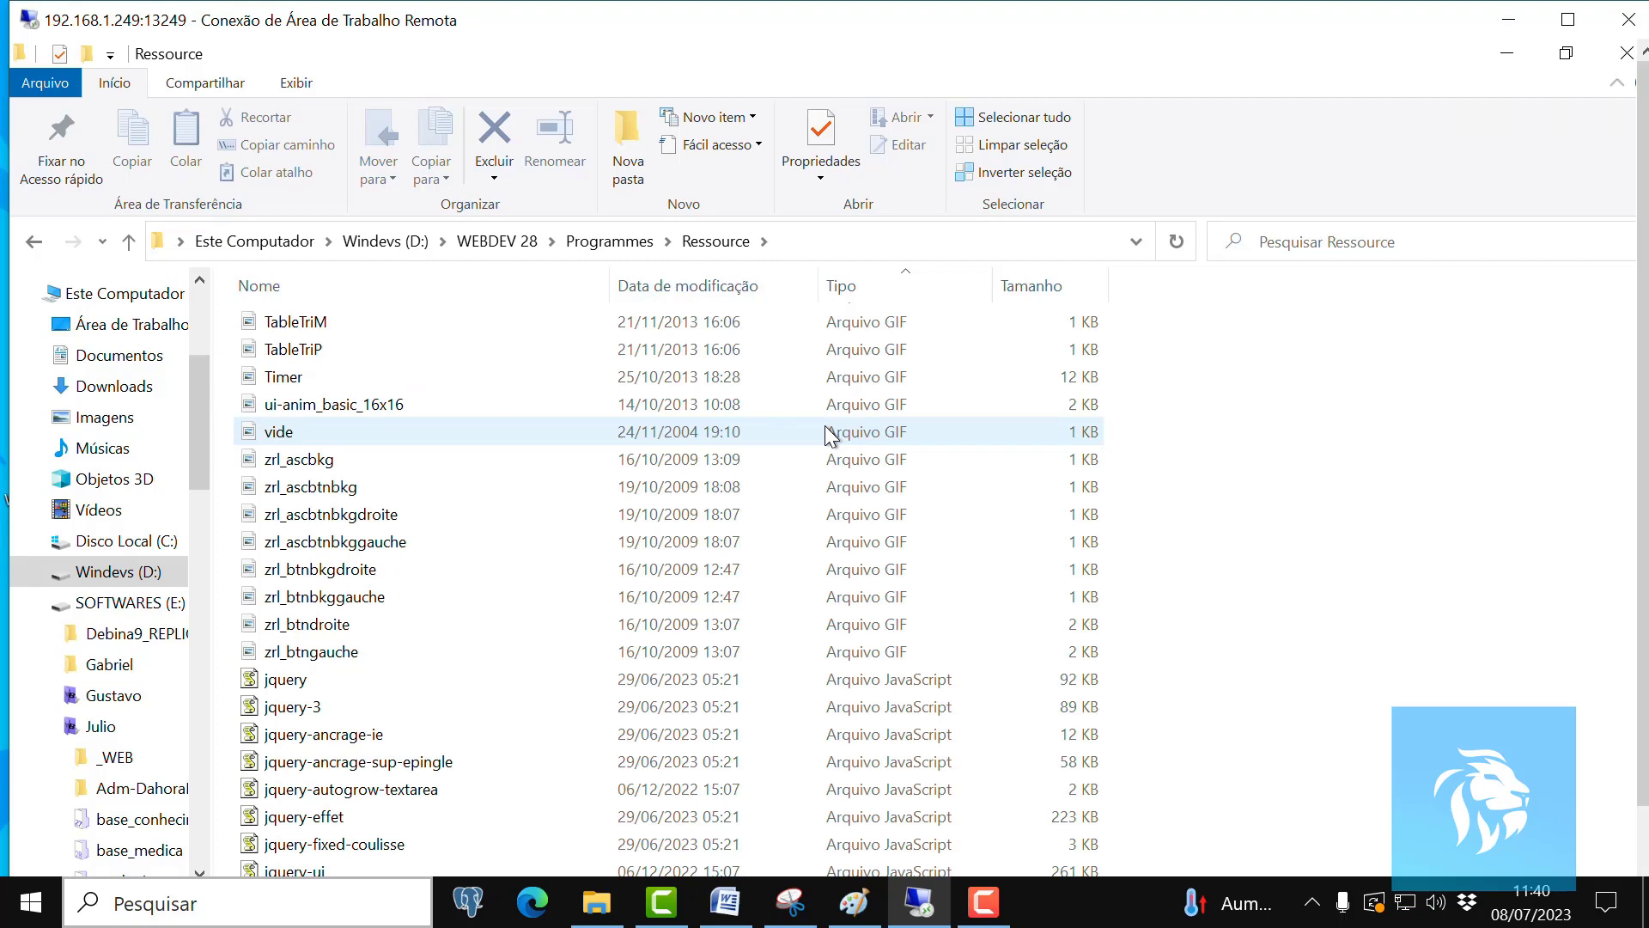
scroll(856, 723, "down", 3)
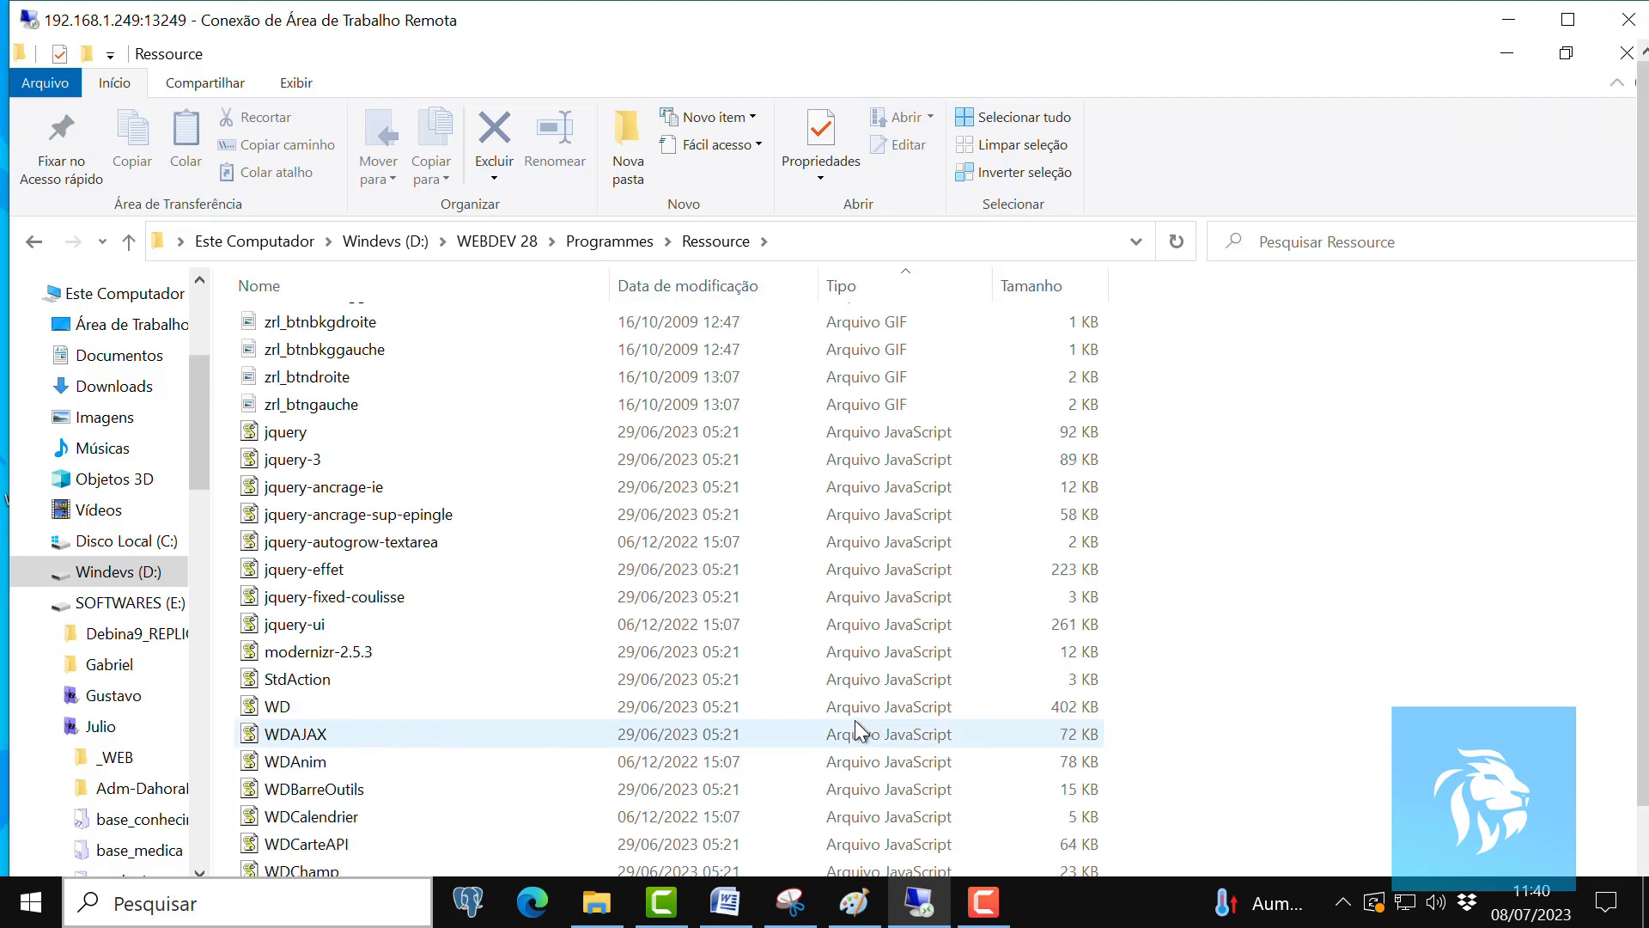
scroll(857, 726, "down", 9)
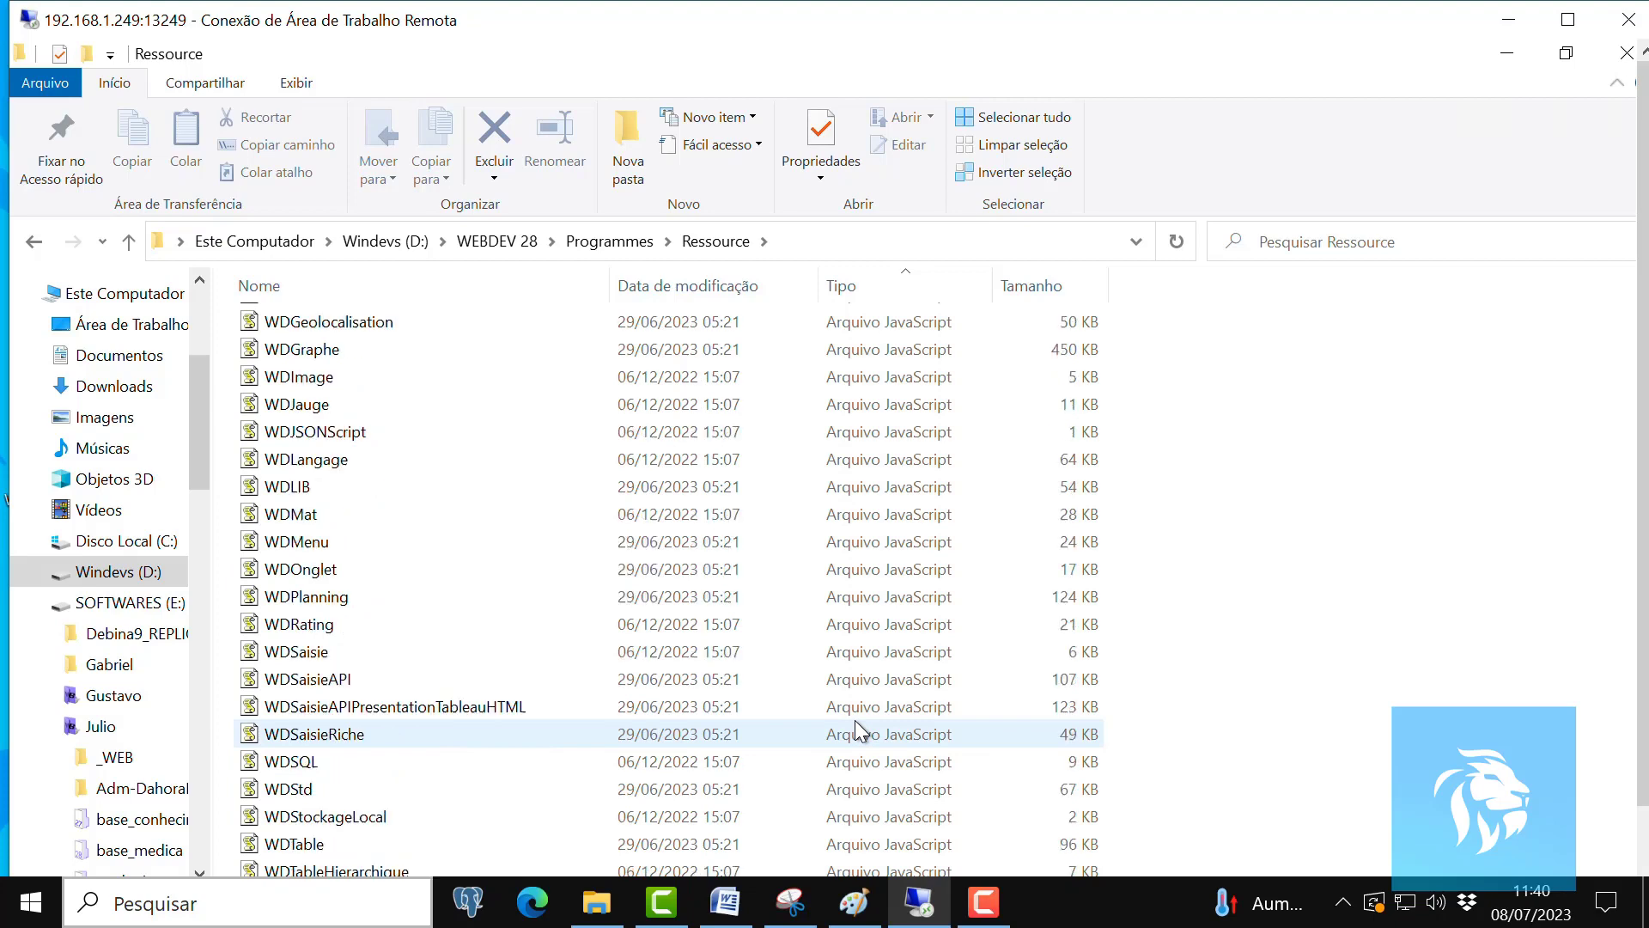
scroll(856, 726, "down", 2)
scroll(856, 726, "down", 5)
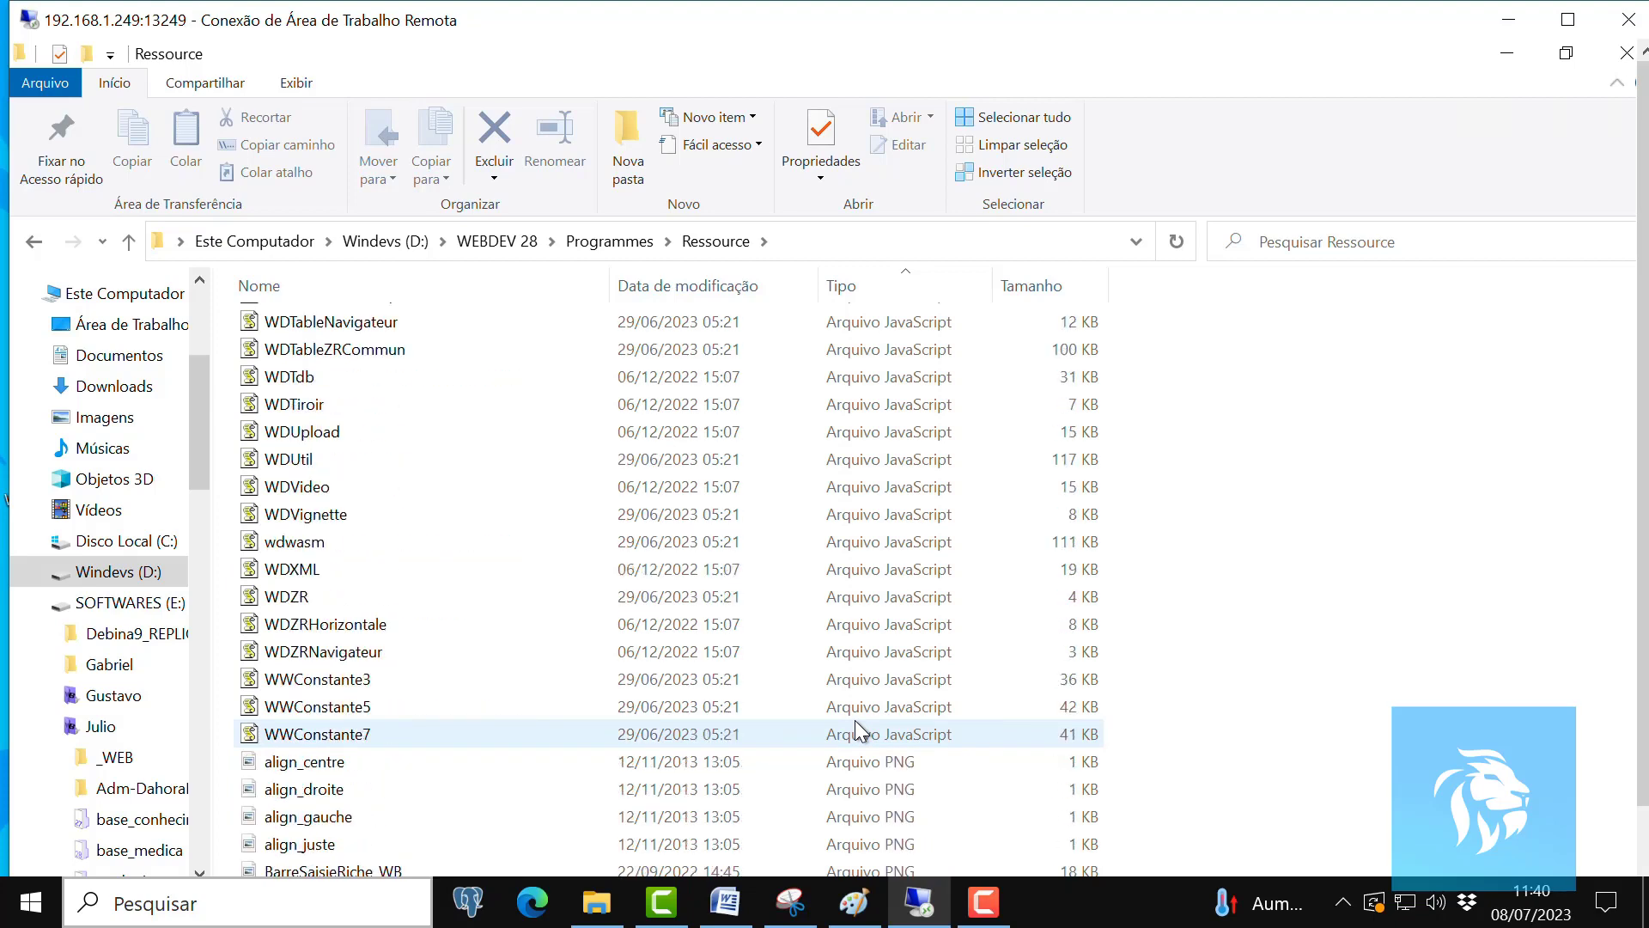
Open the WWConstante5 JavaScript file from the Ressource folder for editing in Bloco de Notas.
left_click(351, 709)
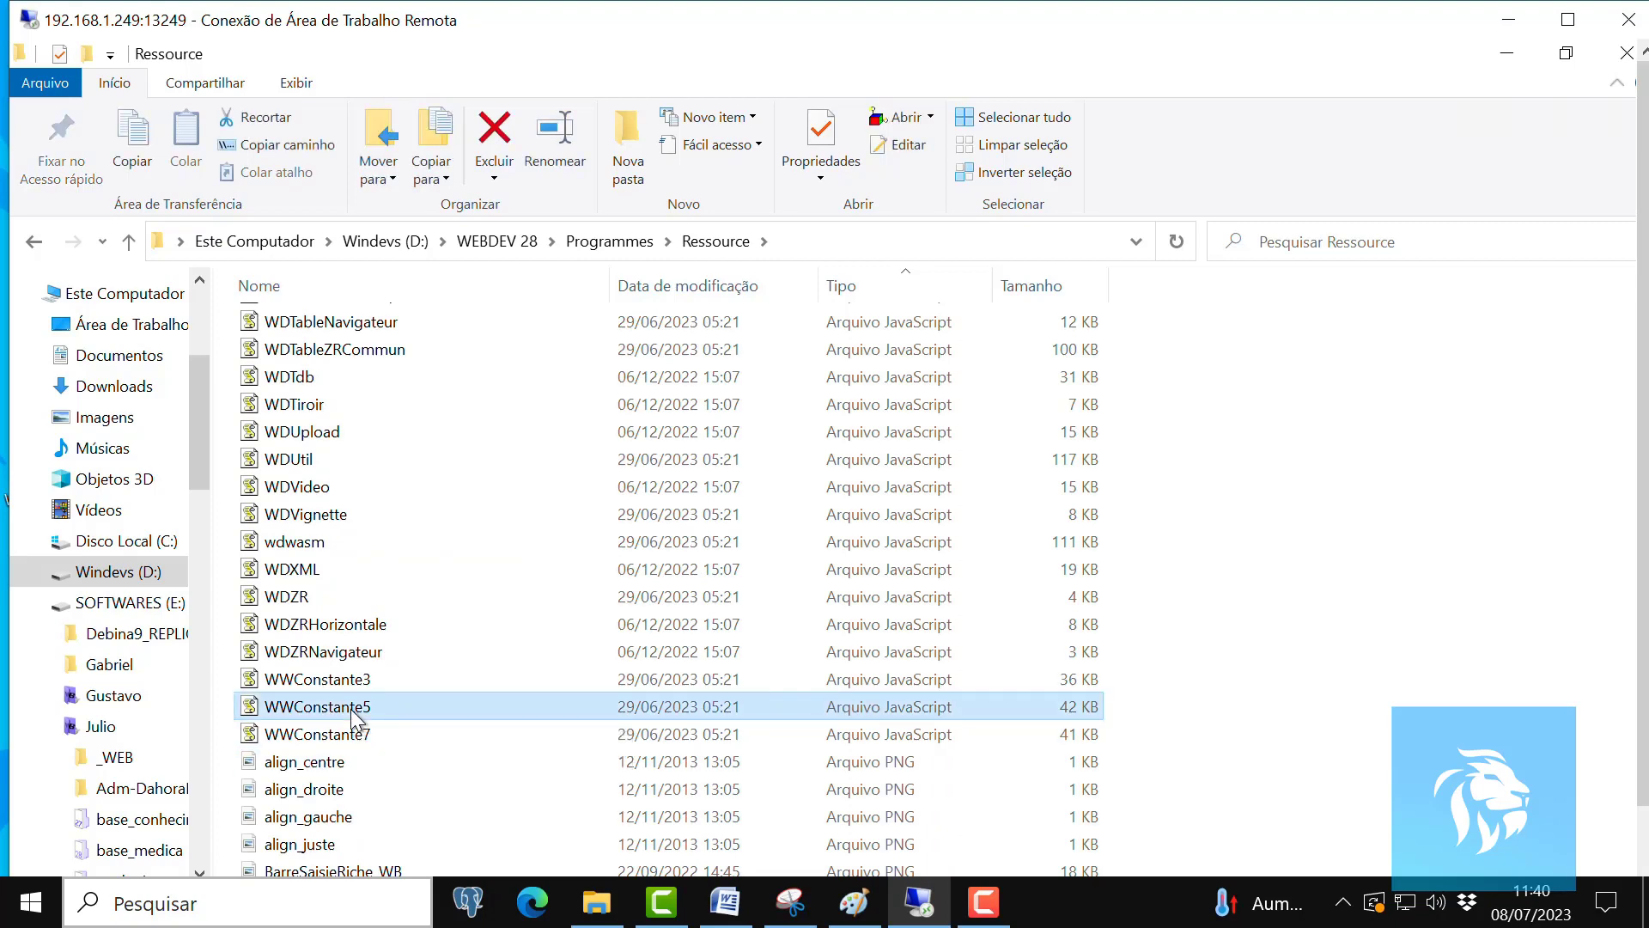
right_click(351, 709)
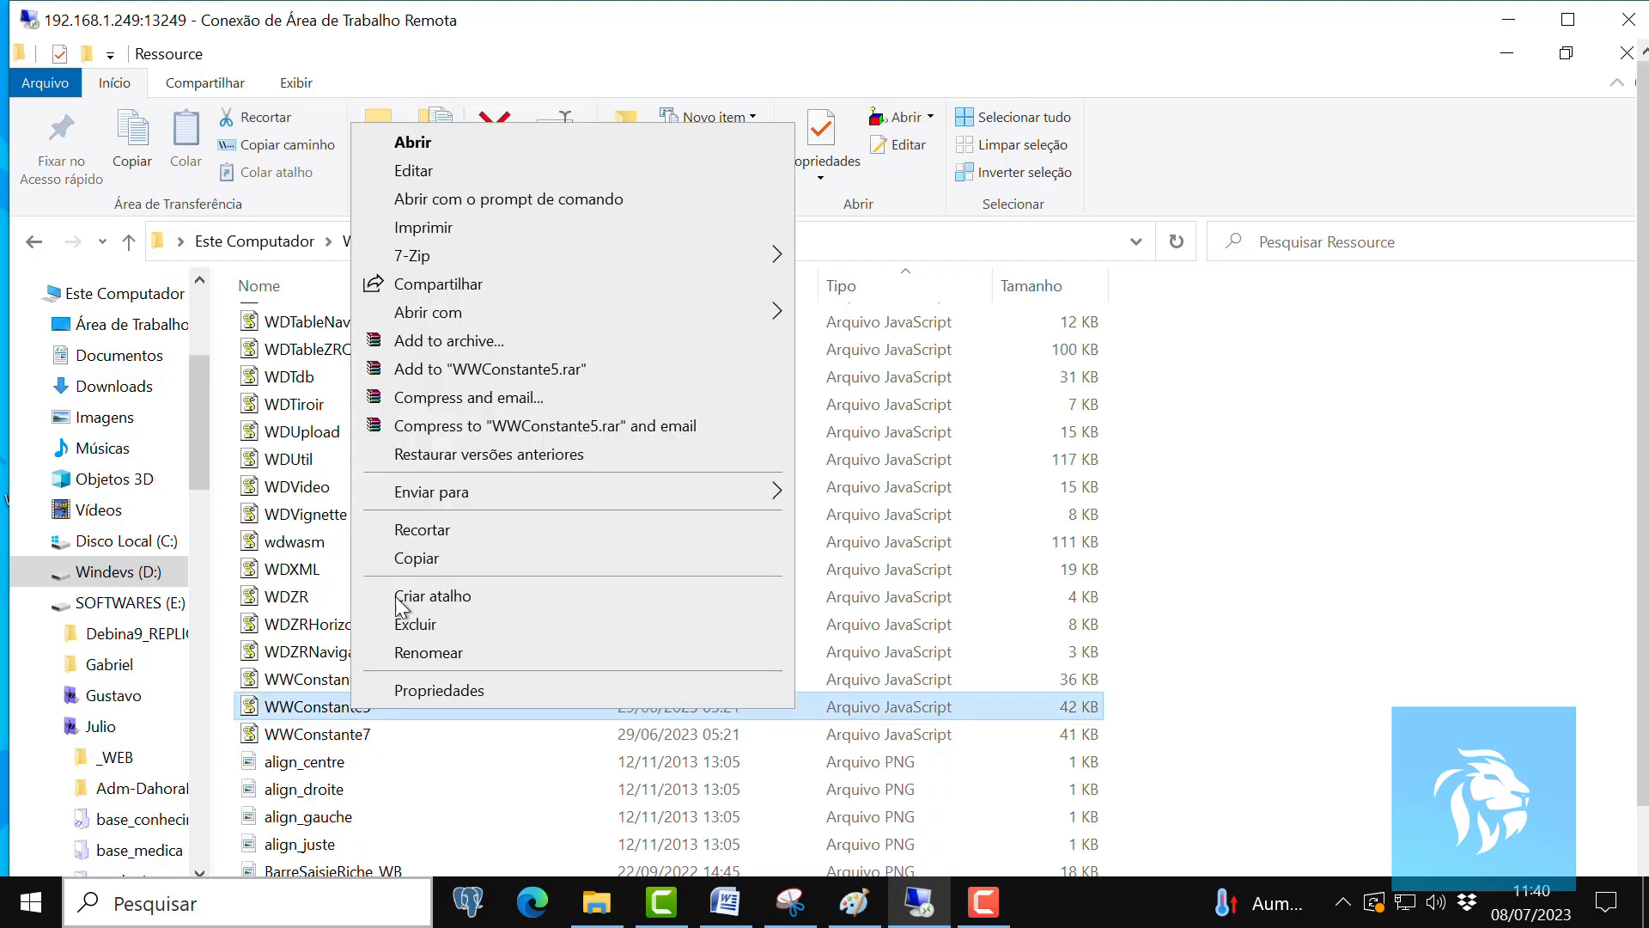
left_click(430, 171)
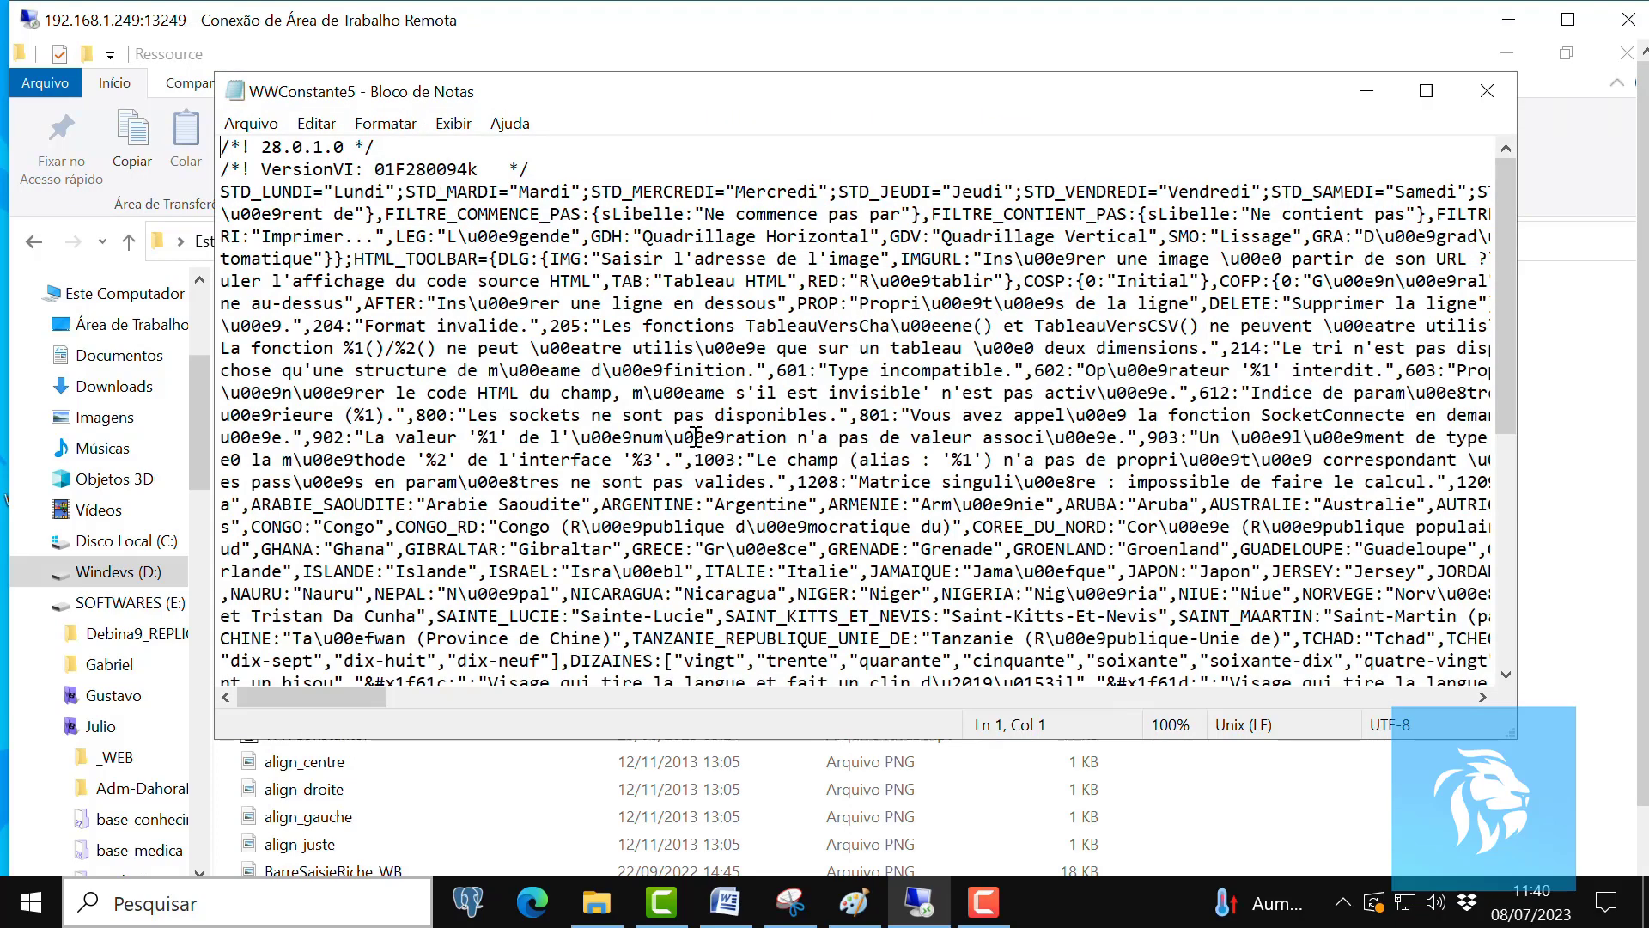
Try replacing the STD_LUNDI value in WWConstante5 with "Segunda feira", and close the file without saving.
left_click(337, 193)
key("Delete")
key("Delete")
key("Delete")
key("Delete")
key("Delete")
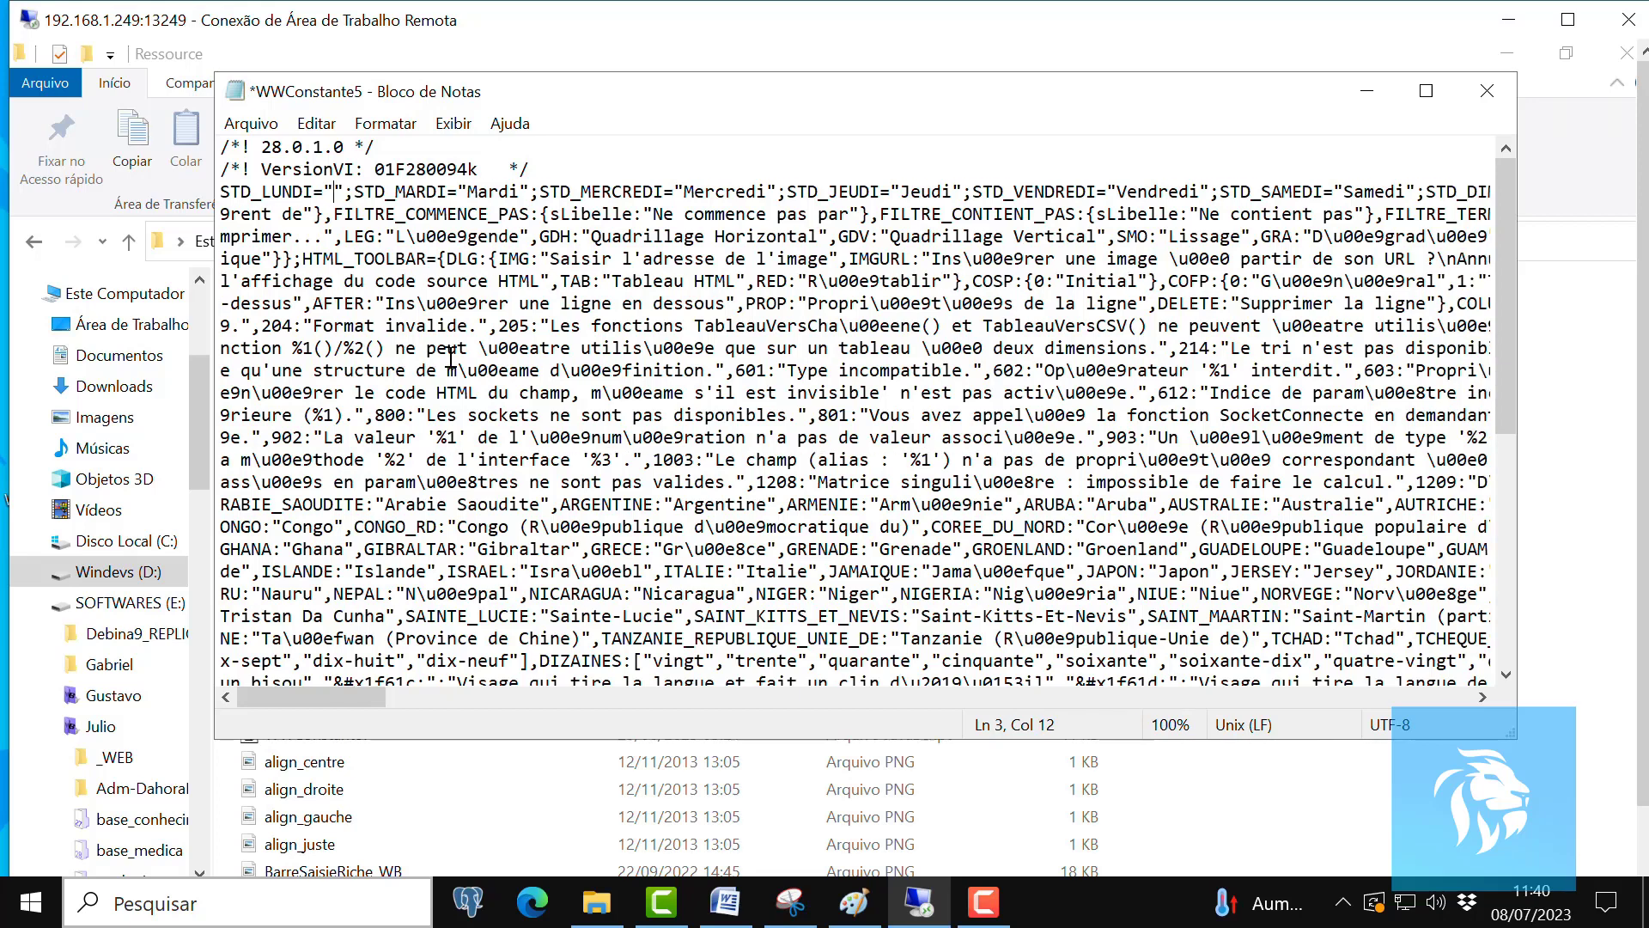
type("Segu")
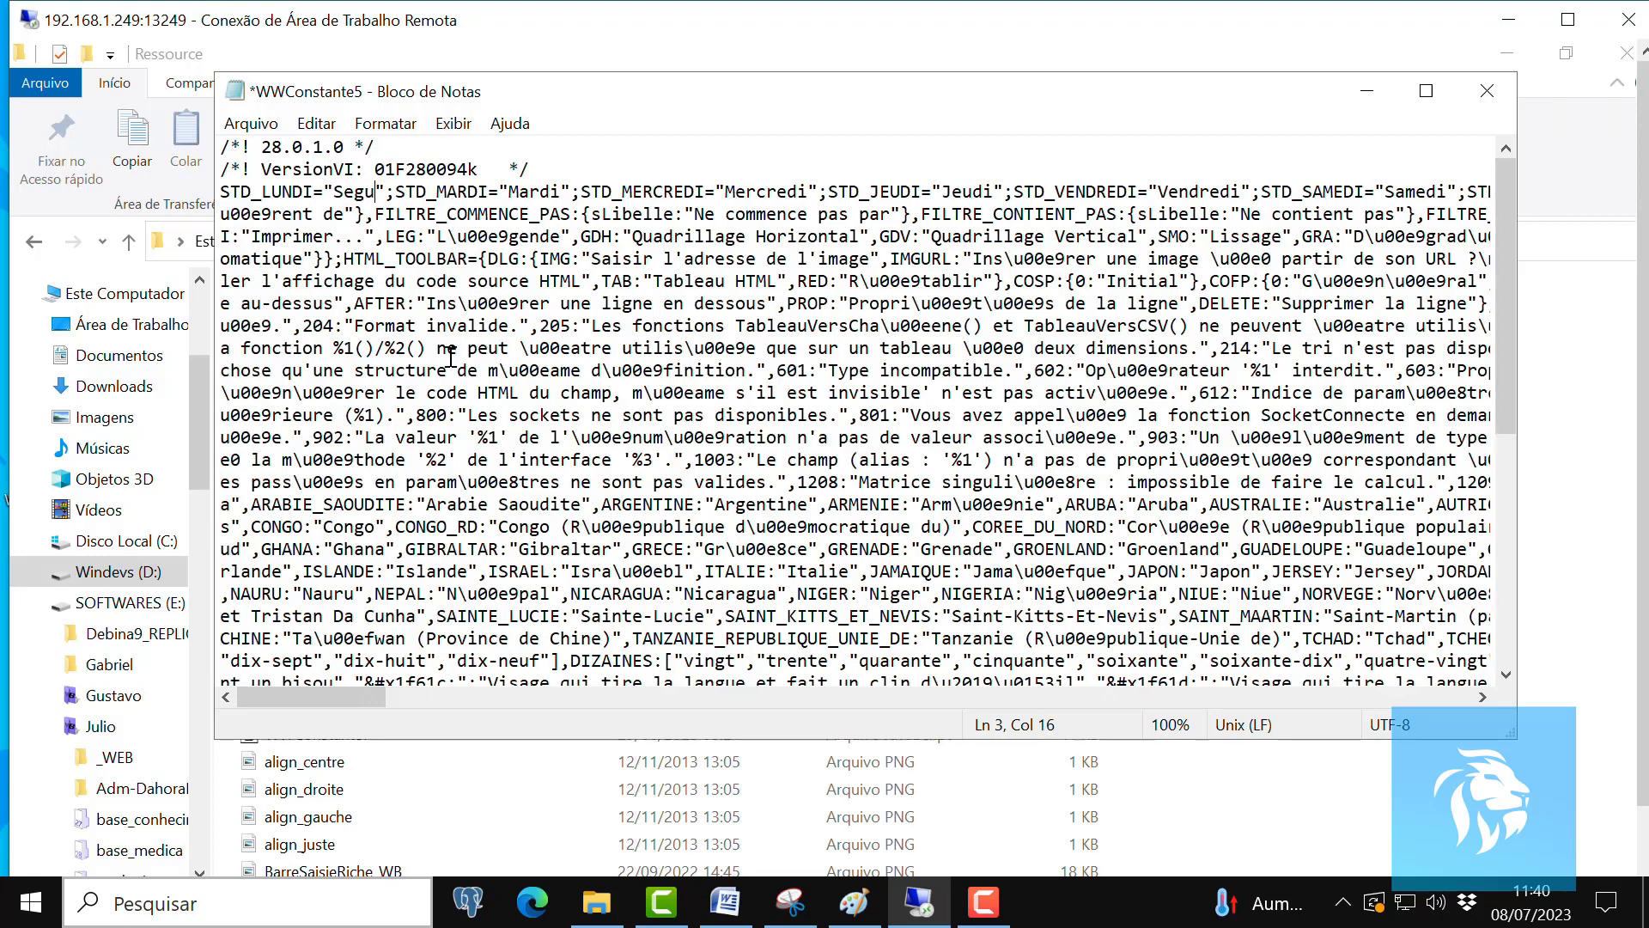
type("nda ")
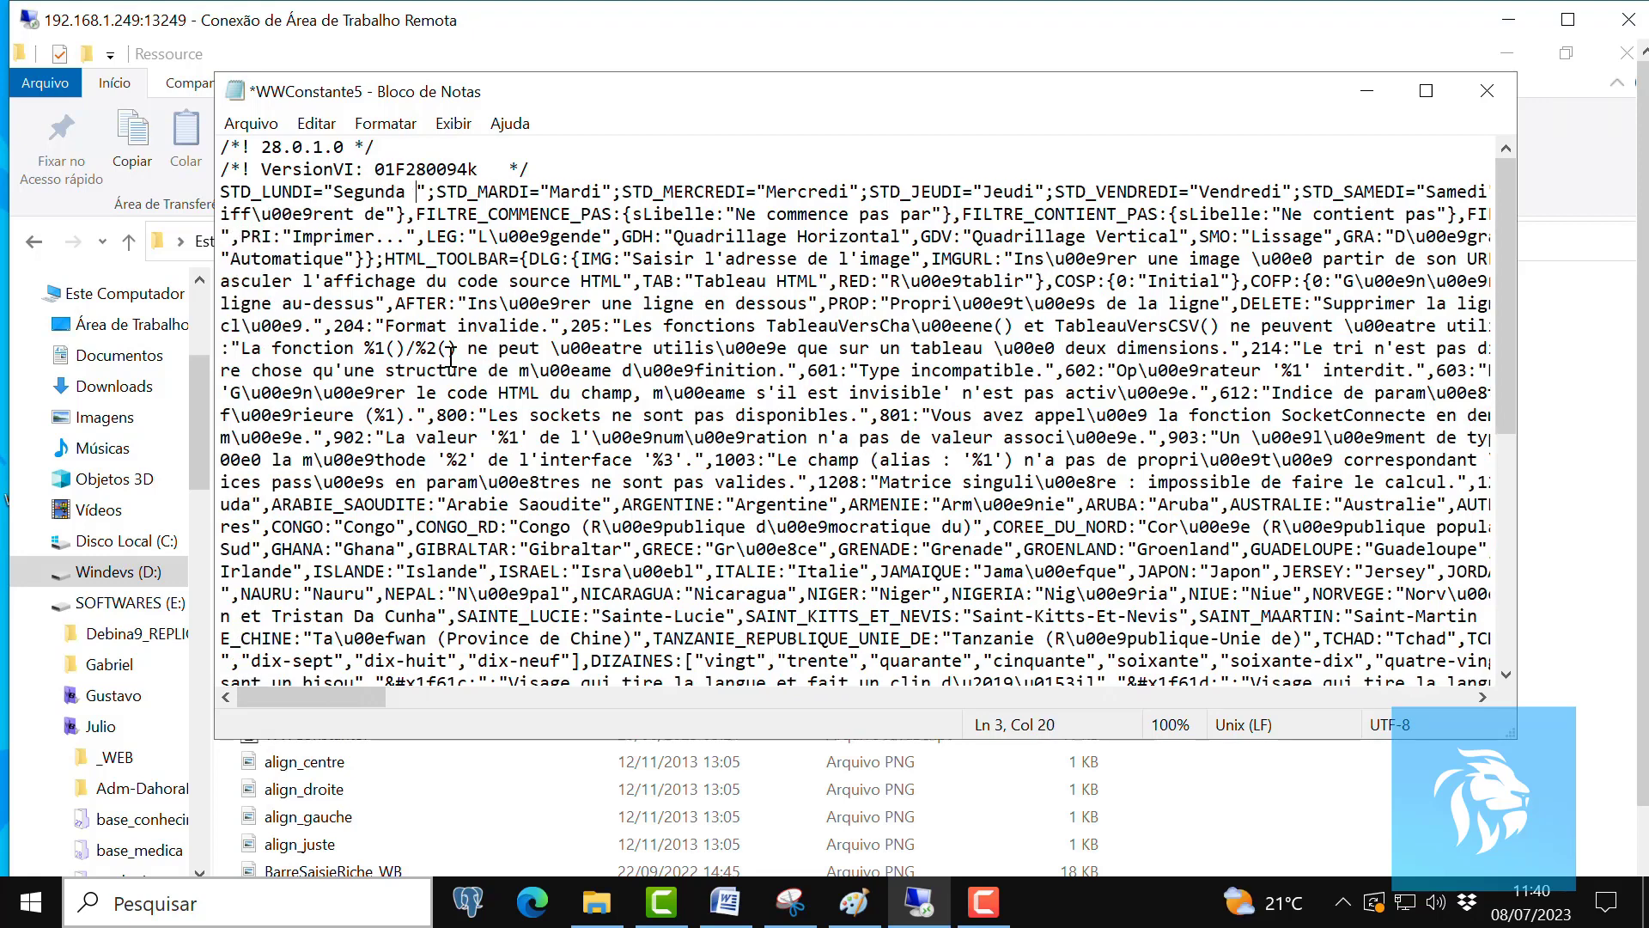
type("F")
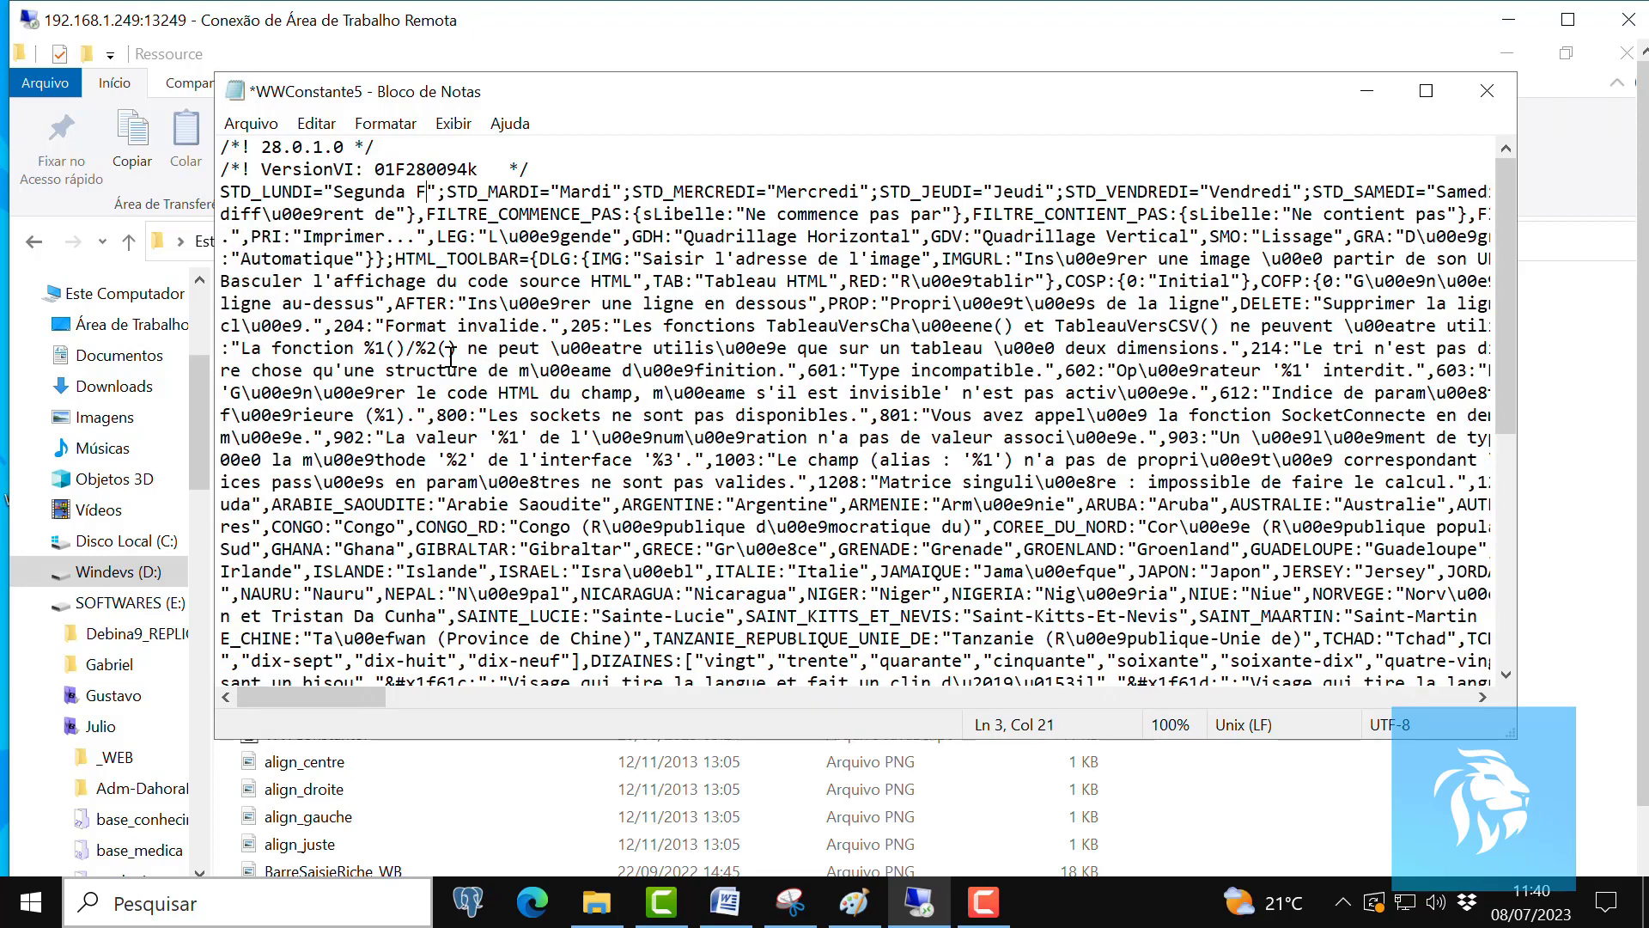
key("BackSpace")
type("fei")
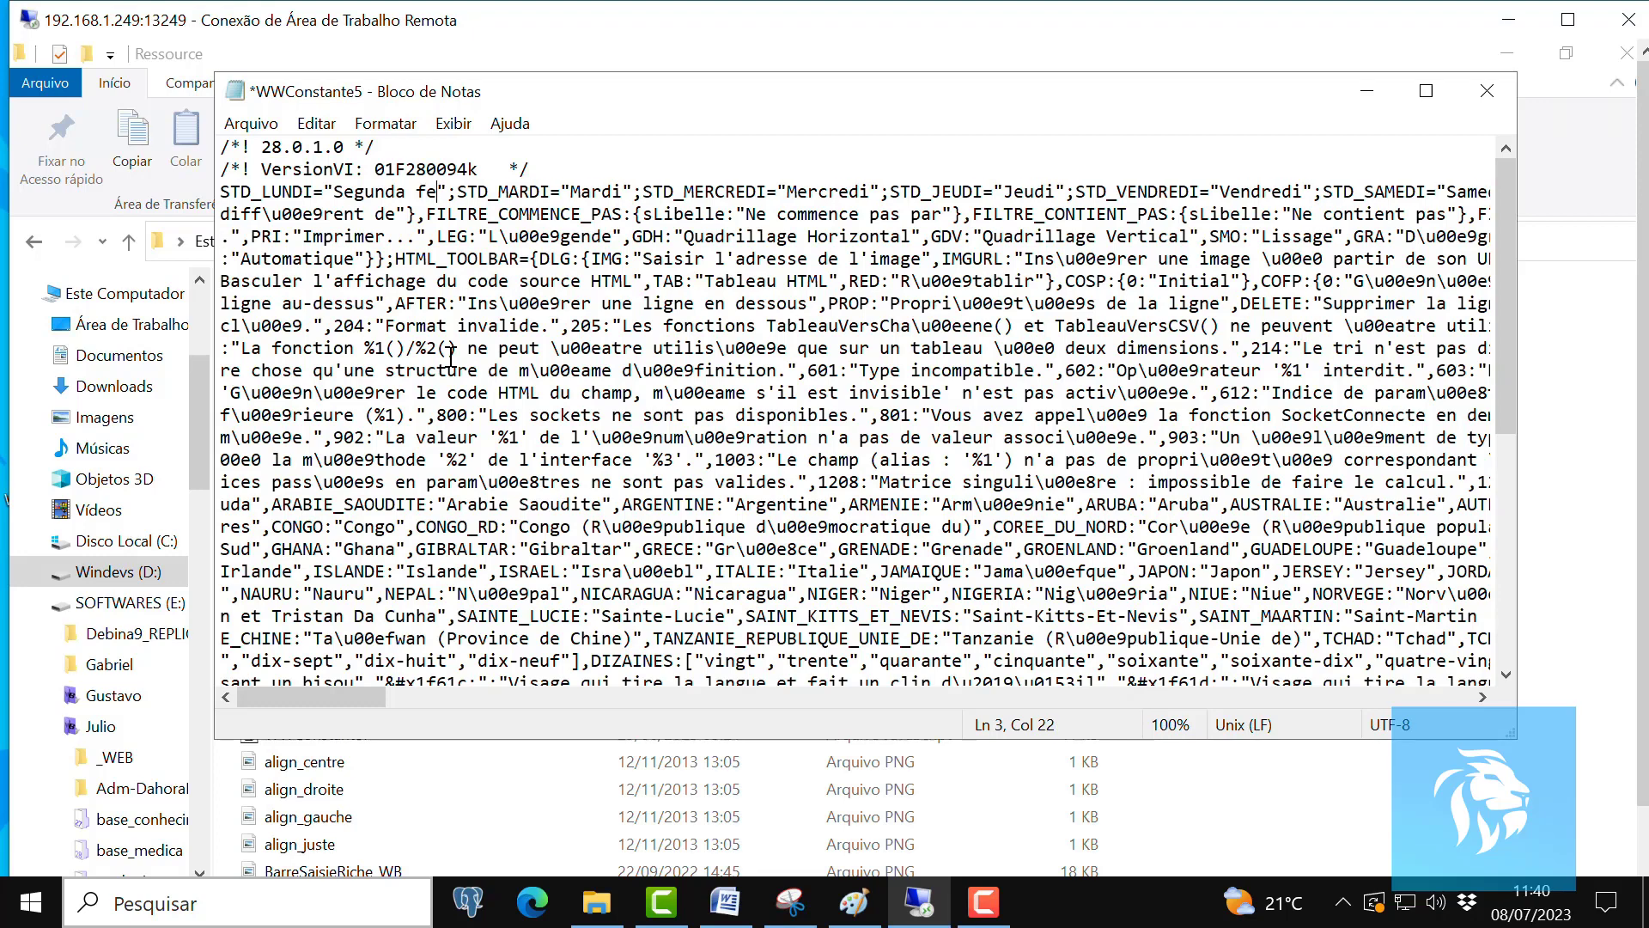
type("ra")
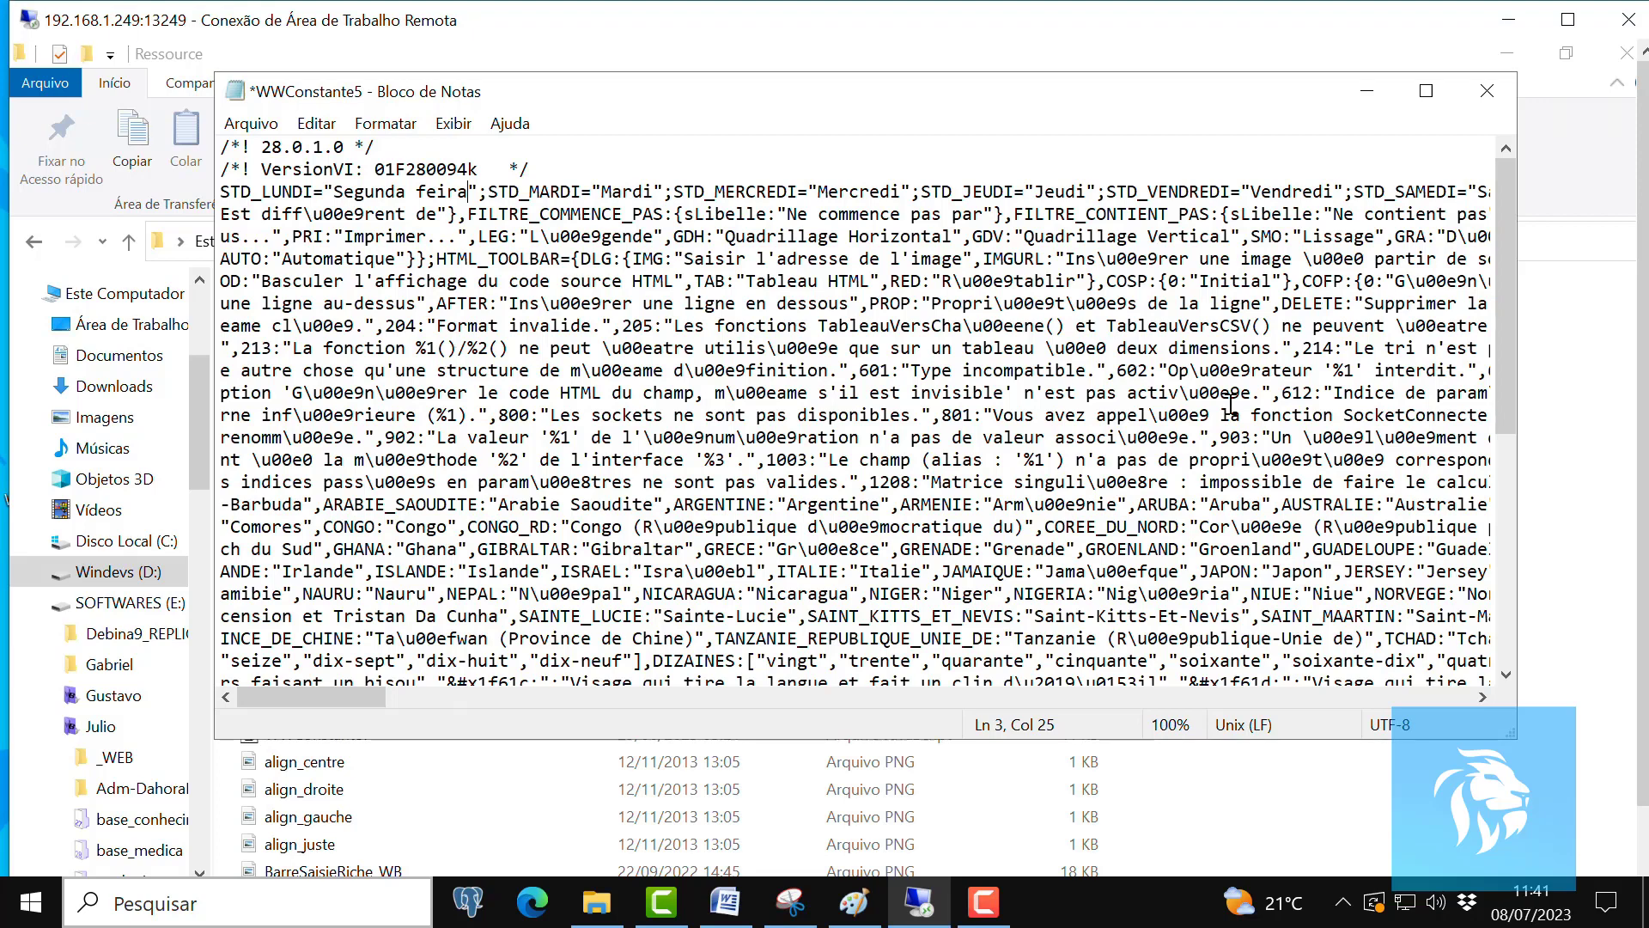
left_click(251, 123)
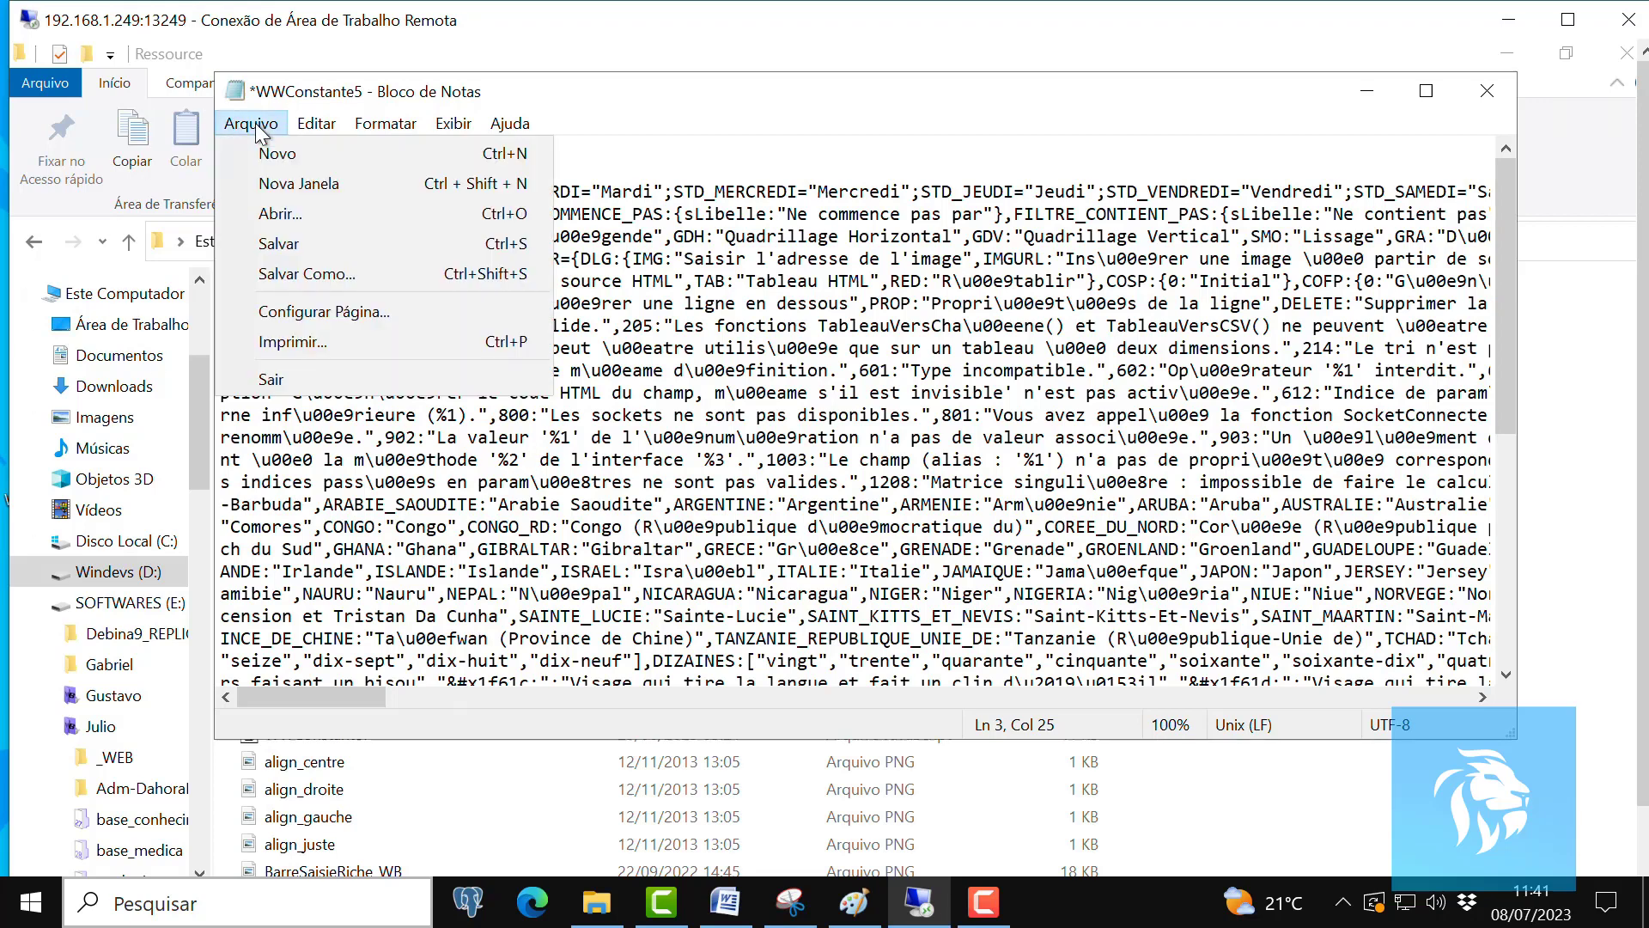
left_click(269, 380)
left_click(826, 503)
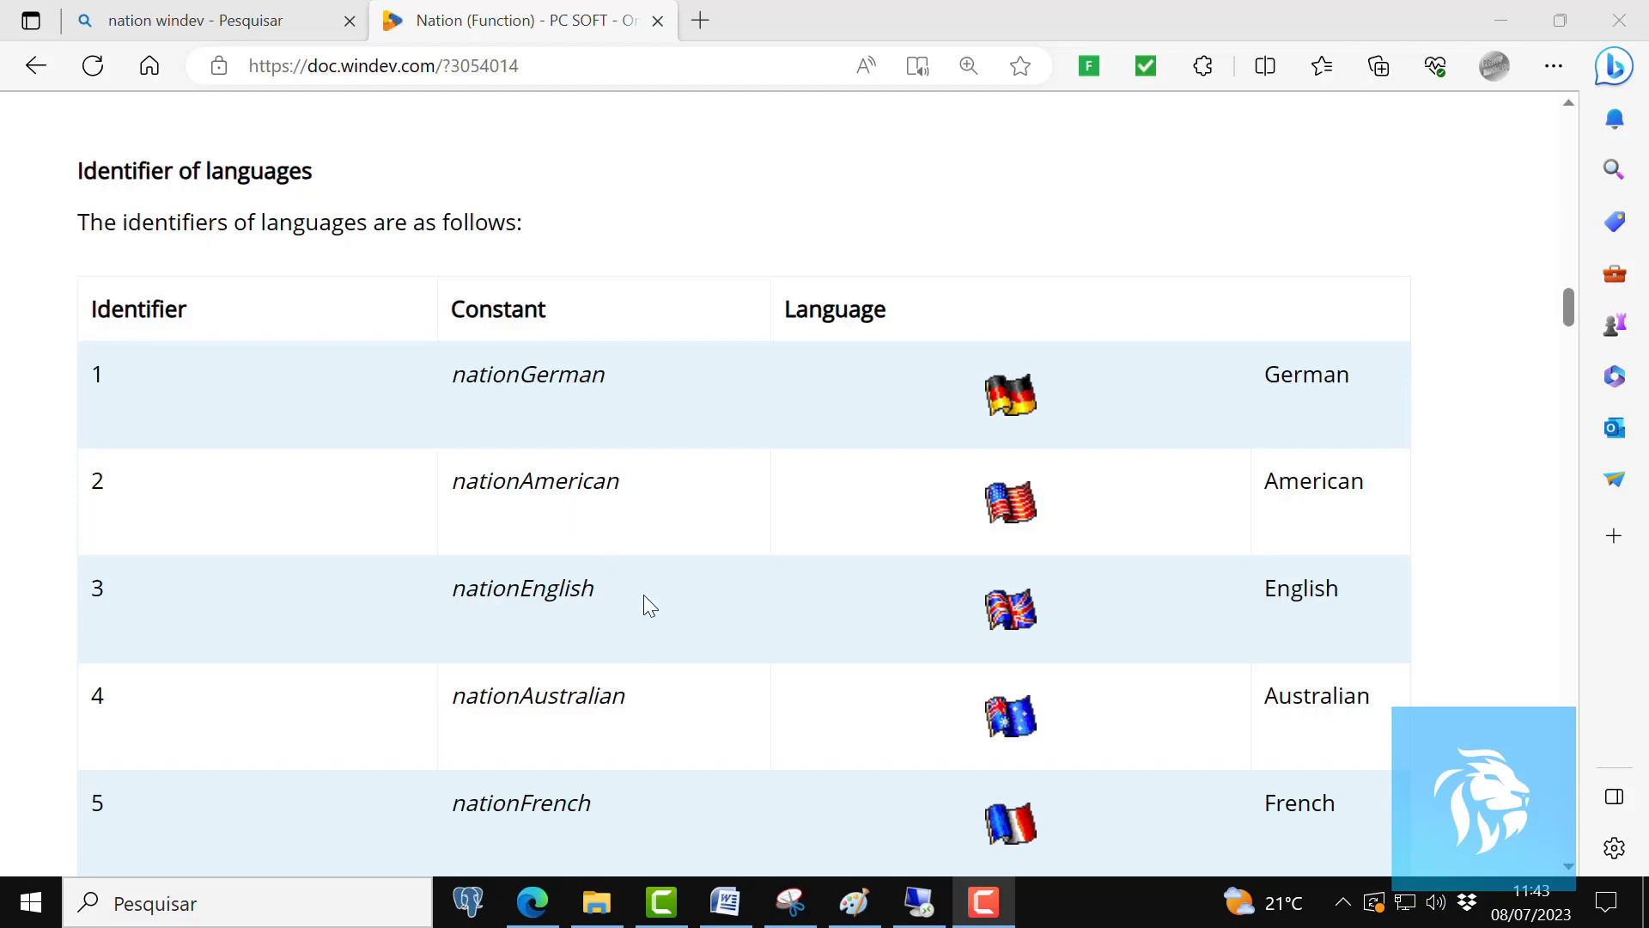
Examine the language identifiers table in the browser documentation of the Nation function, including the Portuguese, Brazilian Portuguese and custom language entries.
scroll(644, 596, "down", 3)
scroll(644, 597, "down", 4)
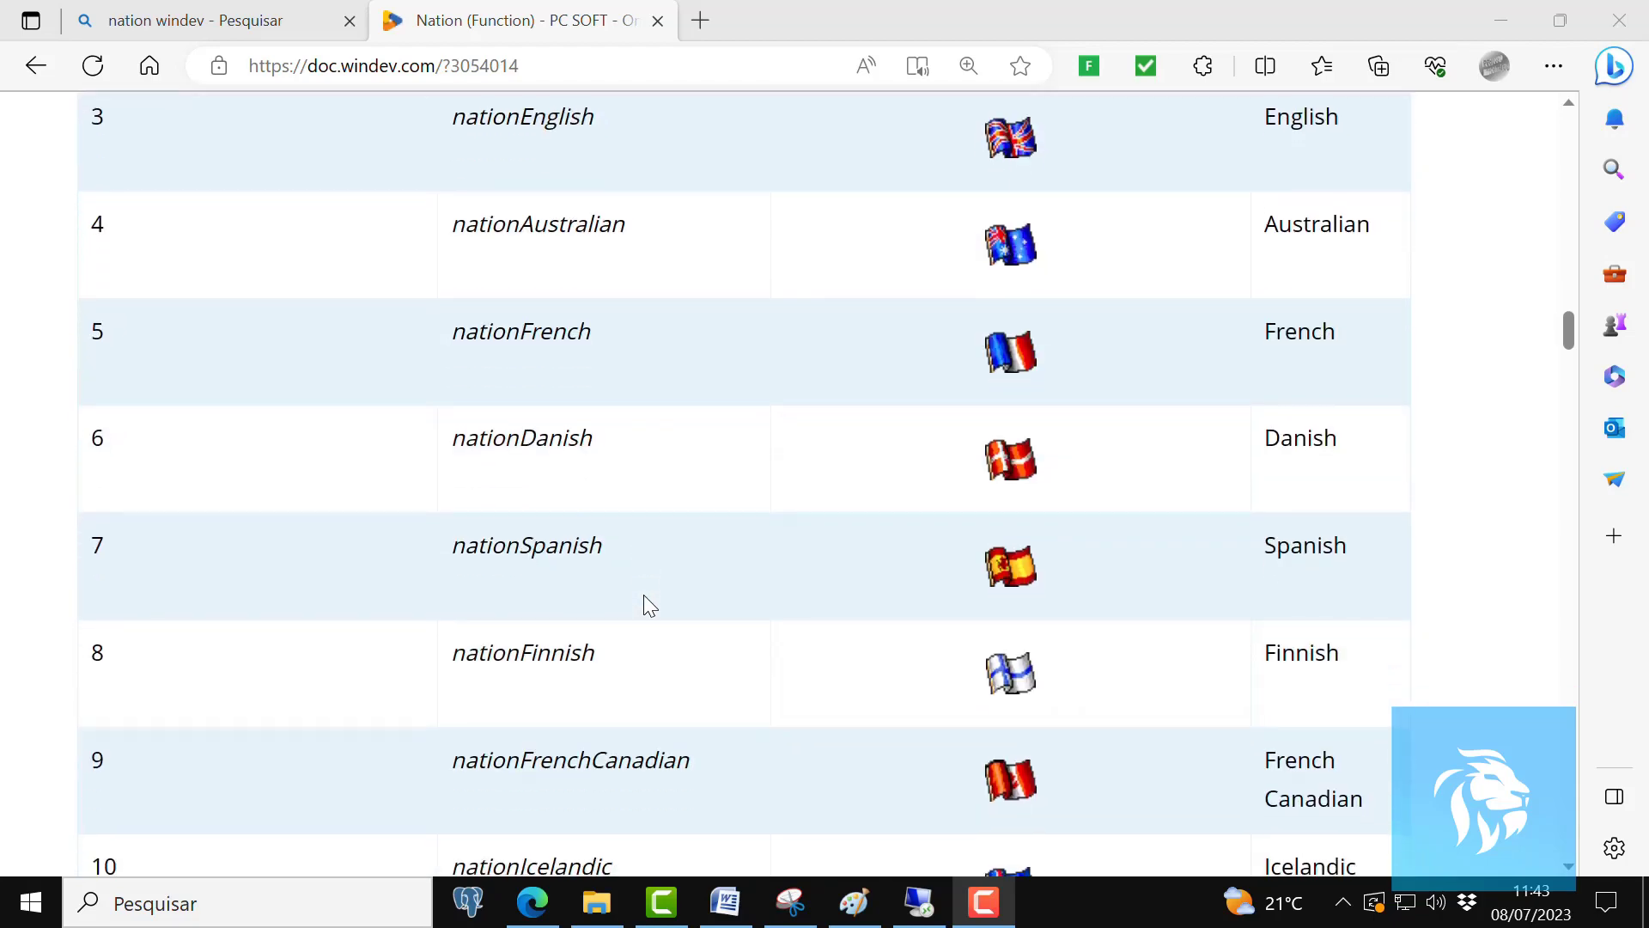
scroll(649, 604, "down", 7)
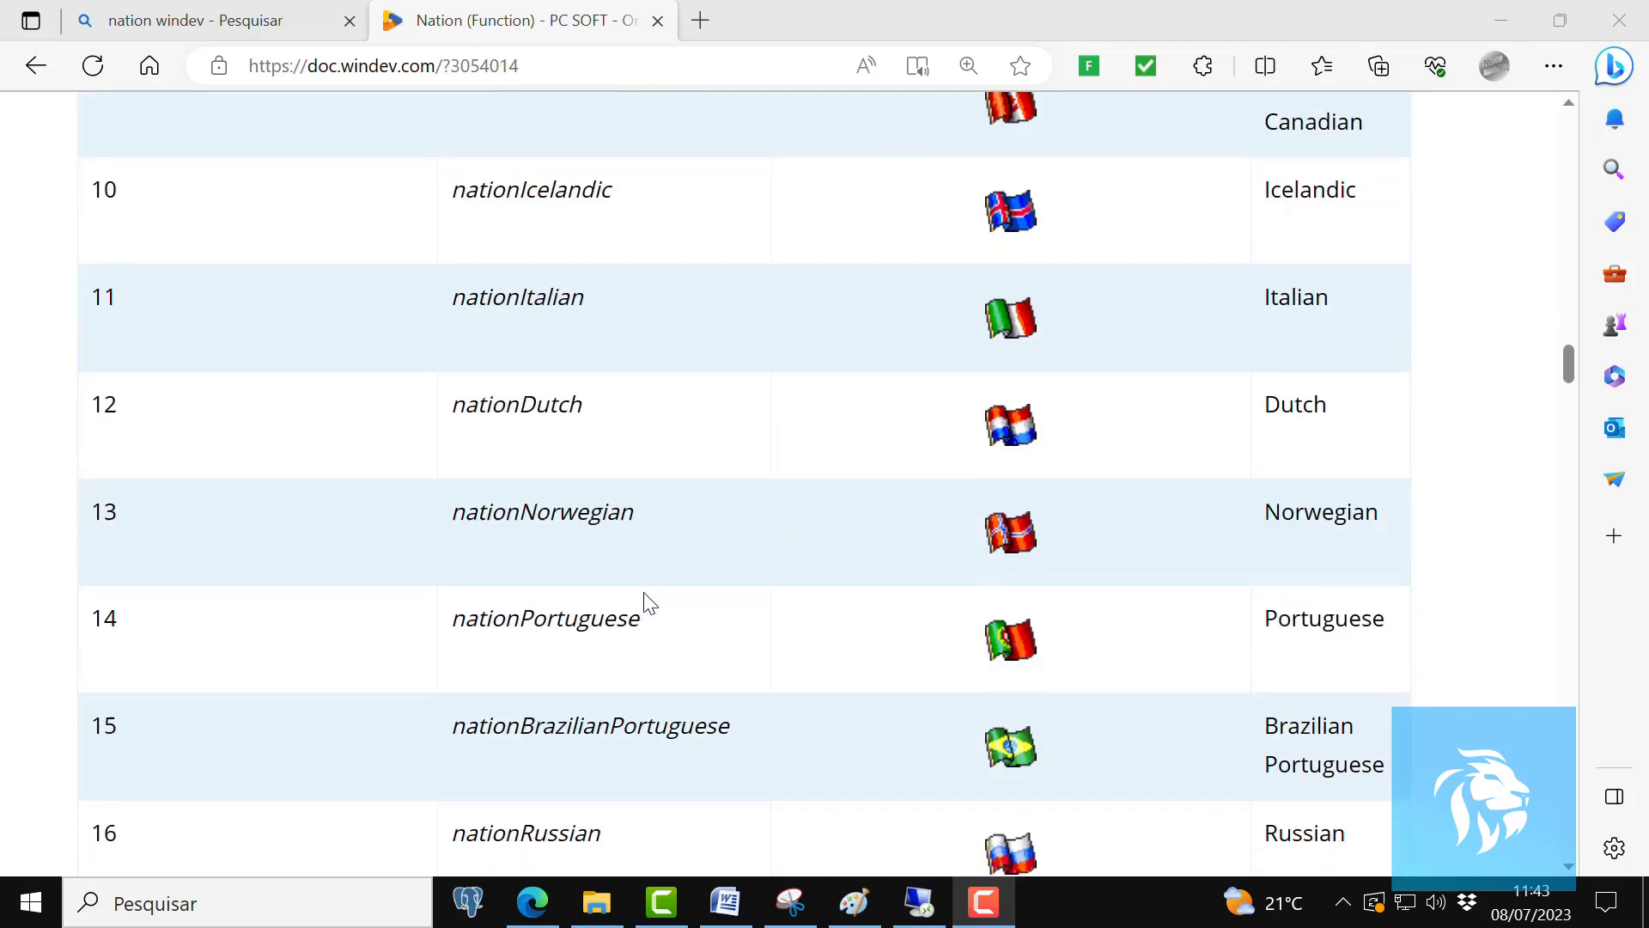
scroll(646, 598, "down", 4)
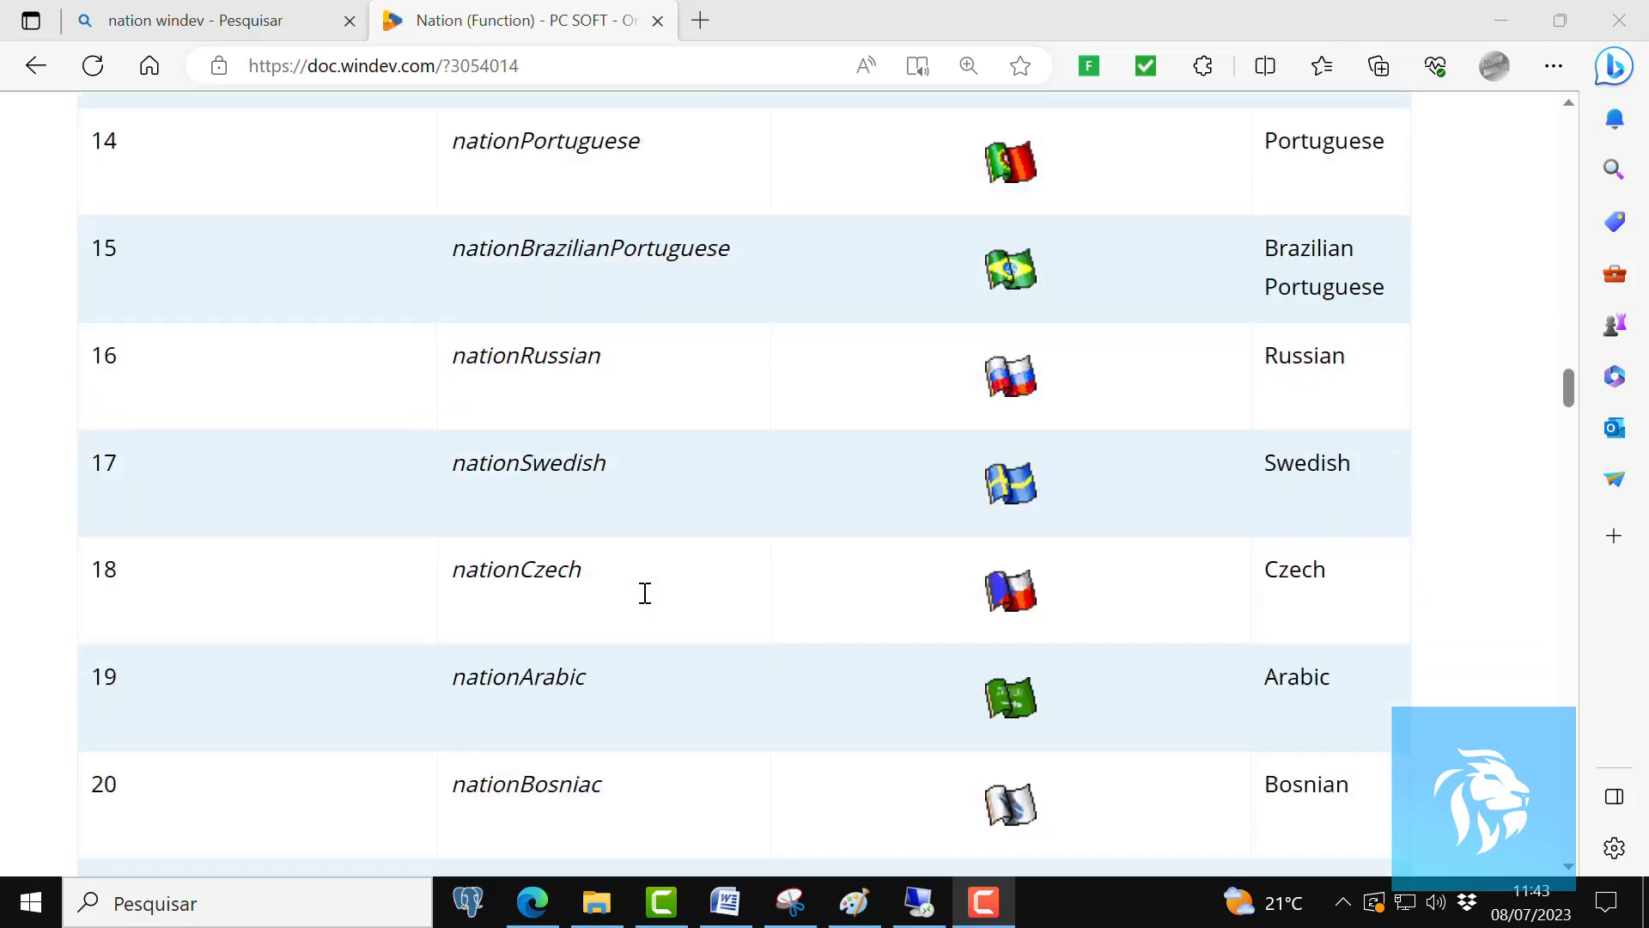
scroll(645, 592, "down", 7)
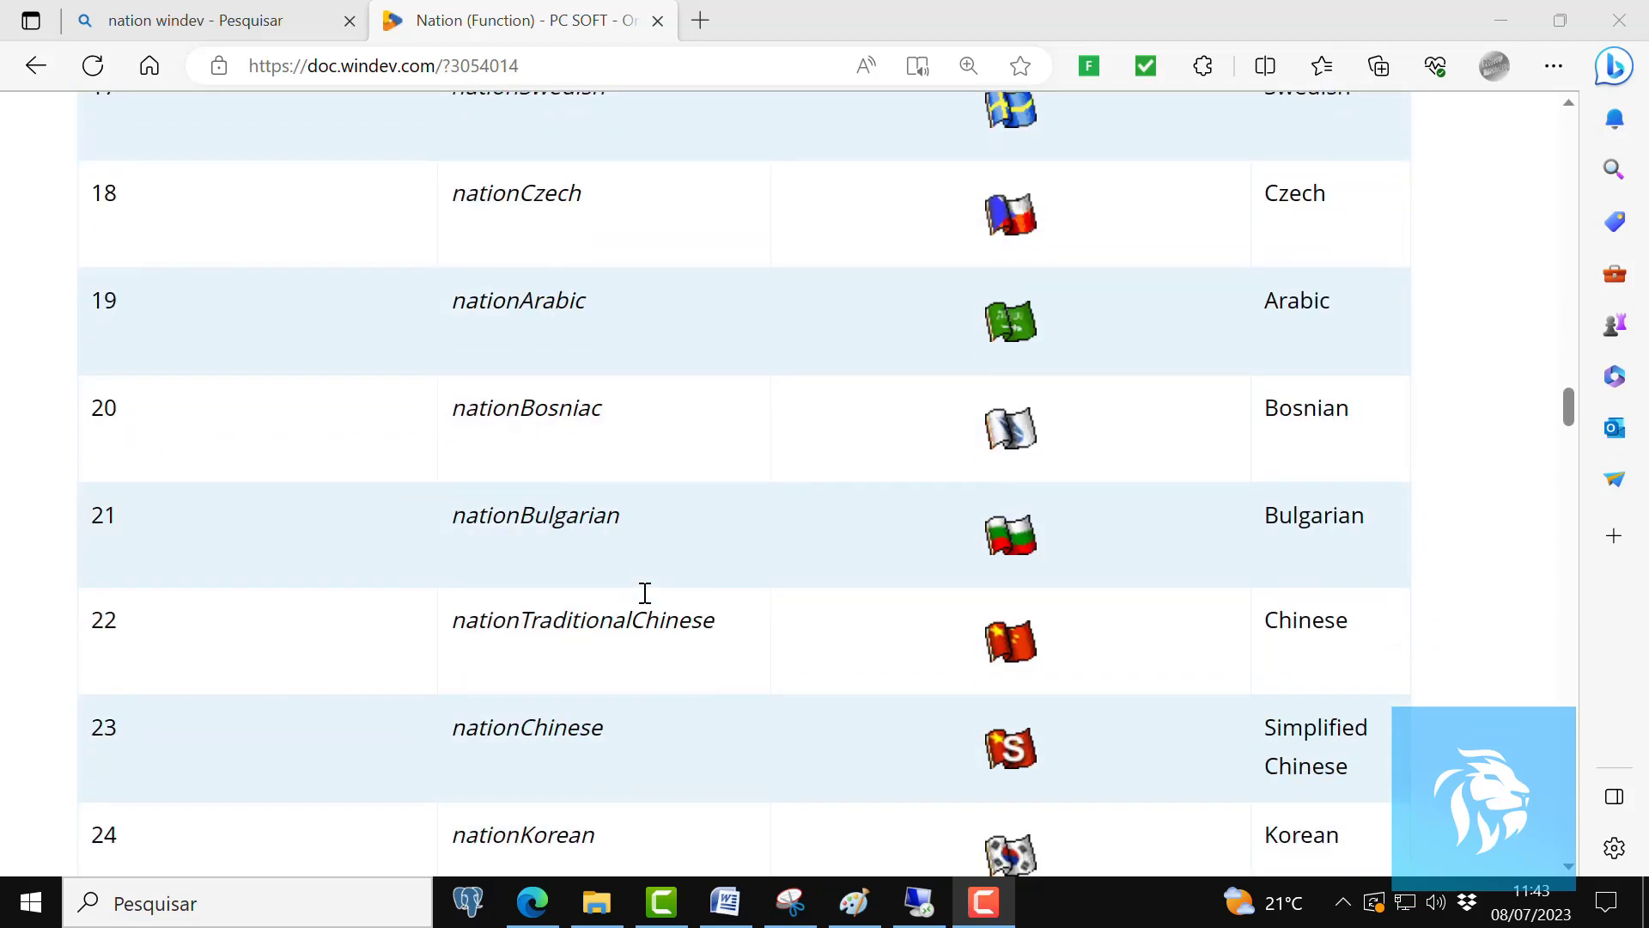
scroll(645, 593, "down", 8)
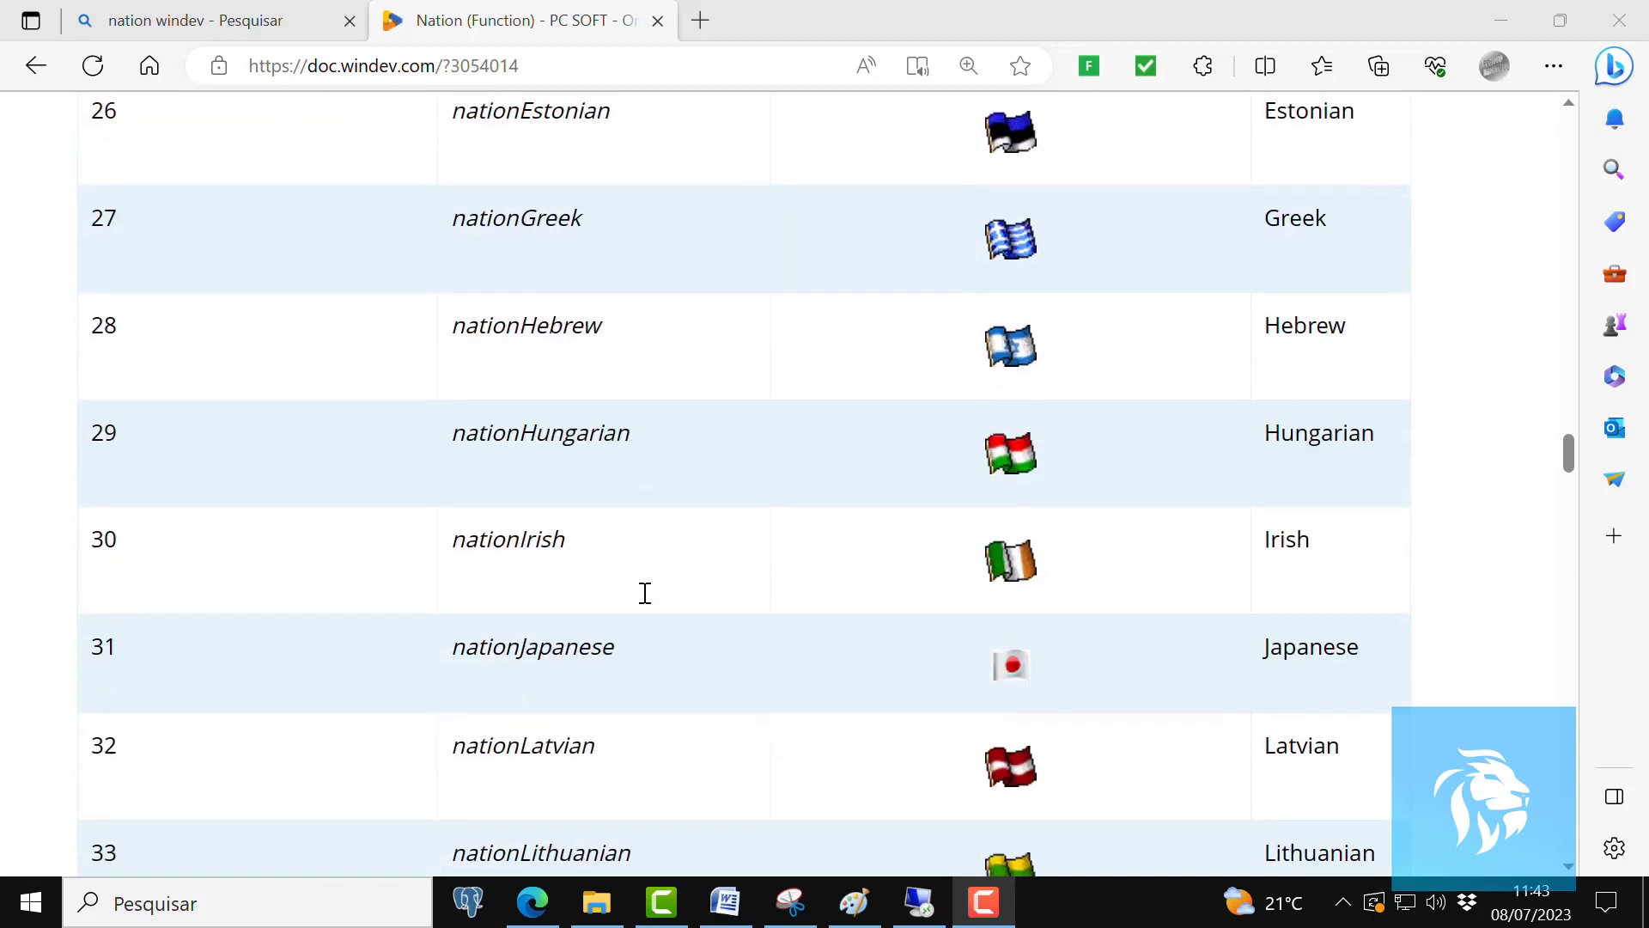
scroll(645, 593, "down", 6)
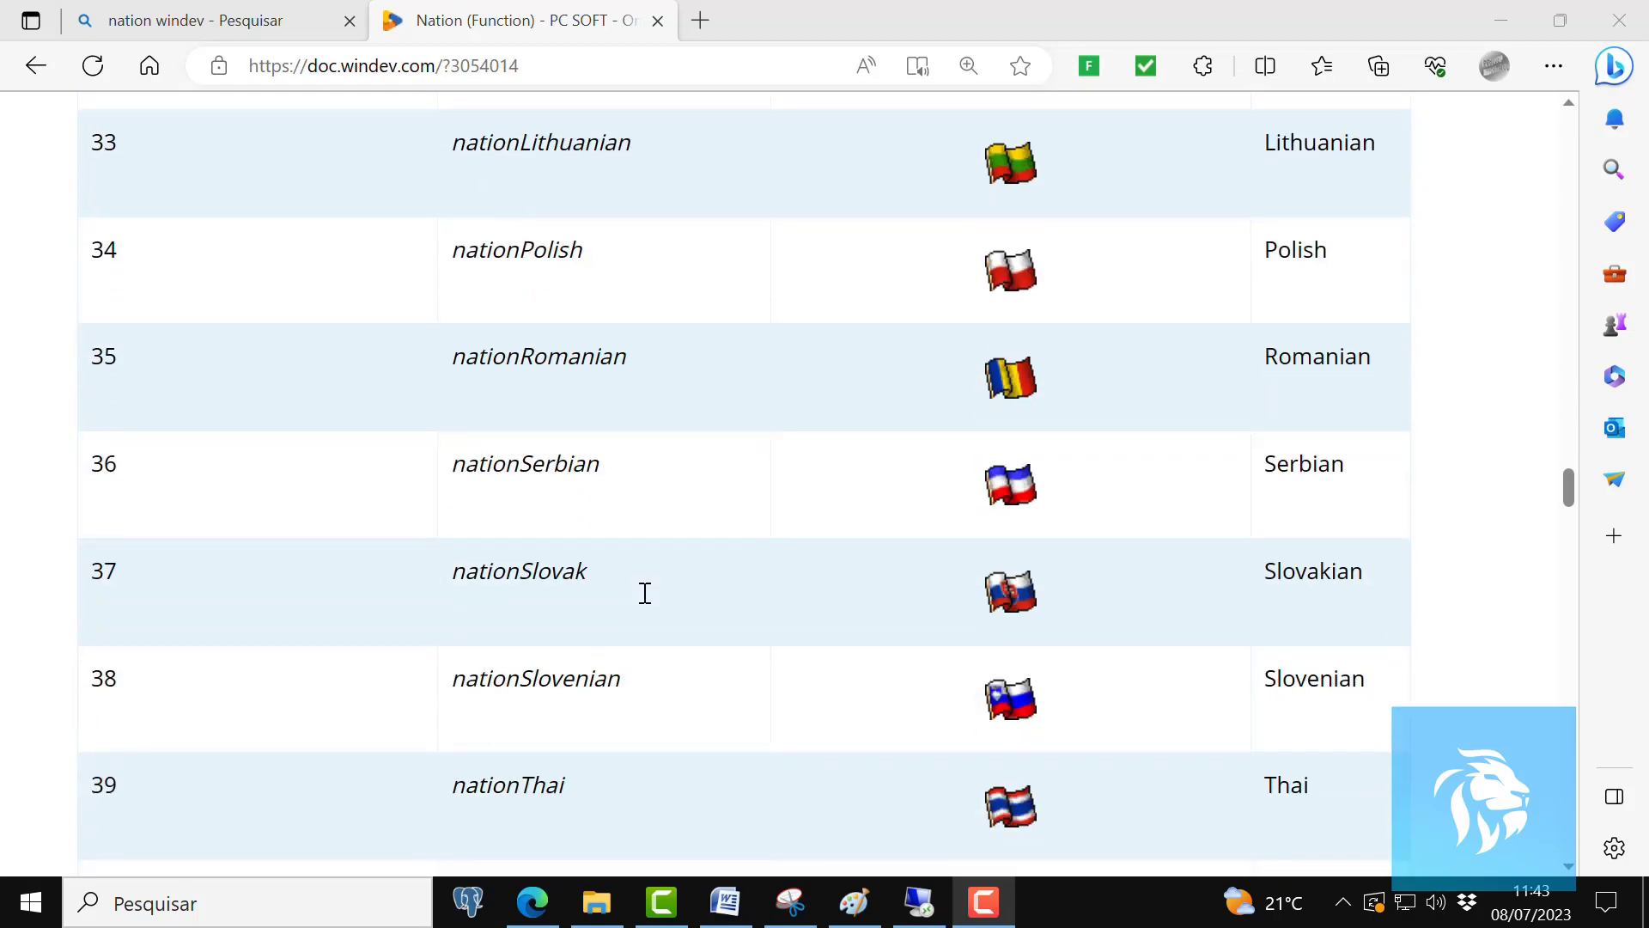
scroll(645, 592, "up", 4)
scroll(645, 593, "up", 5)
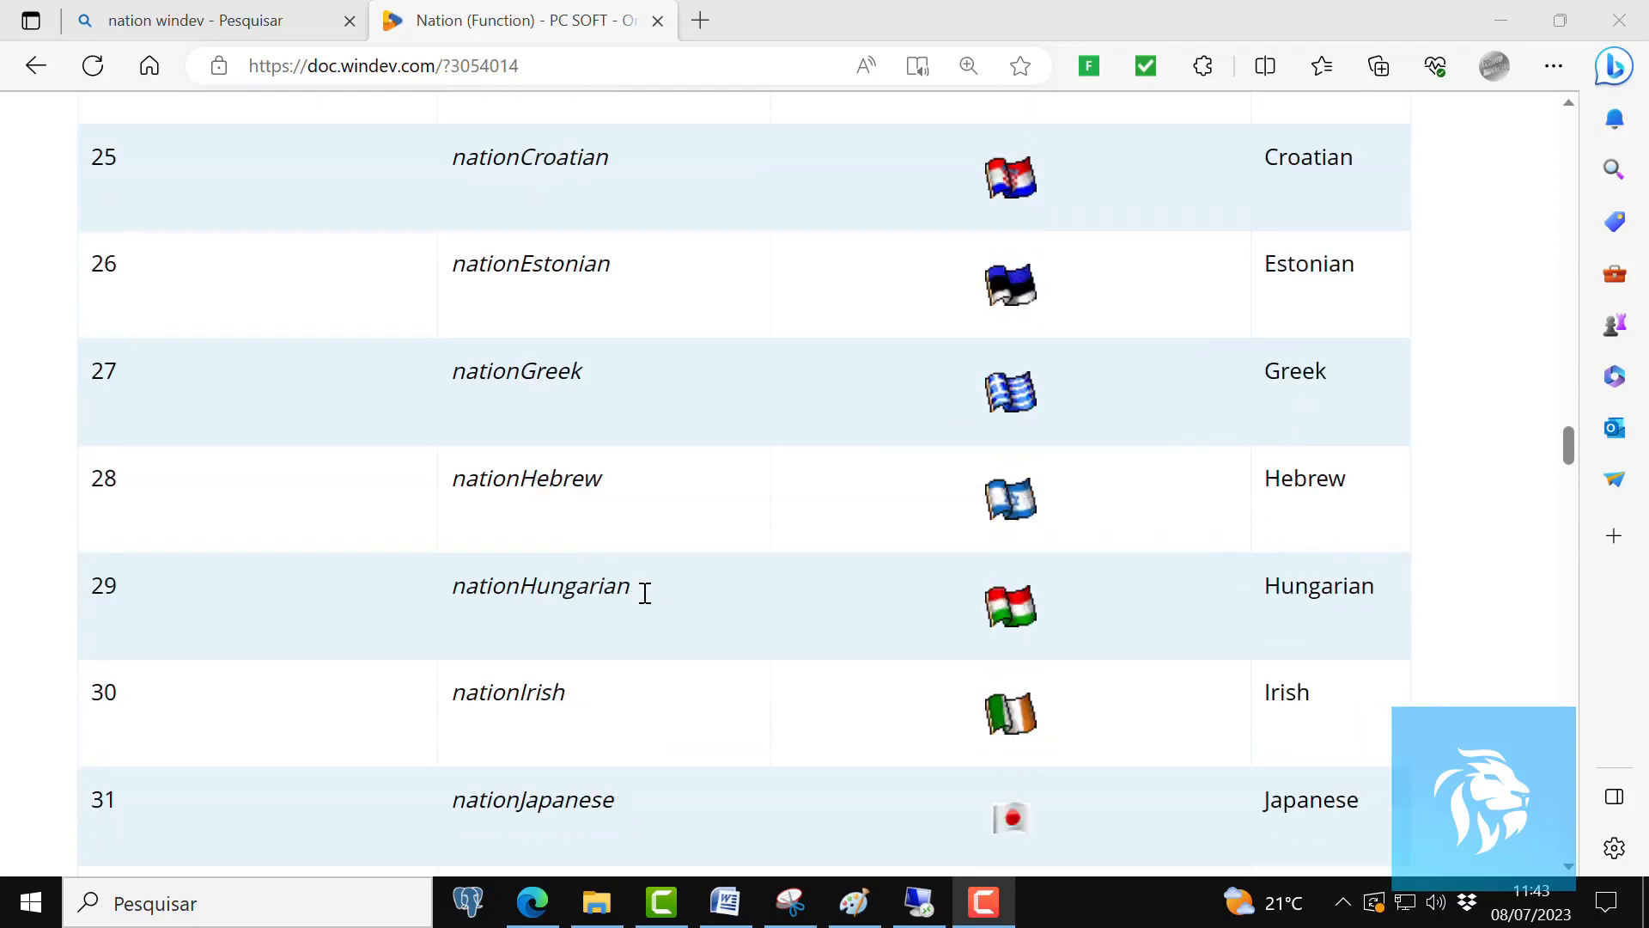
scroll(644, 592, "down", 17)
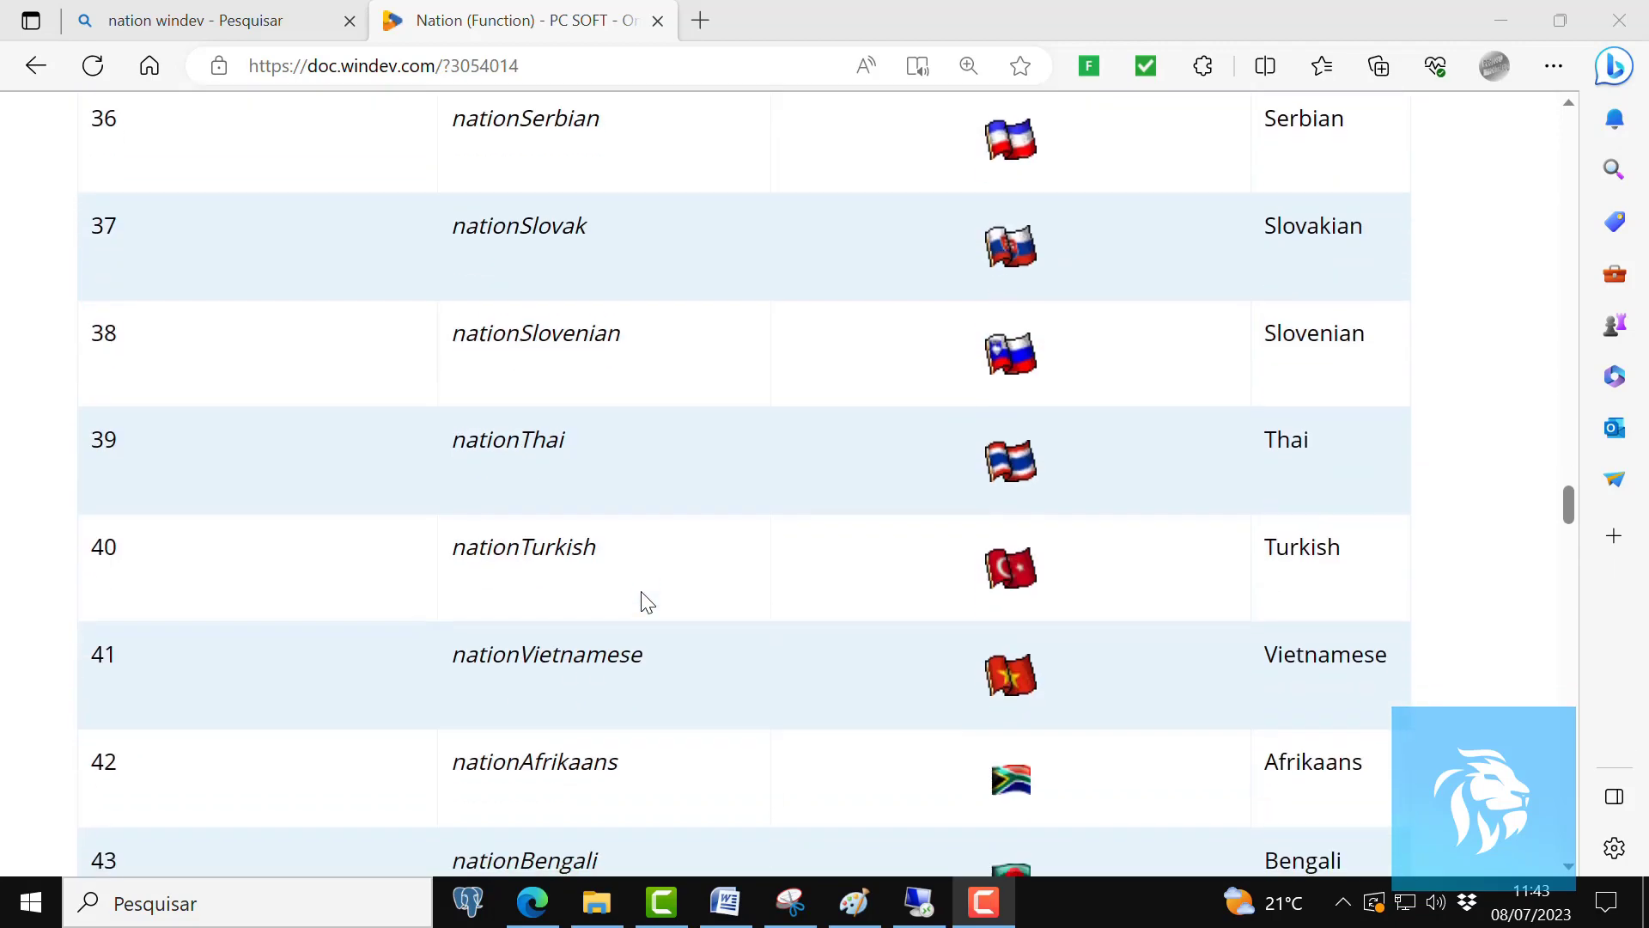
scroll(647, 601, "down", 11)
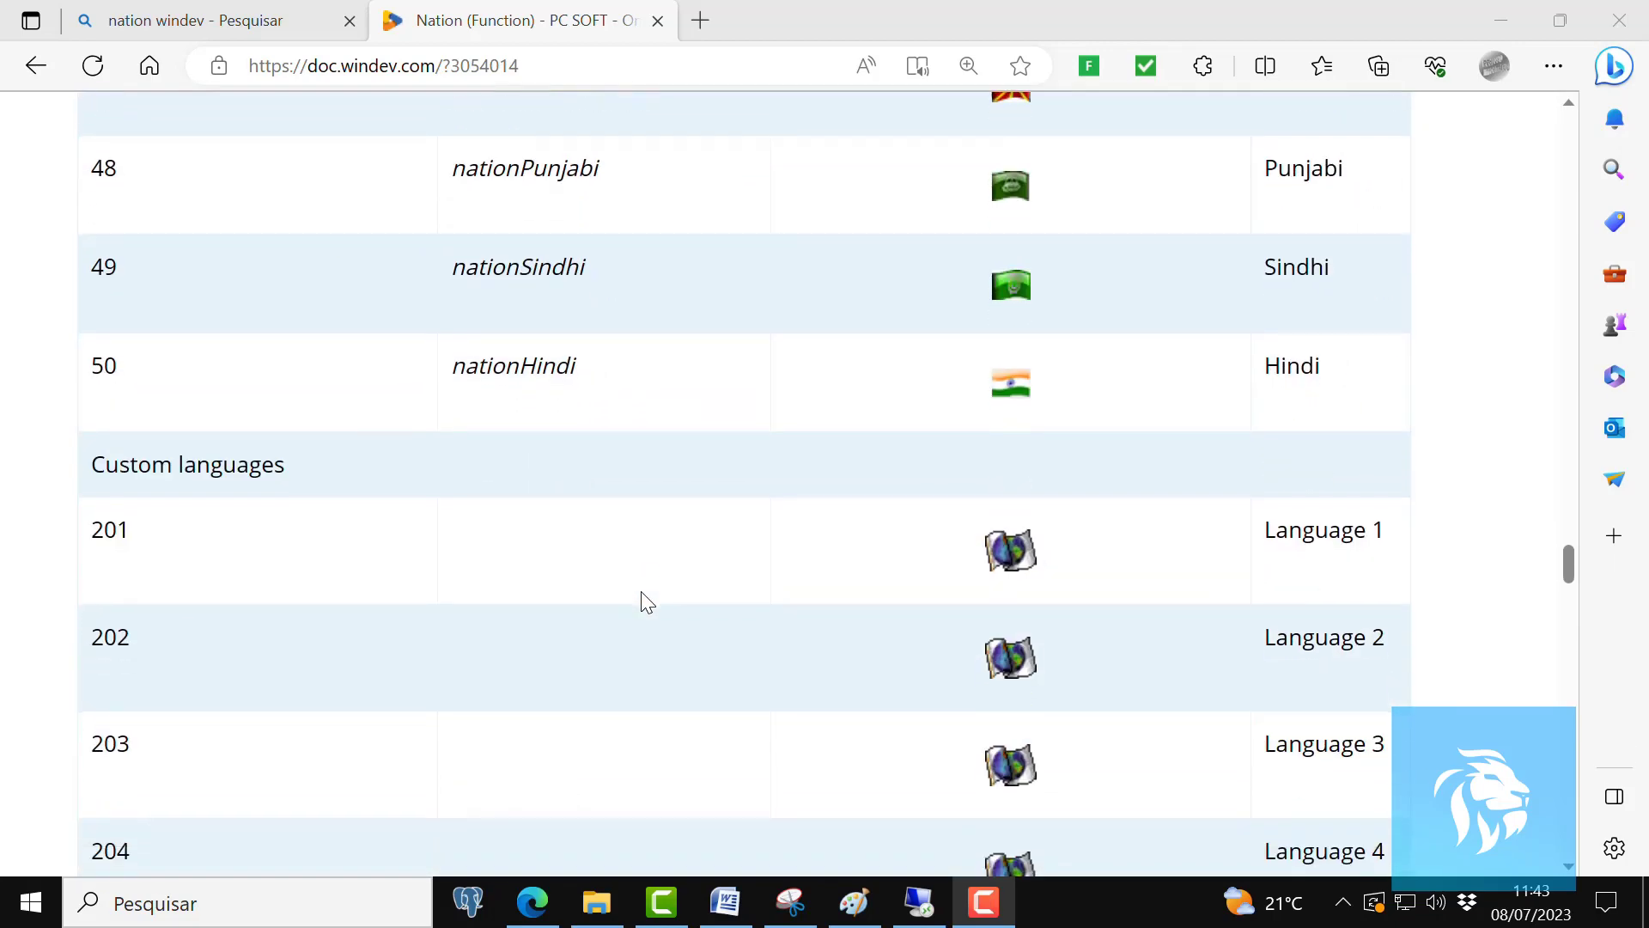
scroll(647, 601, "down", 10)
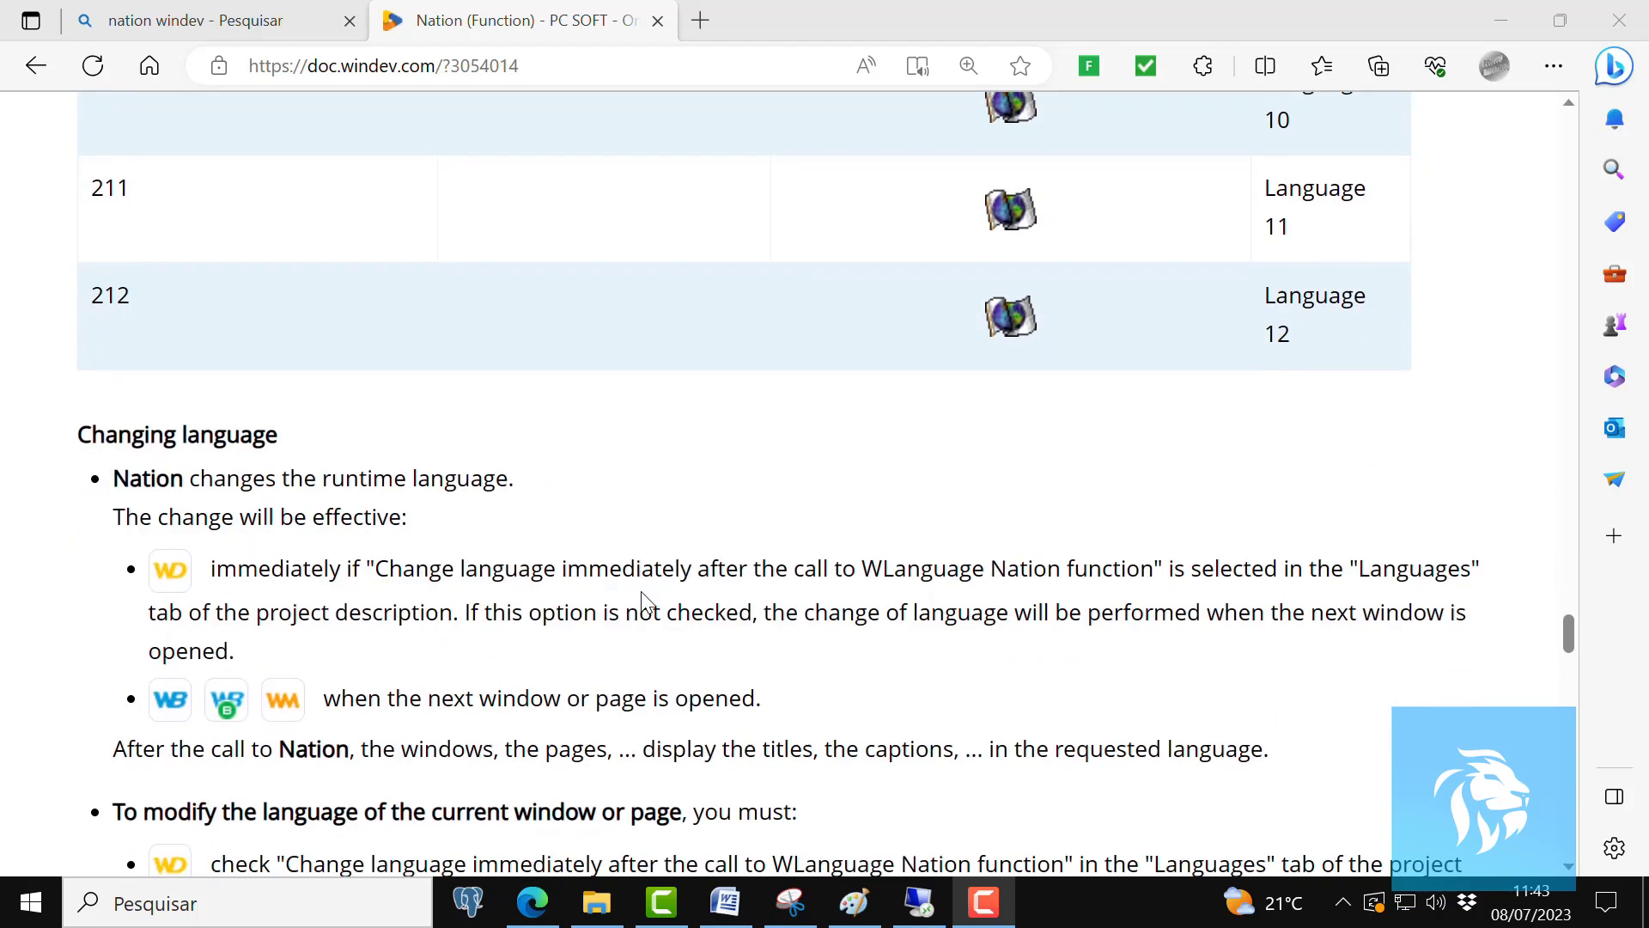
scroll(645, 602, "up", 20)
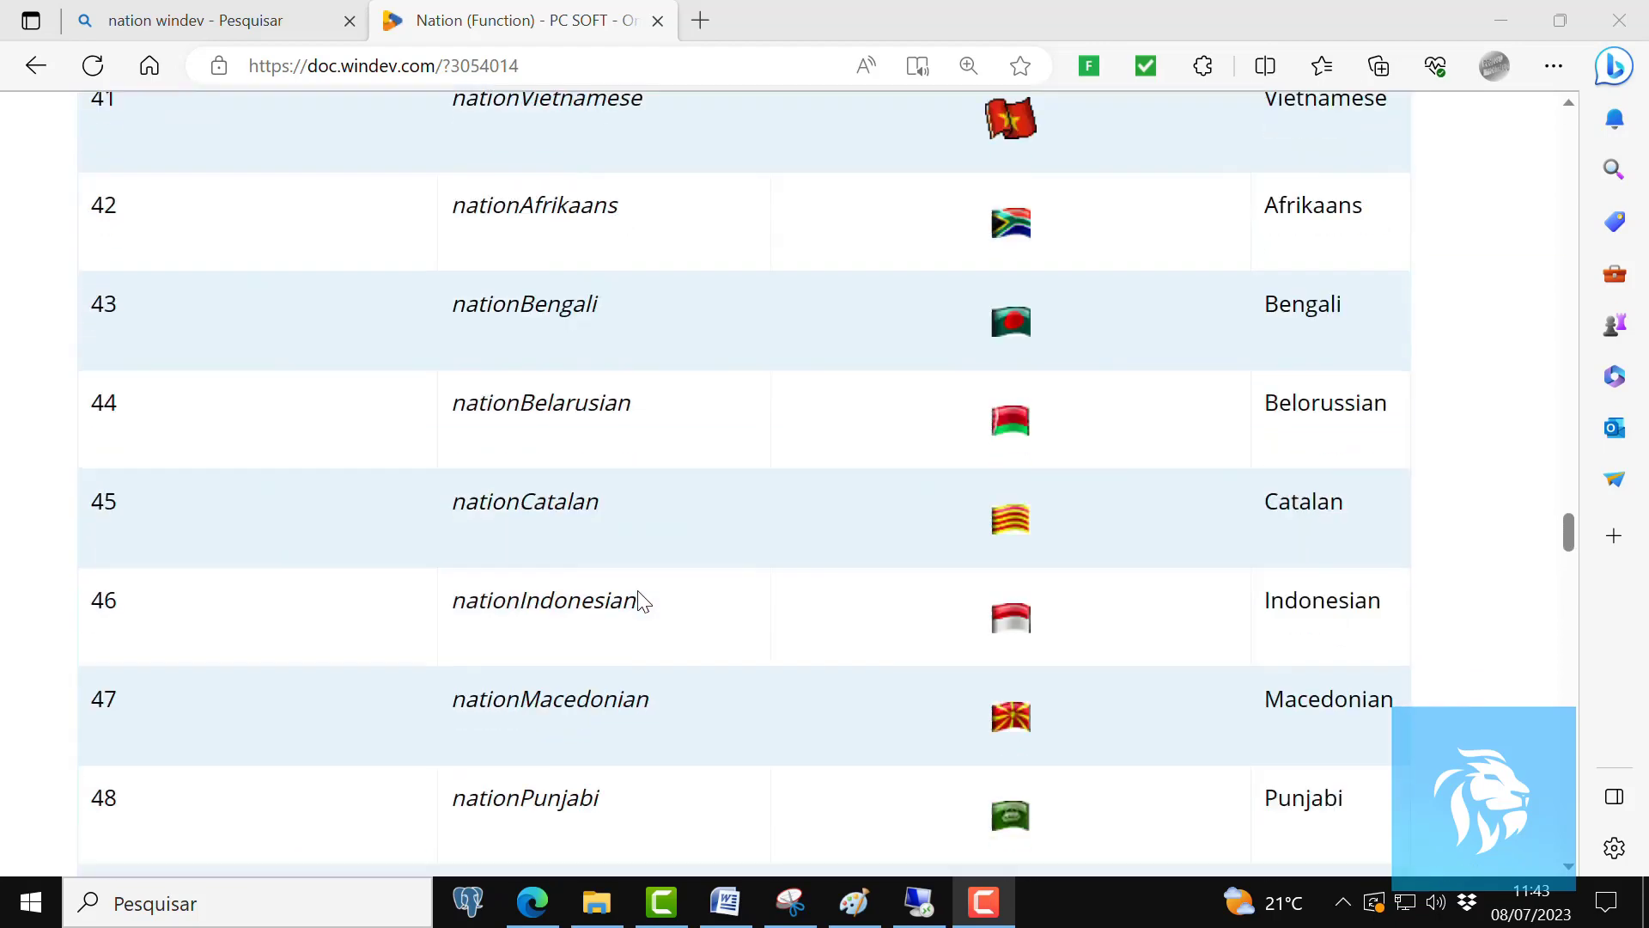
scroll(643, 599, "up", 8)
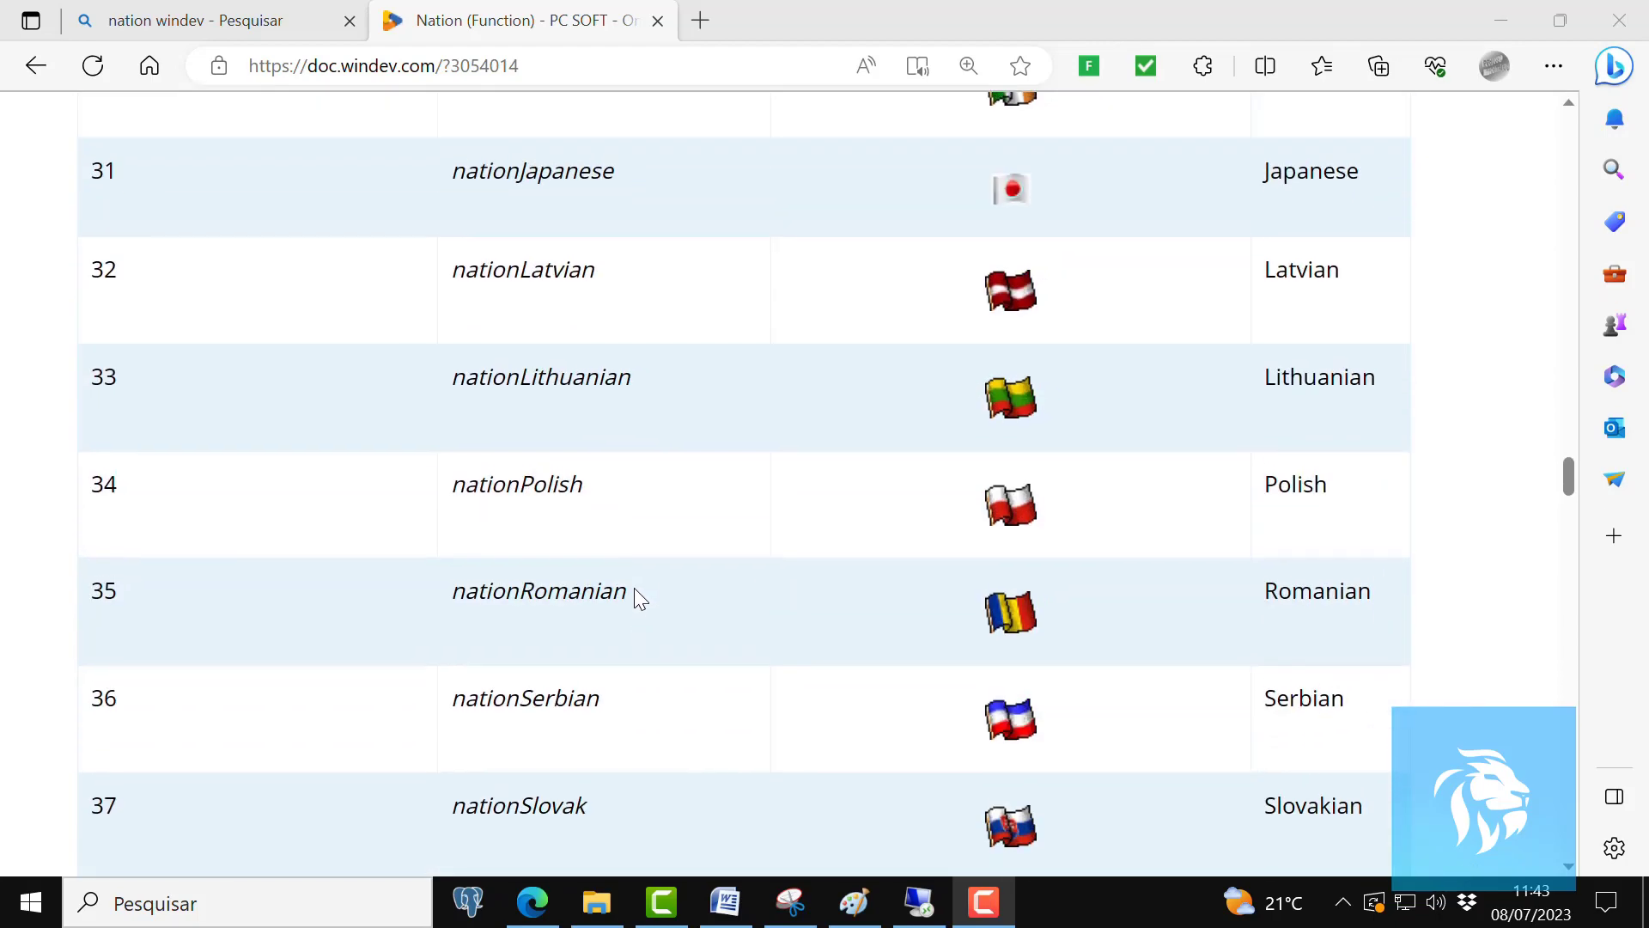
scroll(640, 599, "up", 4)
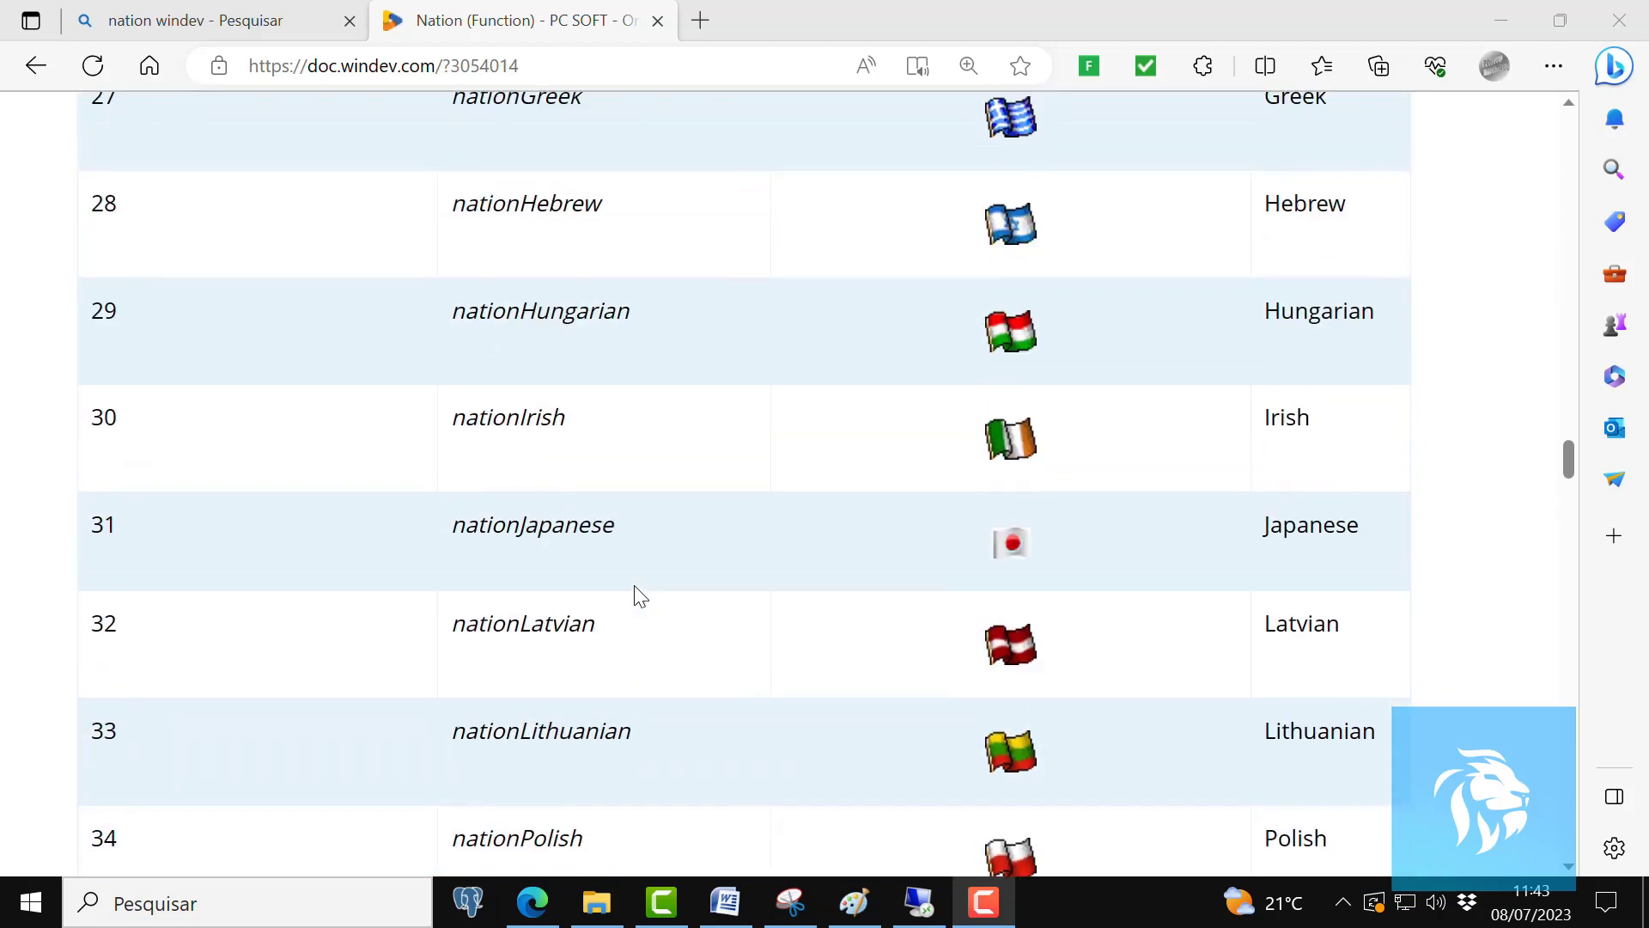
scroll(640, 595, "up", 10)
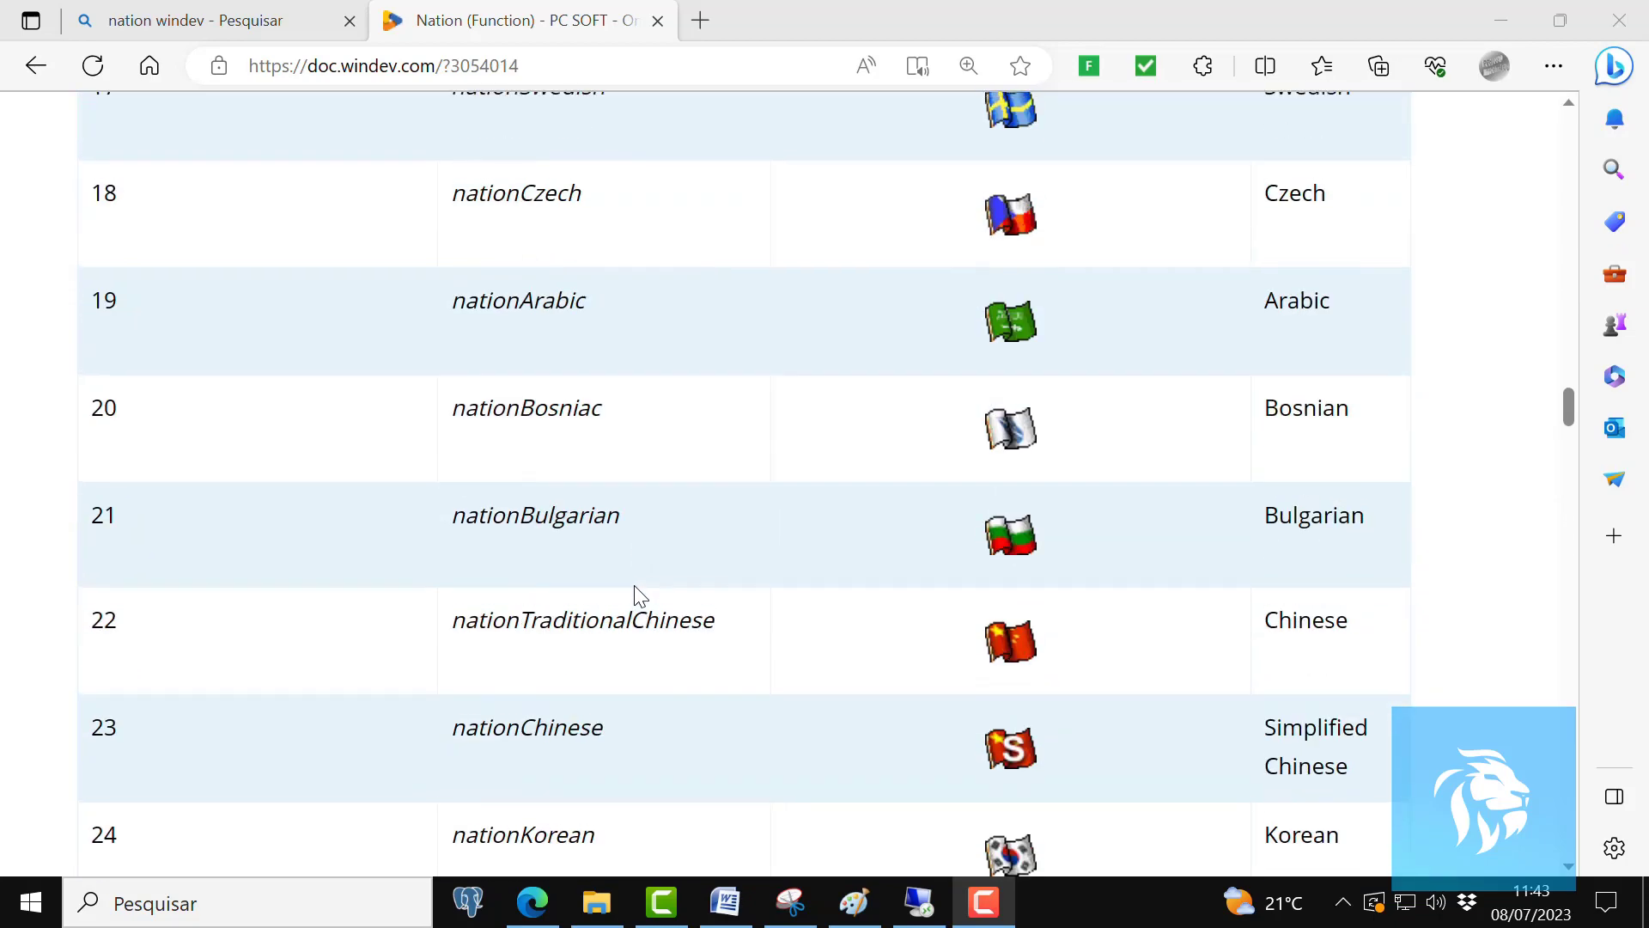
scroll(635, 588, "up", 3)
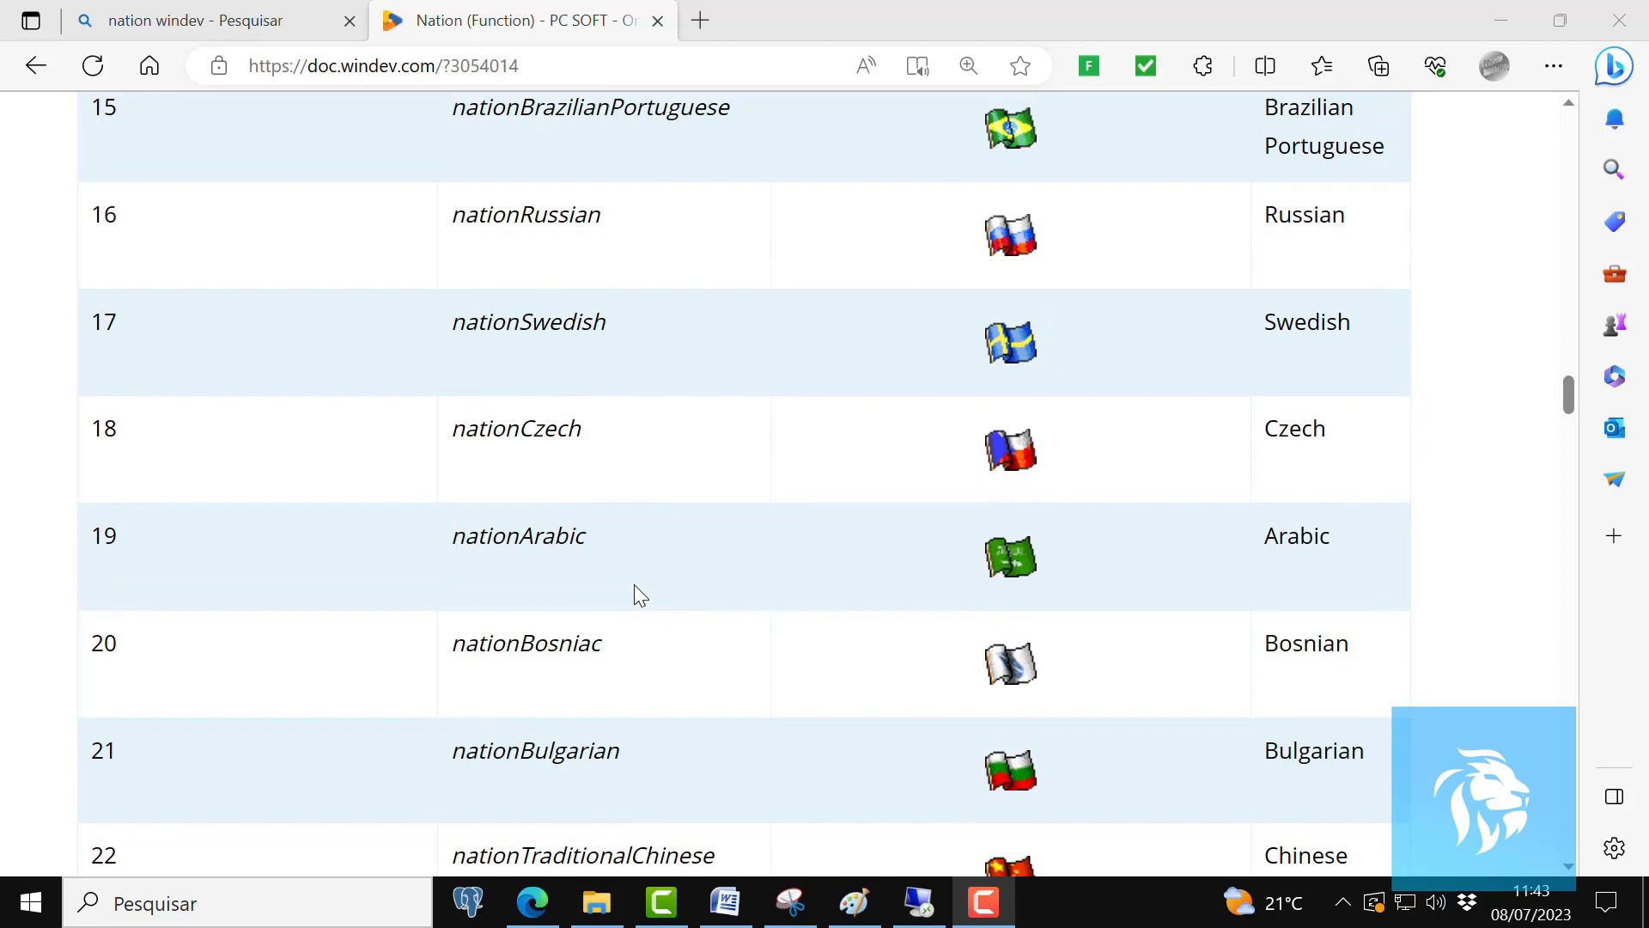
scroll(634, 588, "up", 1)
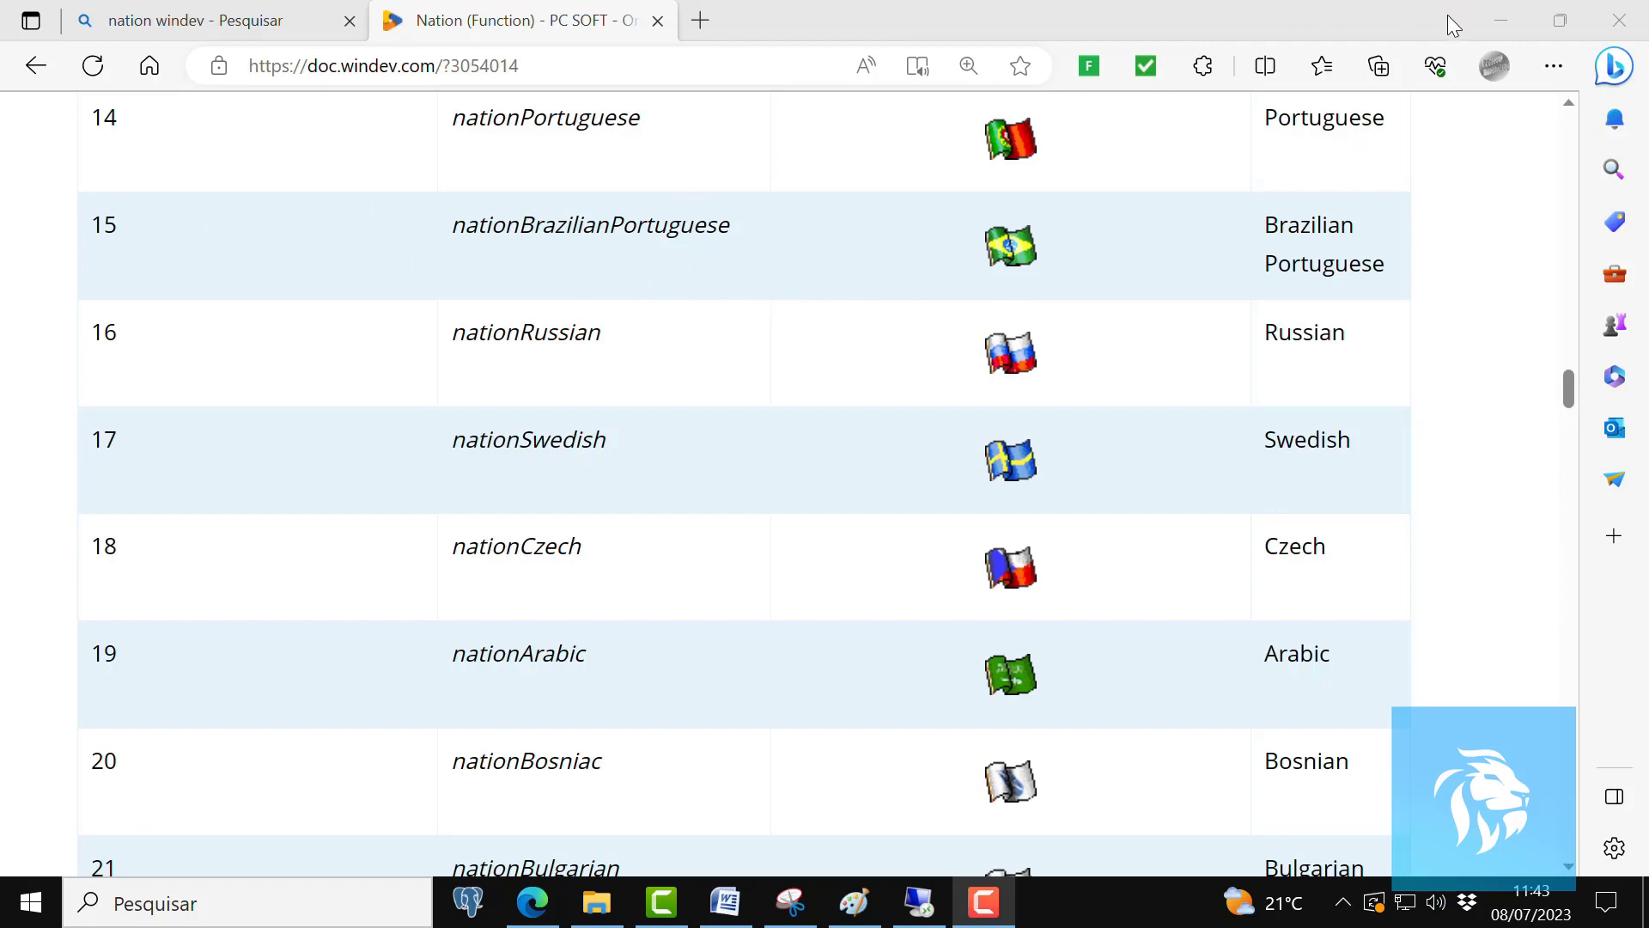
left_click(1611, 19)
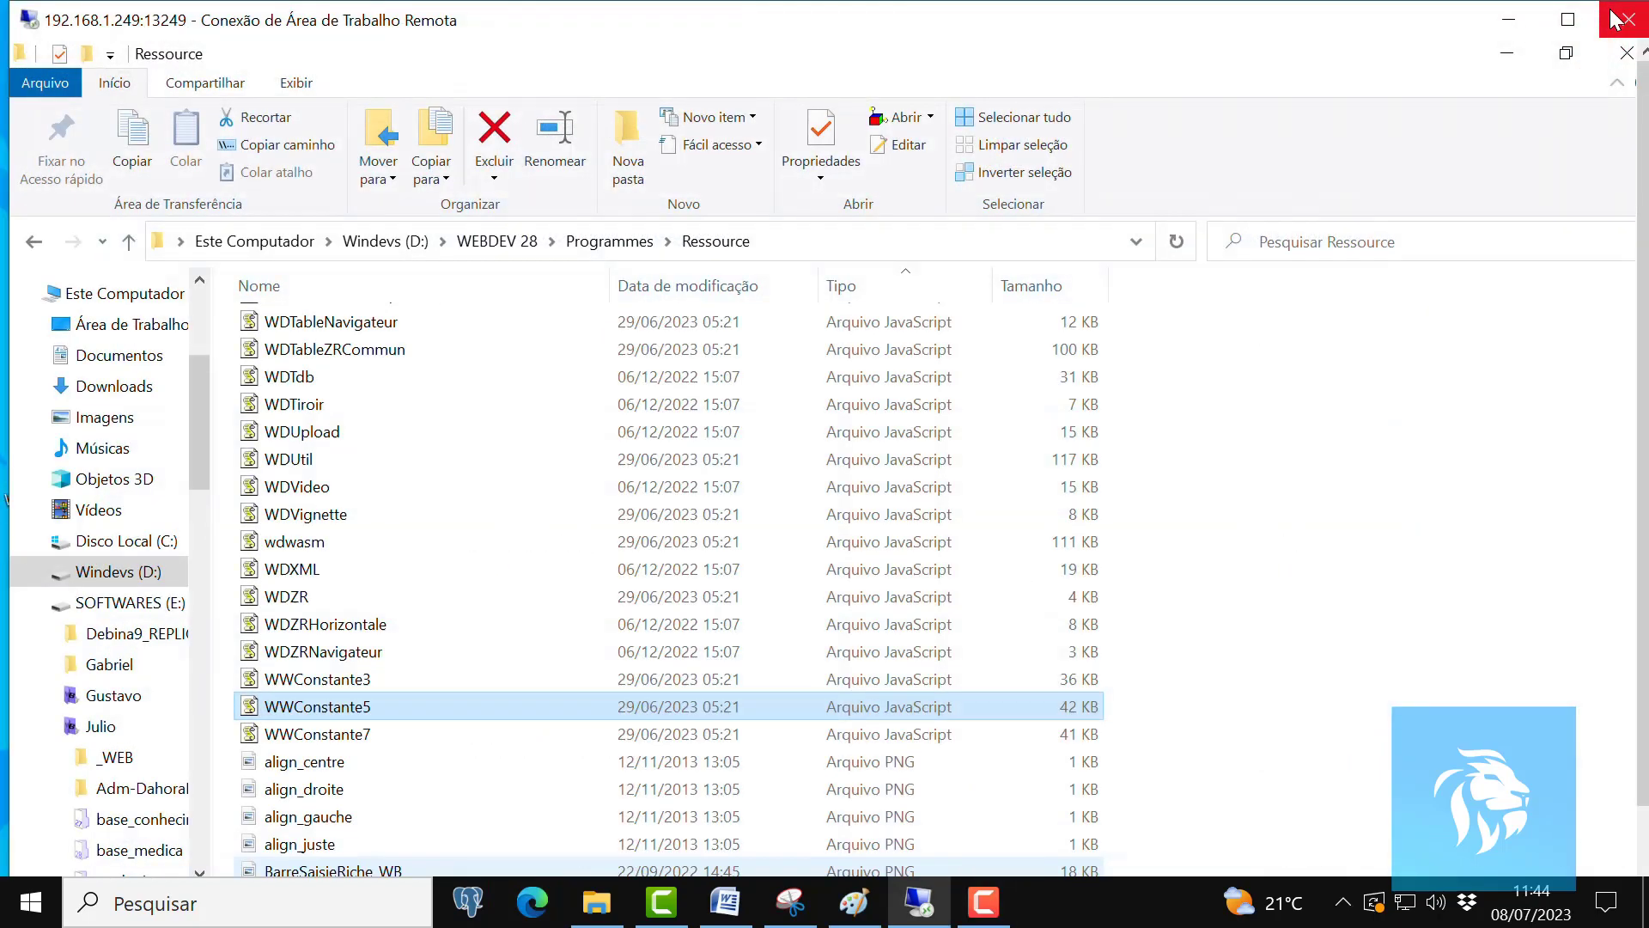
Return to the Ressource folder in the remote session and reopen the WWConstante5 JavaScript file for editing in Bloco de Notas.
left_click(921, 900)
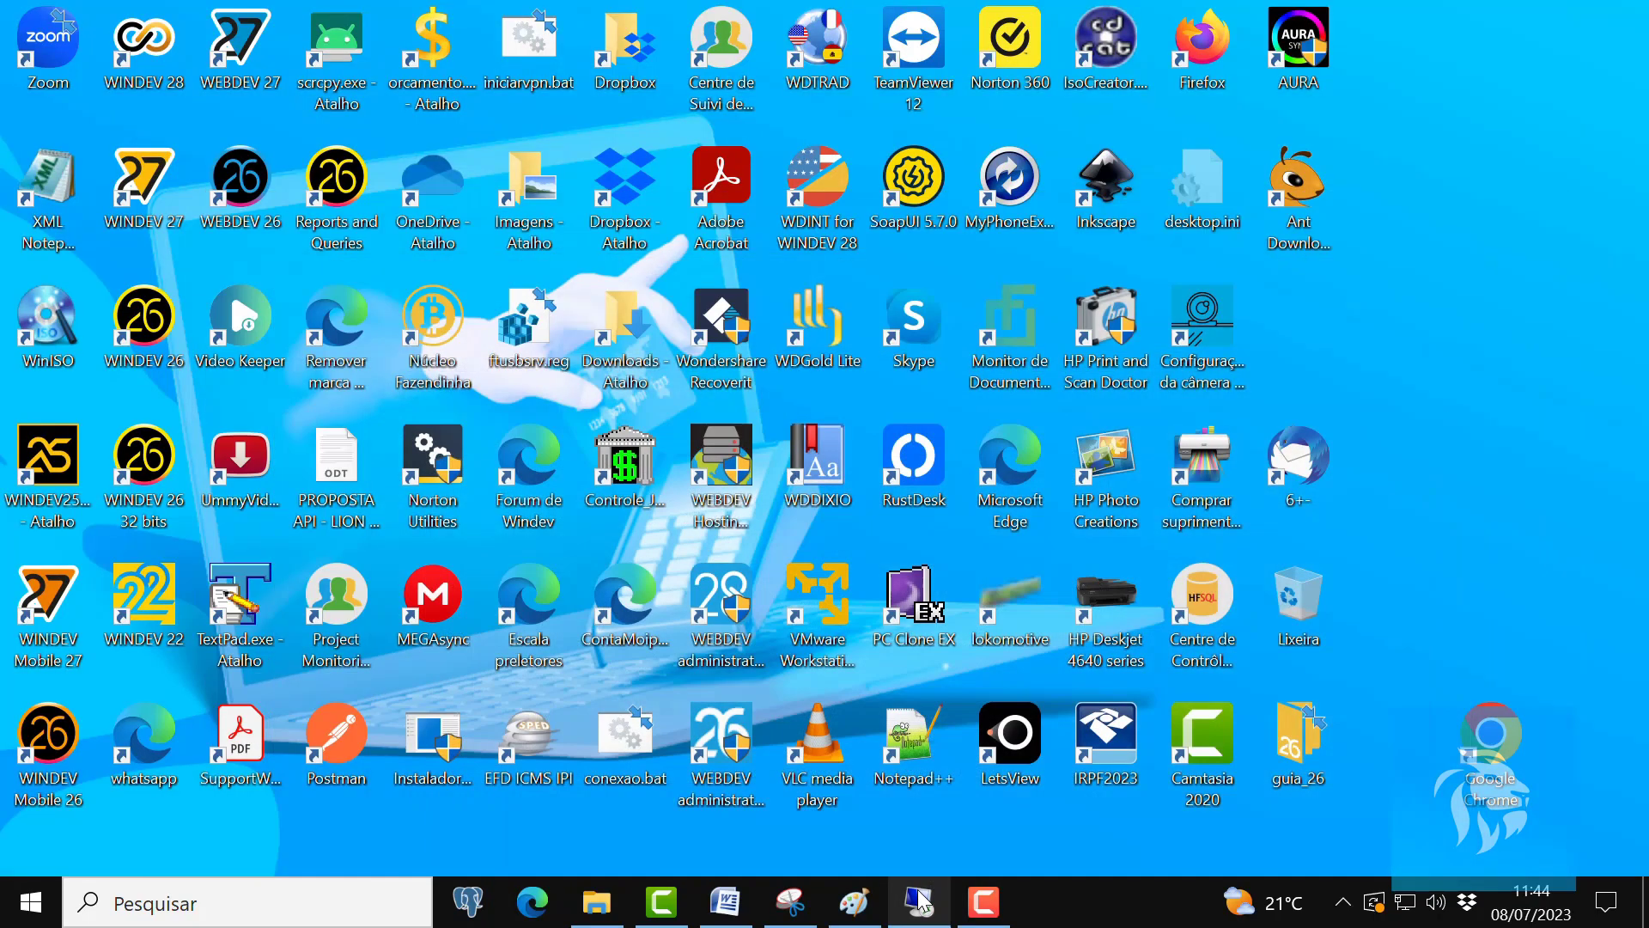
left_click(921, 901)
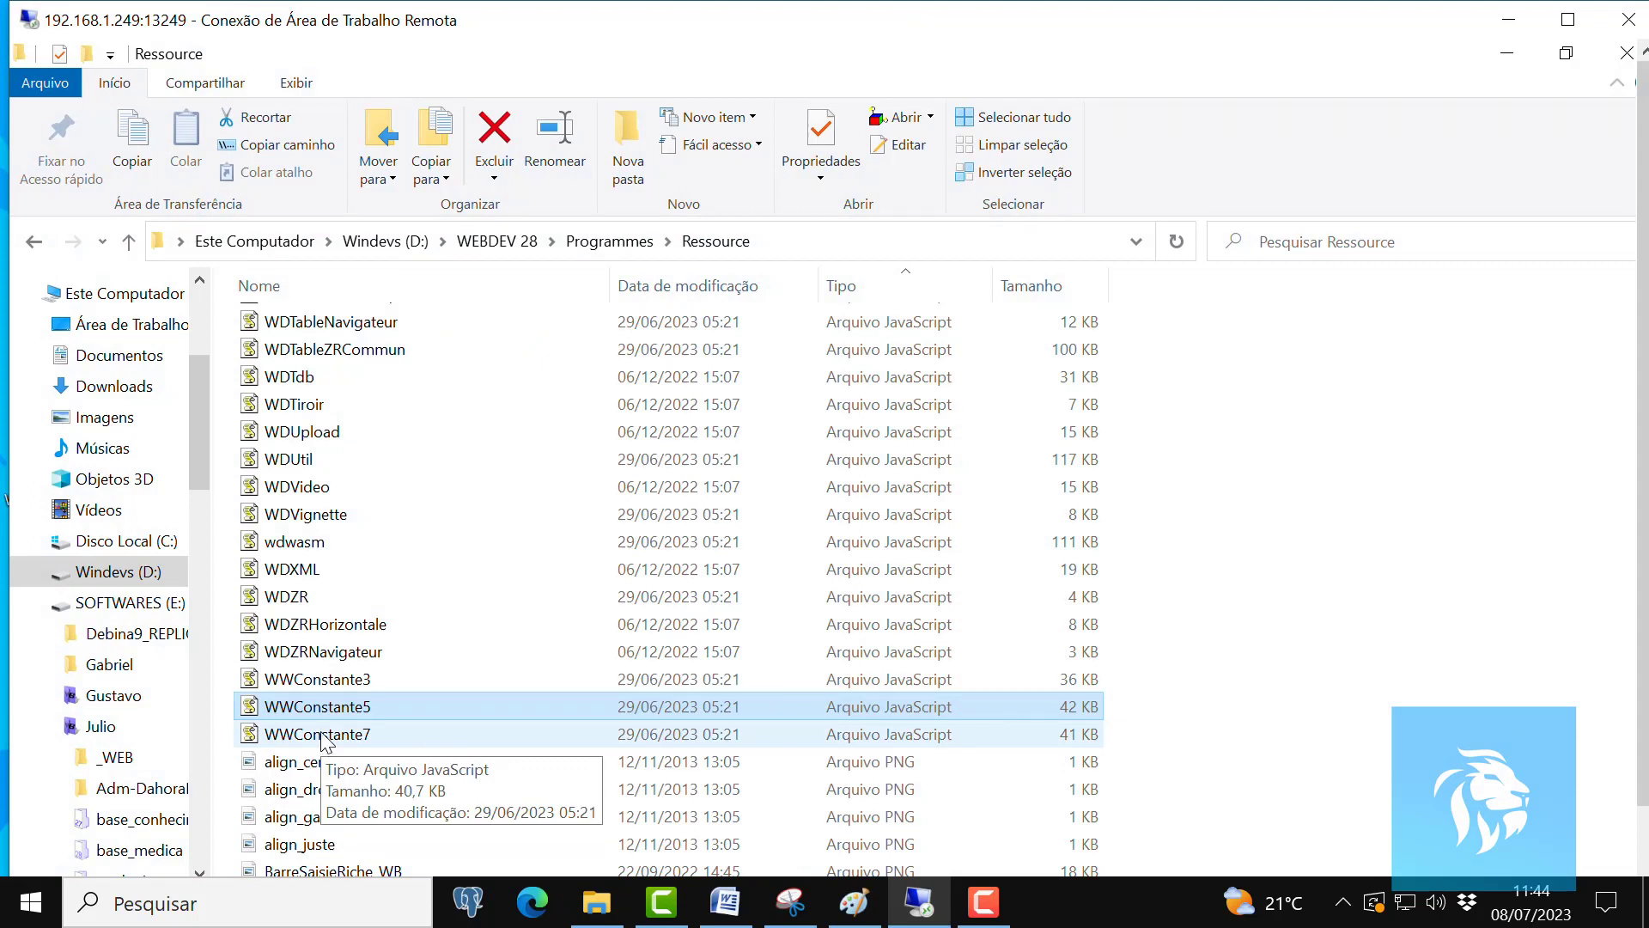
right_click(323, 713)
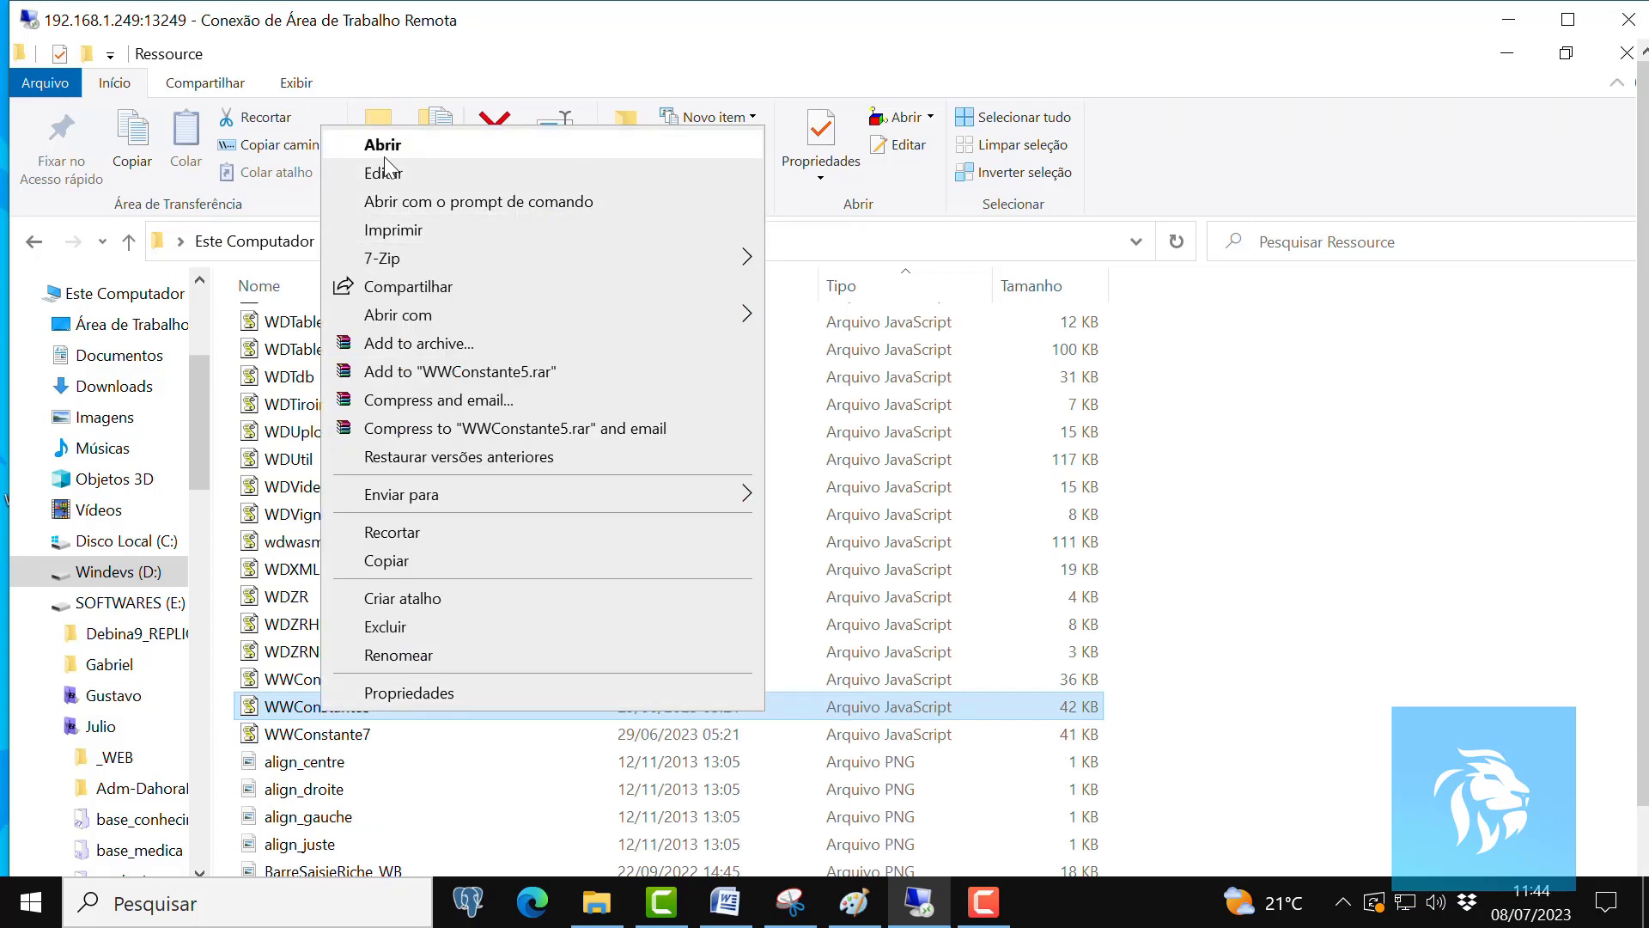
left_click(398, 173)
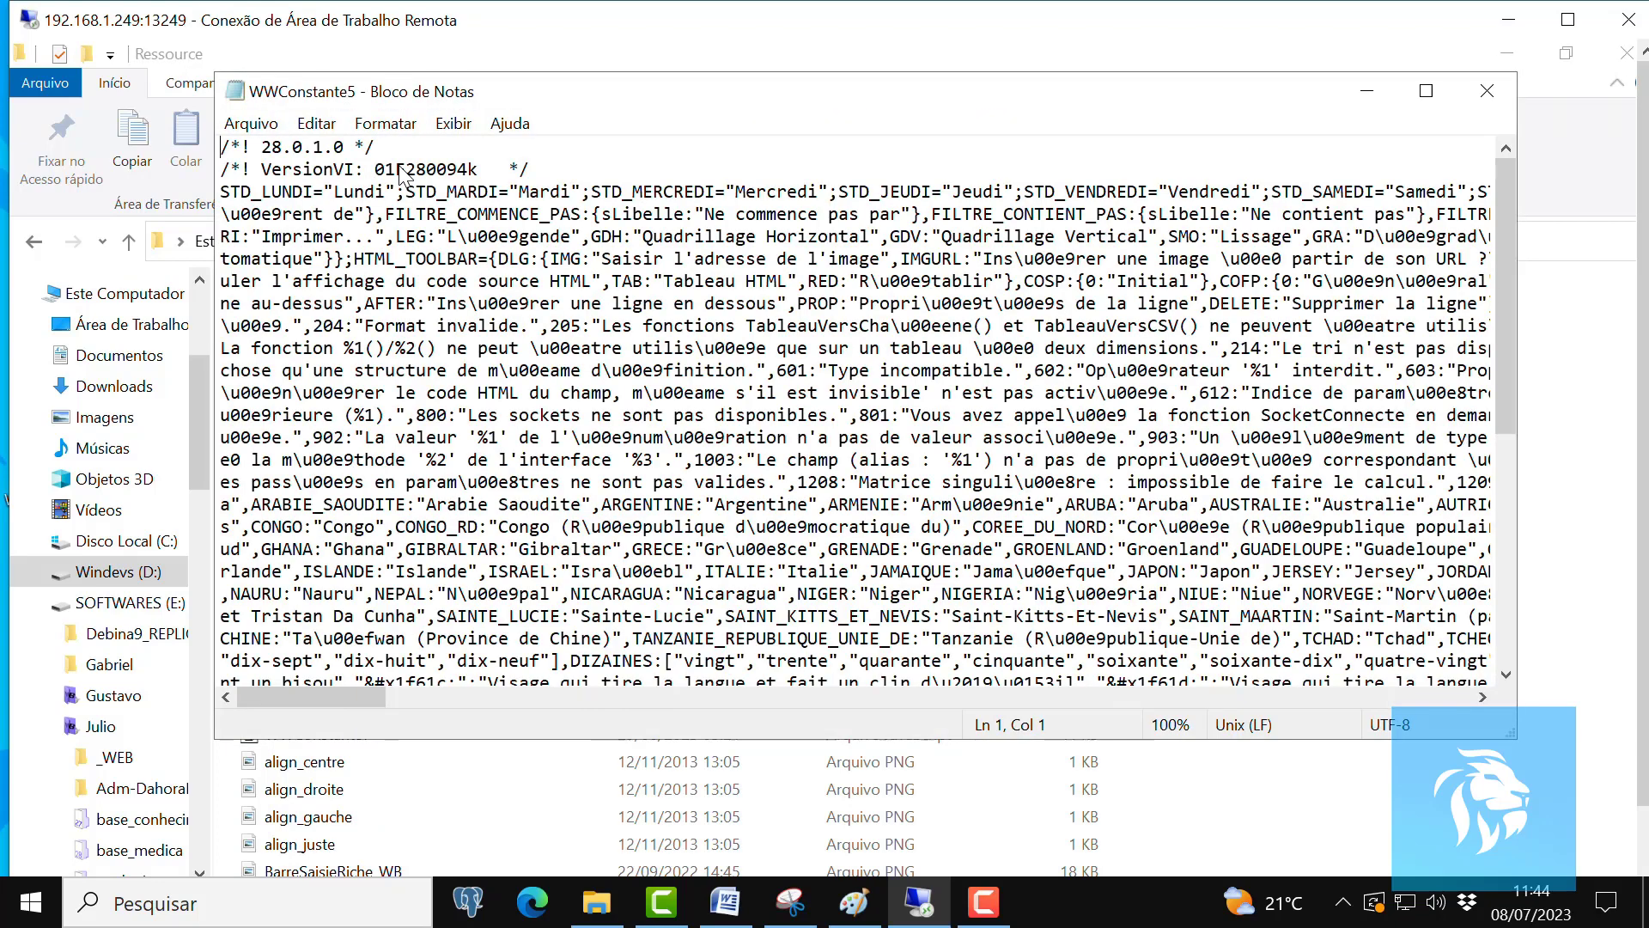
left_click(249, 126)
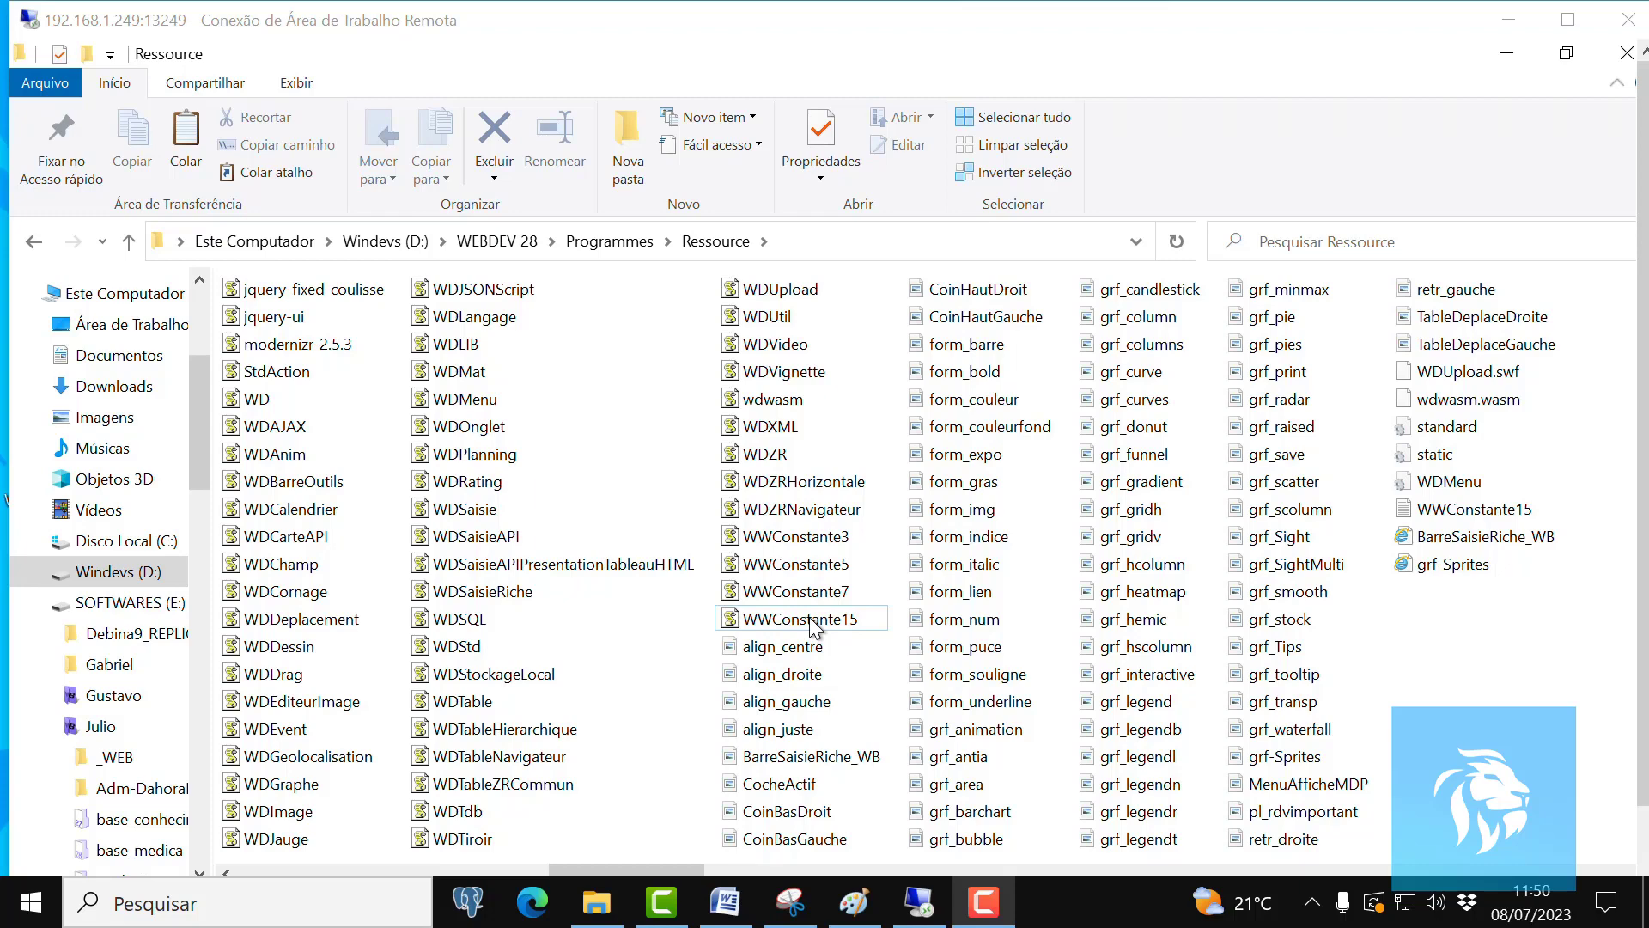
Open the WWConstante15 JavaScript file for editing and add the comment line "/*| Brasil */" below the 28.0.1.0 version comment.
right_click(813, 627)
left_click(880, 354)
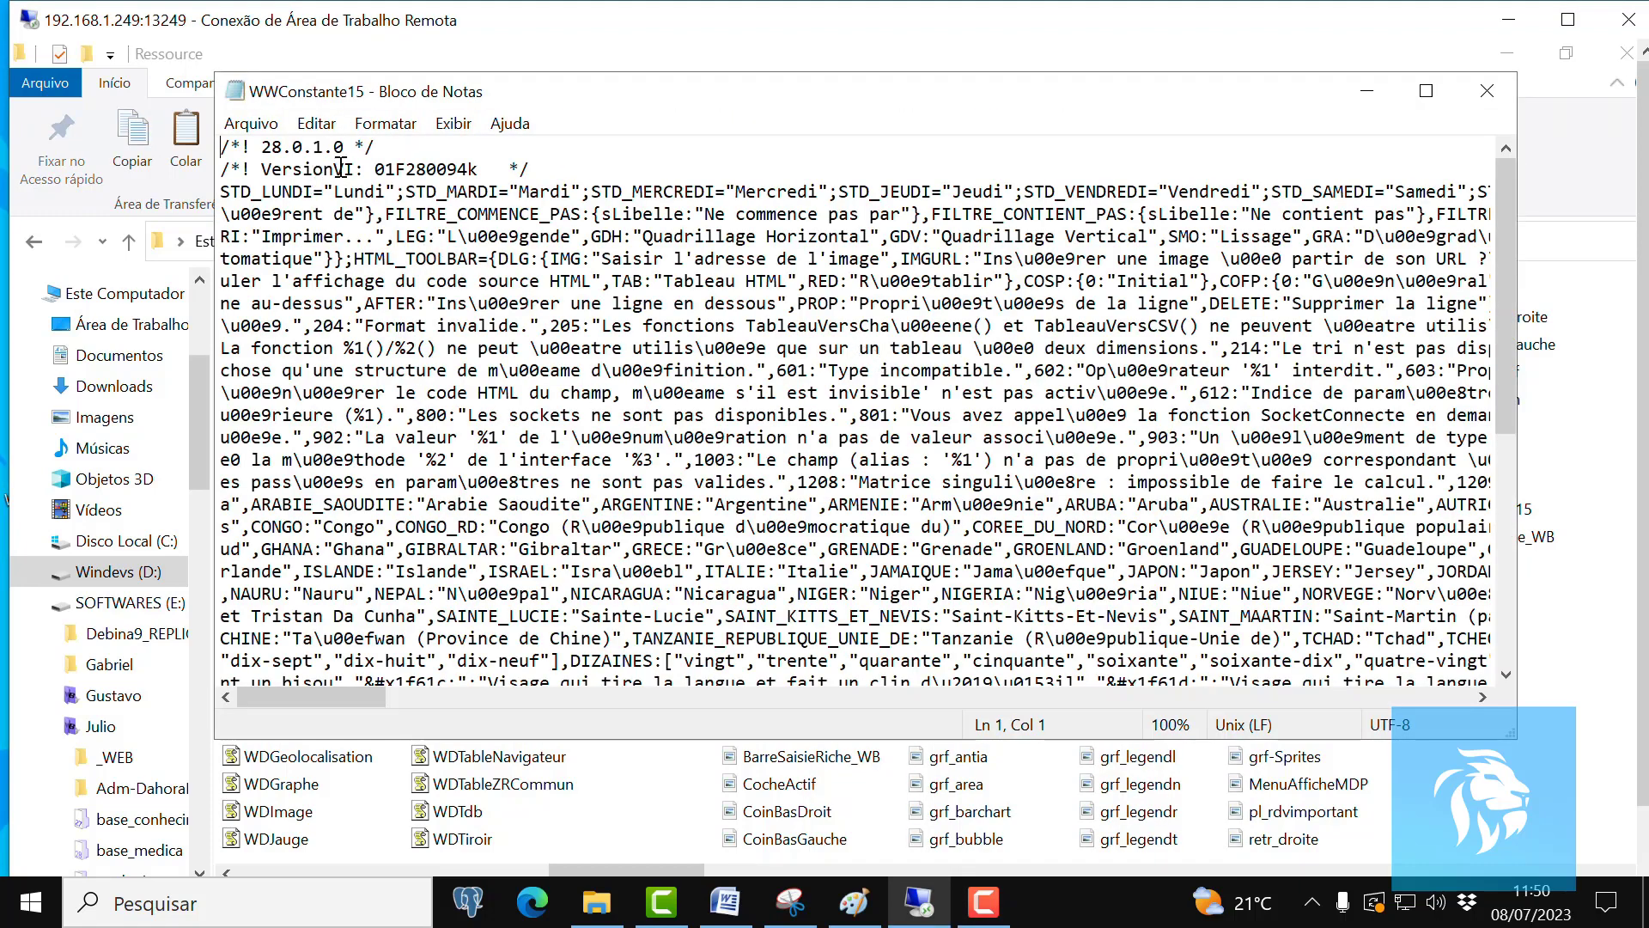
left_click(391, 148)
key("Return")
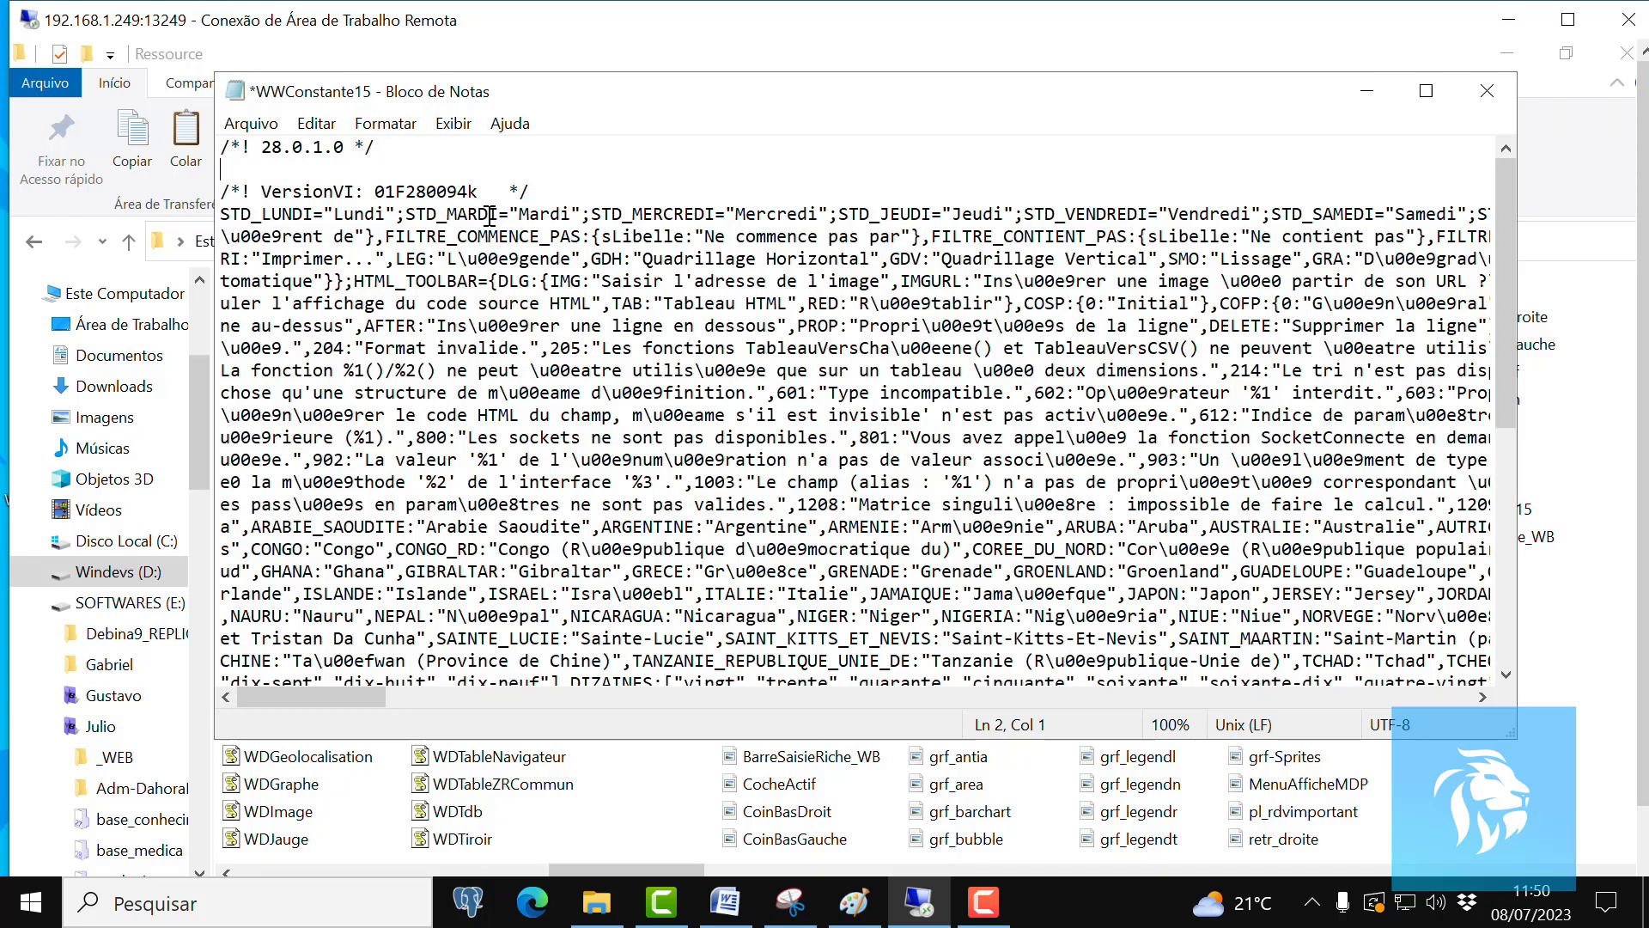
type("/")
type("*")
type("!")
type(" B")
type("rasuk")
key("BackSpace")
key("BackSpace")
type("il ")
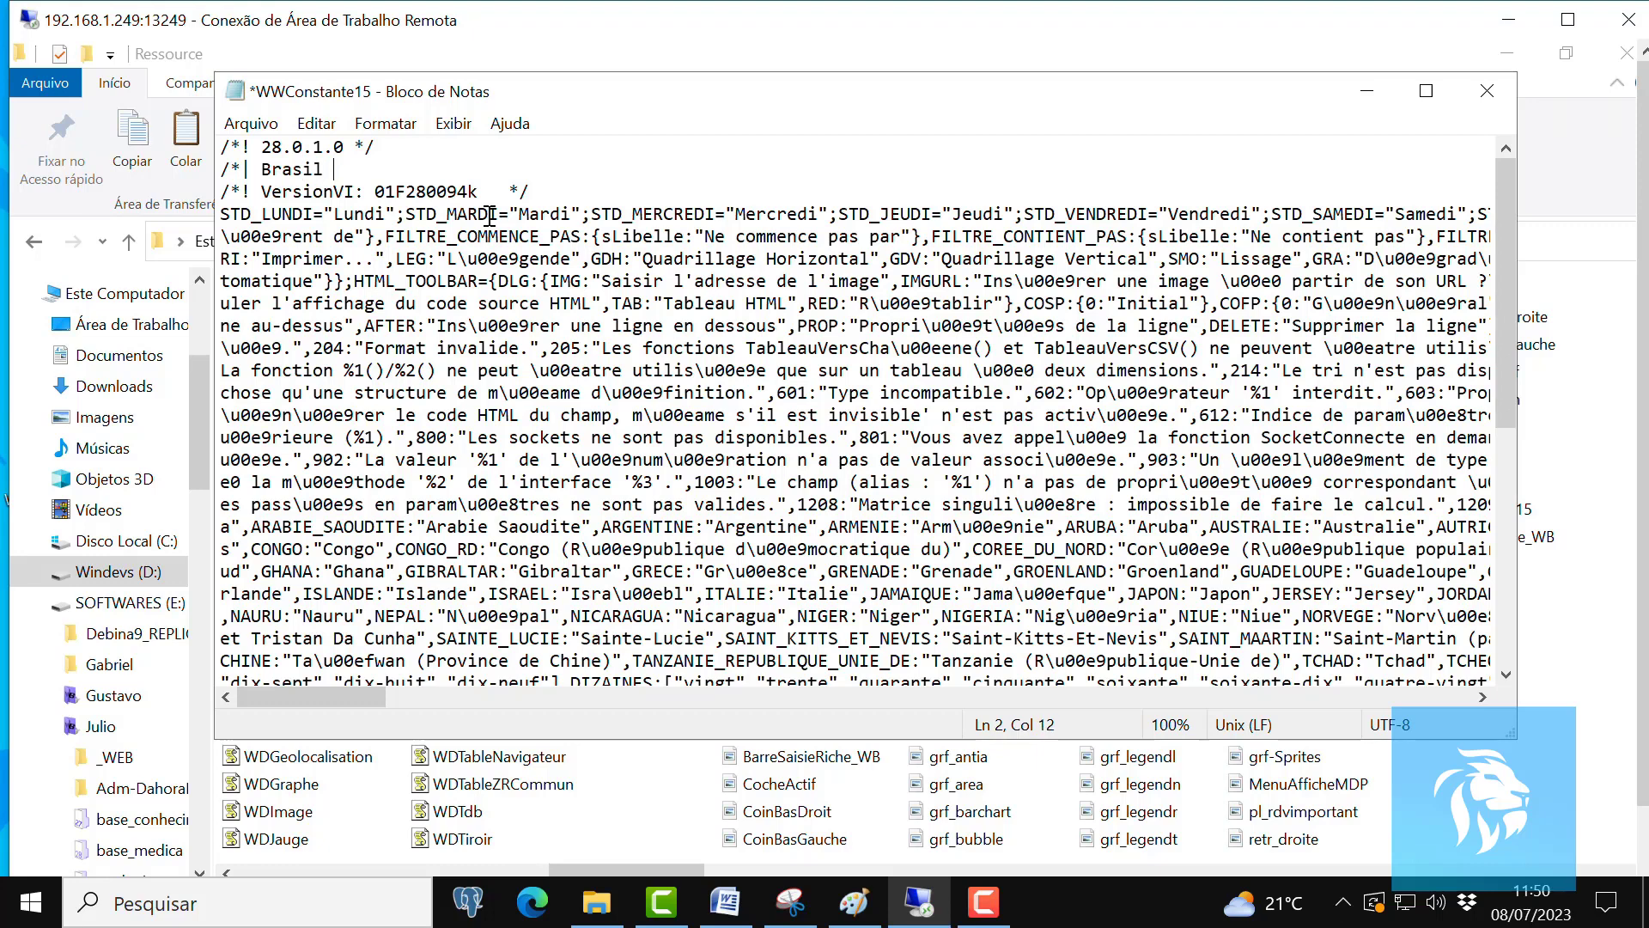
type("*/")
Replace the STD_LUNDI value in WWConstante15 with "Segunda Feira".
left_click(336, 215)
key("Delete")
key("Delete")
key("Delete")
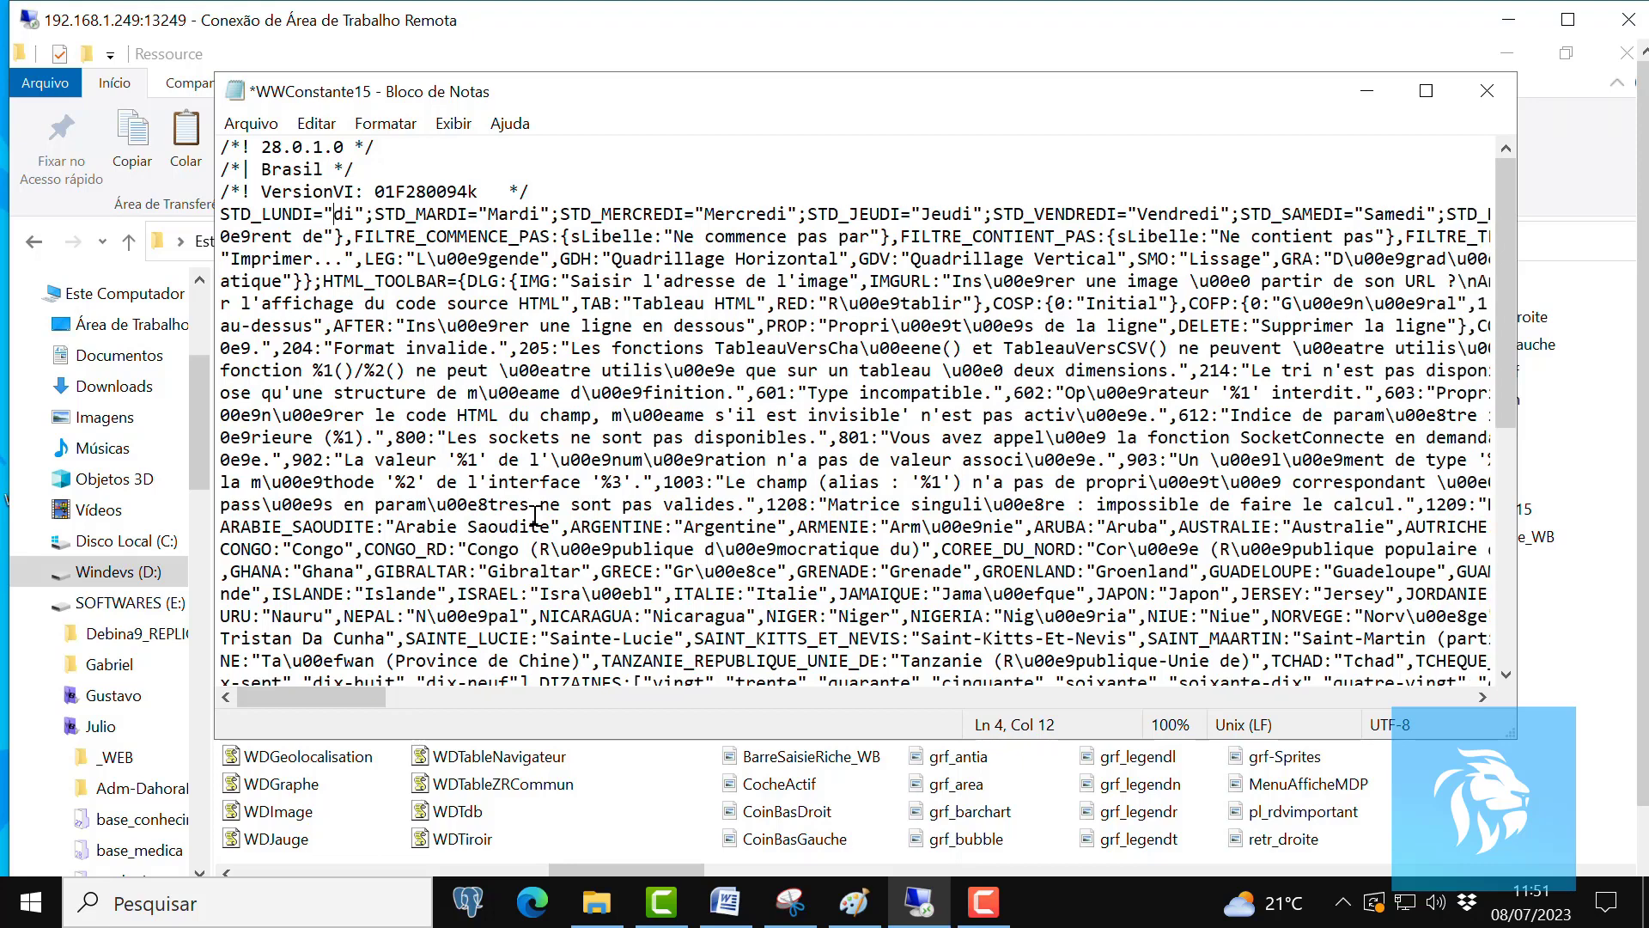
key("Delete")
key("Delete")
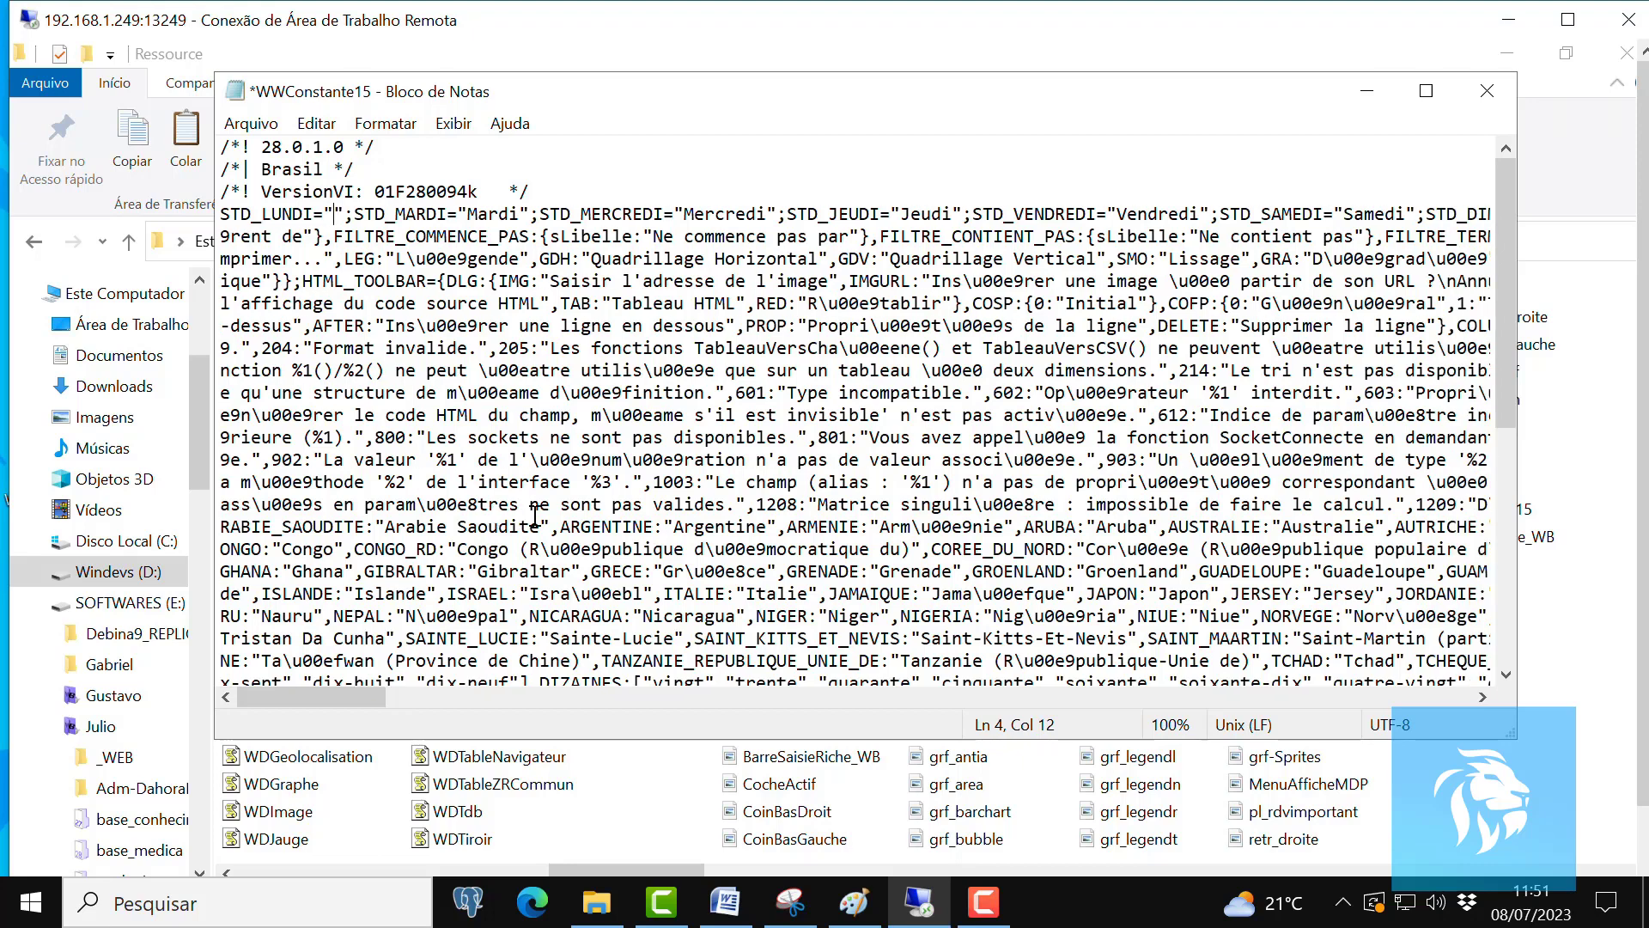
type("Se")
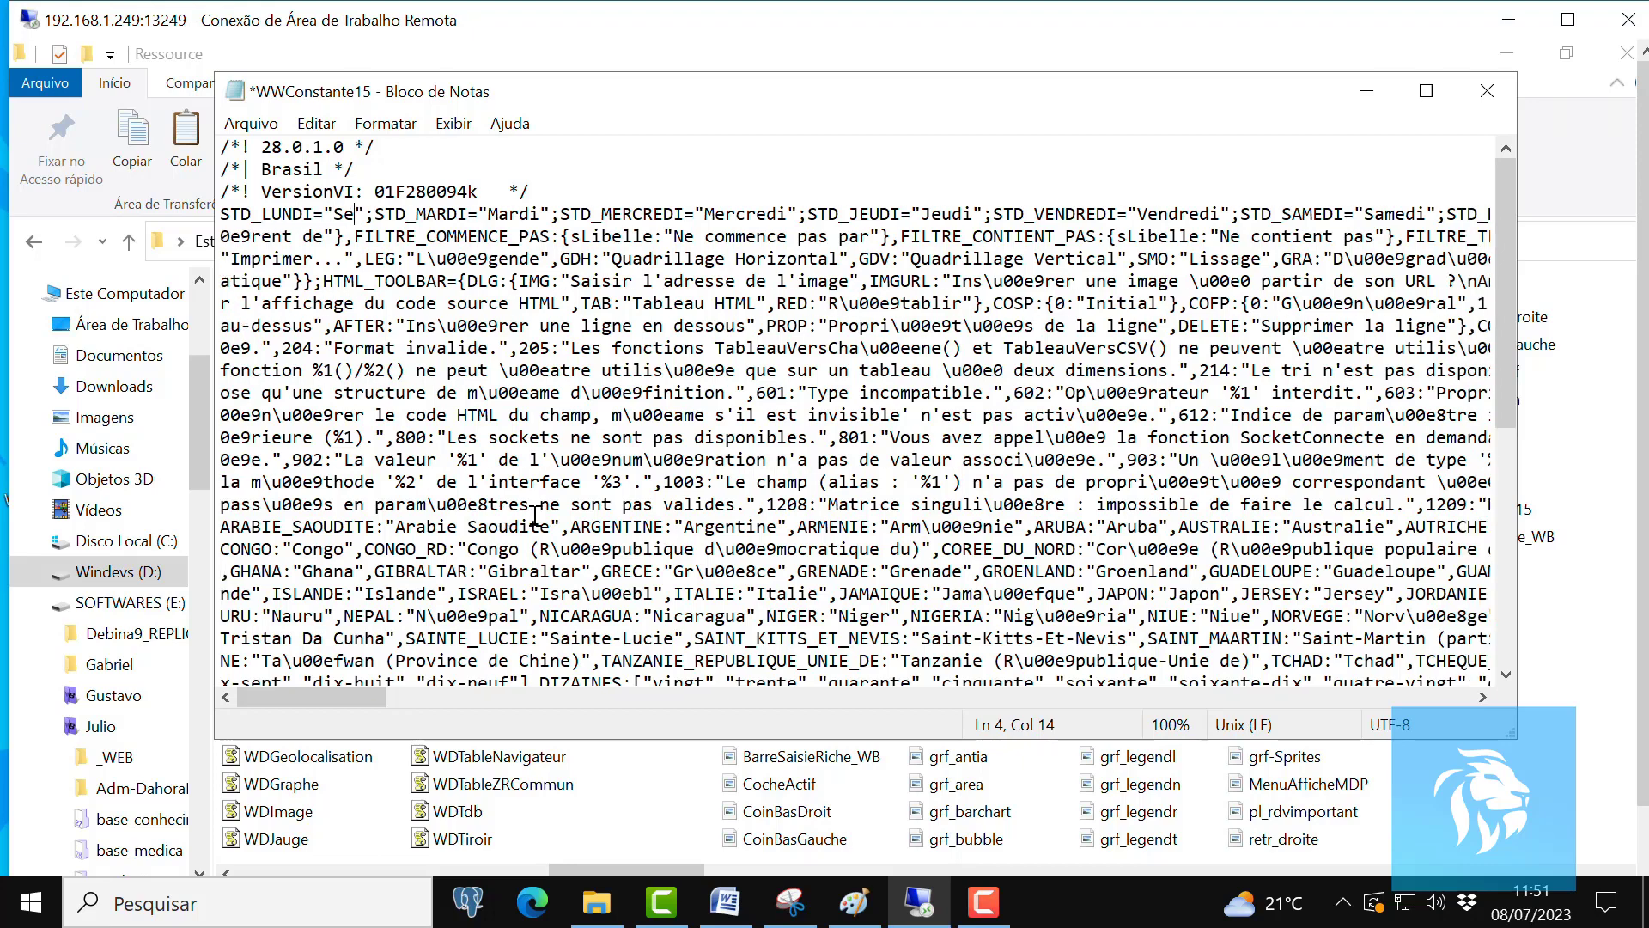
type("gunda")
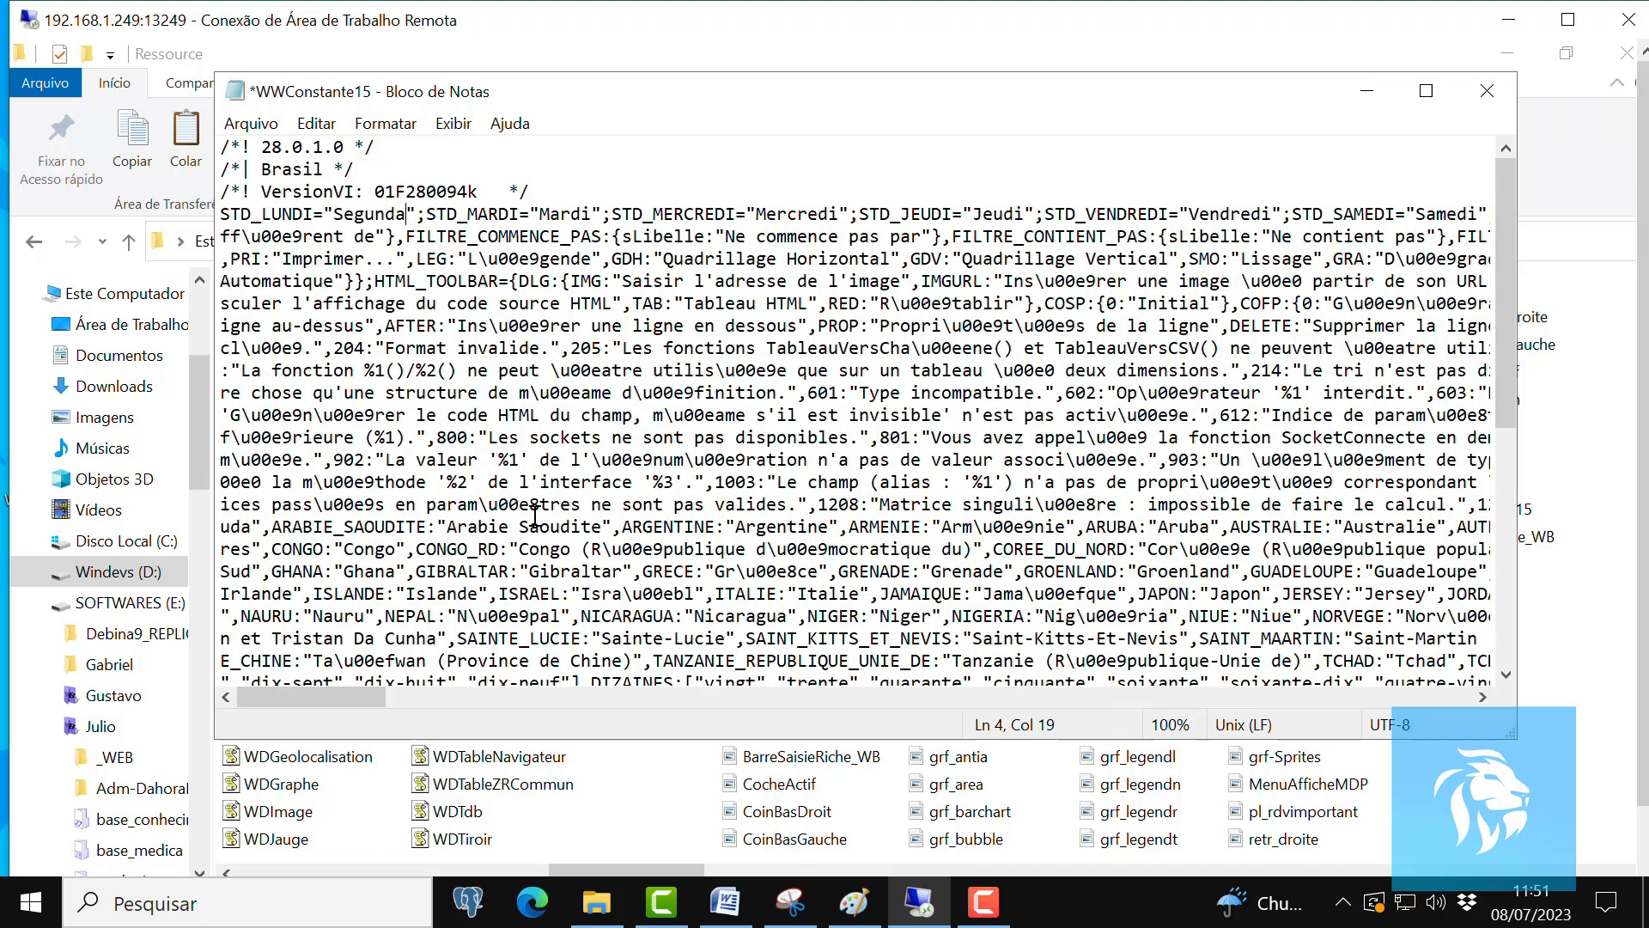
type(" Feira")
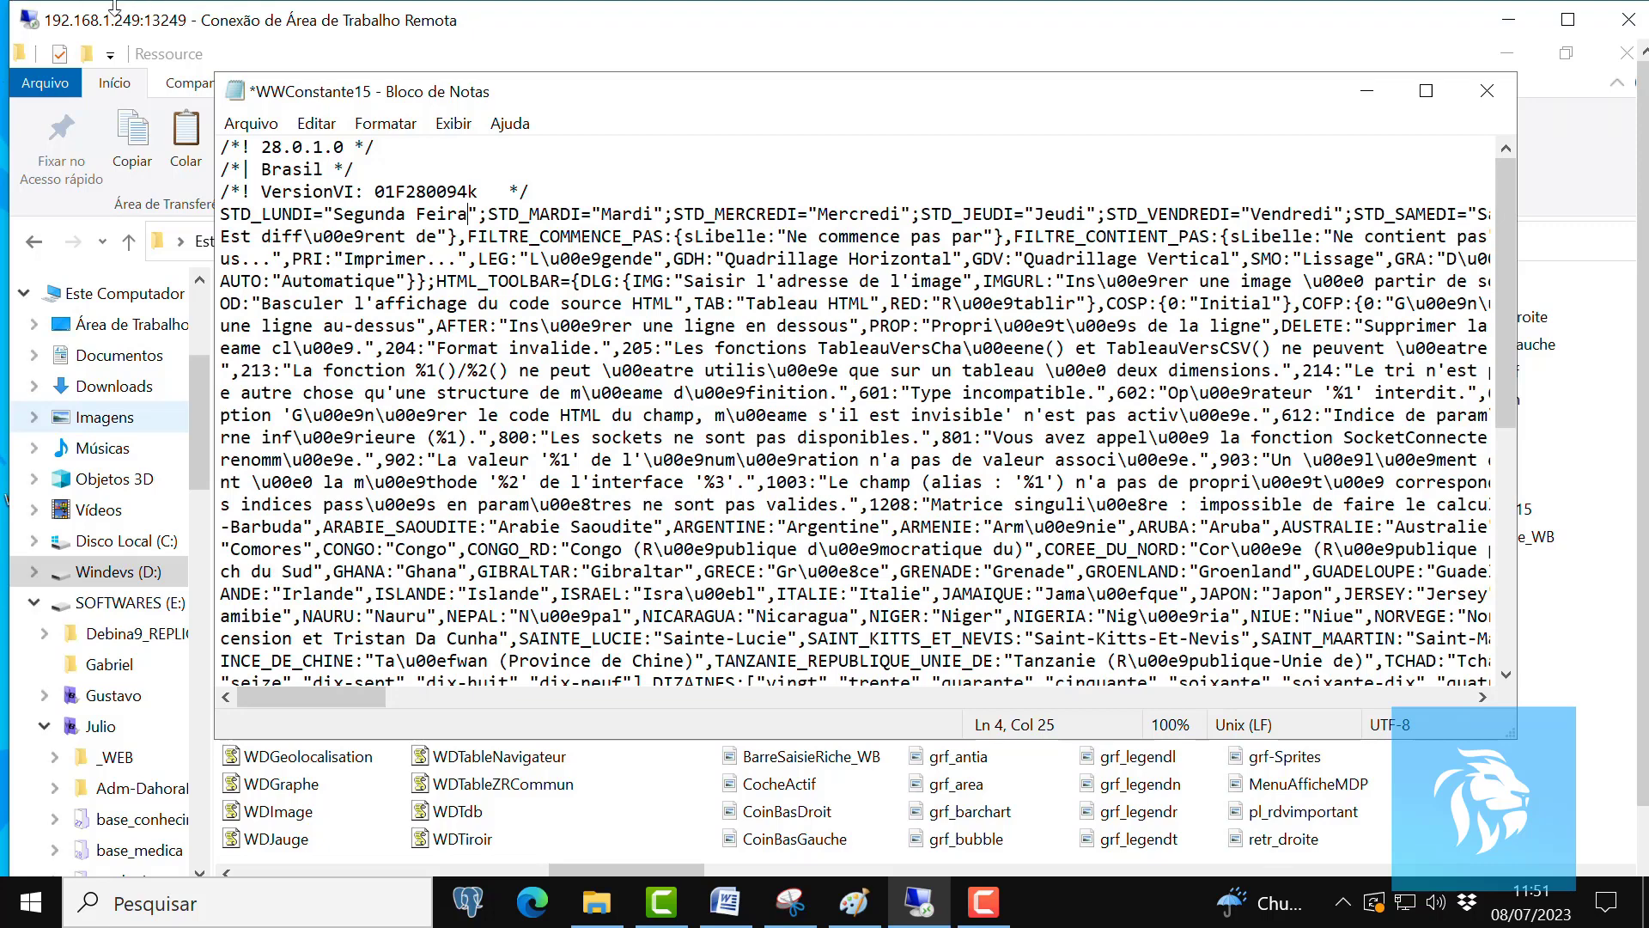
Save the edited WWConstante15 file and close it.
left_click(227, 129)
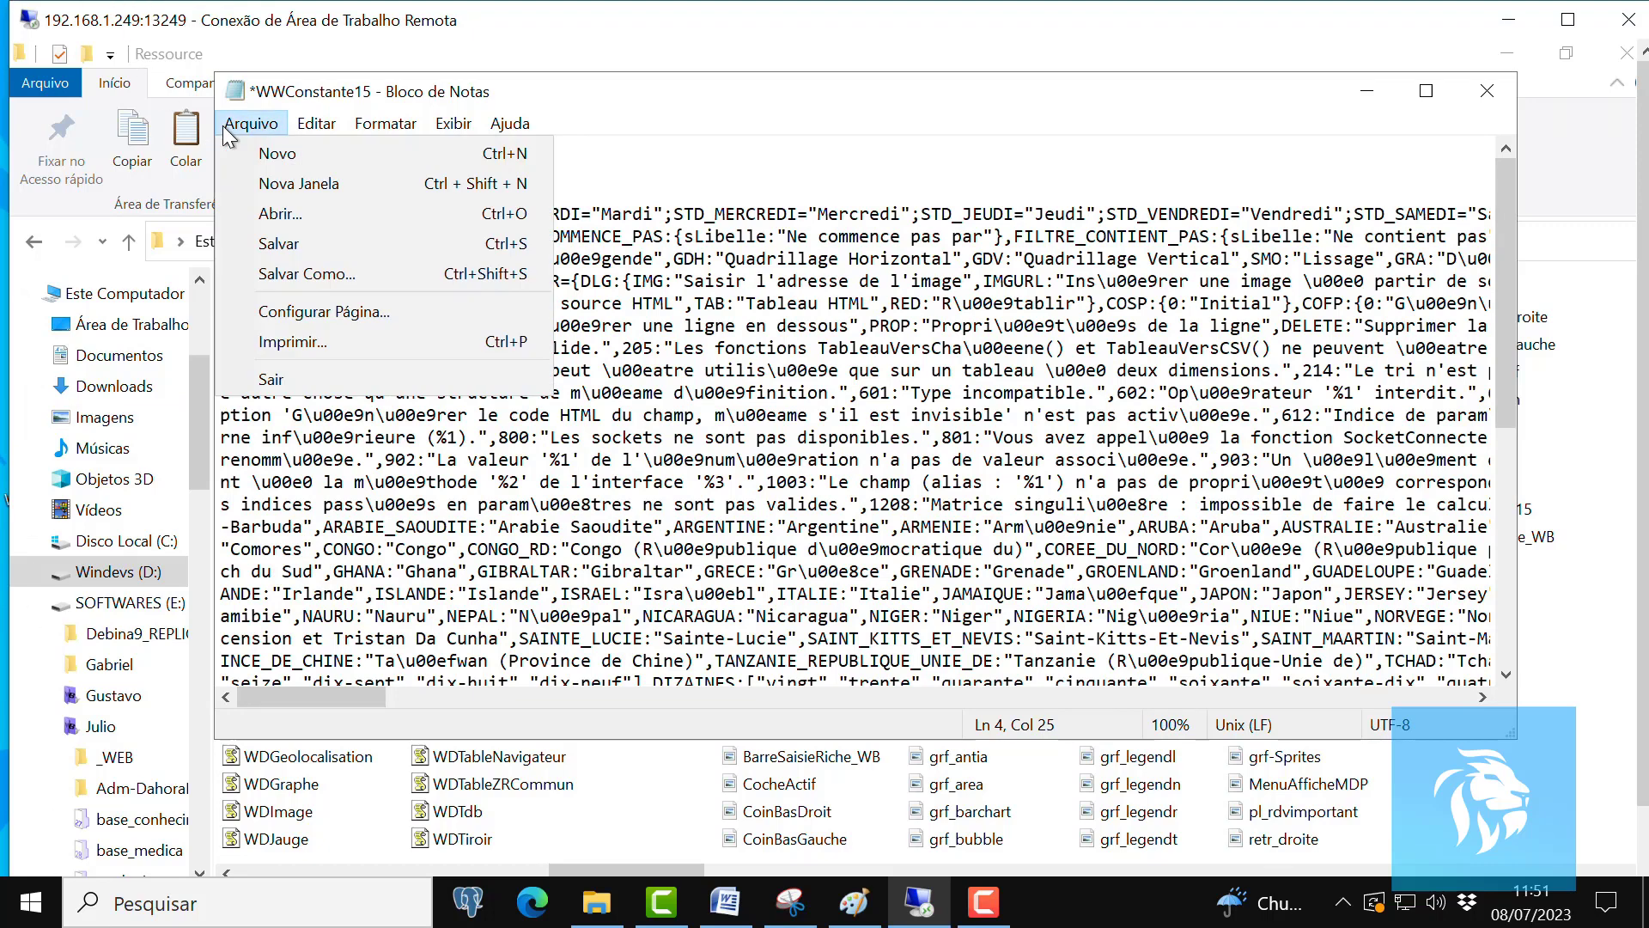
left_click(278, 244)
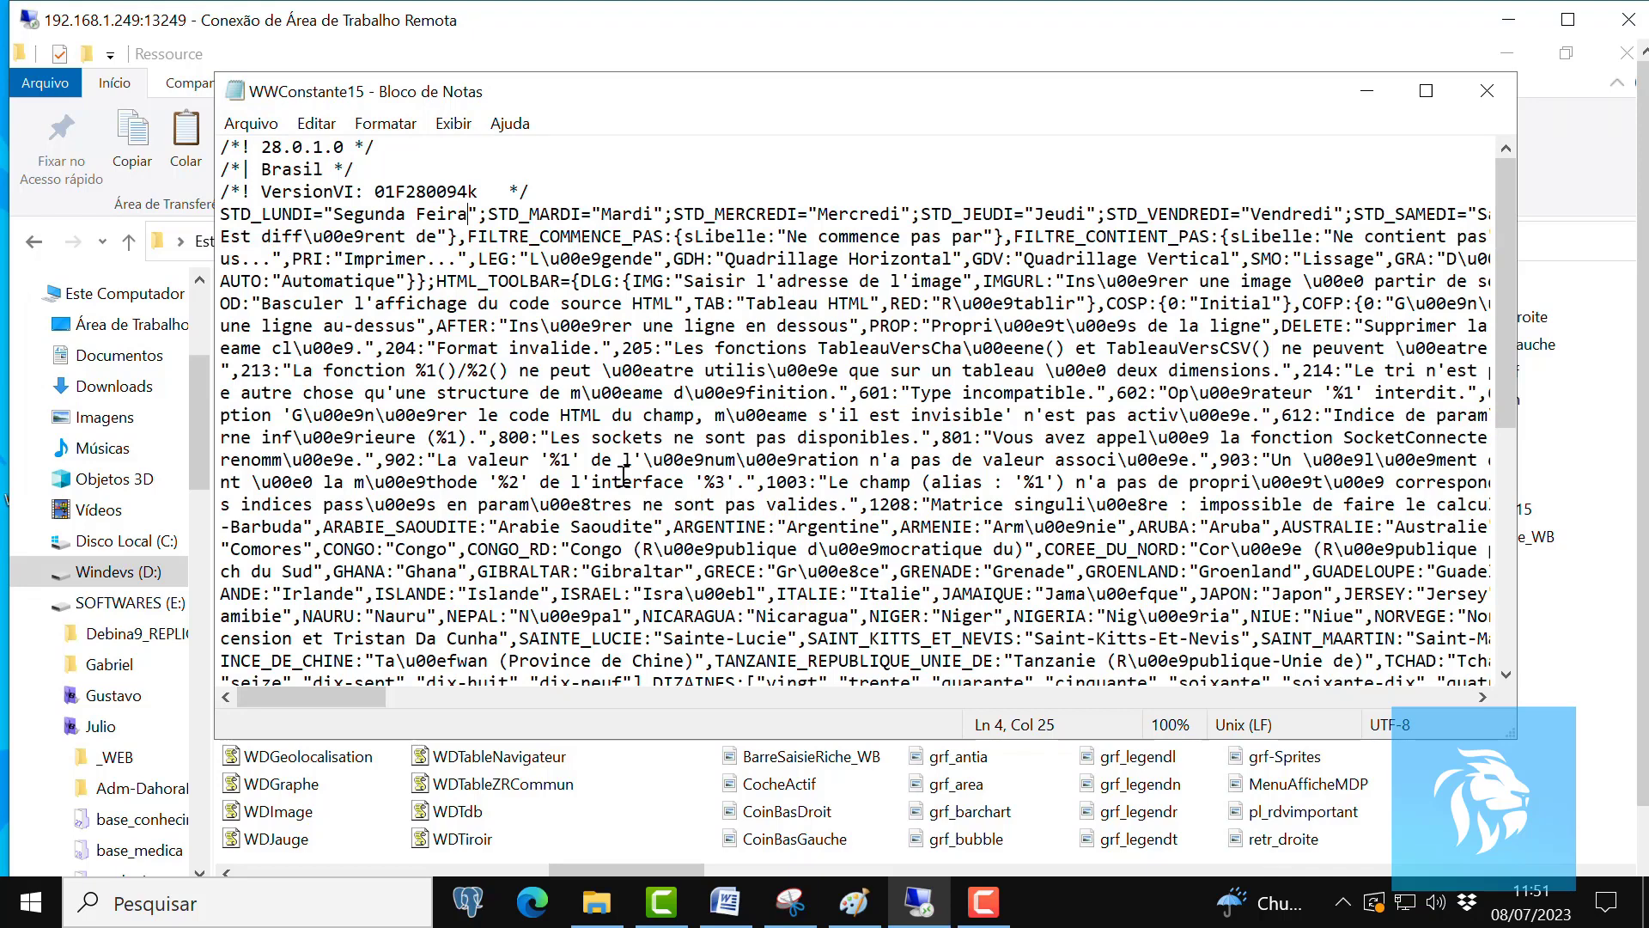
left_click(1490, 85)
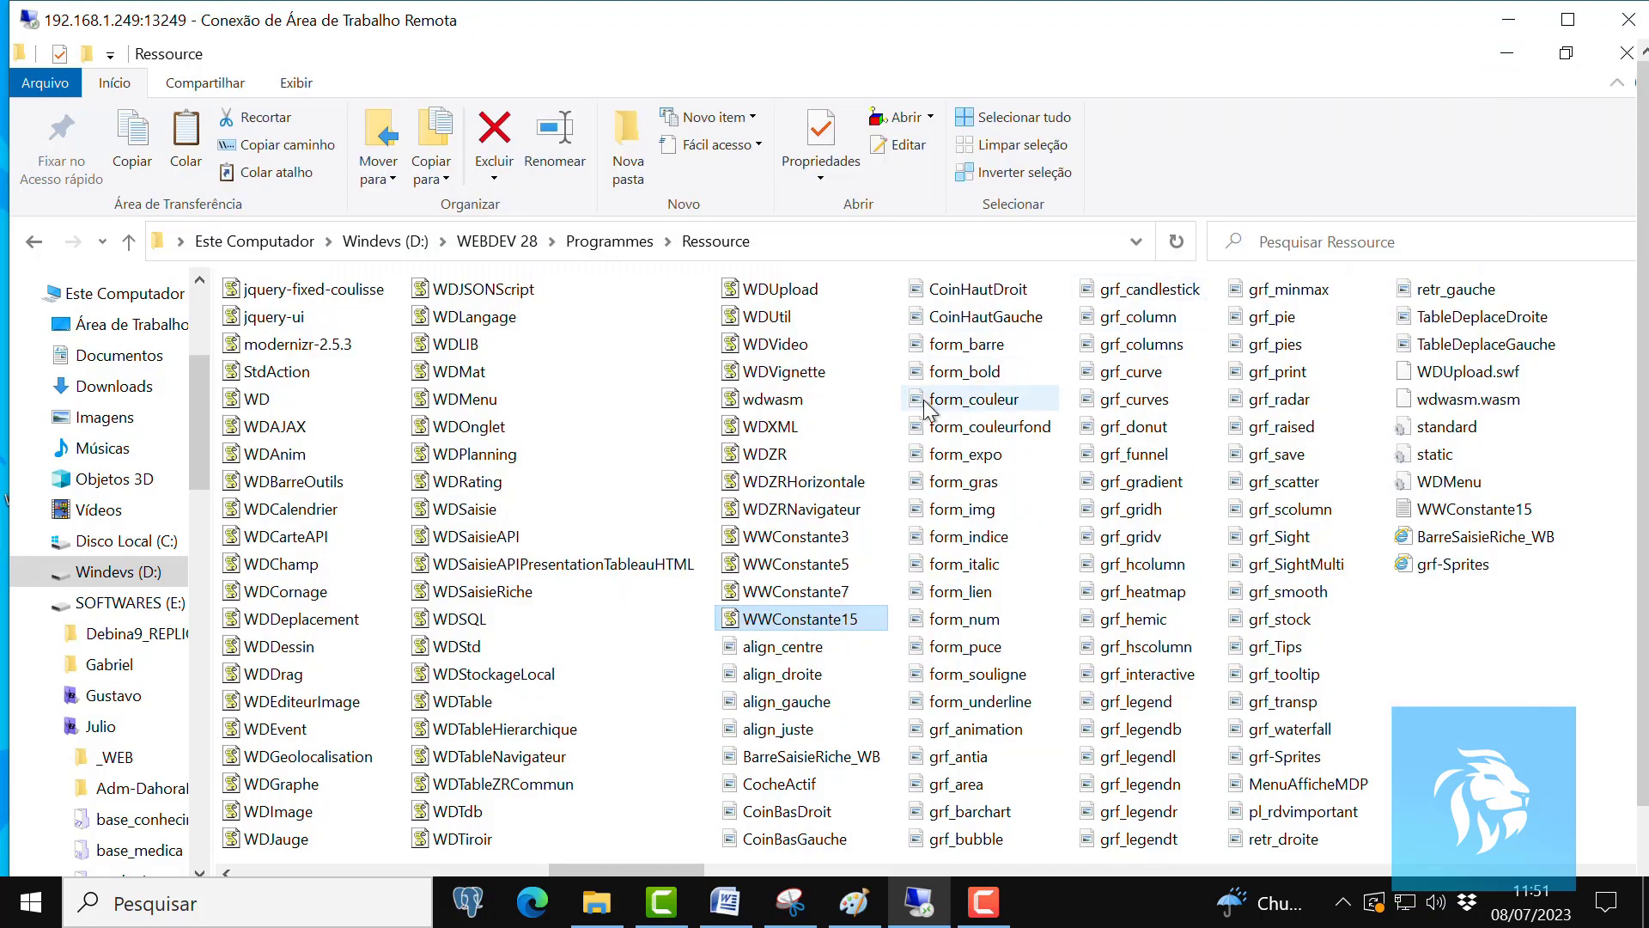